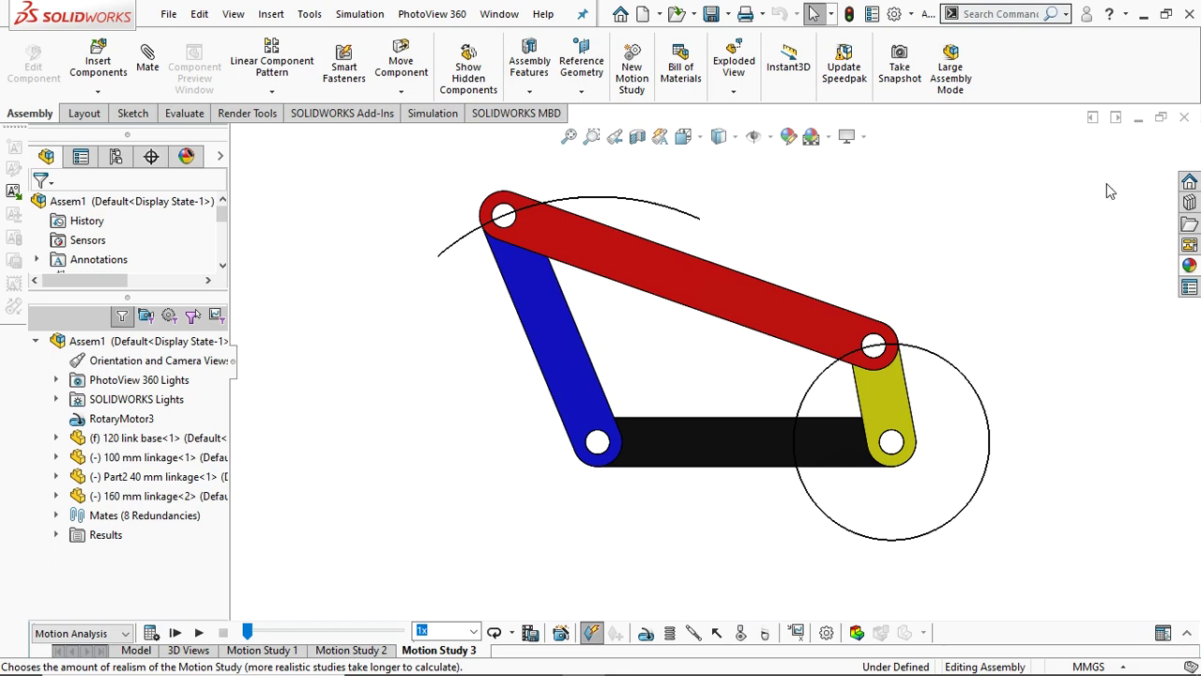
# Save all and close the four-bar linkage assembly, then create a new Part document
pyautogui.click(1186, 119)
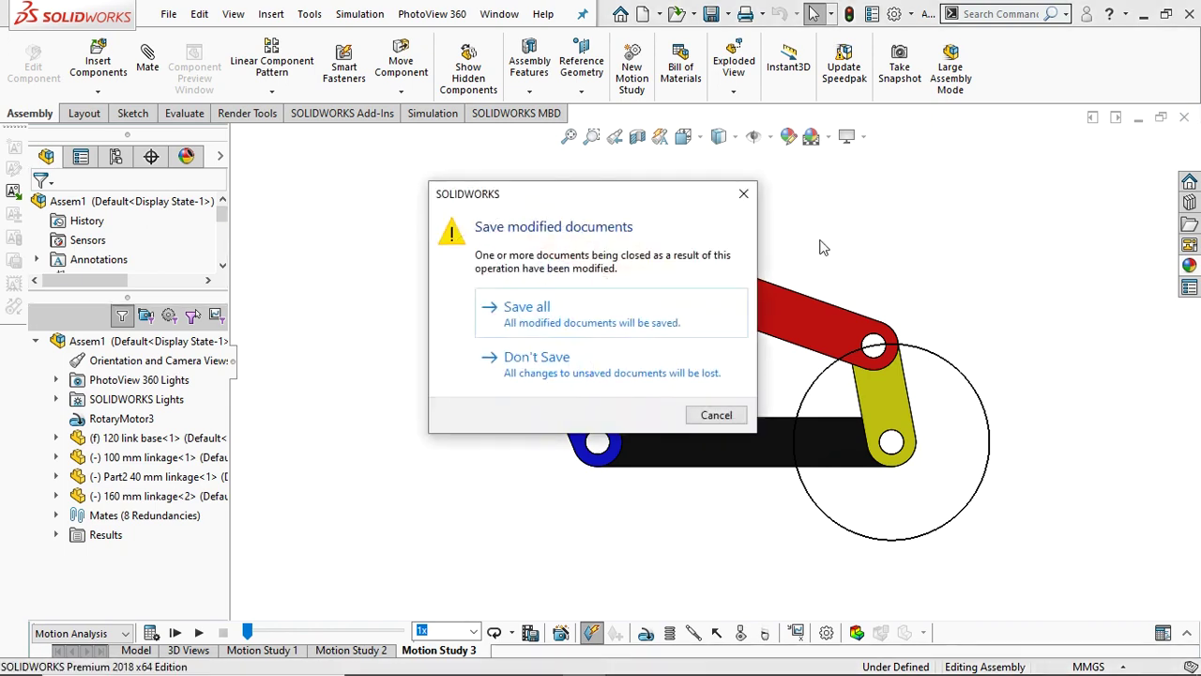
pyautogui.click(557, 322)
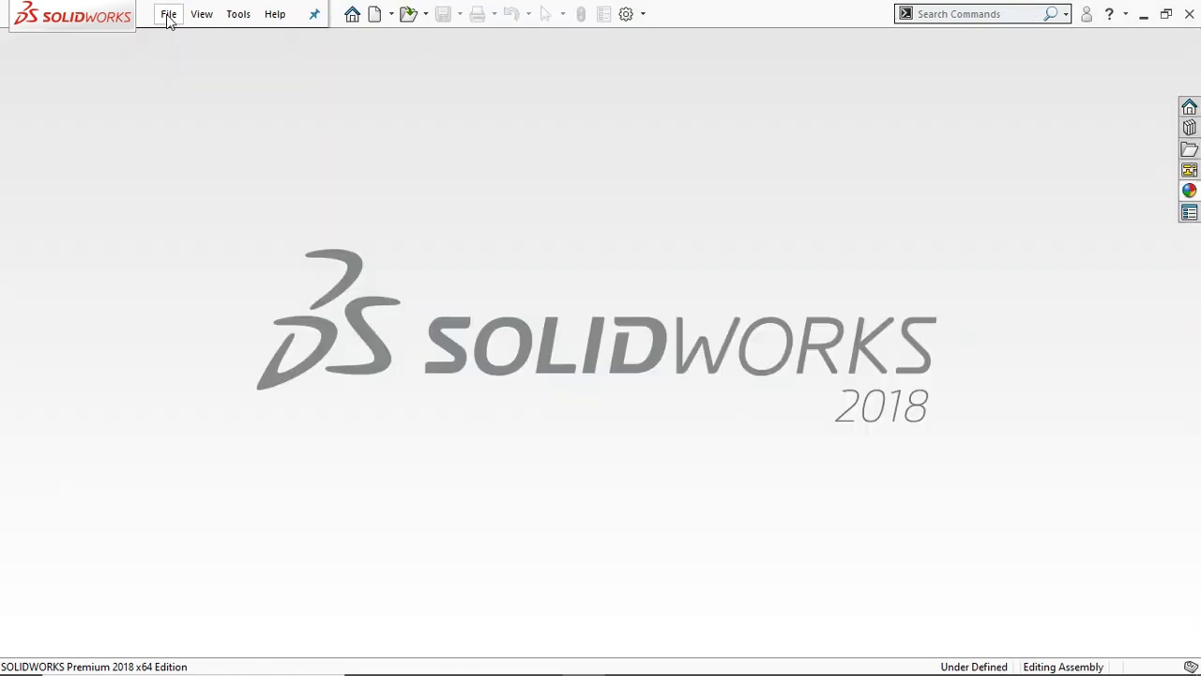
pyautogui.click(169, 15)
pyautogui.click(188, 43)
pyautogui.click(370, 269)
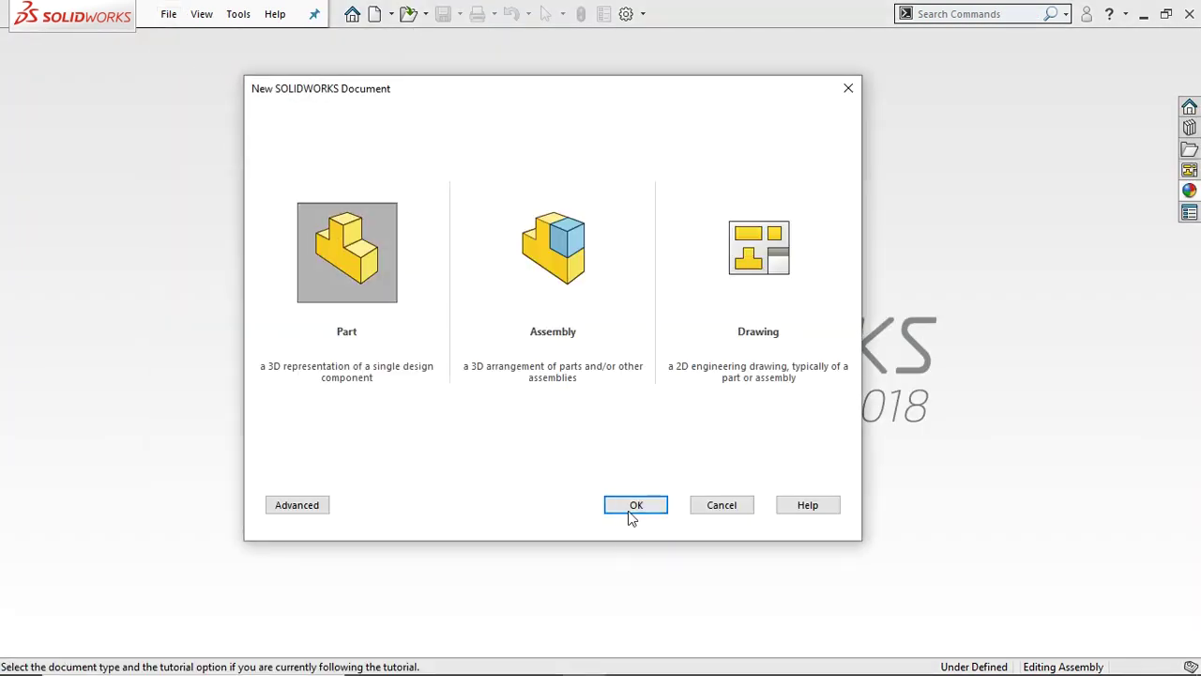
pyautogui.click(626, 507)
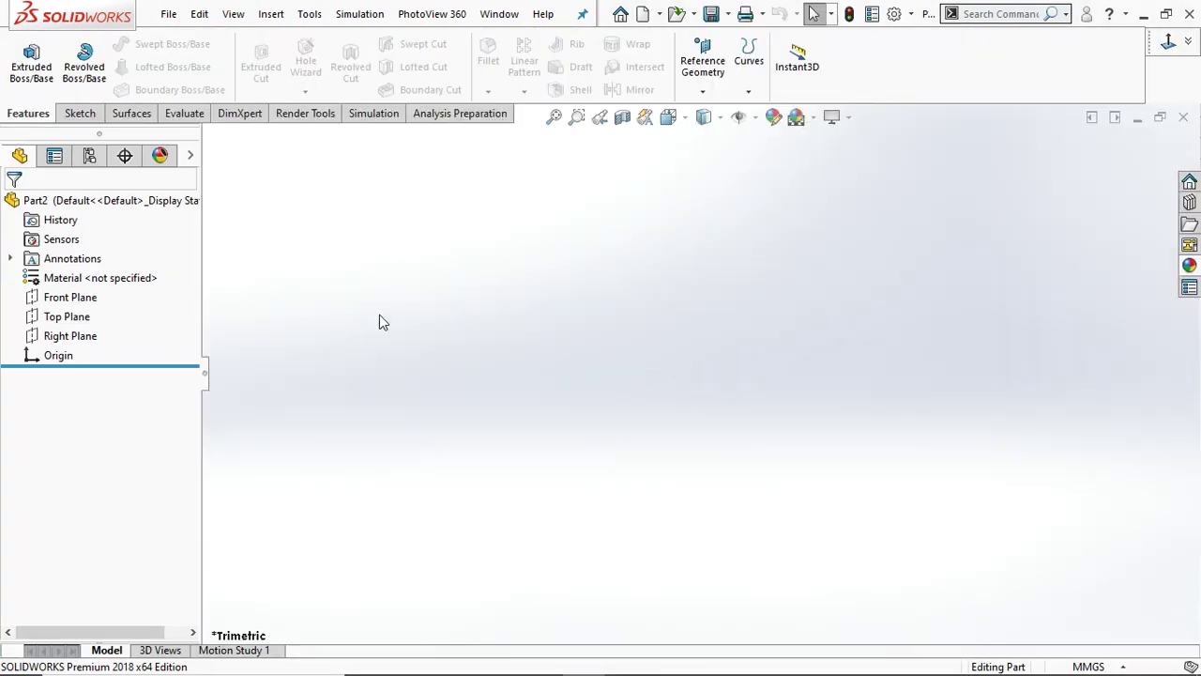
# Sketch a centre-point straight slot from the origin on the Front Plane
pyautogui.click(60, 303)
pyautogui.click(66, 263)
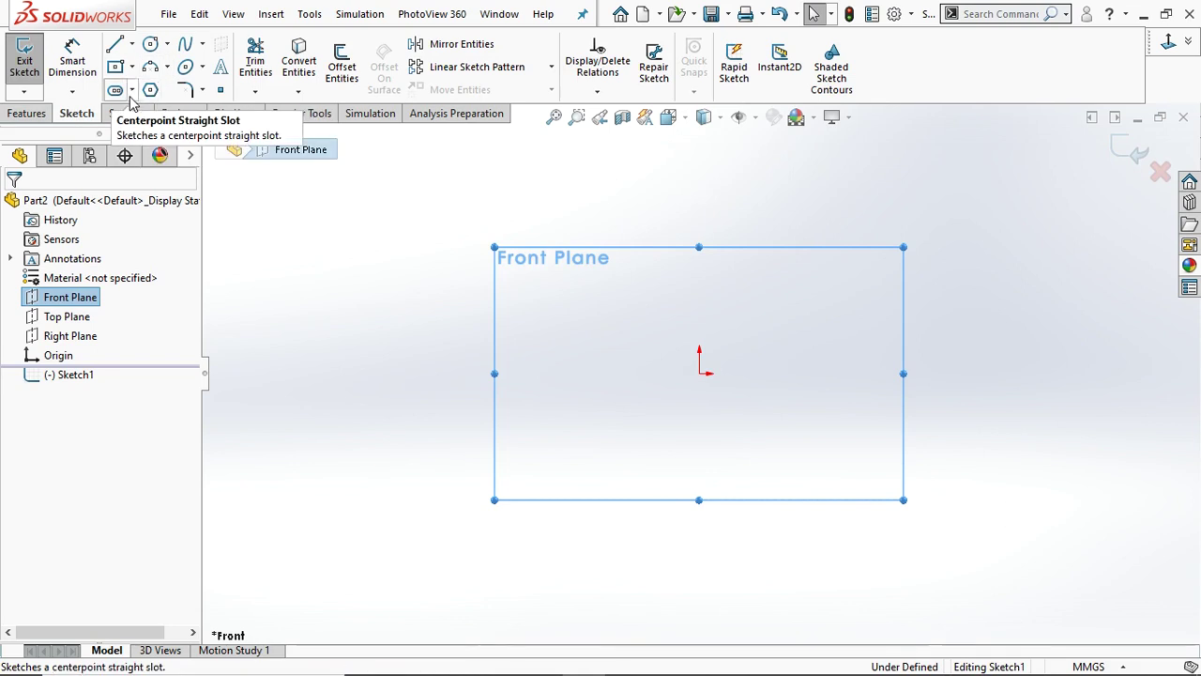
pyautogui.click(132, 91)
pyautogui.click(143, 137)
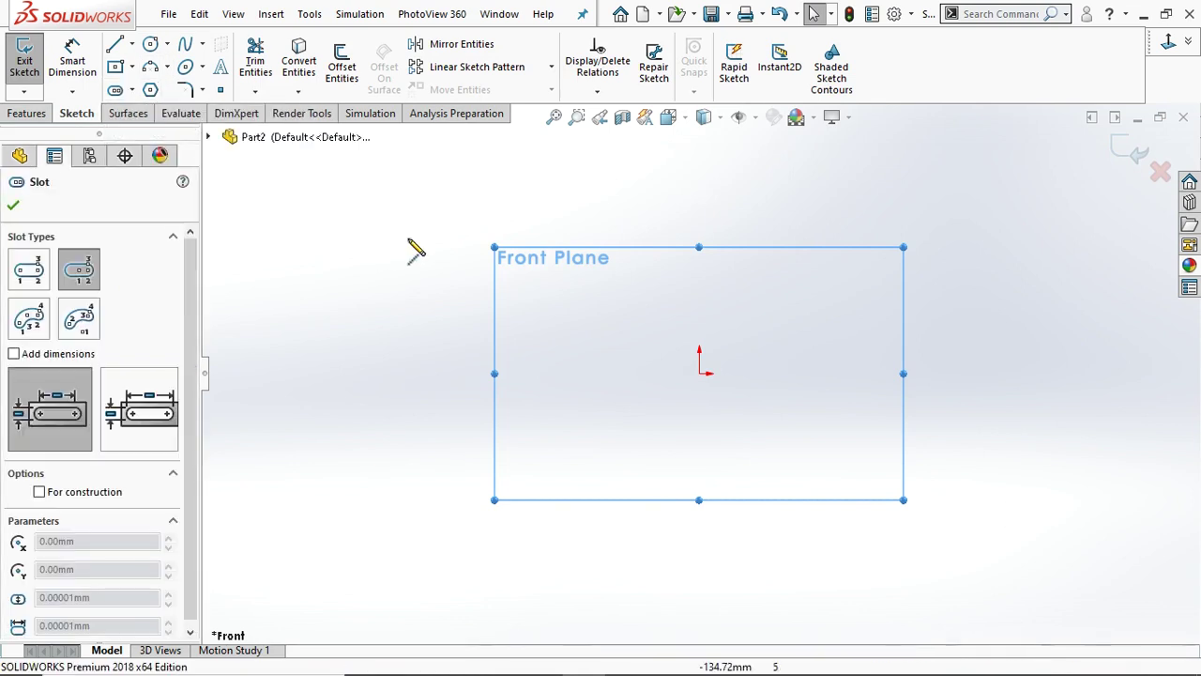
pyautogui.click(701, 375)
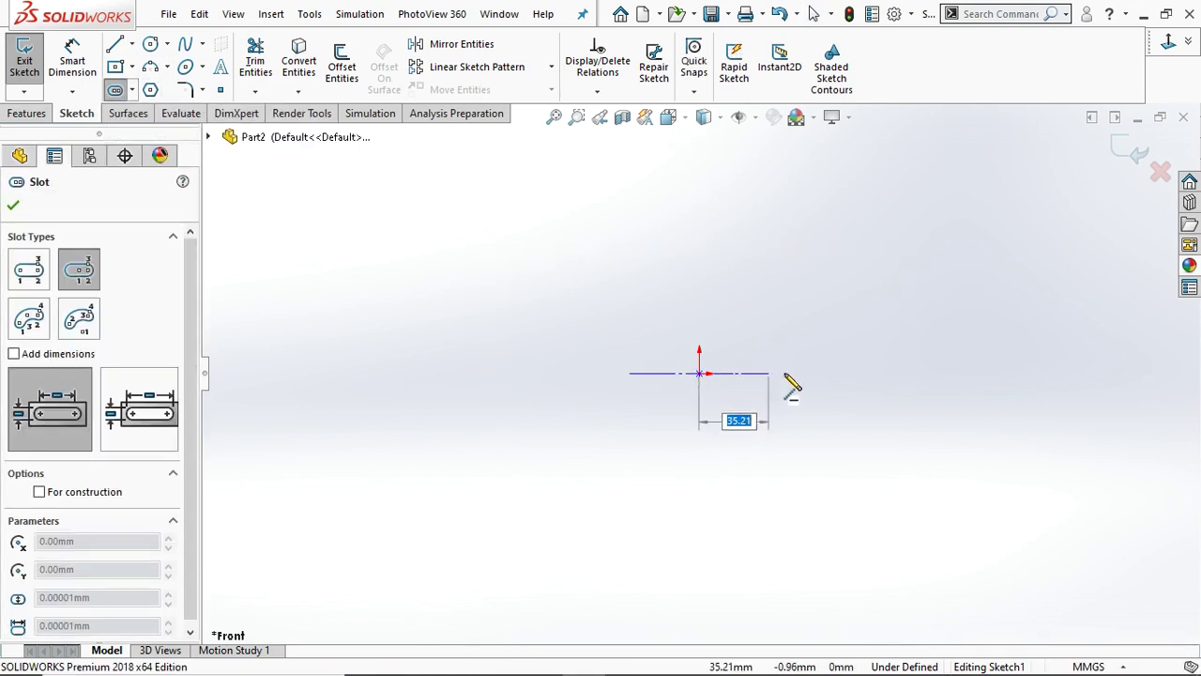
pyautogui.click(821, 373)
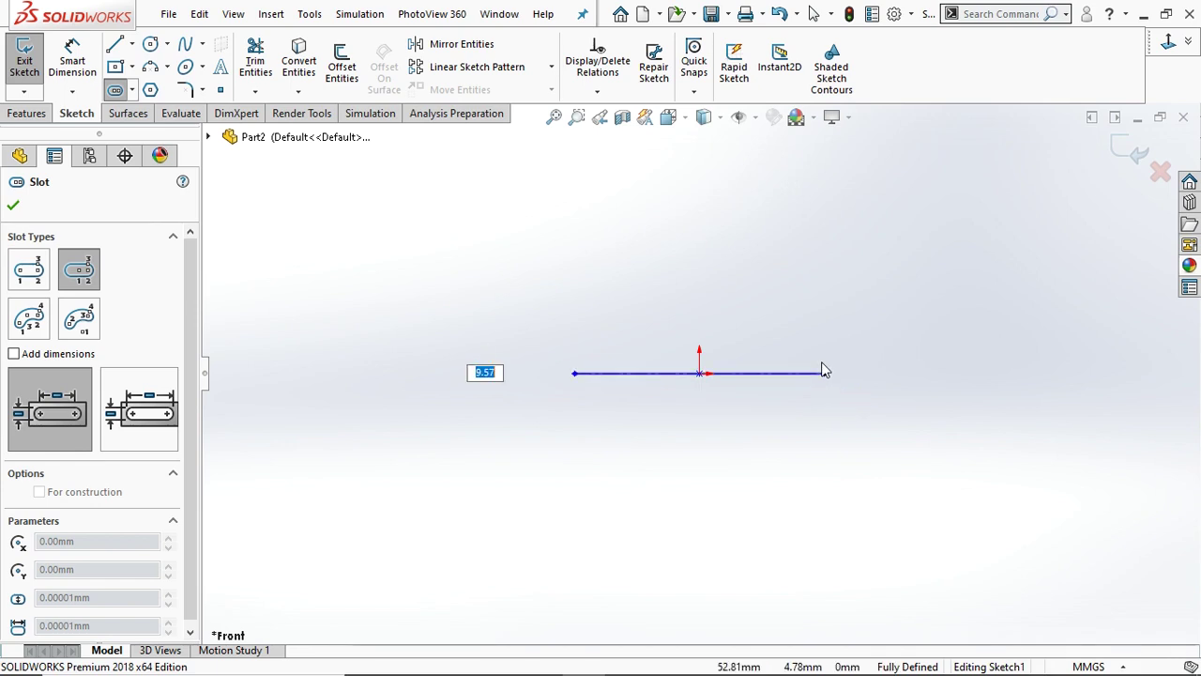
pyautogui.click(825, 369)
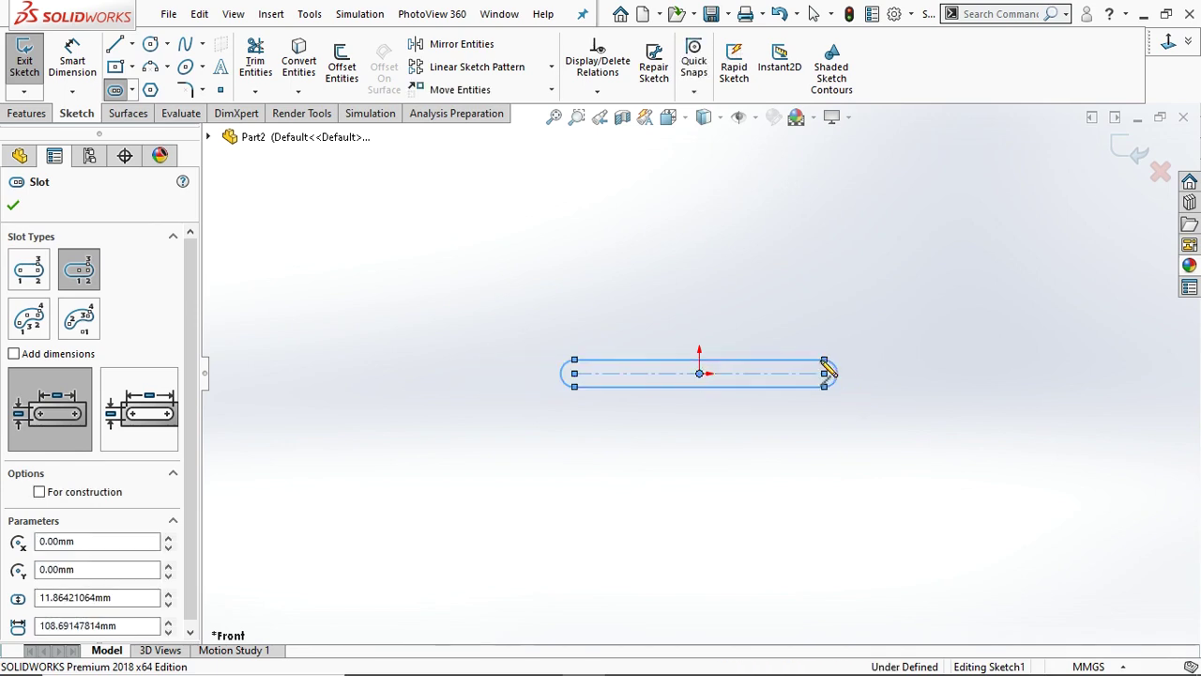
pyautogui.click(11, 207)
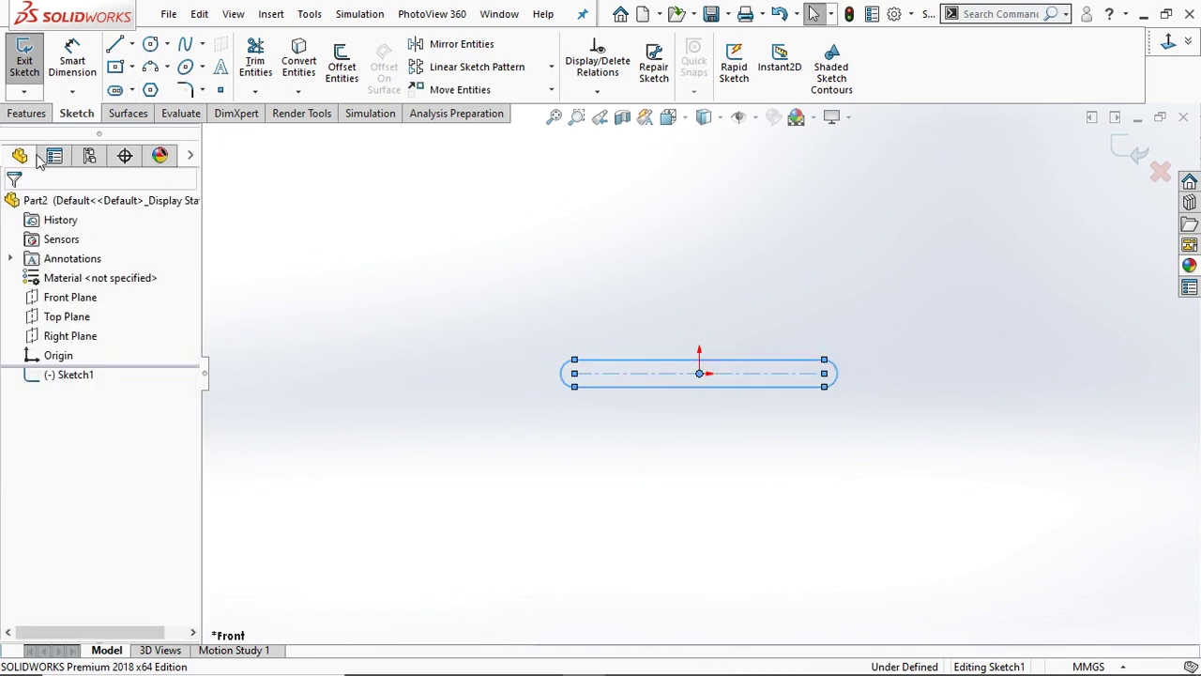
# Dimension the slot to 120 mm between centres and 20 mm wide
pyautogui.click(72, 61)
pyautogui.scroll(-2, 654, 373)
pyautogui.click(546, 378)
pyautogui.click(657, 387)
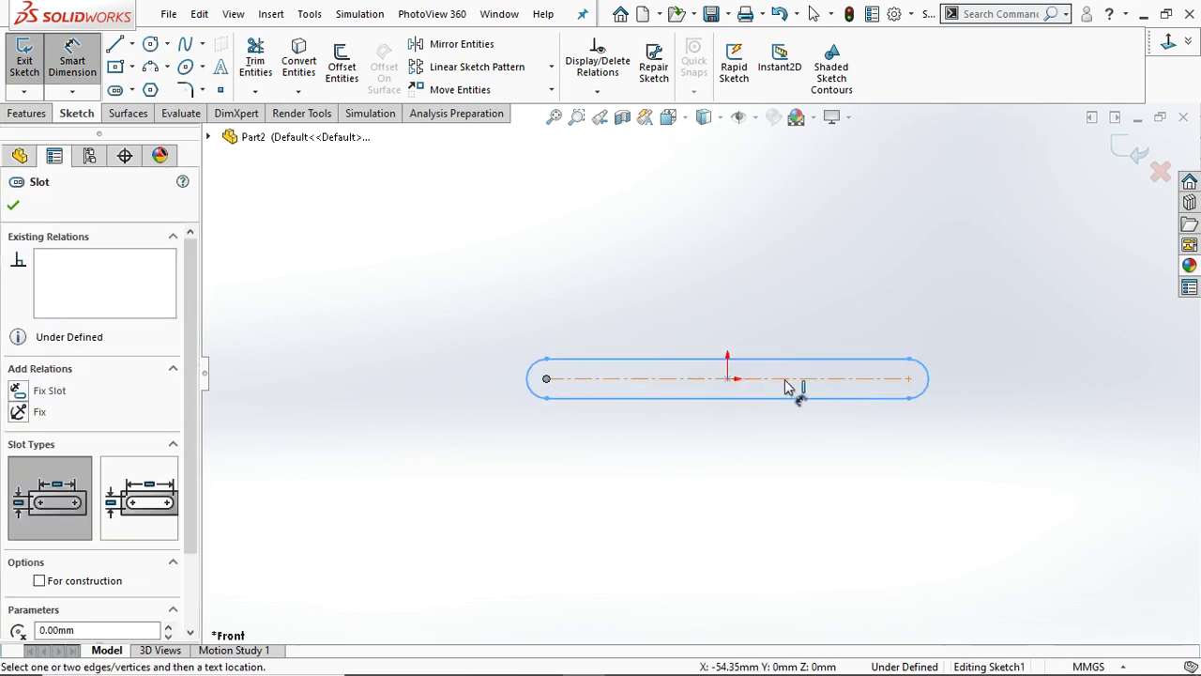
pyautogui.click(908, 379)
pyautogui.click(767, 310)
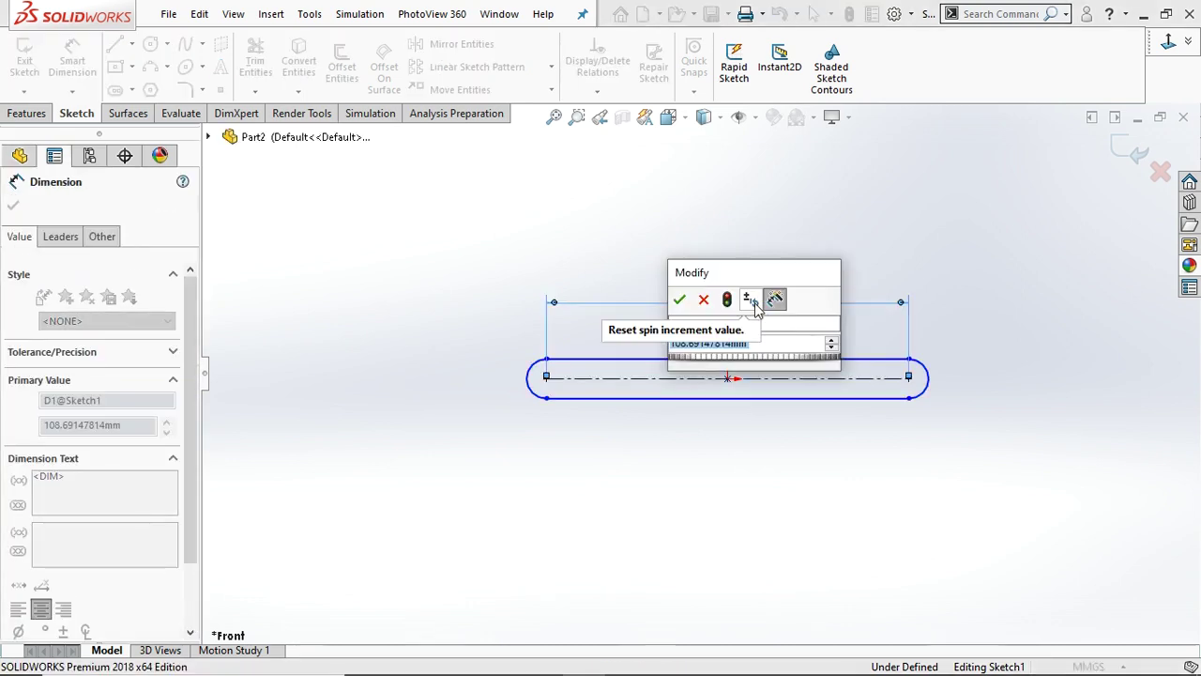
pyautogui.write('120')
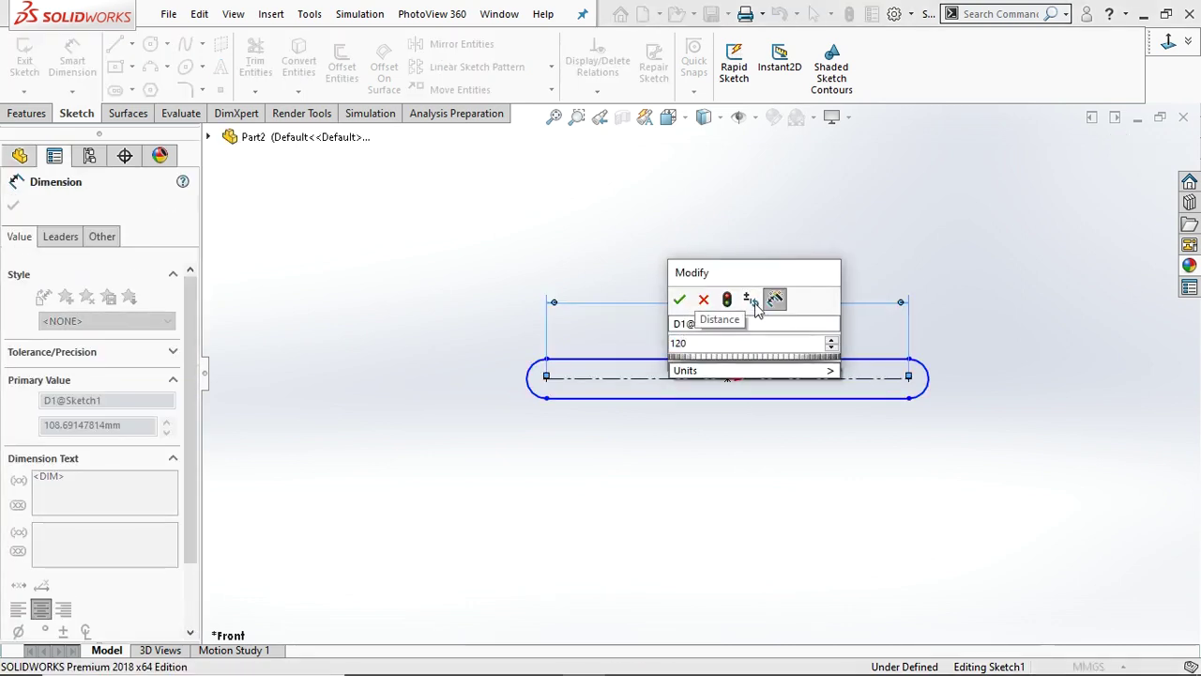
pyautogui.press('Return')
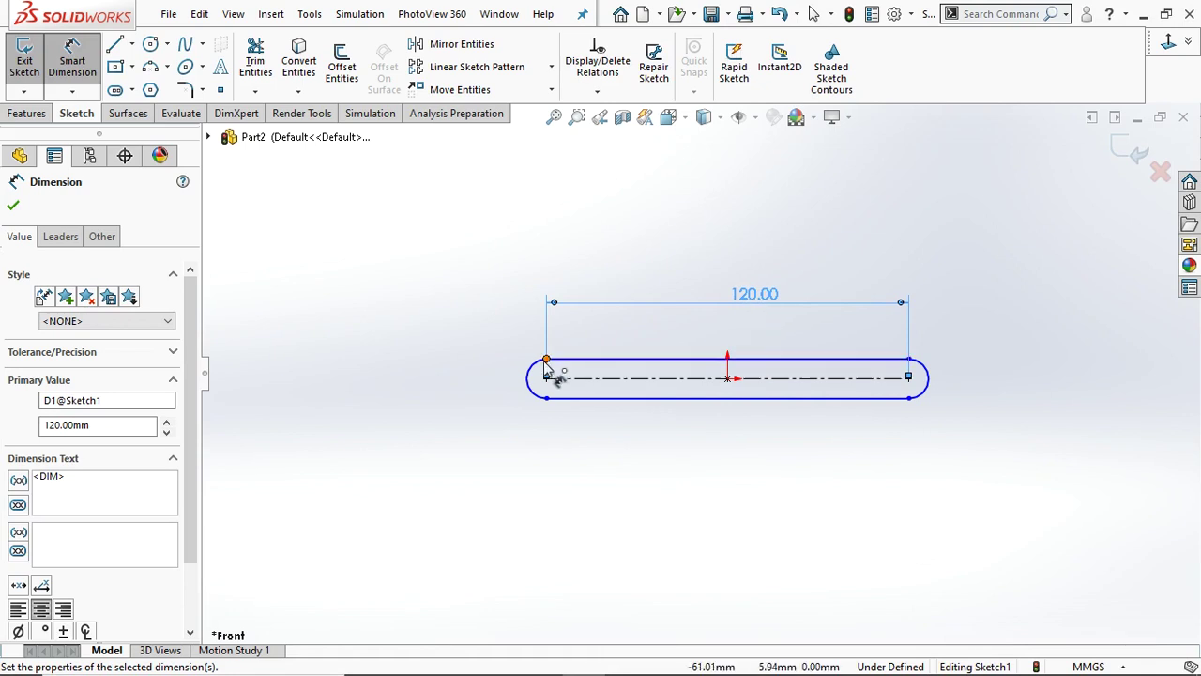
pyautogui.click(556, 394)
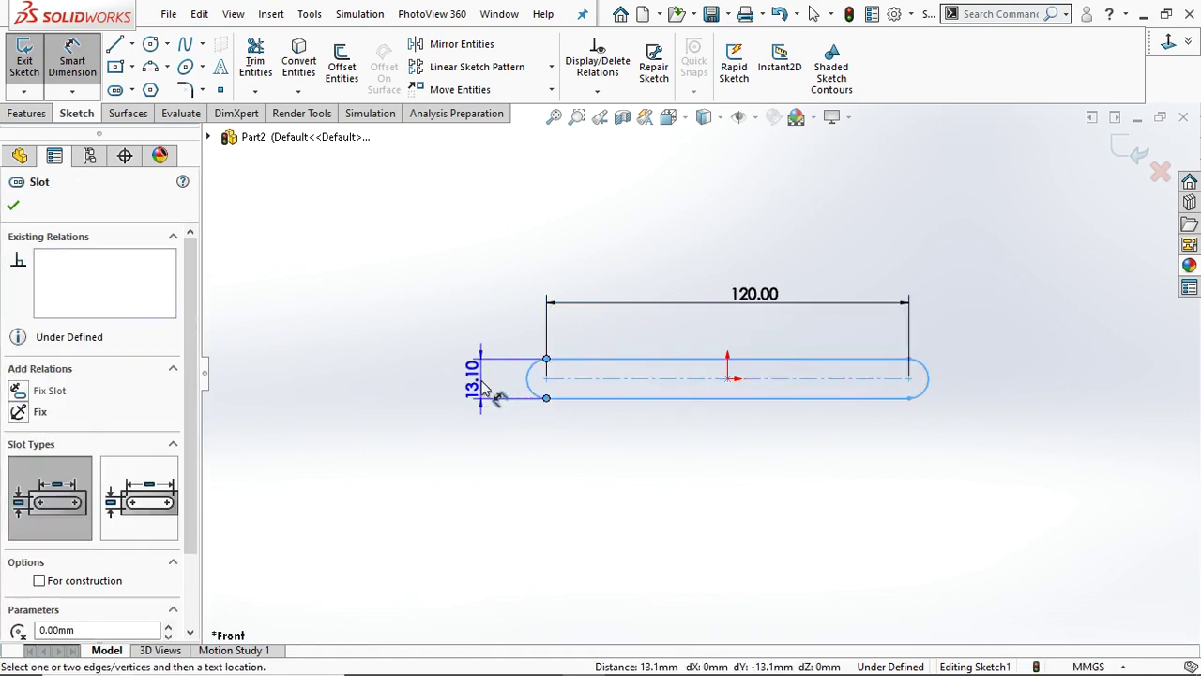
pyautogui.click(484, 383)
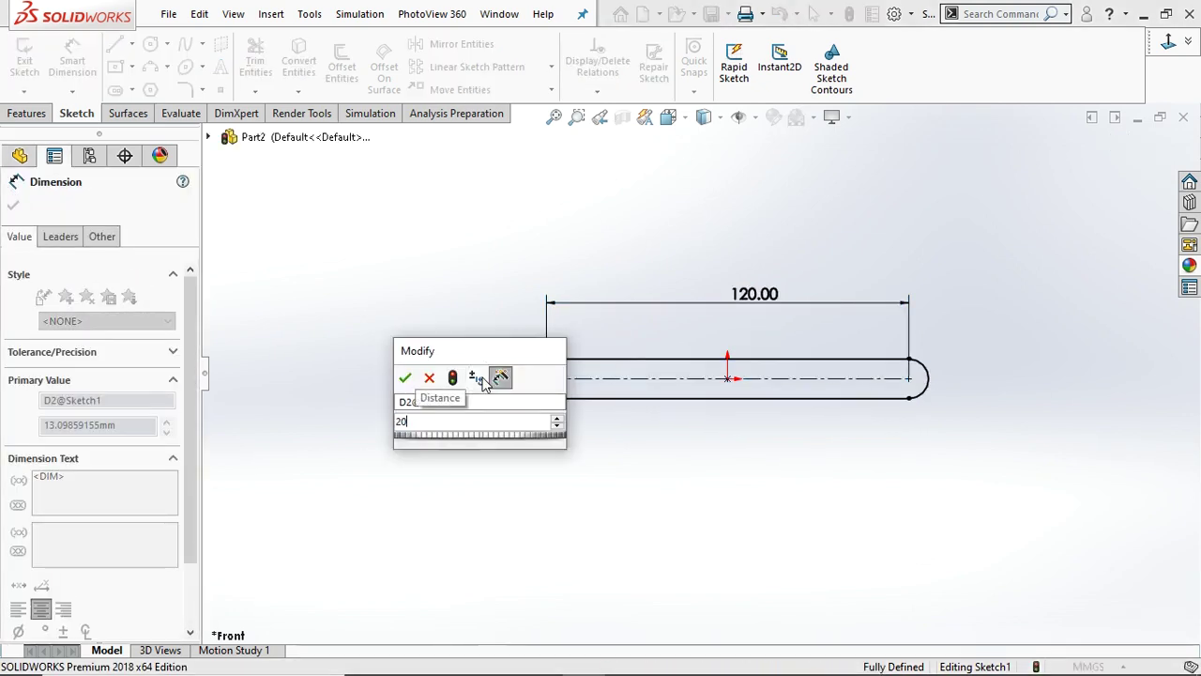
pyautogui.press('Return')
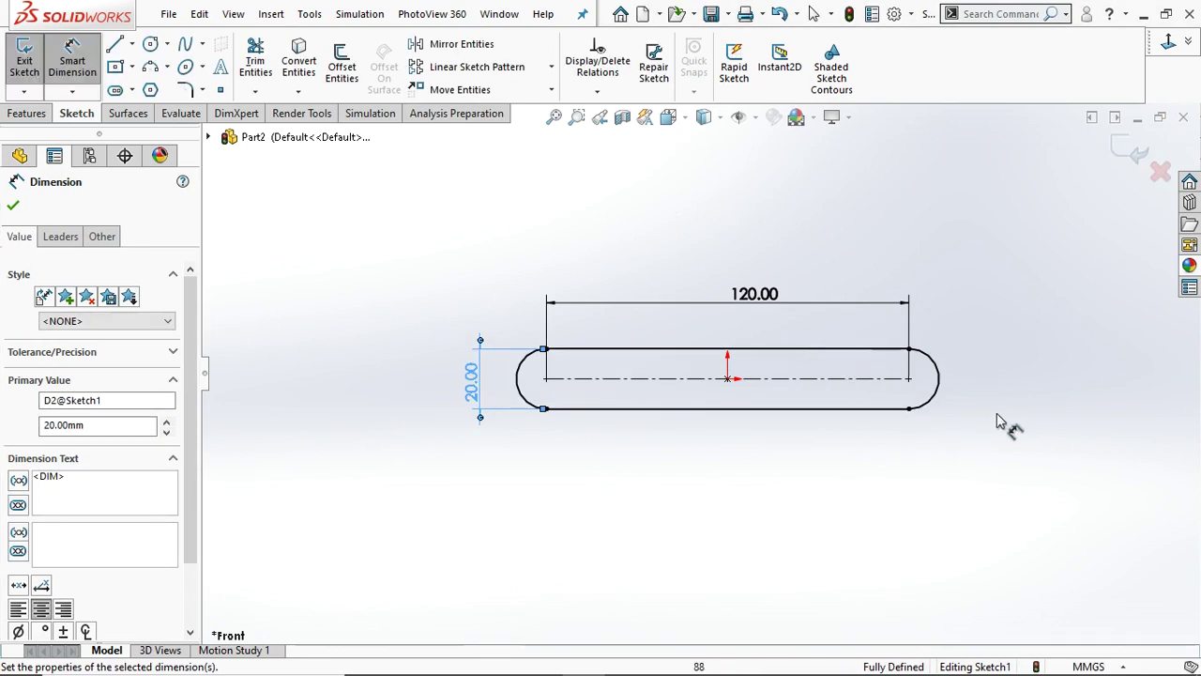
pyautogui.click(13, 204)
pyautogui.click(150, 44)
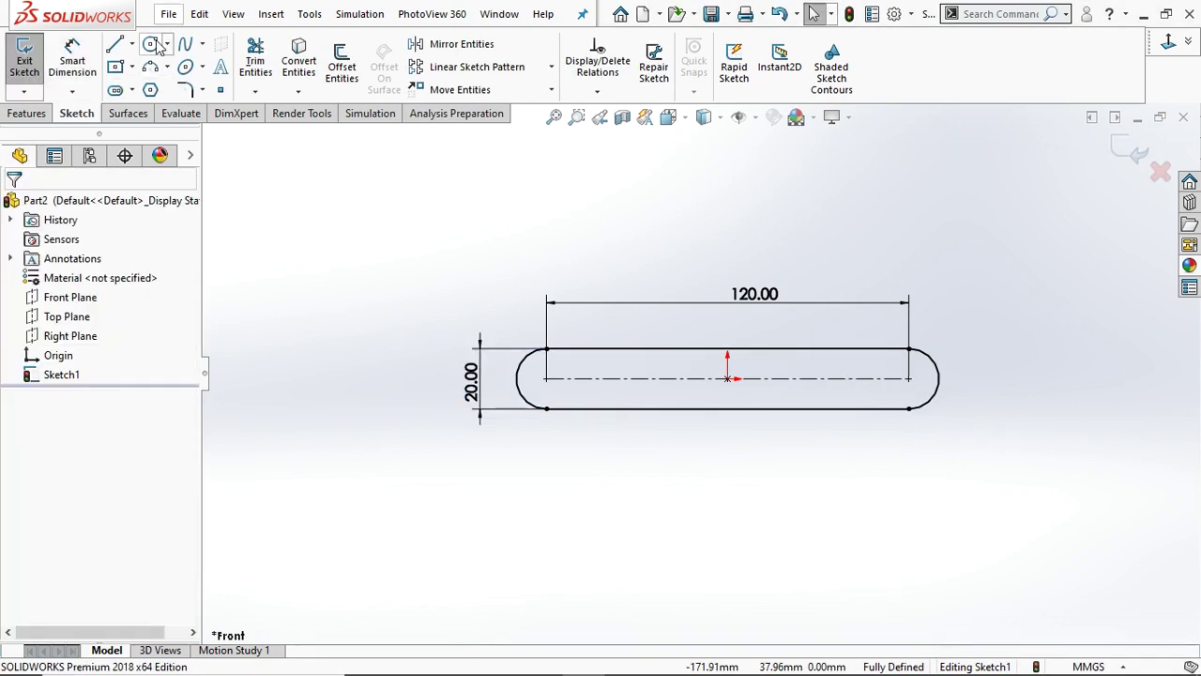
# Draw two 10 mm circles centred on the slot's arc centres
pyautogui.click(546, 379)
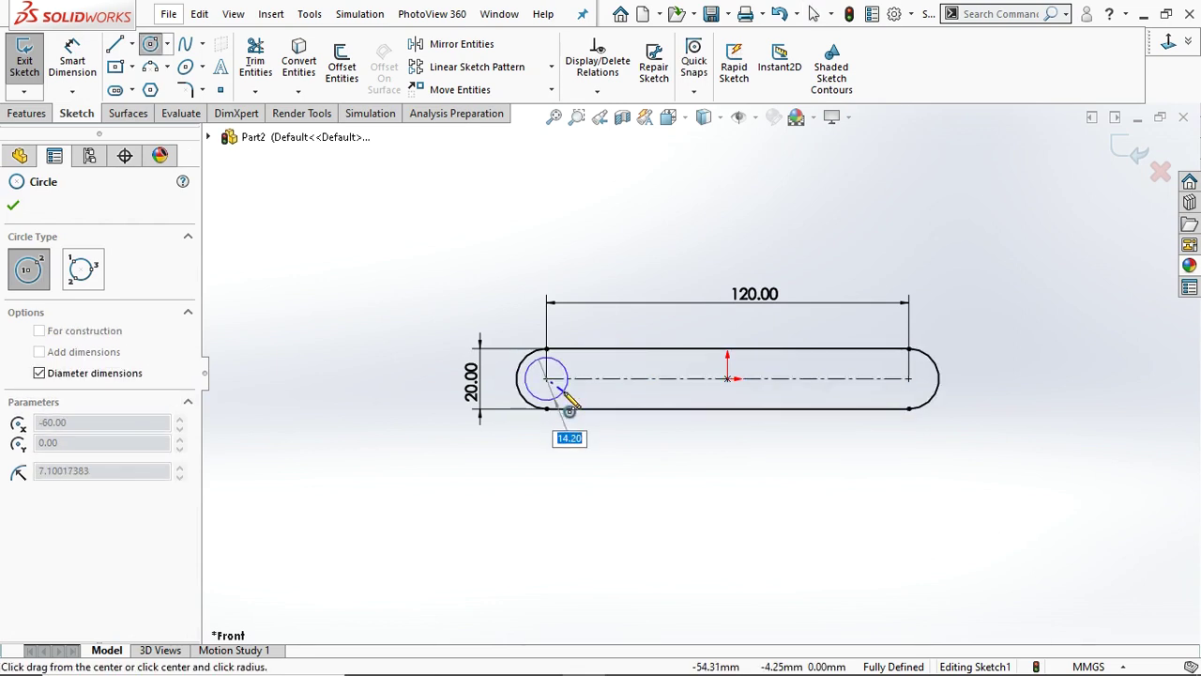
pyautogui.write('10')
pyautogui.press('Return')
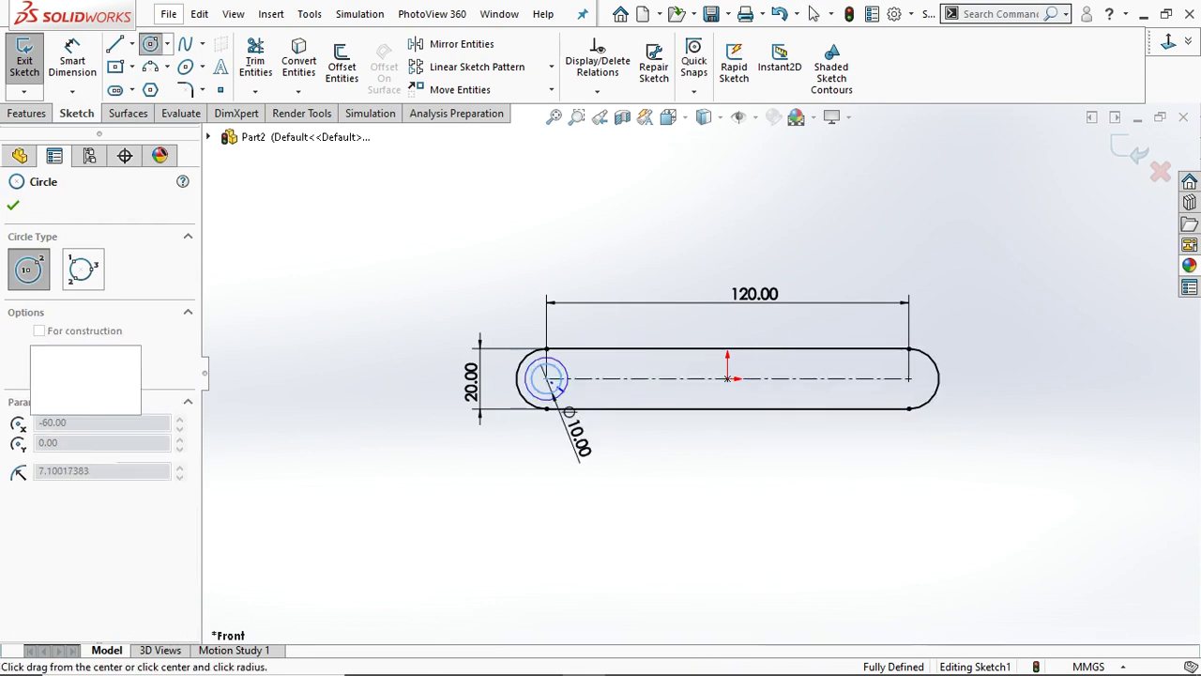
pyautogui.click(919, 401)
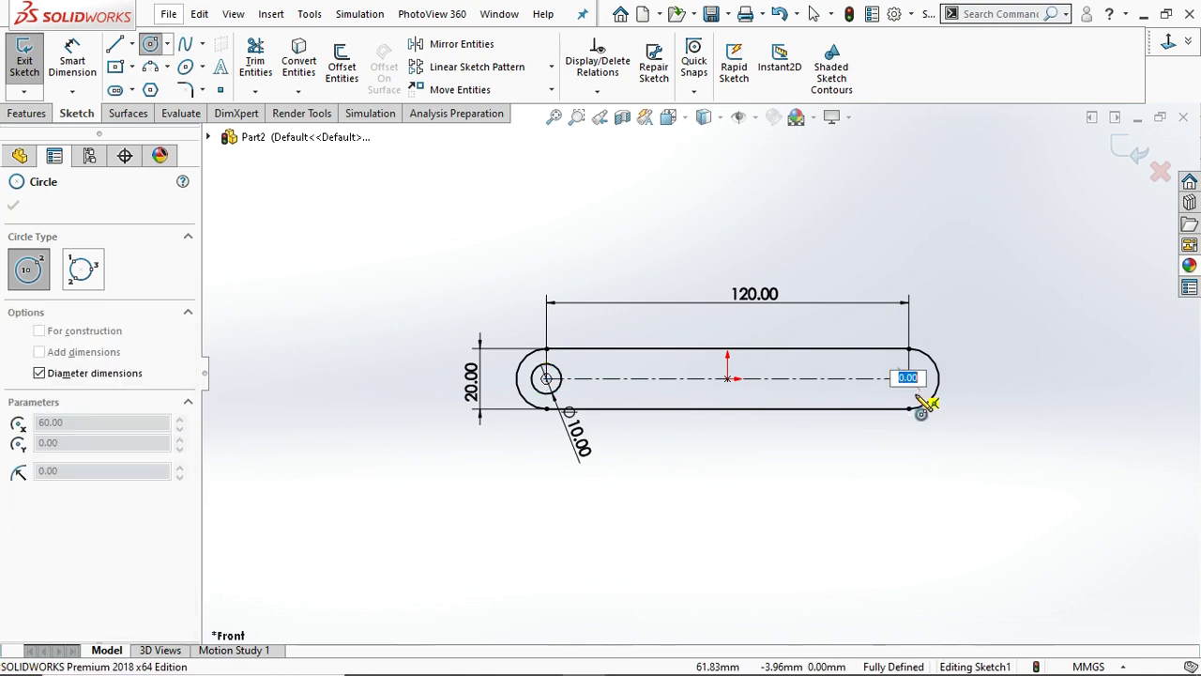
pyautogui.write('10')
pyautogui.press('Return')
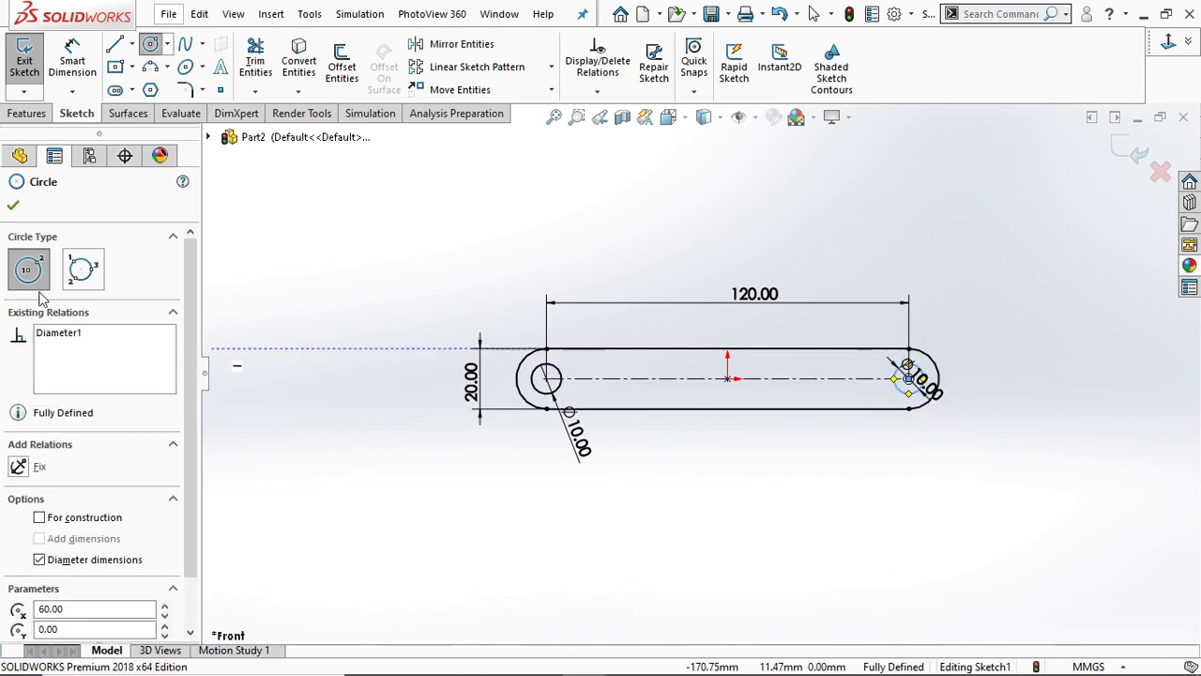
pyautogui.click(13, 206)
# Extrude the sketch 5 mm into a solid link
pyautogui.click(24, 114)
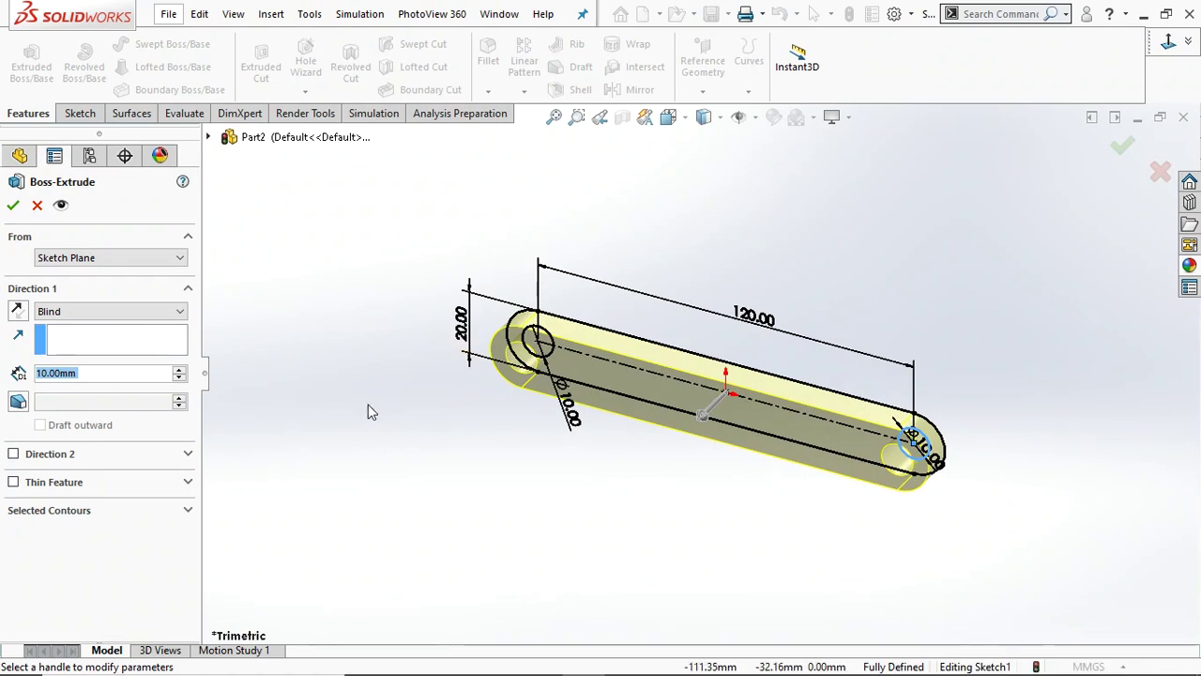
pyautogui.write('5')
pyautogui.press('Return')
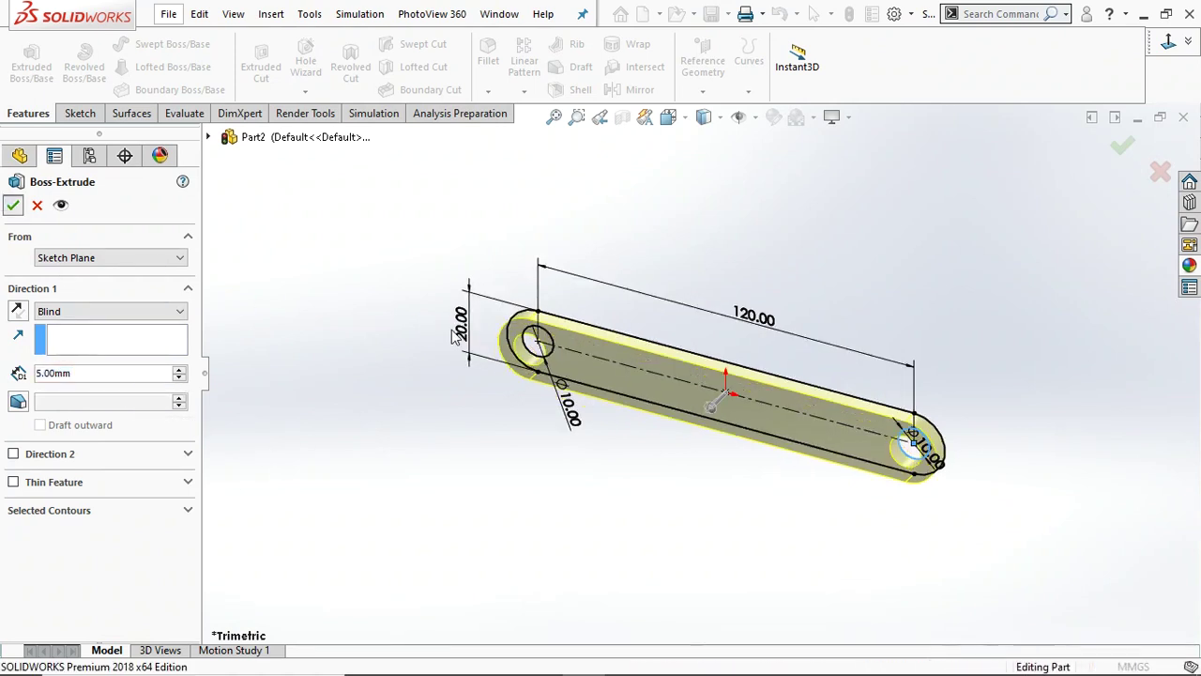
pyautogui.click(14, 205)
pyautogui.click(711, 464)
# In Save As, create a 'four bar link mechanism' folder on the Desktop
pyautogui.press('f')
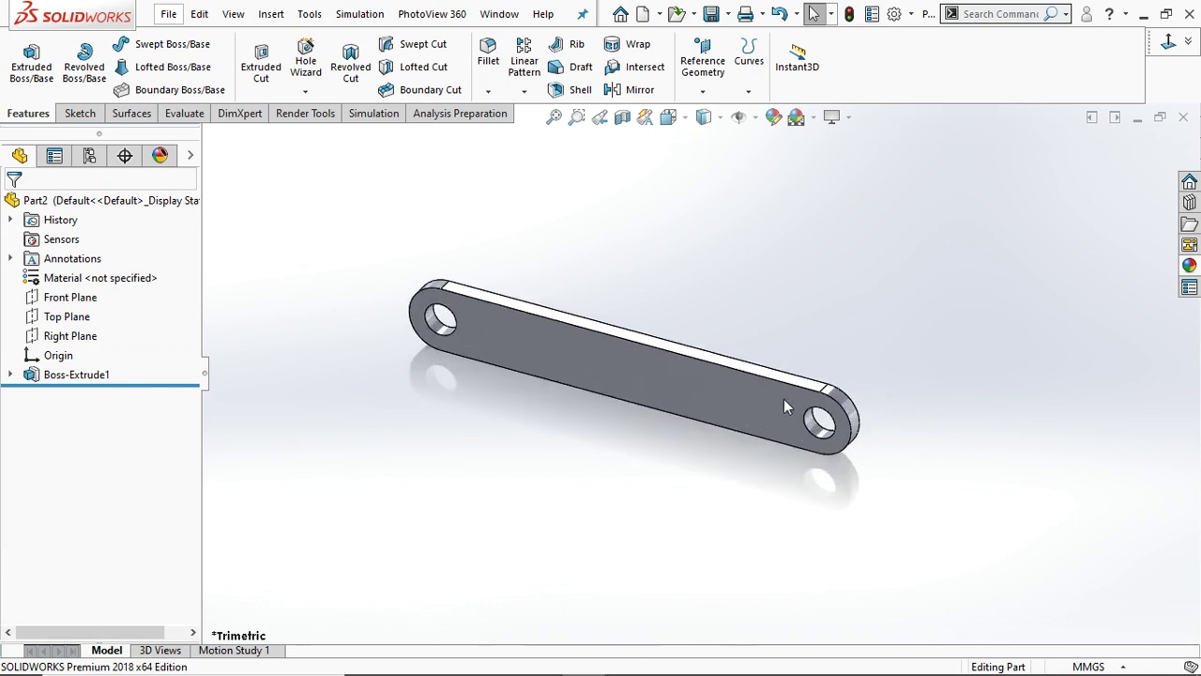
pyautogui.moveTo(783, 311); pyautogui.dragTo(804, 275, button='middle')
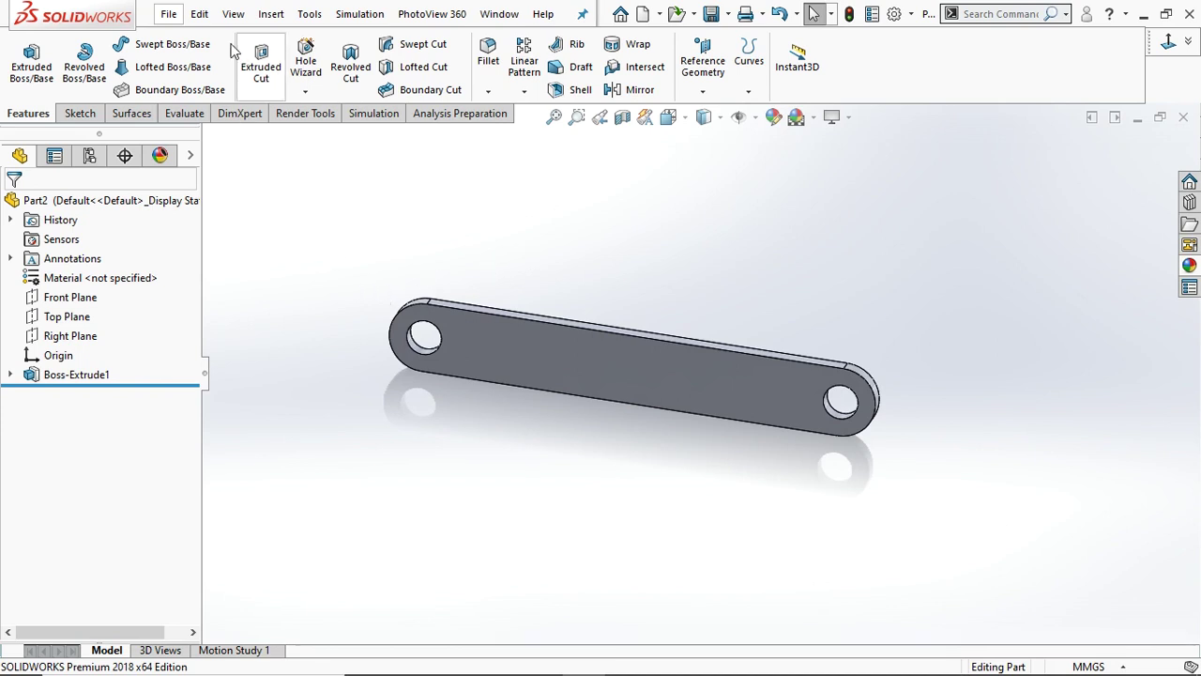
pyautogui.click(173, 15)
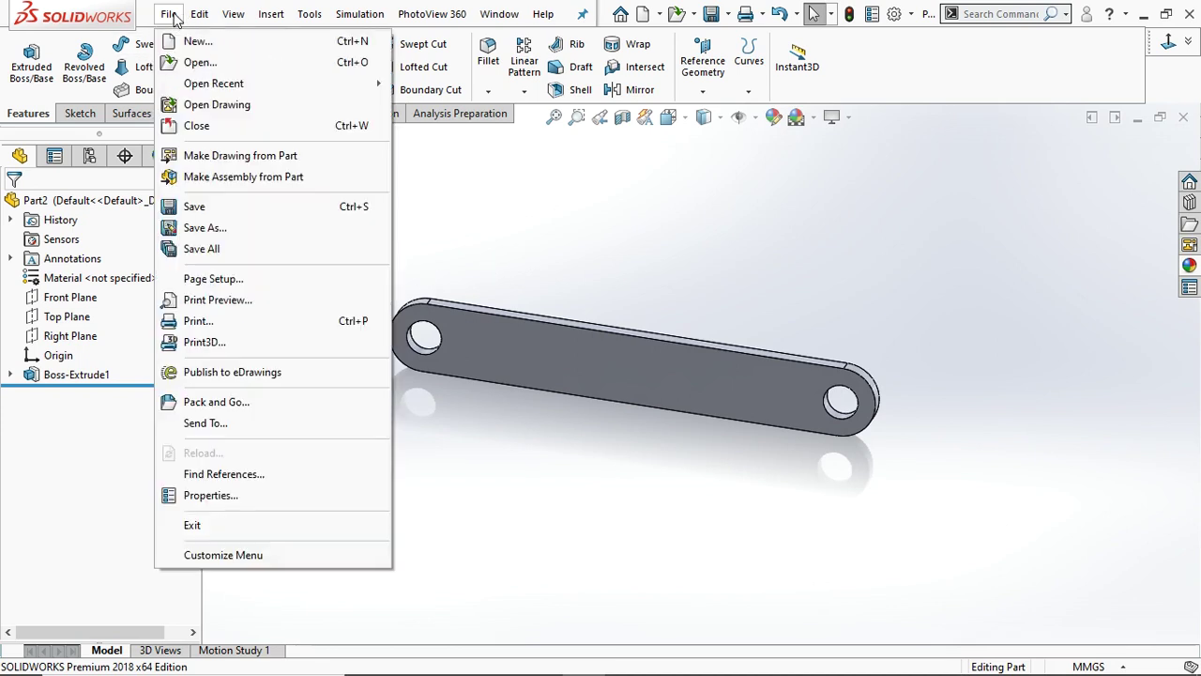
pyautogui.click(205, 228)
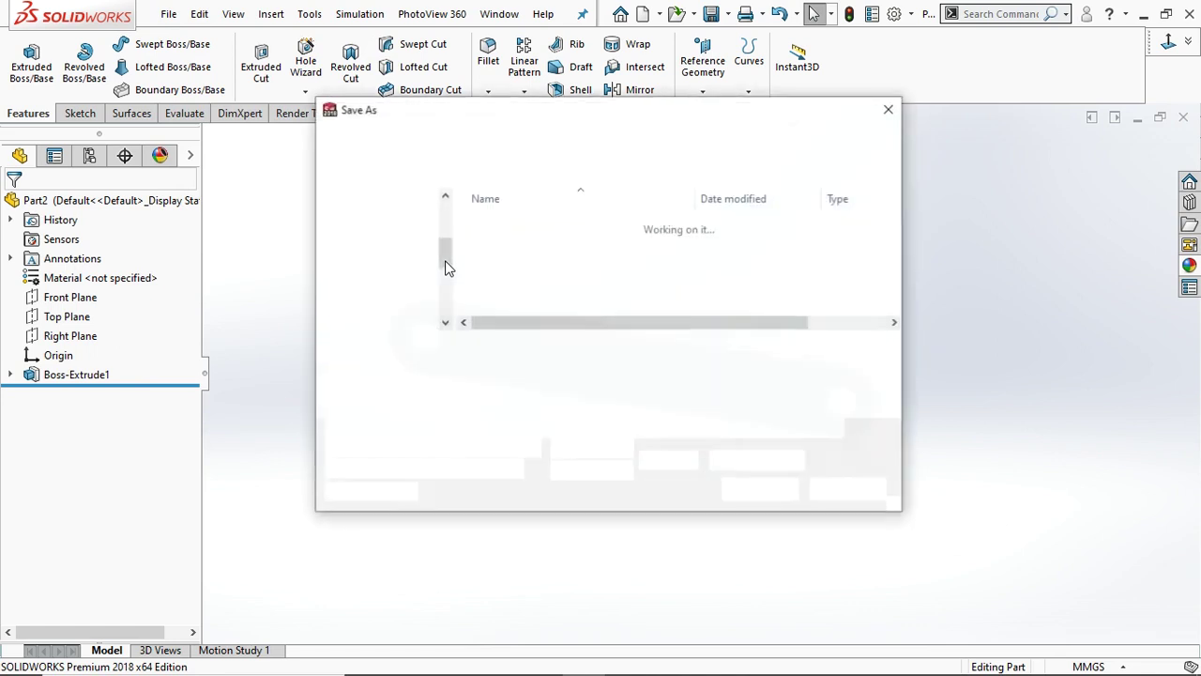
pyautogui.click(385, 317)
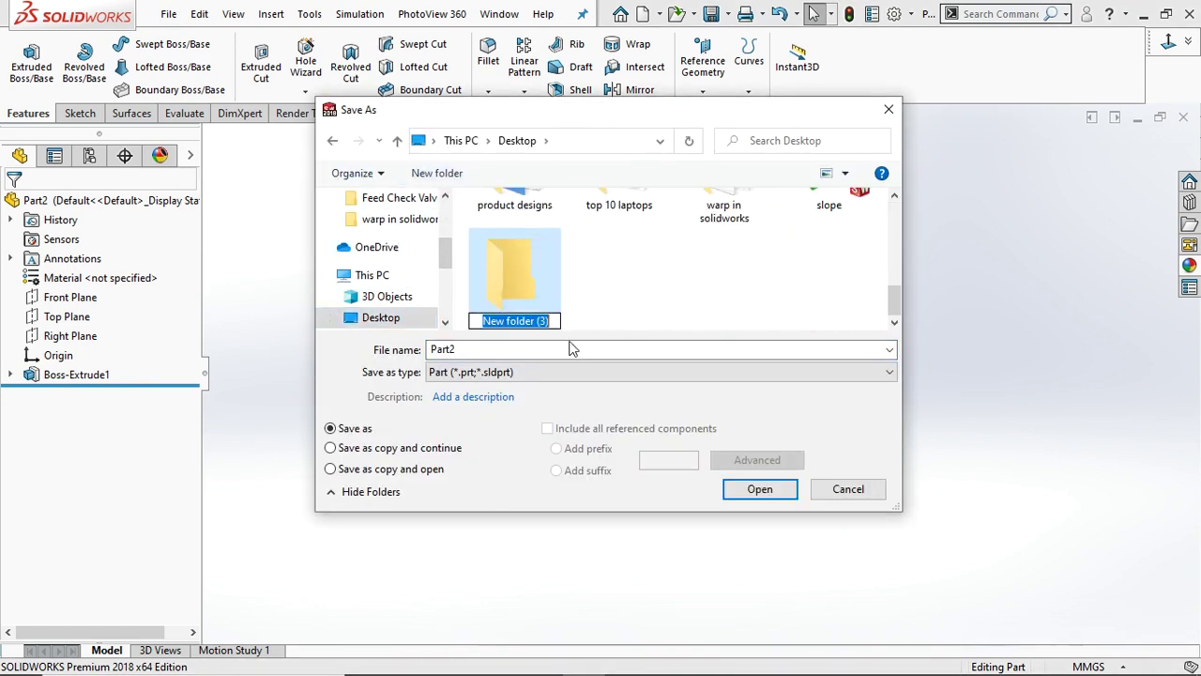
pyautogui.write('f')
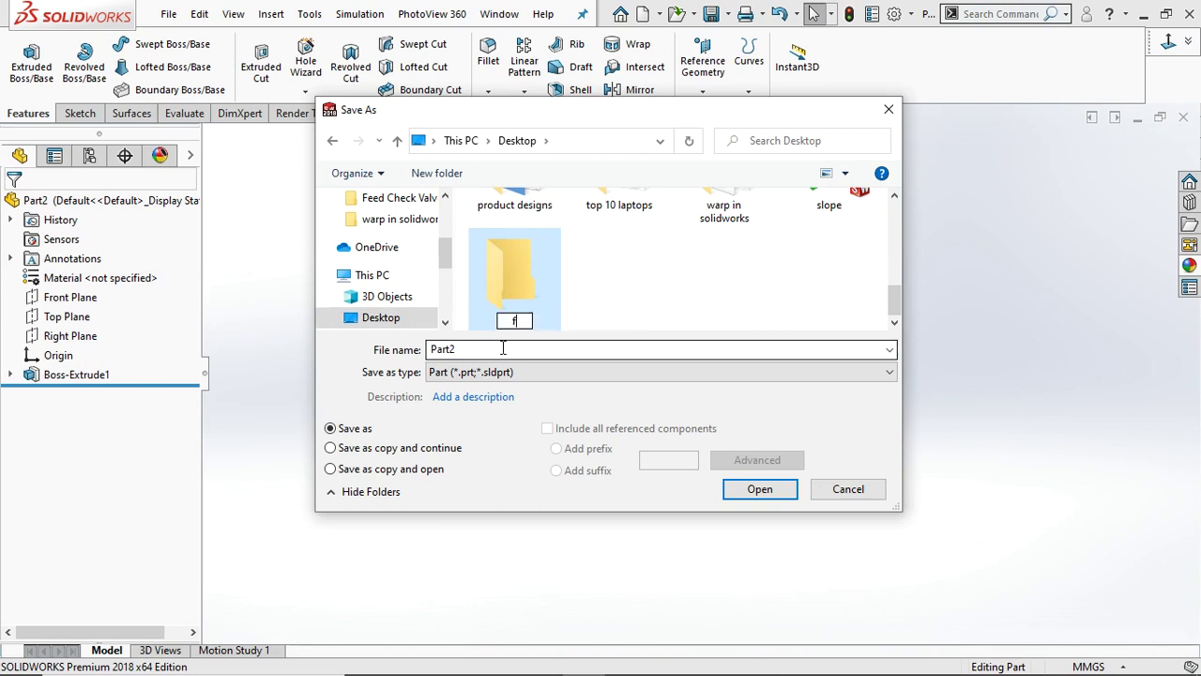
pyautogui.write('our bar link')
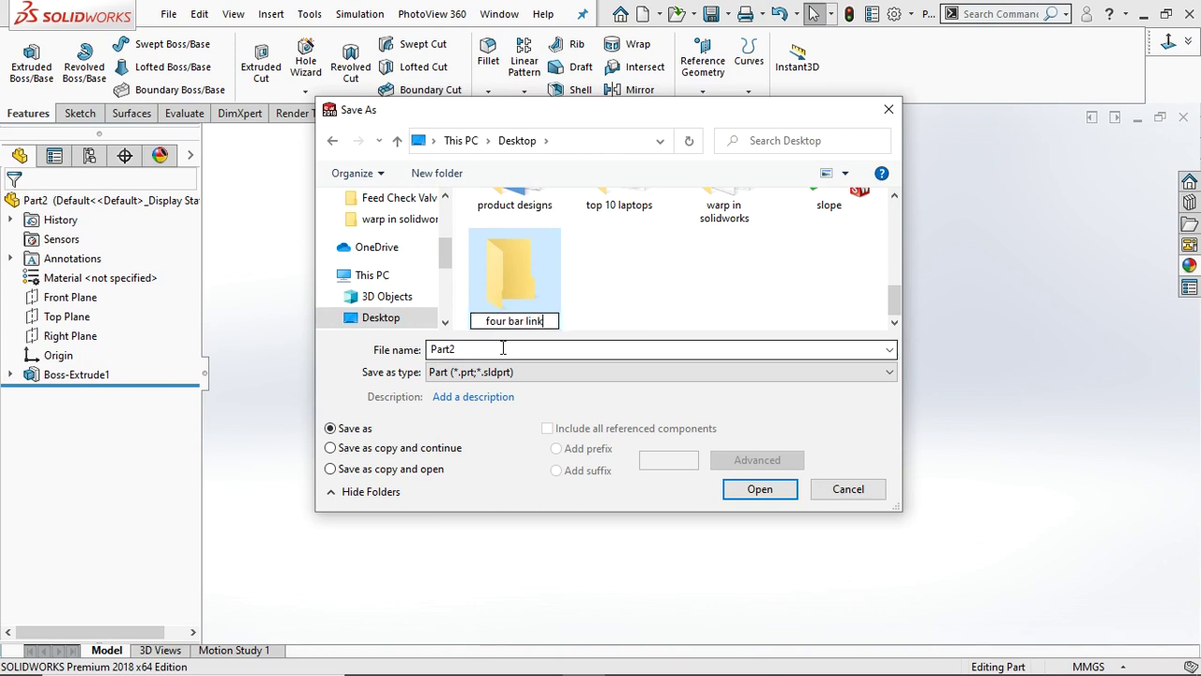
pyautogui.write(' mecha')
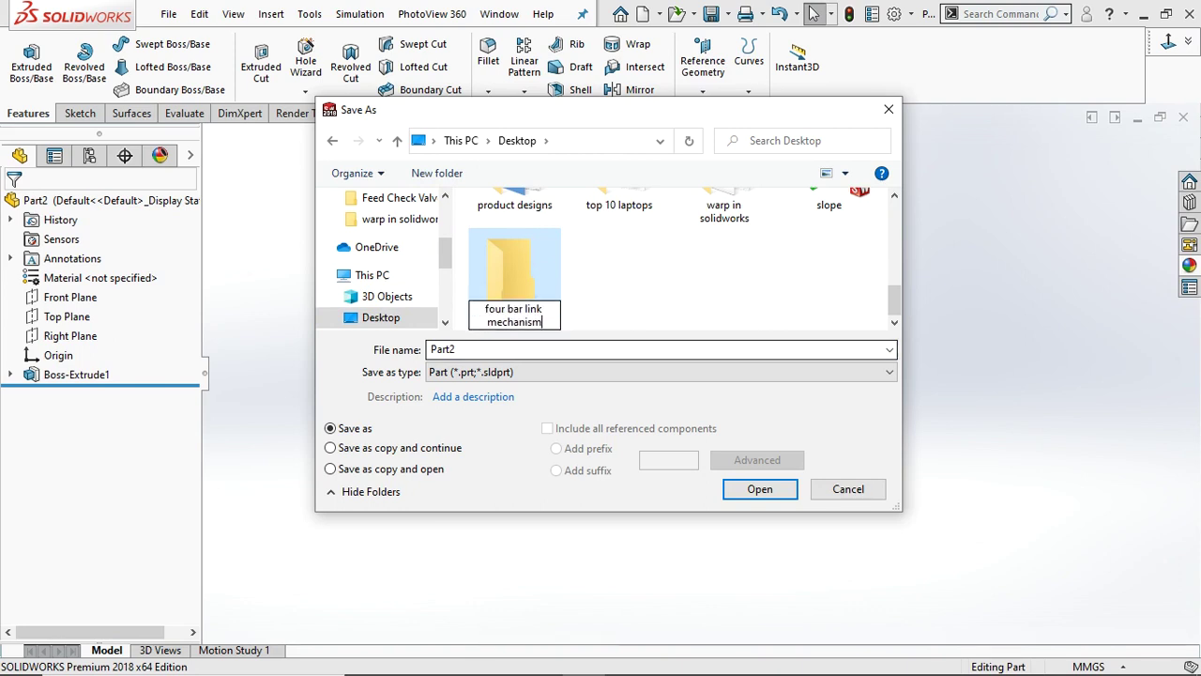
pyautogui.write('nism')
pyautogui.press('Return')
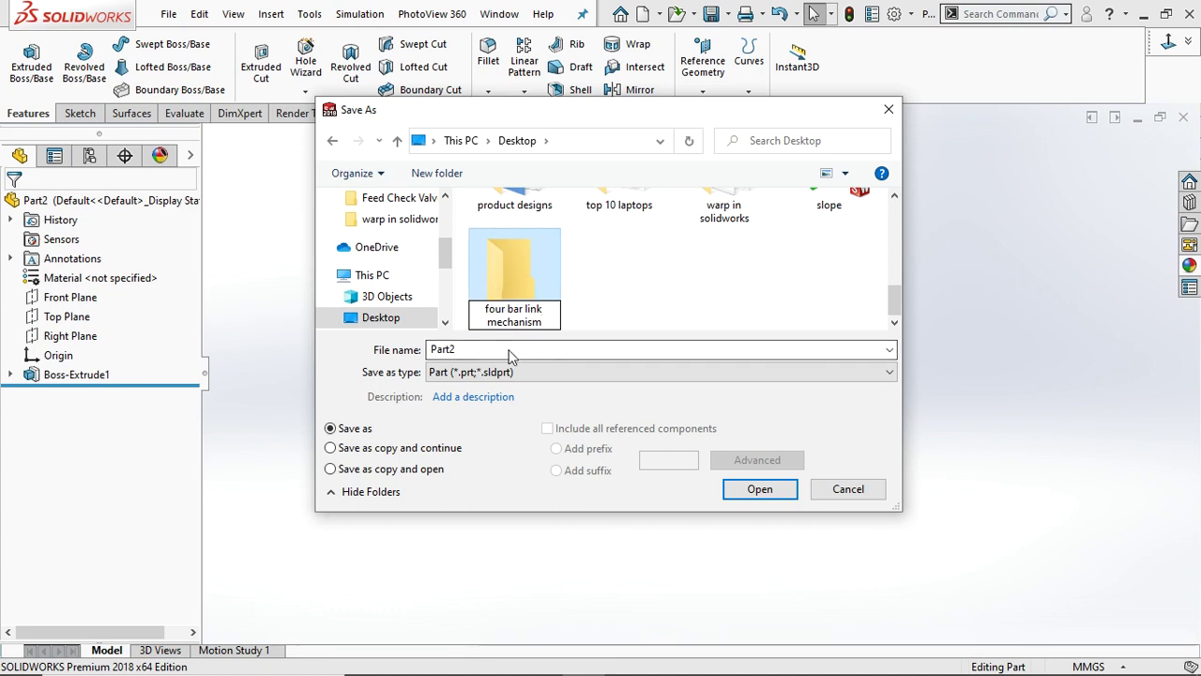
# Save the part as '120 mm link' inside that folder and close it
pyautogui.doubleClick(507, 277)
pyautogui.doubleClick(456, 347)
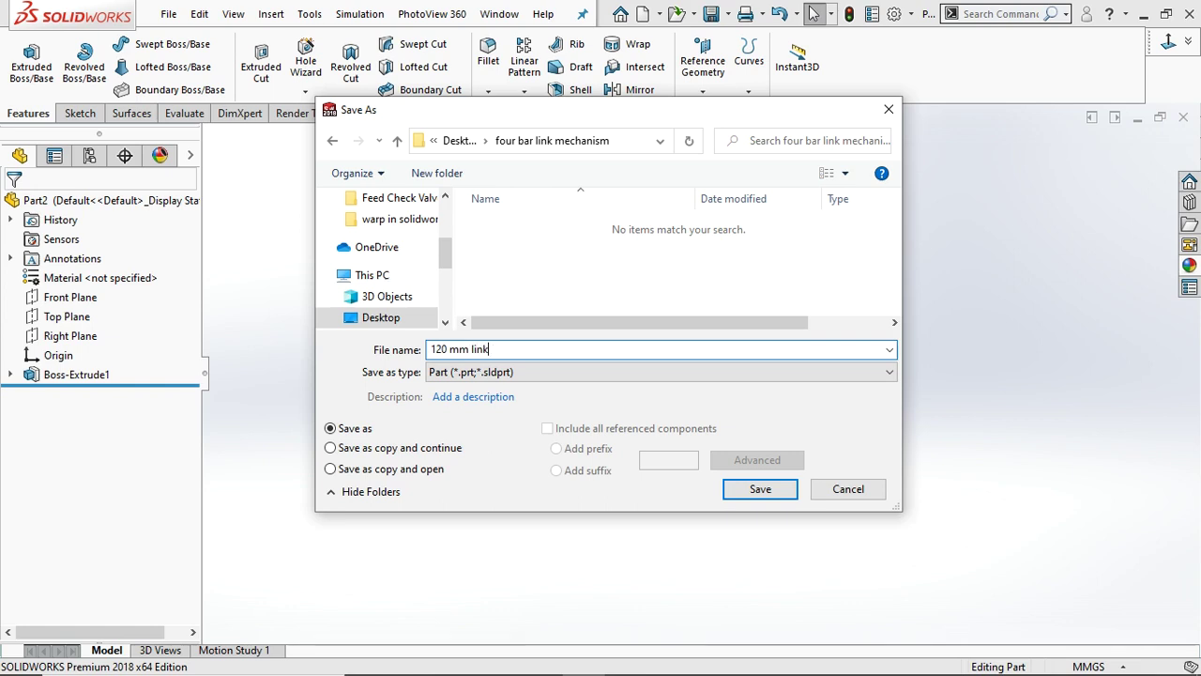
pyautogui.click(743, 497)
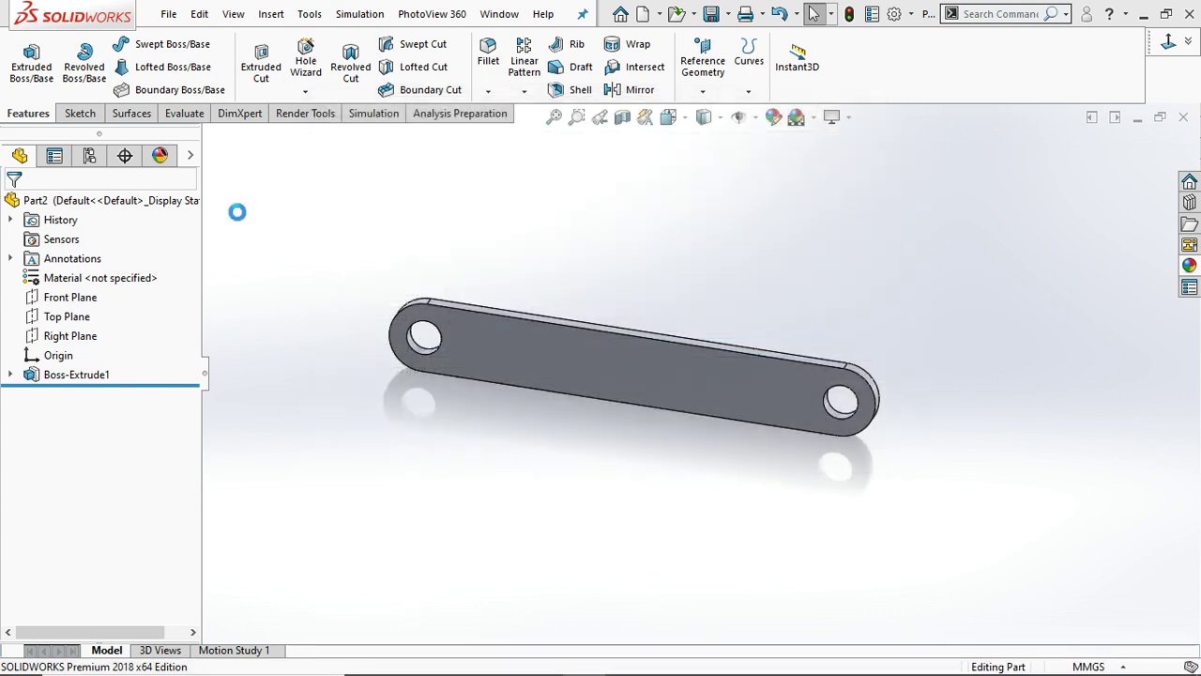
pyautogui.click(1184, 119)
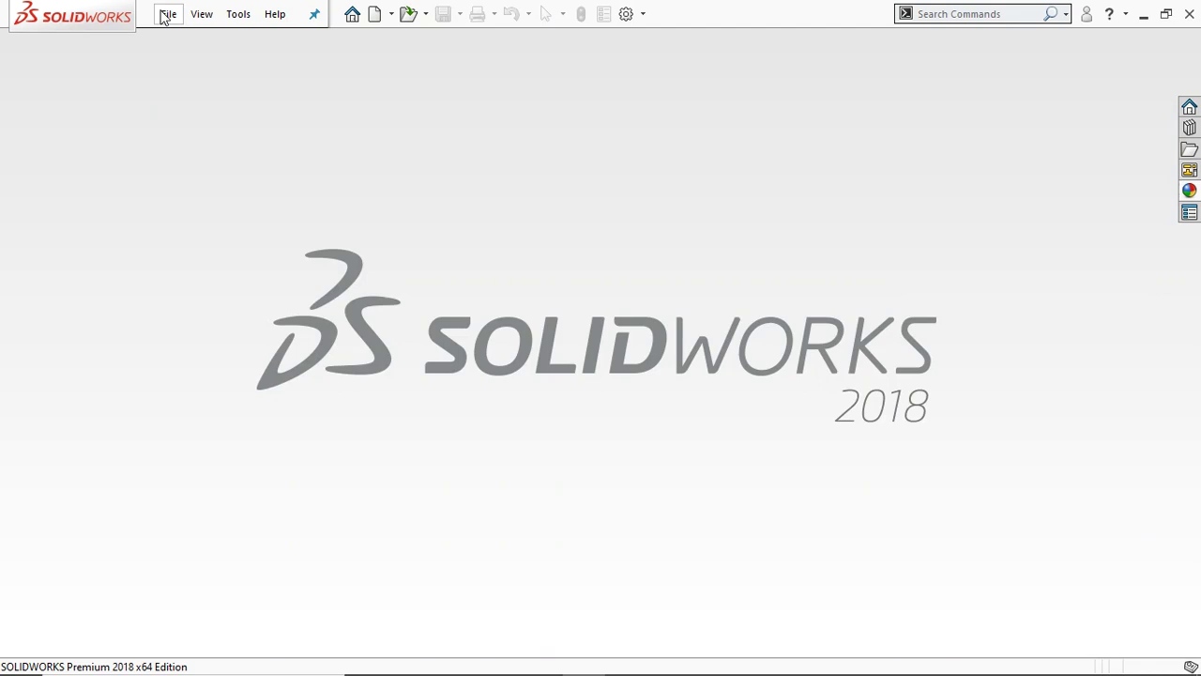
# Create a new Part document
pyautogui.click(167, 15)
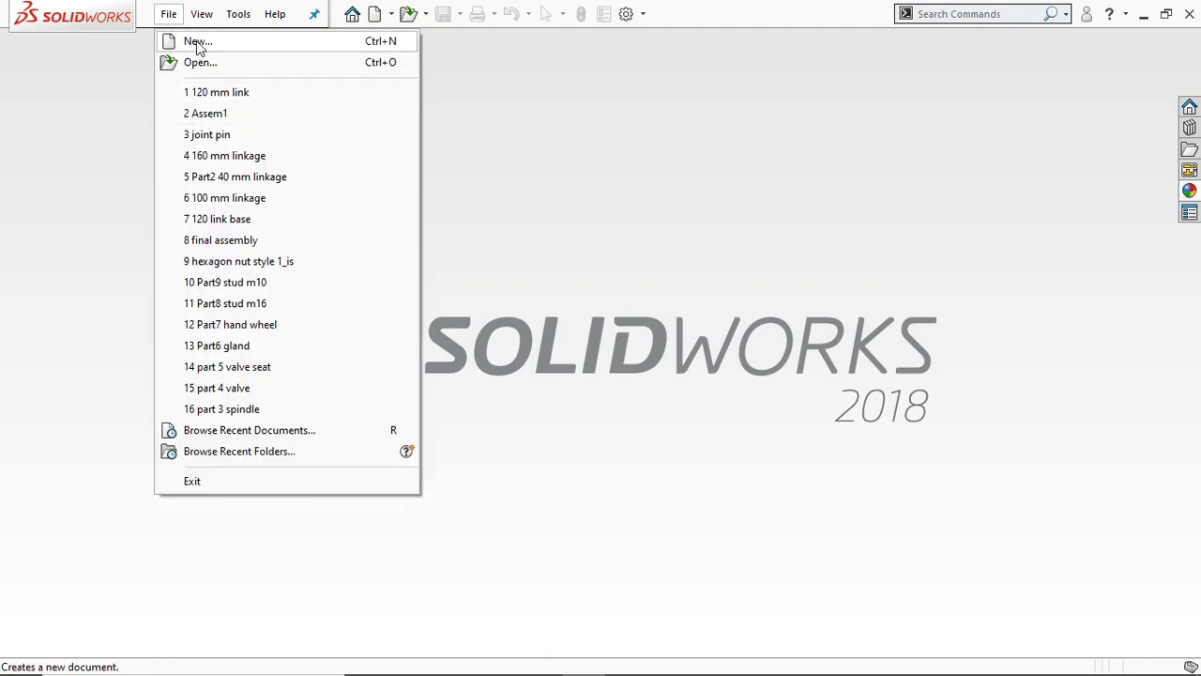
pyautogui.click(198, 42)
pyautogui.click(635, 504)
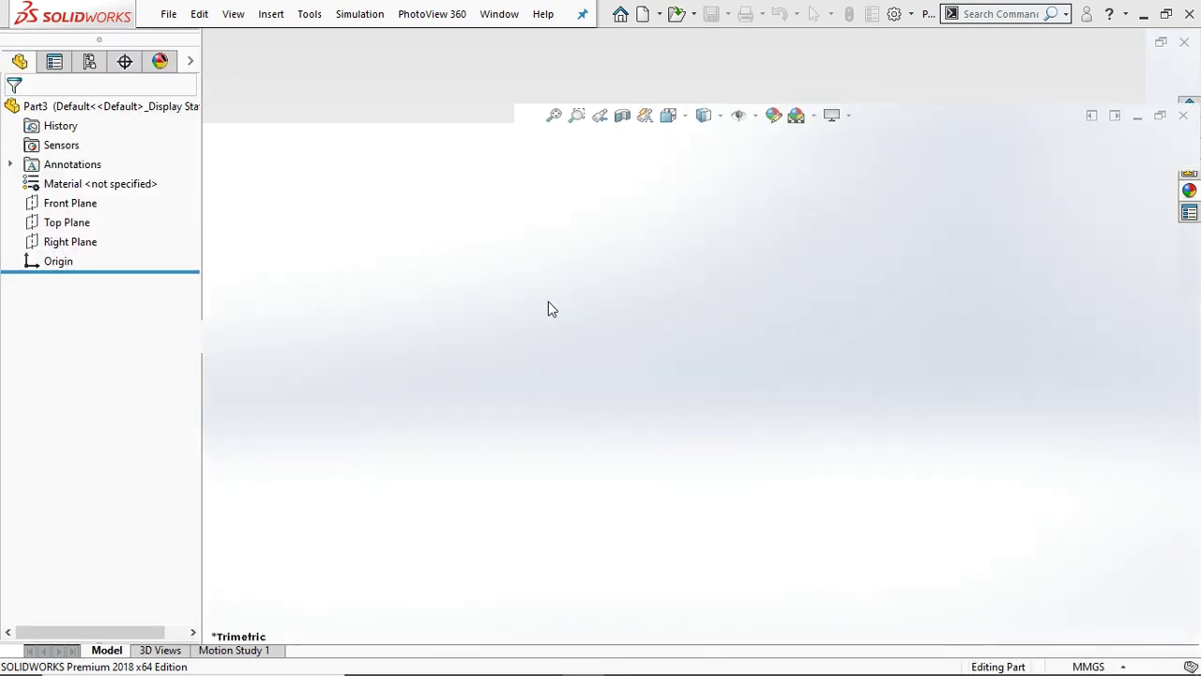
# Sketch a centre-point straight slot from the origin on the Front Plane
pyautogui.click(50, 302)
pyautogui.click(54, 272)
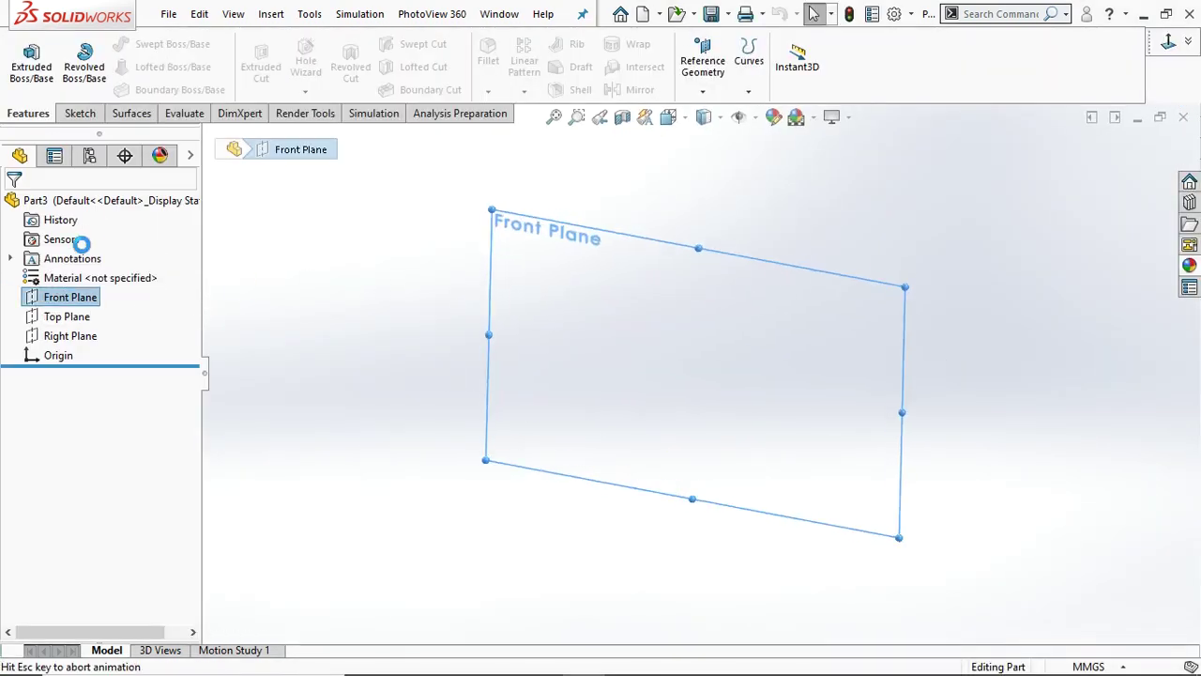
pyautogui.click(132, 92)
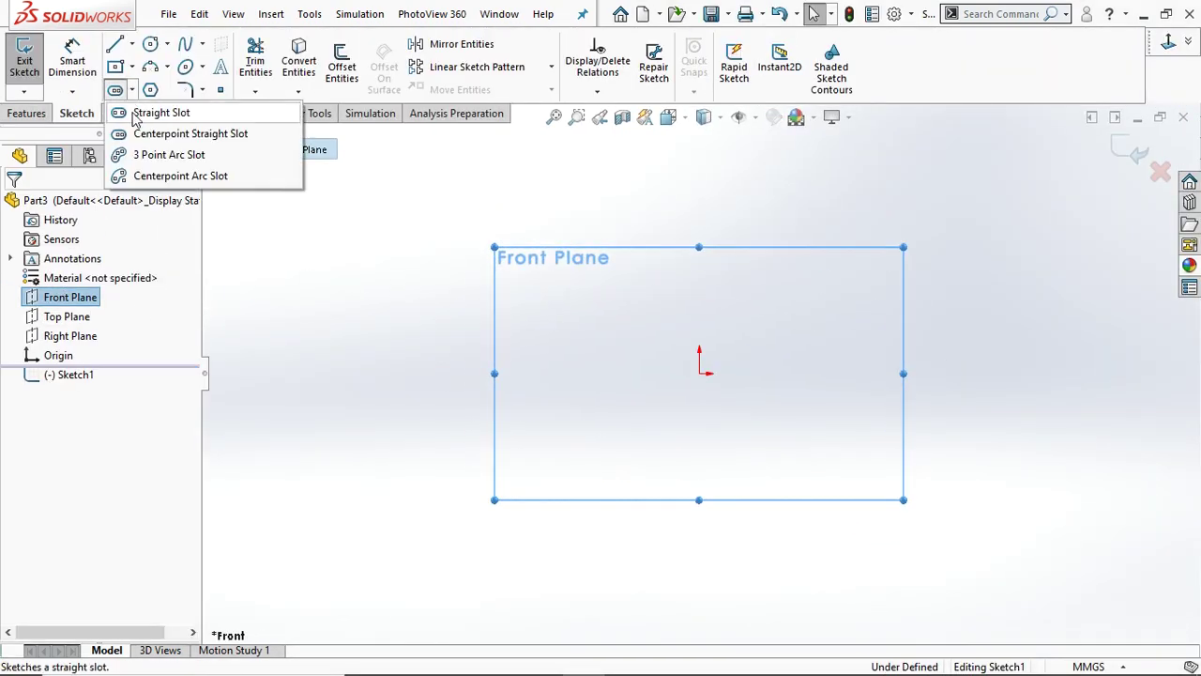
pyautogui.click(141, 129)
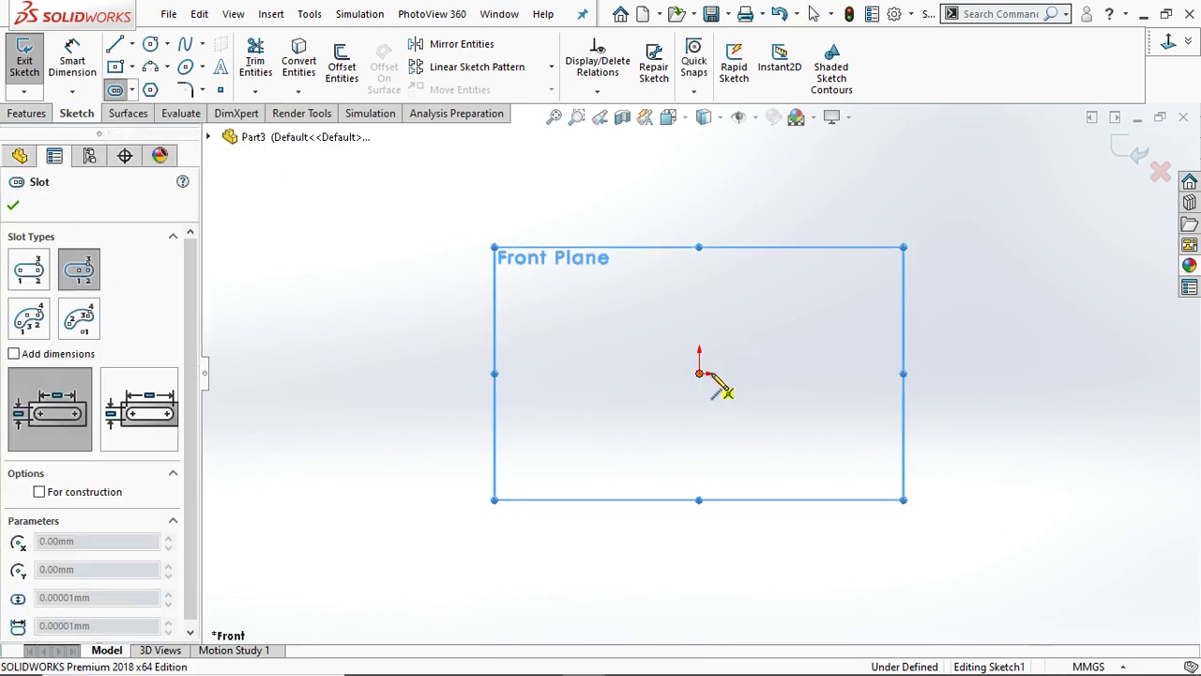
pyautogui.click(699, 373)
pyautogui.click(793, 361)
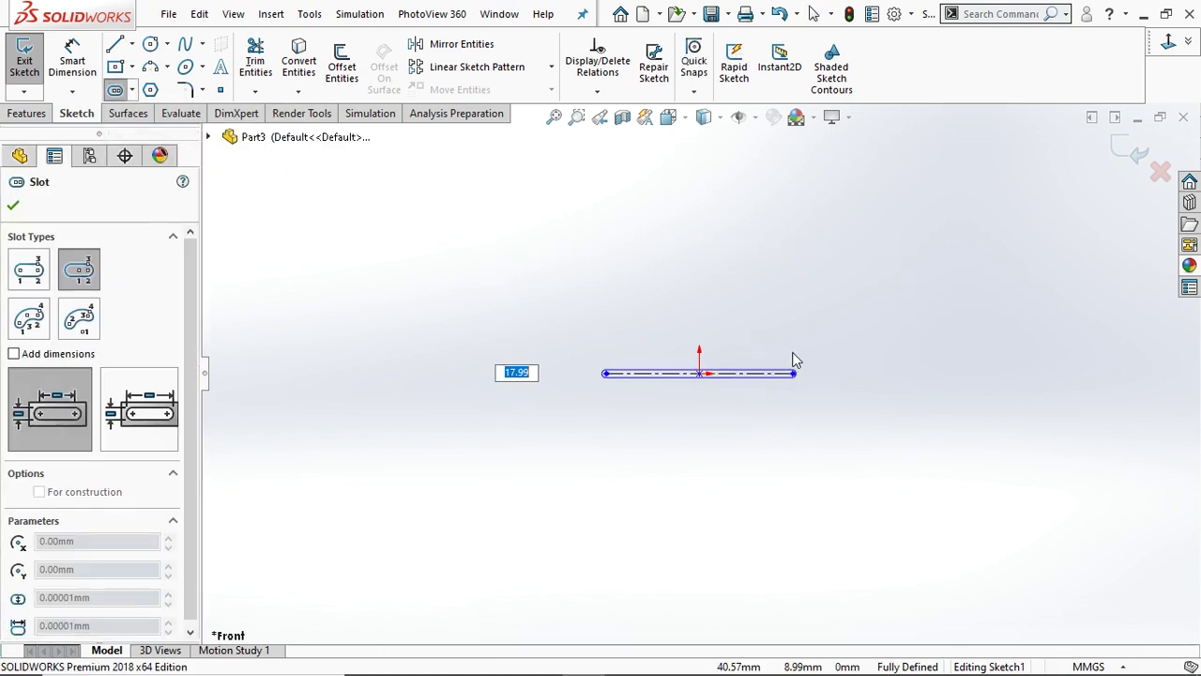
pyautogui.press('Return')
pyautogui.click(13, 205)
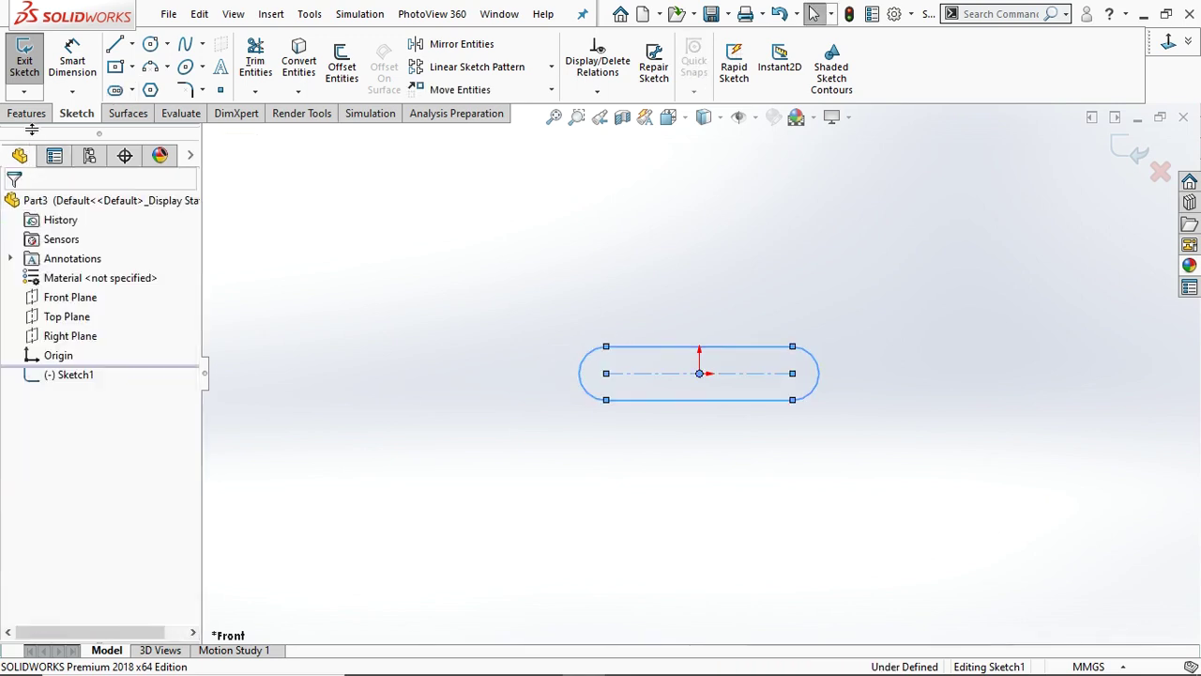
# Dimension the slot to 20 mm wide and 40 mm between centres
pyautogui.click(72, 61)
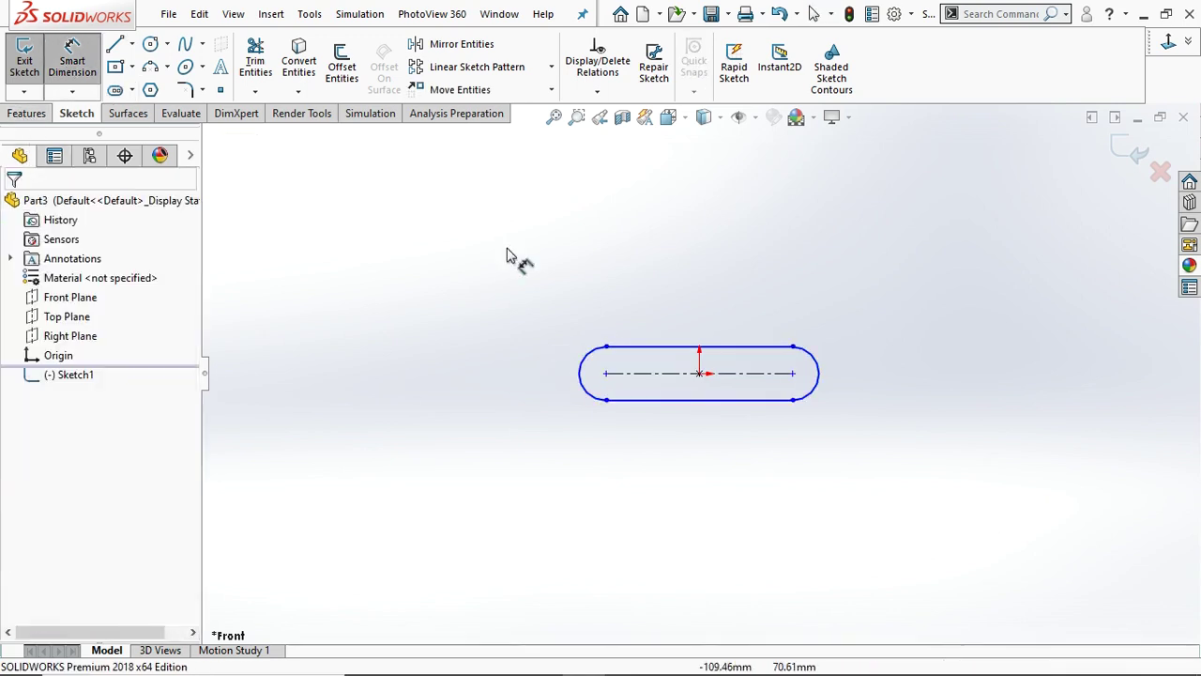
pyautogui.click(611, 377)
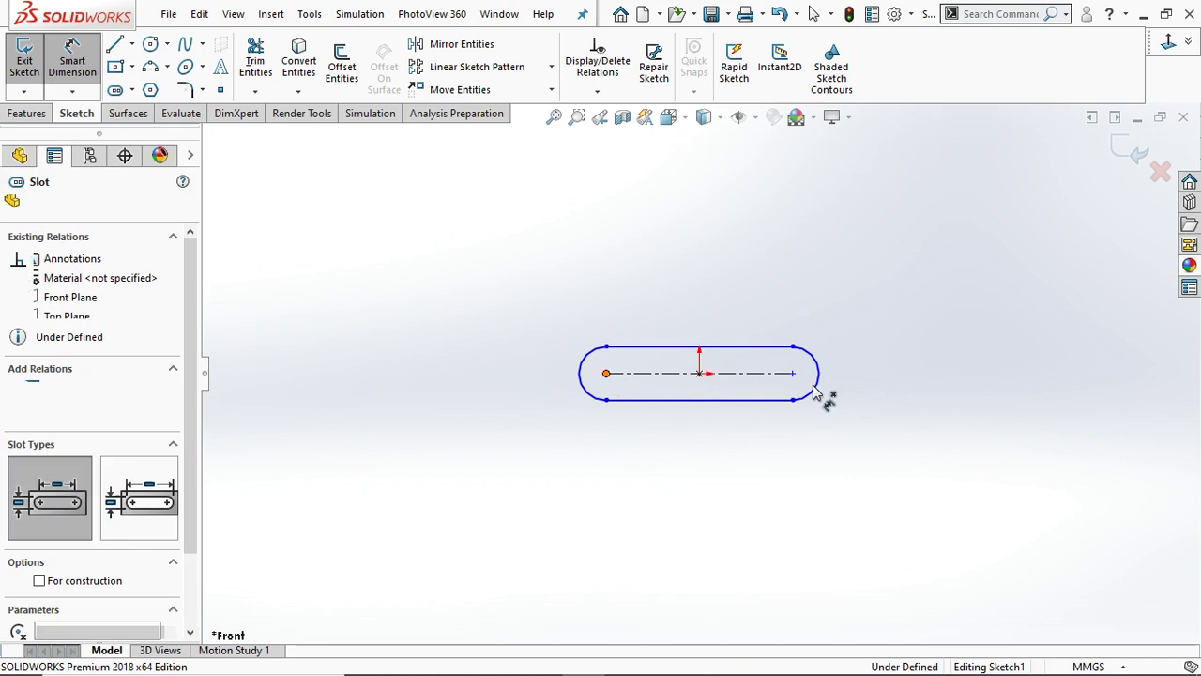
pyautogui.click(706, 315)
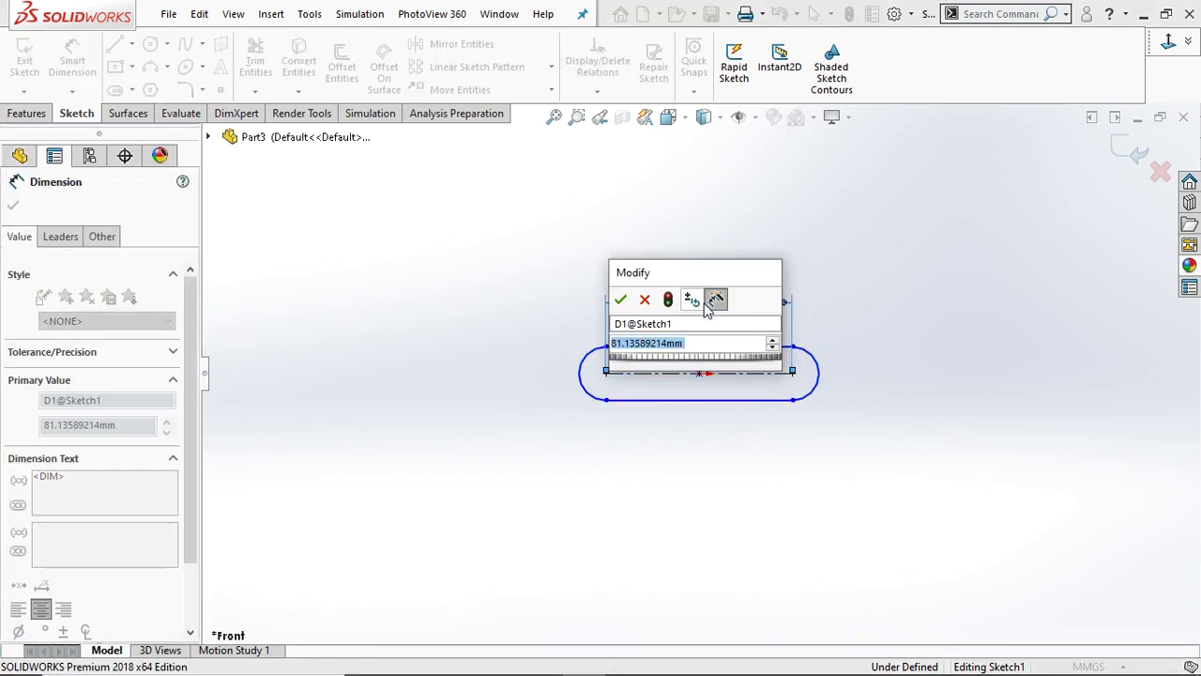
pyautogui.write('20')
pyautogui.press('Return')
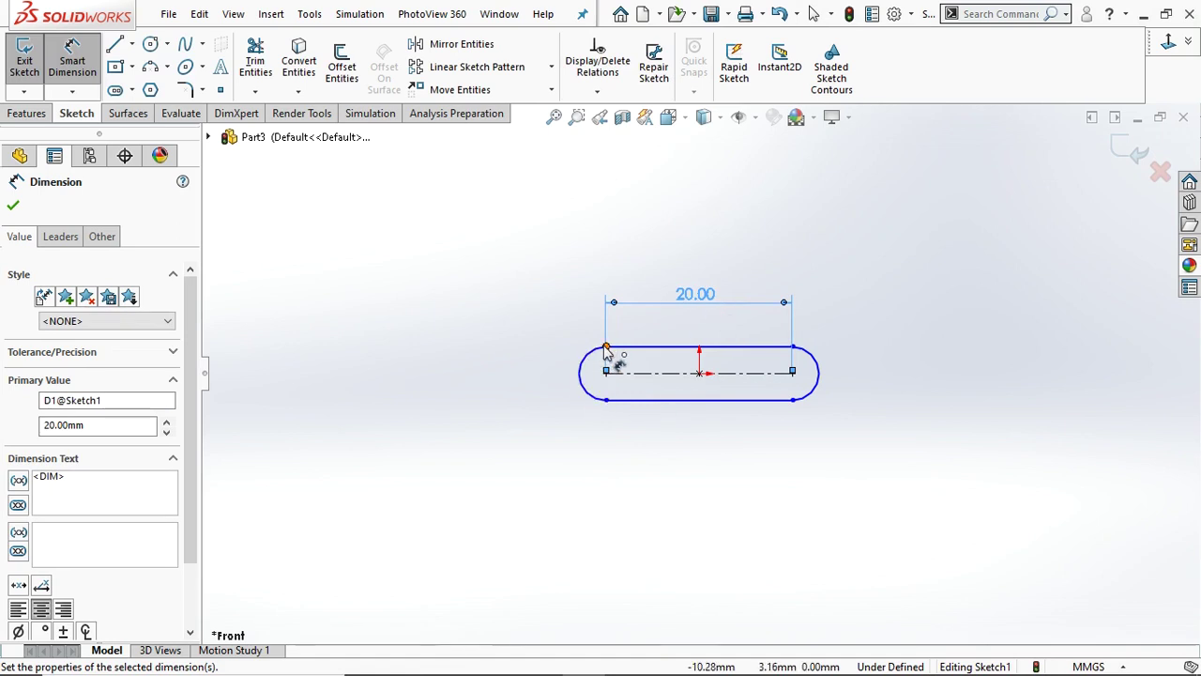
pyautogui.click(610, 404)
pyautogui.click(563, 397)
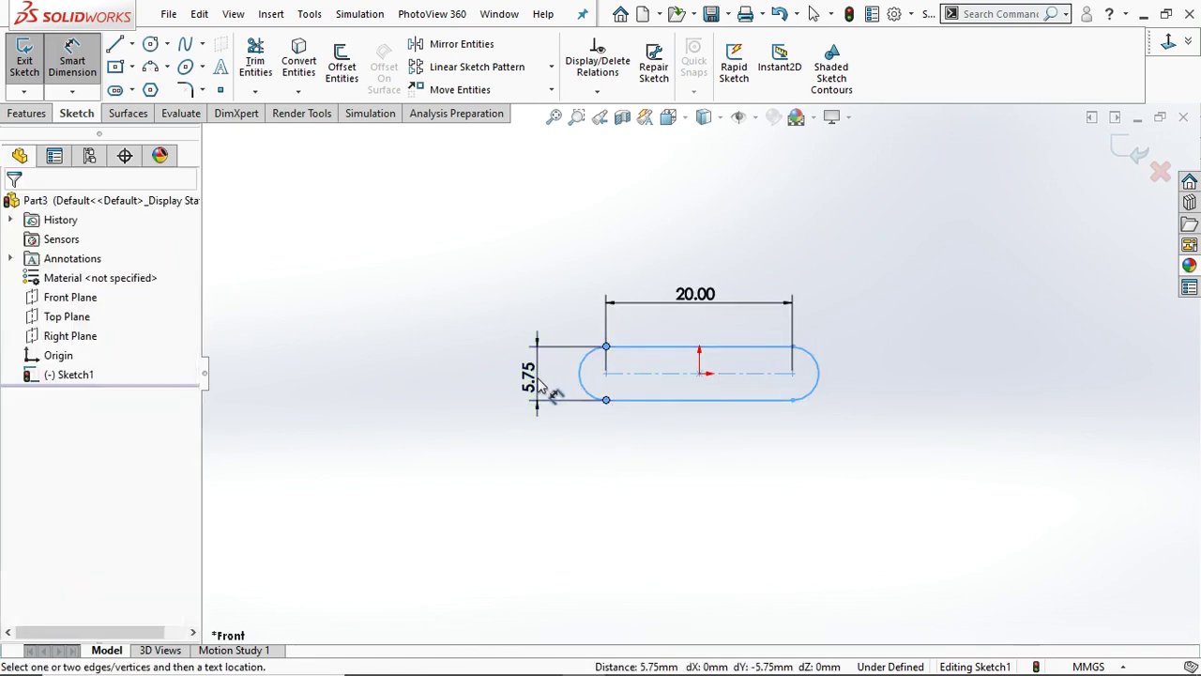
pyautogui.write('20')
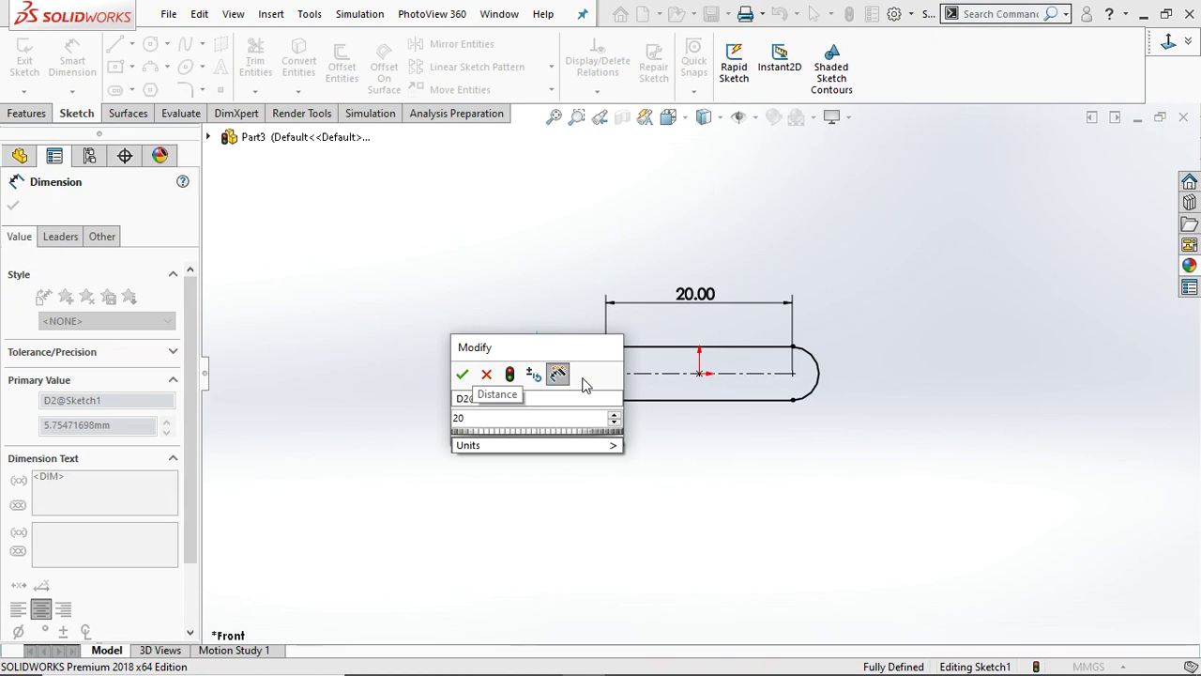
pyautogui.press('Return')
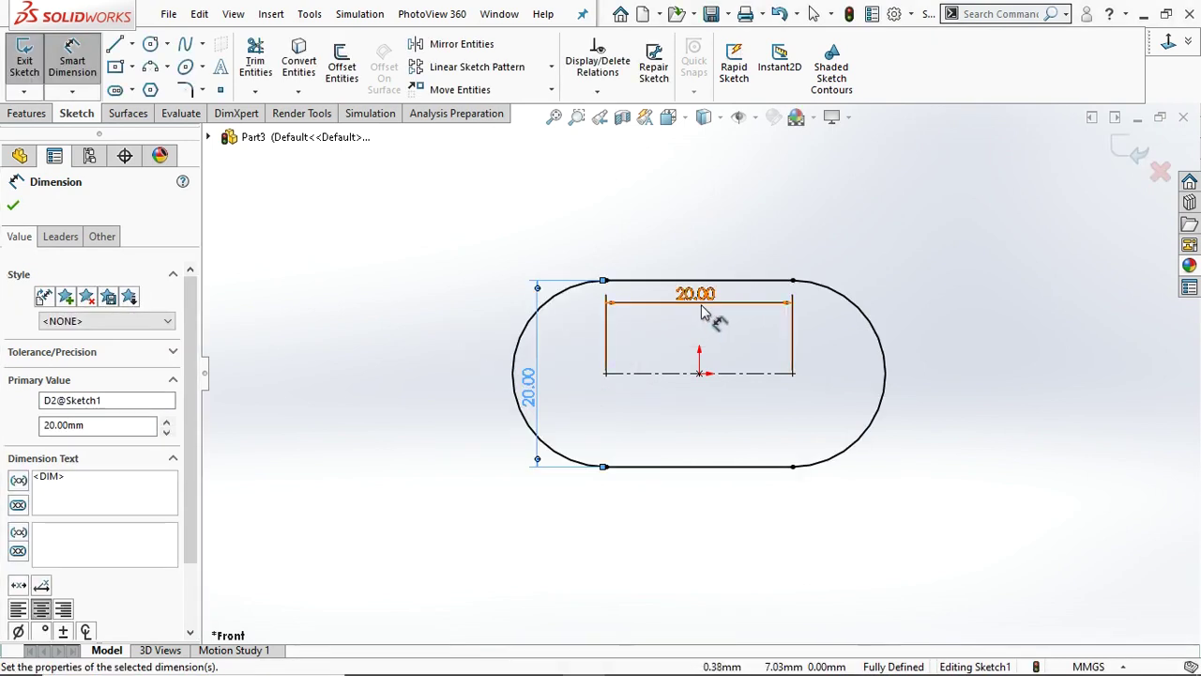
pyautogui.doubleClick(706, 316)
pyautogui.write('40')
pyautogui.press('Return')
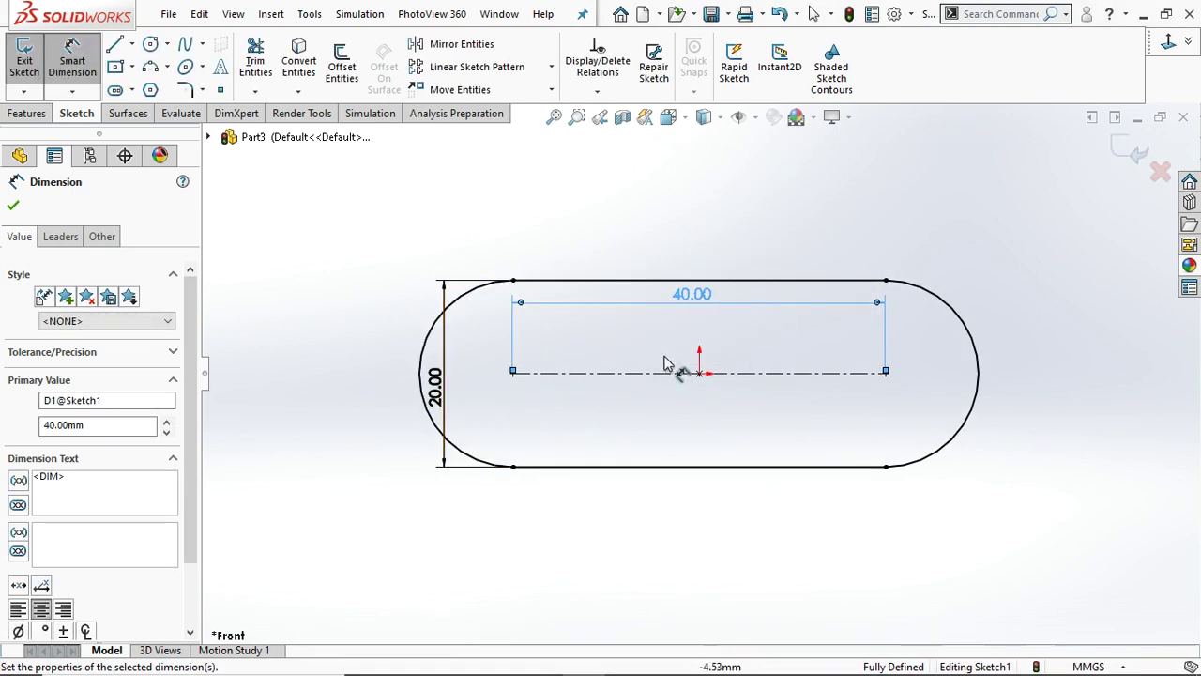
pyautogui.scroll(-4, 702, 383)
pyautogui.scroll(2, 777, 378)
pyautogui.scroll(-2, 764, 375)
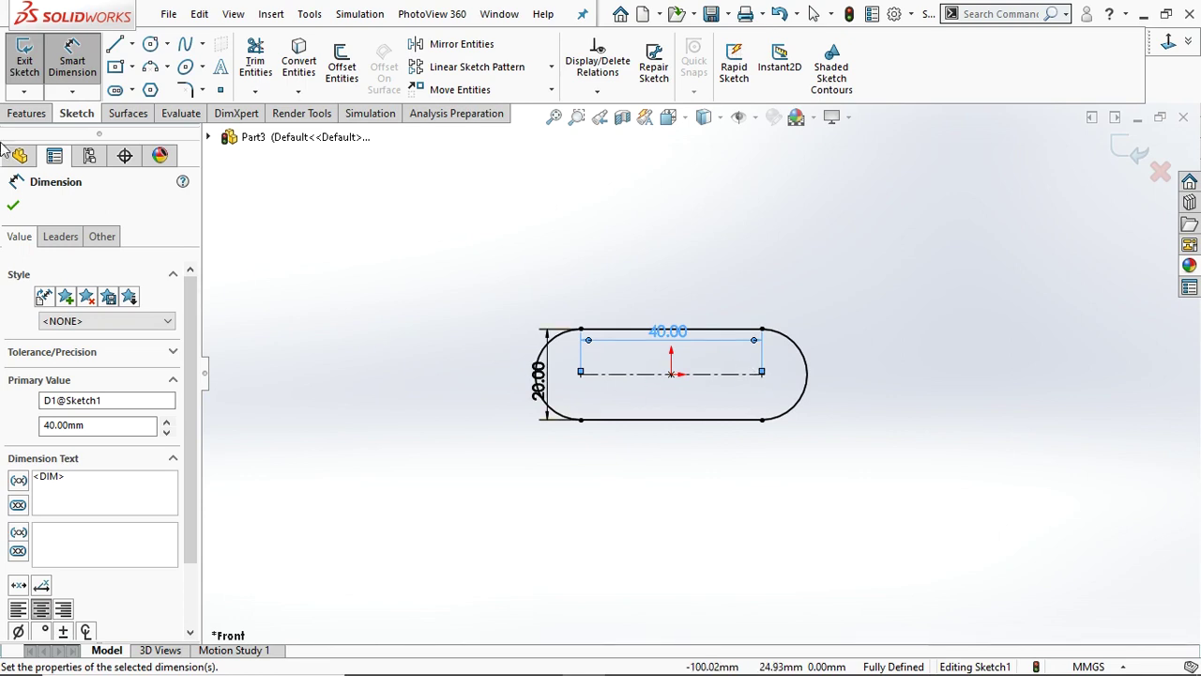
# Draw circles on both slot ends: Ø10 mm on the right, about Ø10.81 mm on the left
pyautogui.click(150, 44)
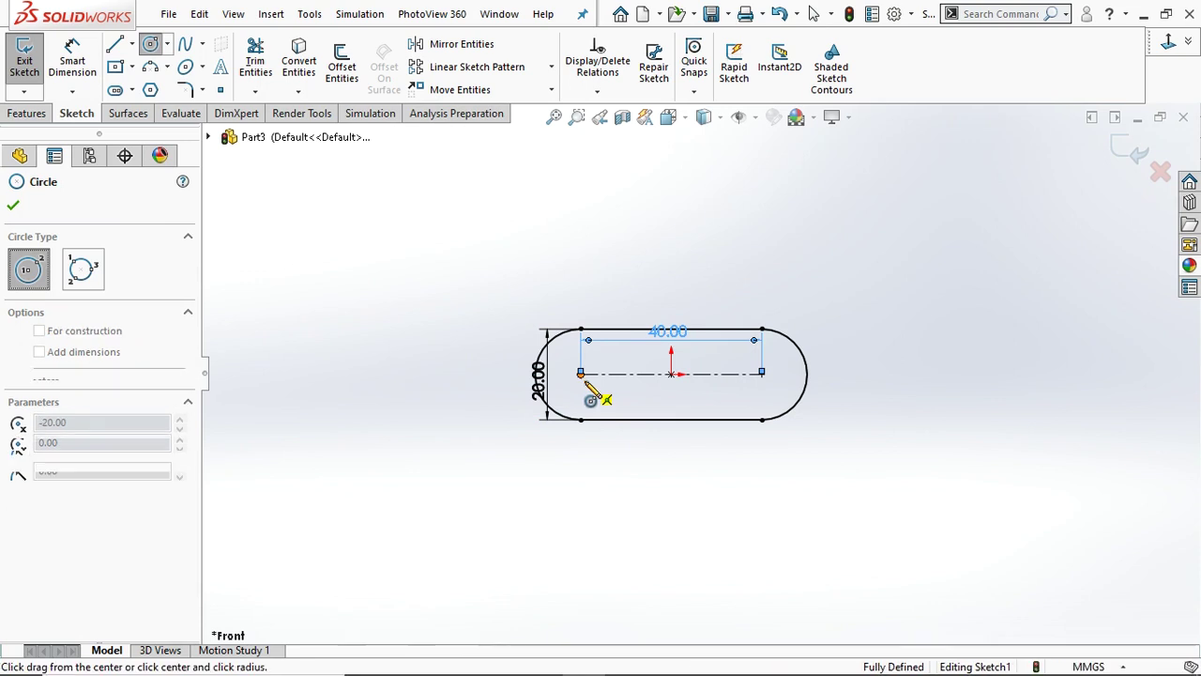
pyautogui.click(579, 374)
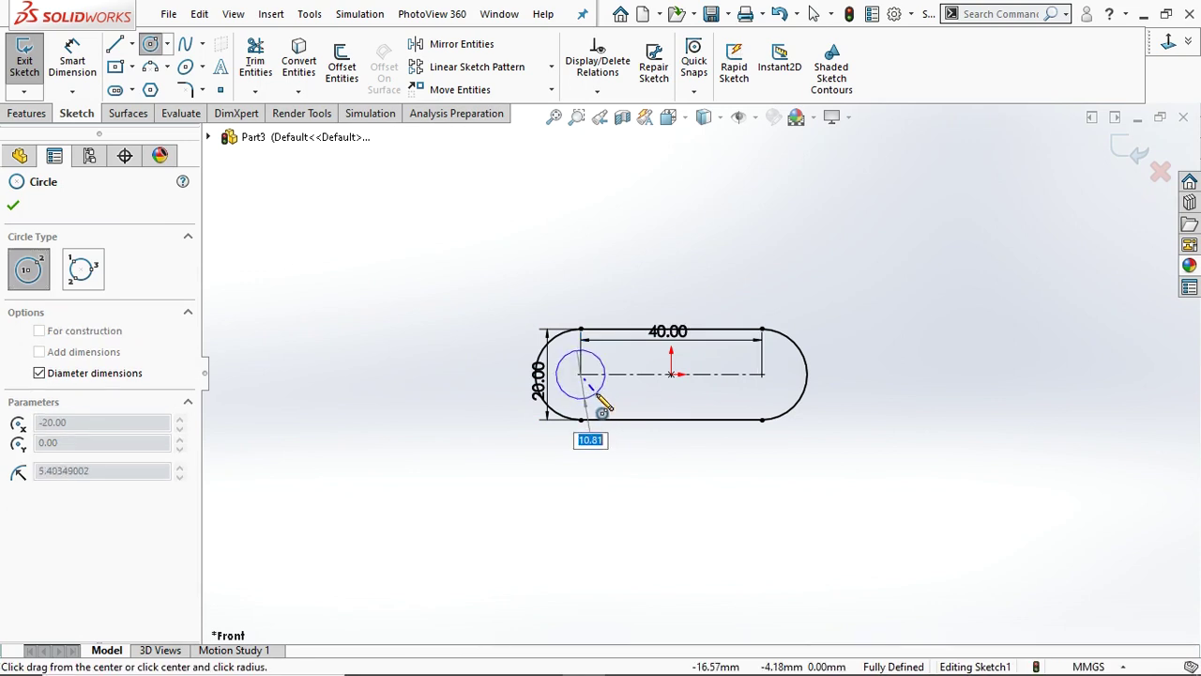
pyautogui.click(602, 407)
pyautogui.click(762, 374)
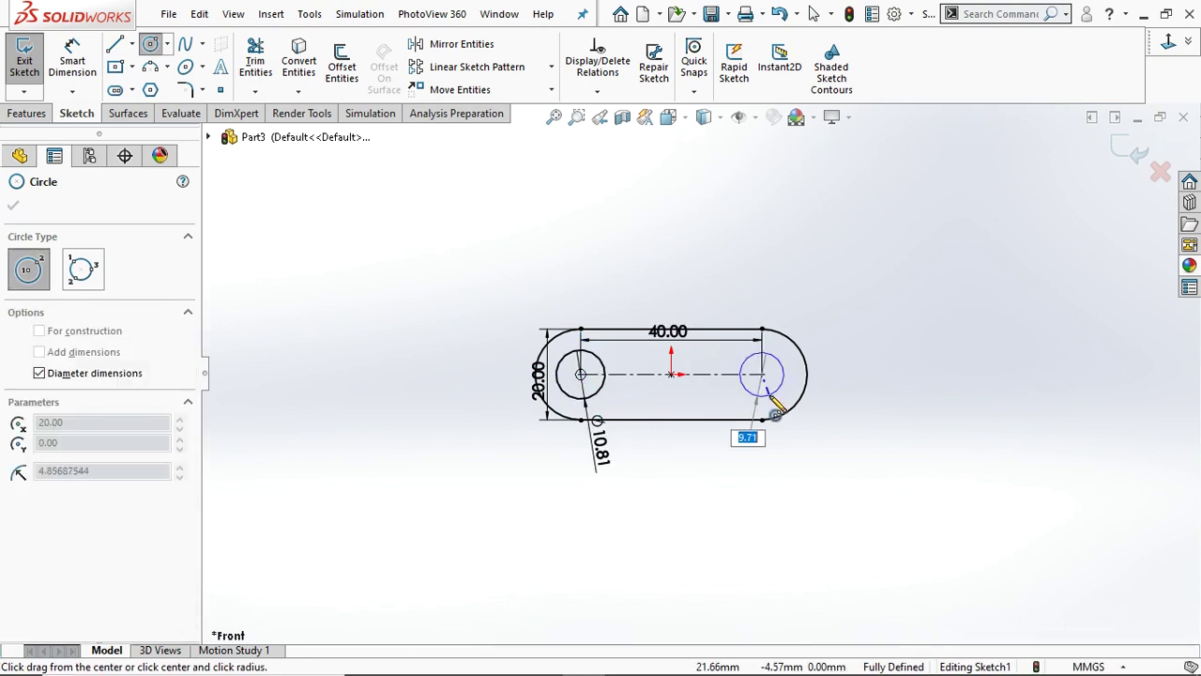
pyautogui.press('Return')
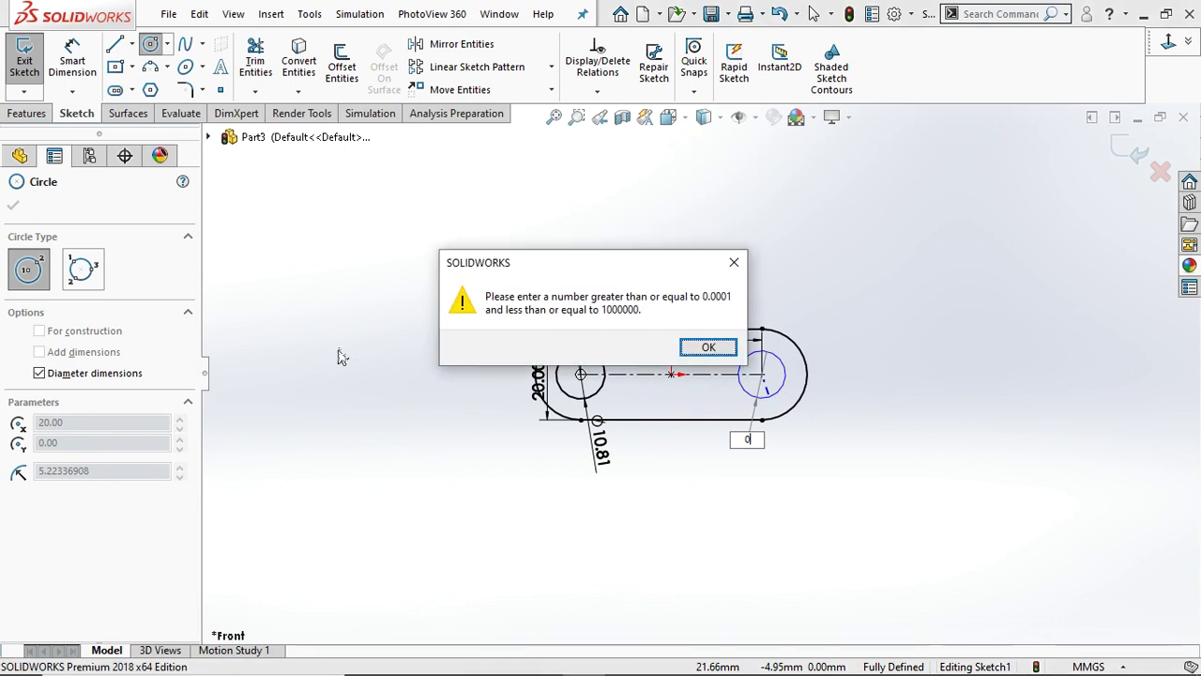
pyautogui.click(710, 347)
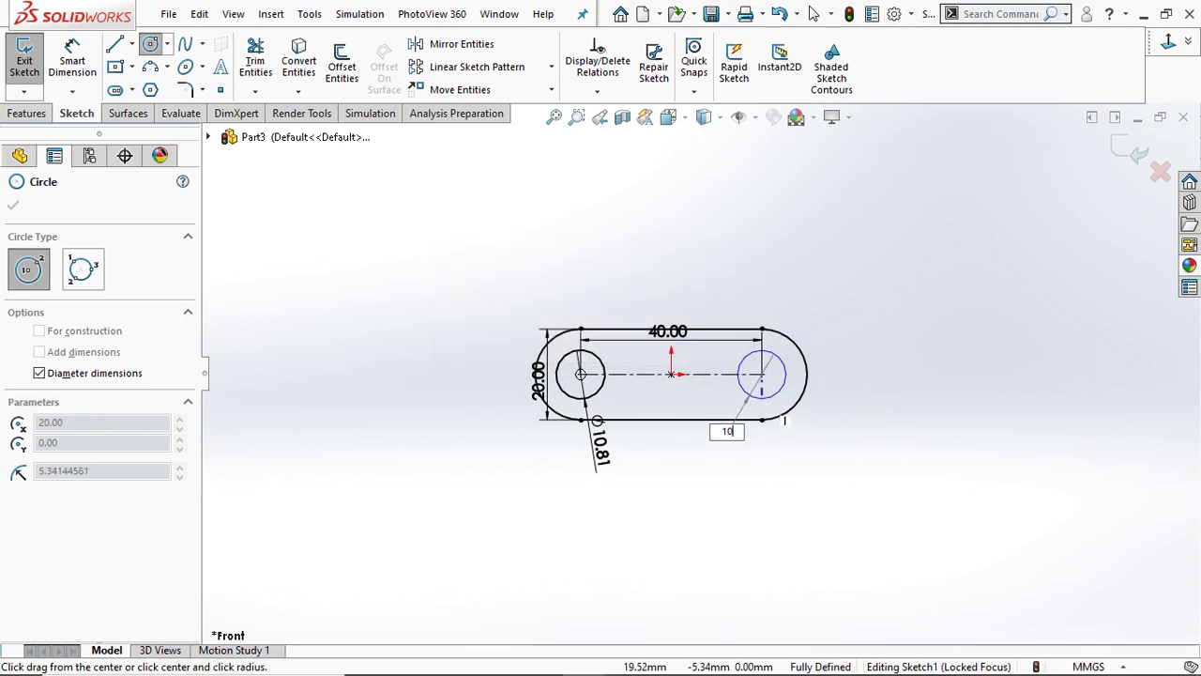
pyautogui.press('Return')
pyautogui.click(13, 205)
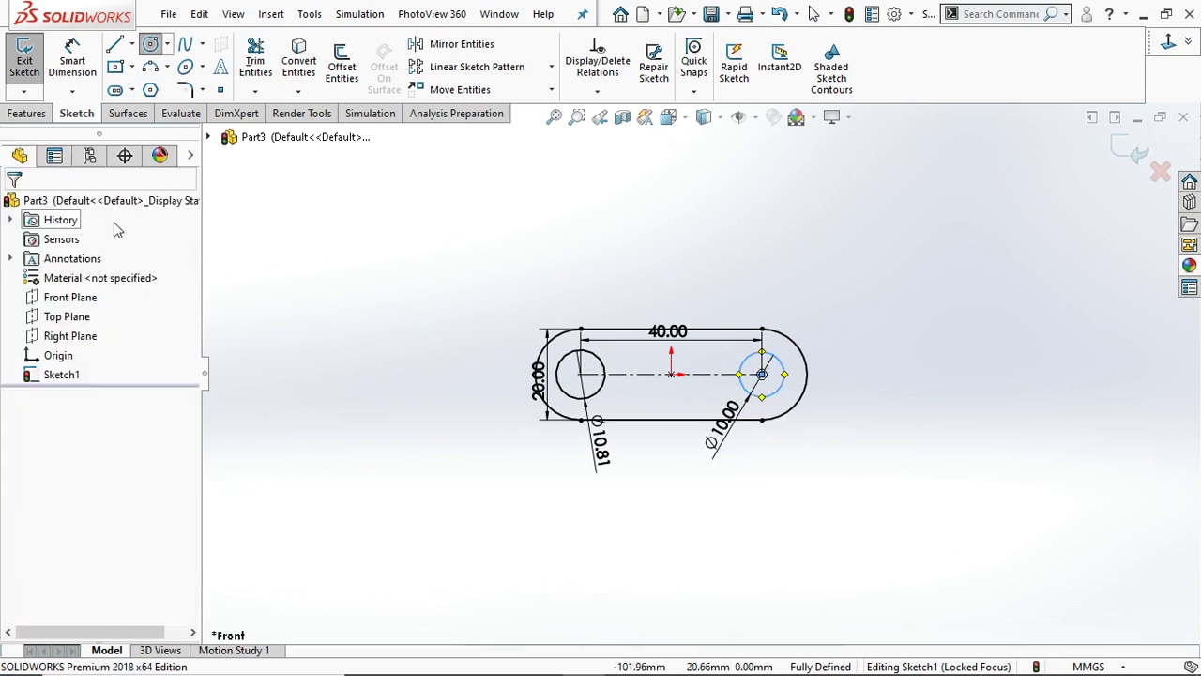
pyautogui.press('Escape')
pyautogui.click(26, 112)
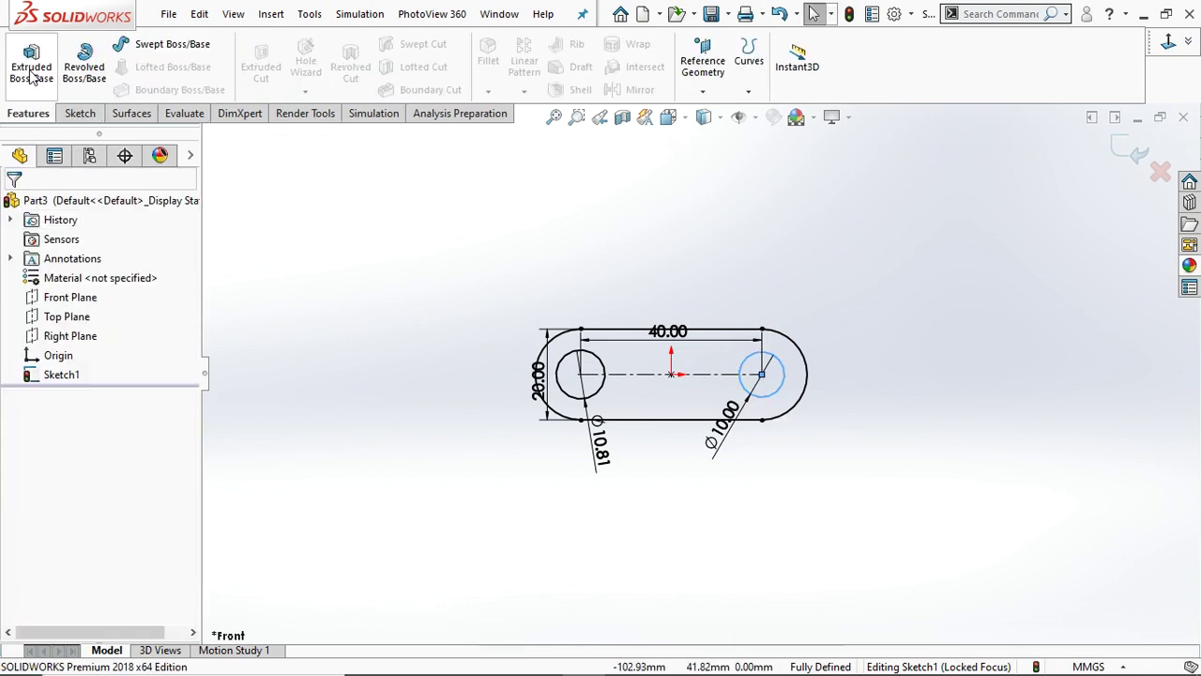
# Extrude the sketch 5 mm into a solid link
pyautogui.click(31, 64)
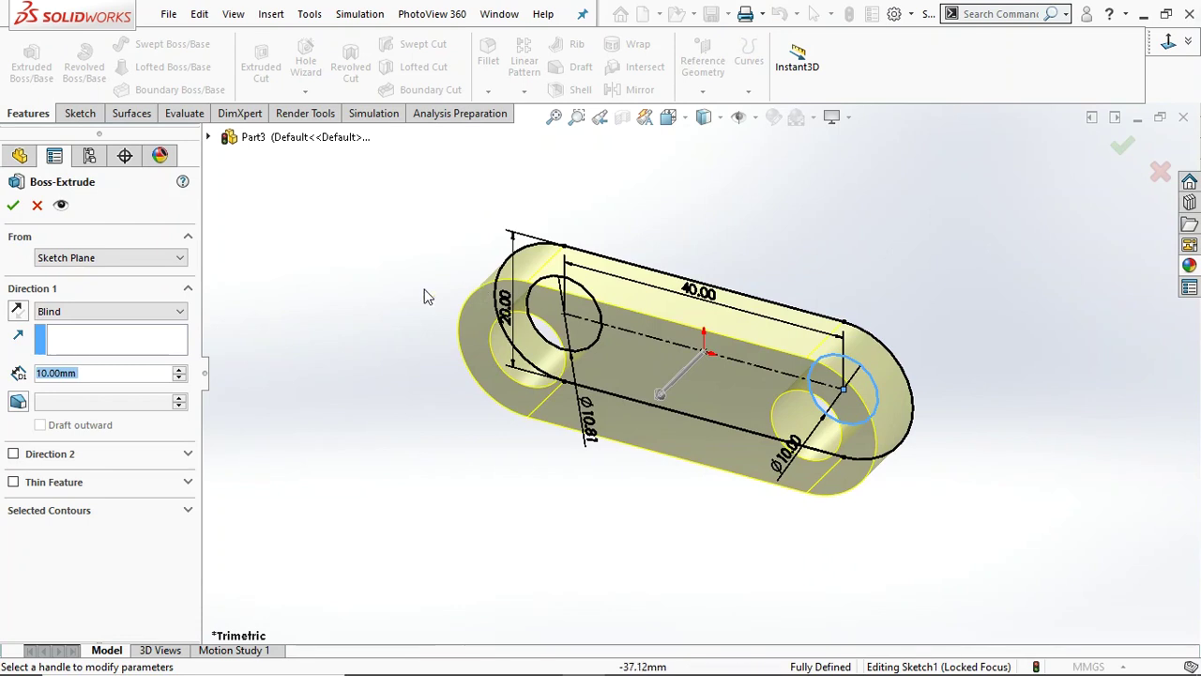
pyautogui.write('5')
pyautogui.press('Return')
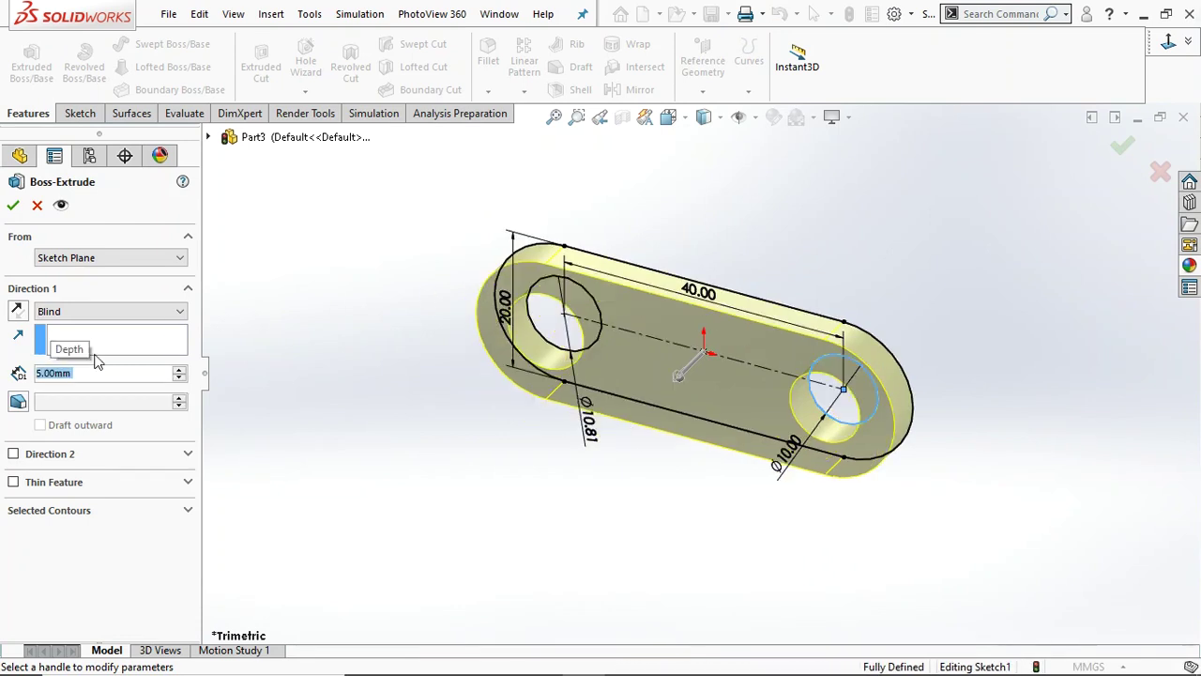
pyautogui.click(13, 205)
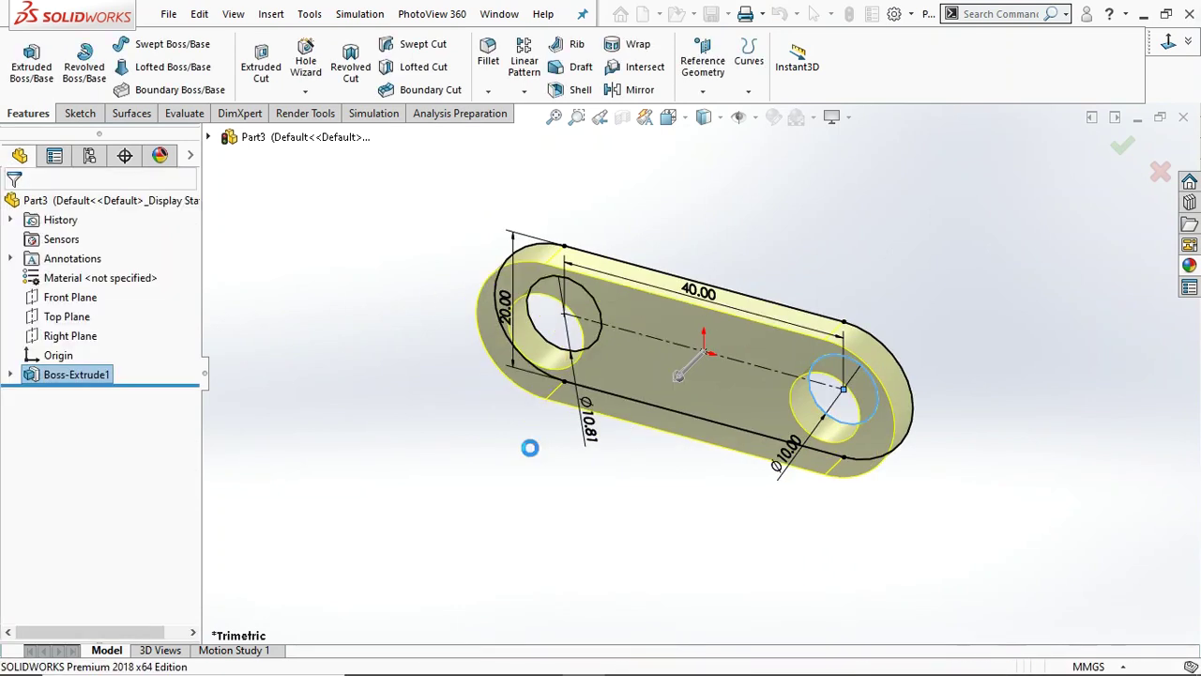
pyautogui.scroll(3, 748, 401)
pyautogui.moveTo(747, 401); pyautogui.dragTo(682, 313, button='middle')
# Save the part as '40 mm link' in the four bar link mechanism folder and close it
pyautogui.click(168, 13)
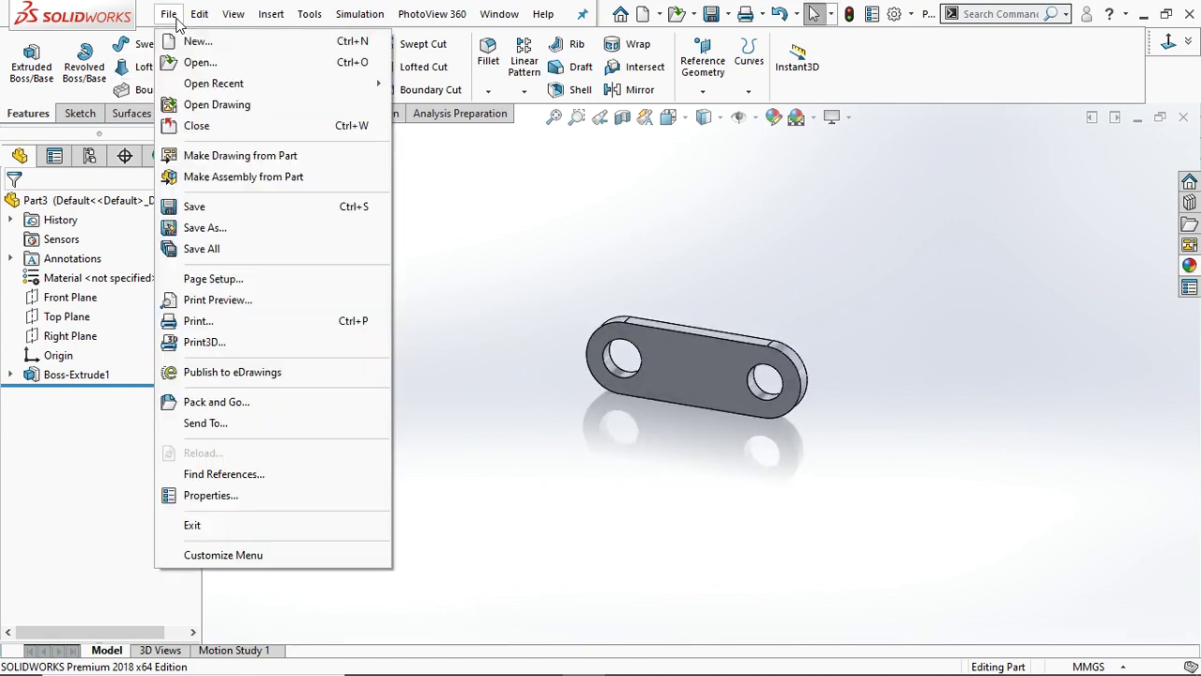
pyautogui.click(212, 229)
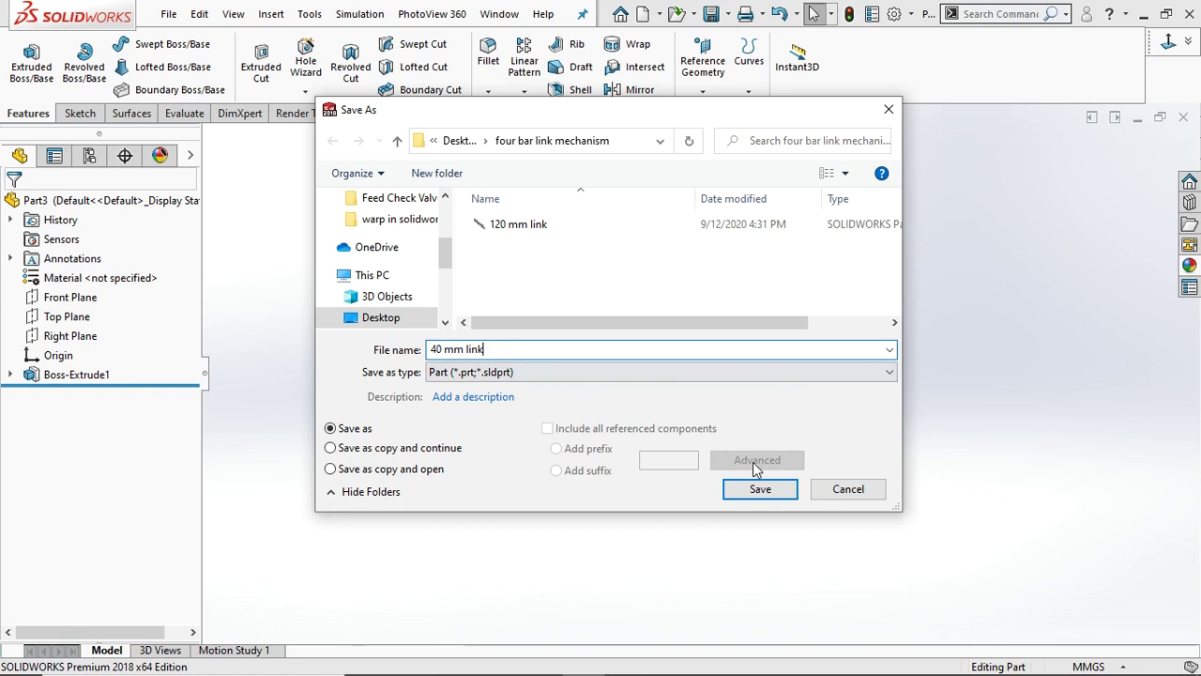
pyautogui.click(760, 489)
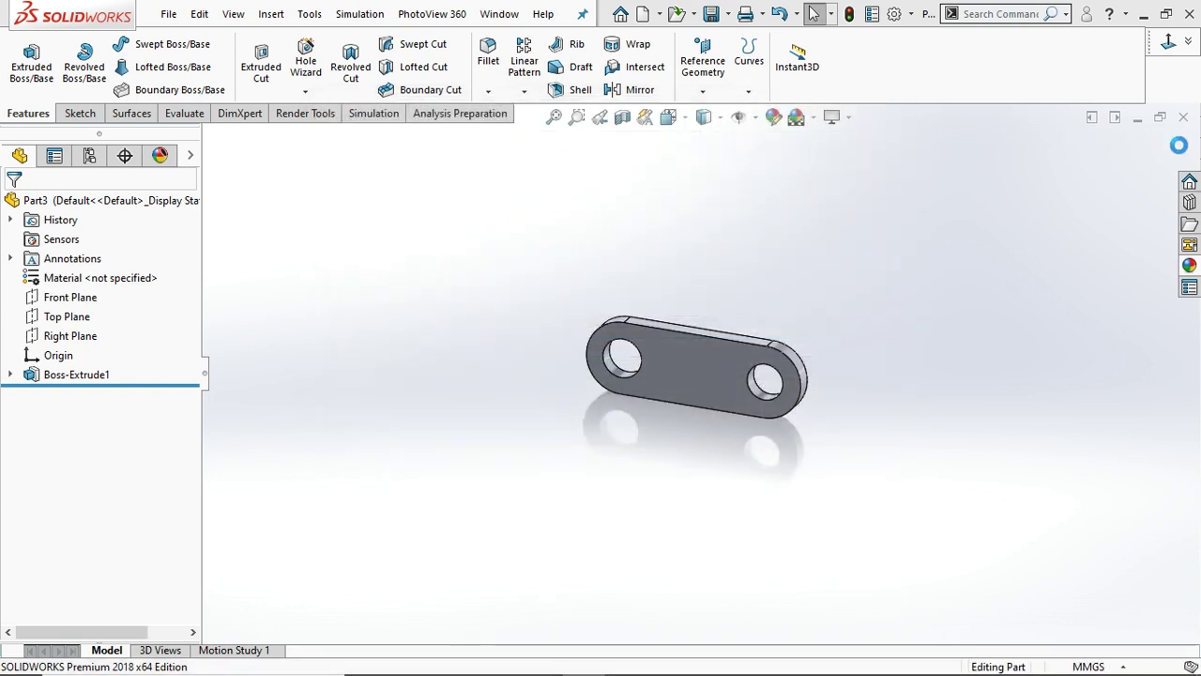
pyautogui.click(1183, 116)
pyautogui.click(169, 15)
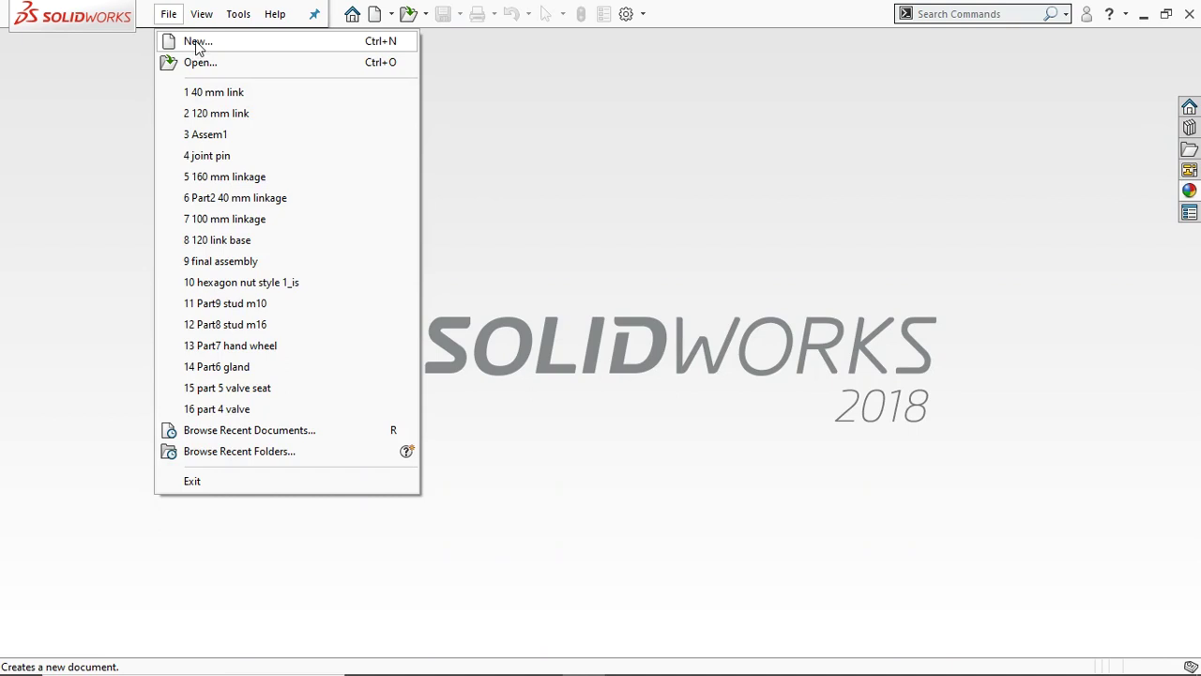
# Create a new part and sketch a centre-point straight slot from the origin on the Front Plane
pyautogui.click(197, 43)
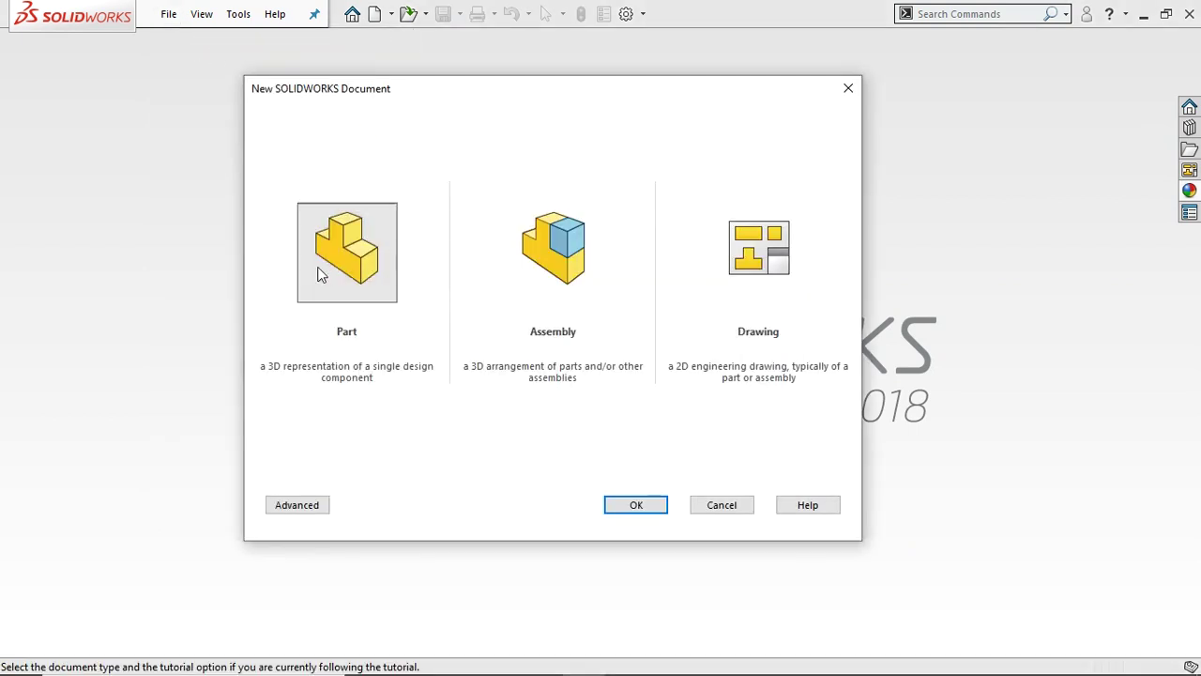
pyautogui.click(642, 515)
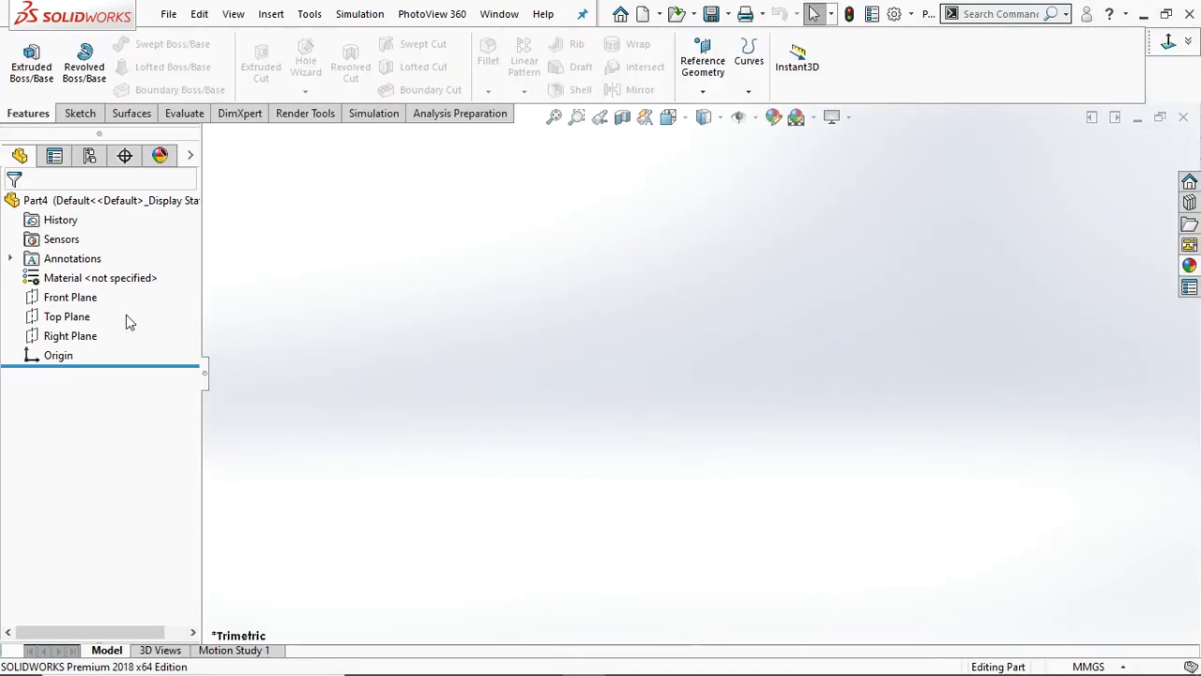
pyautogui.click(68, 296)
pyautogui.click(62, 272)
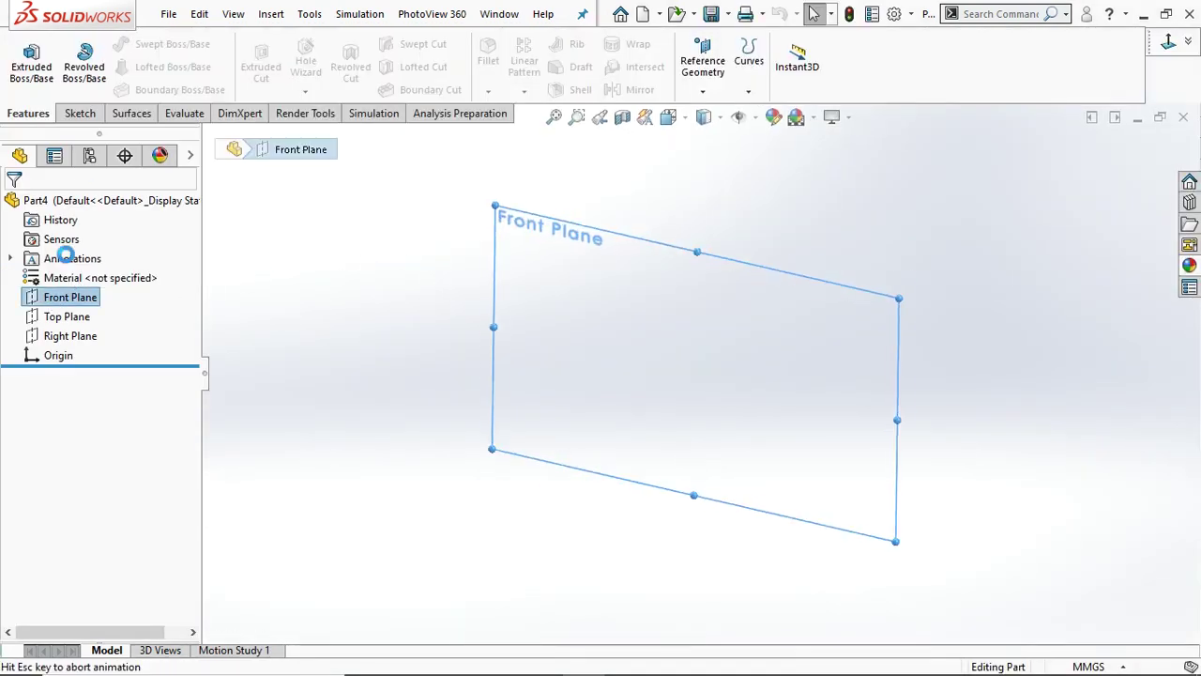
pyautogui.click(85, 114)
pyautogui.click(133, 91)
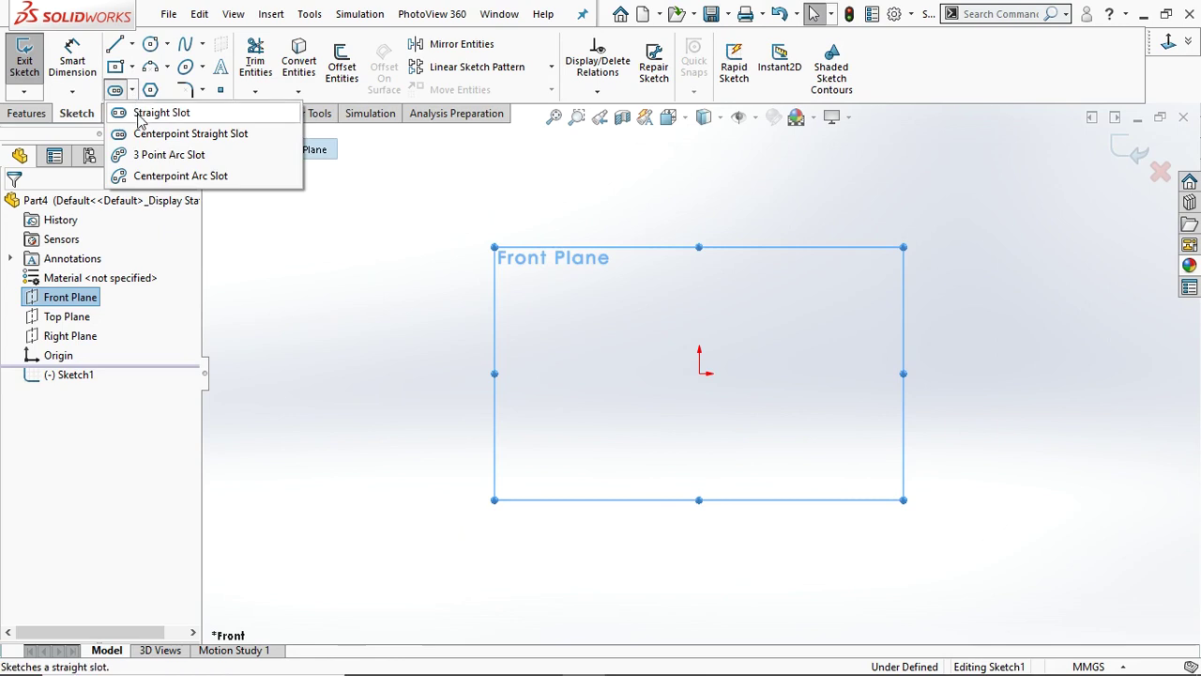
pyautogui.click(143, 134)
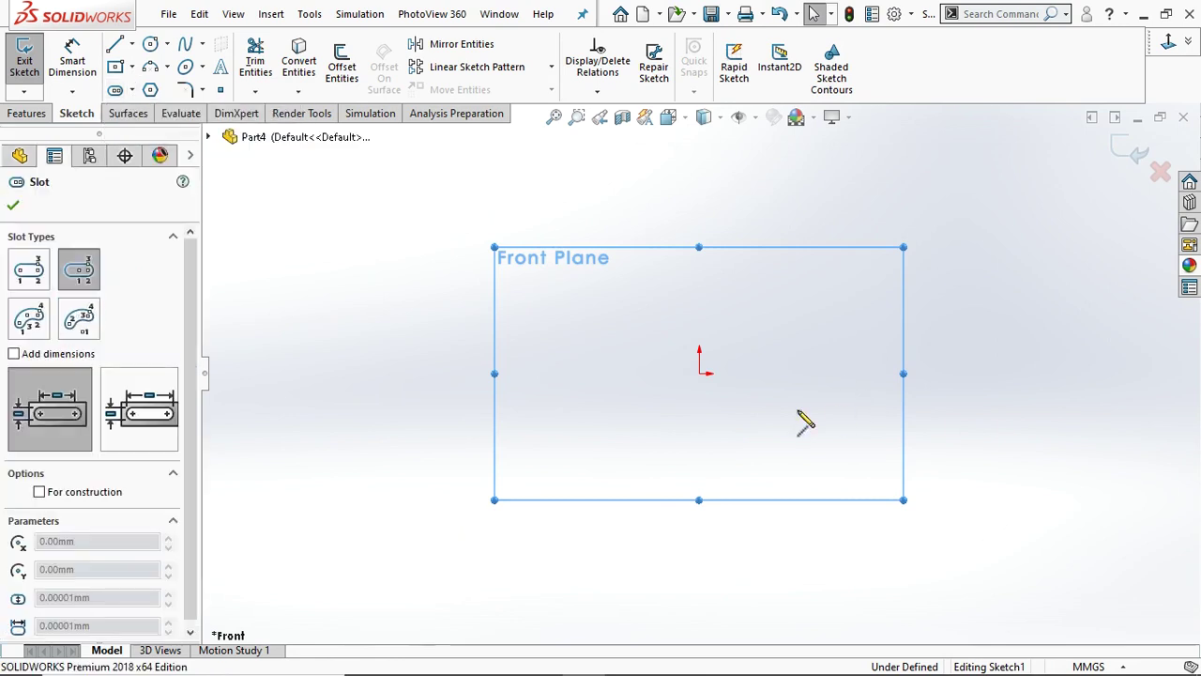
pyautogui.click(699, 373)
pyautogui.click(779, 374)
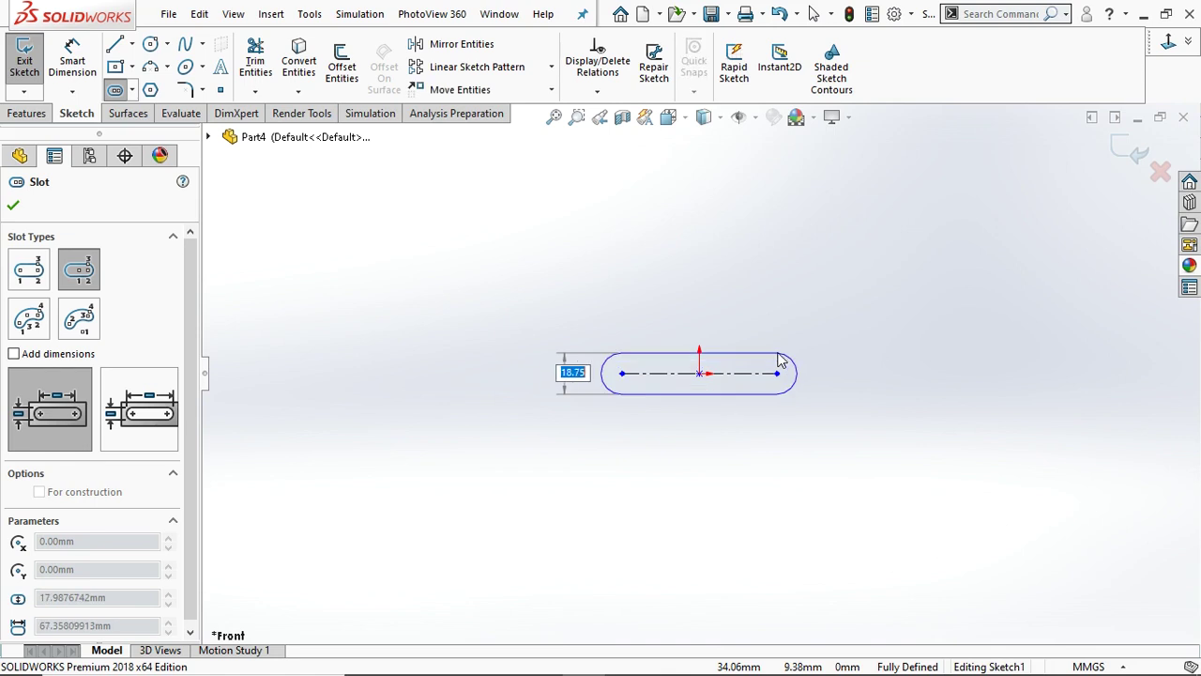
pyautogui.click(779, 359)
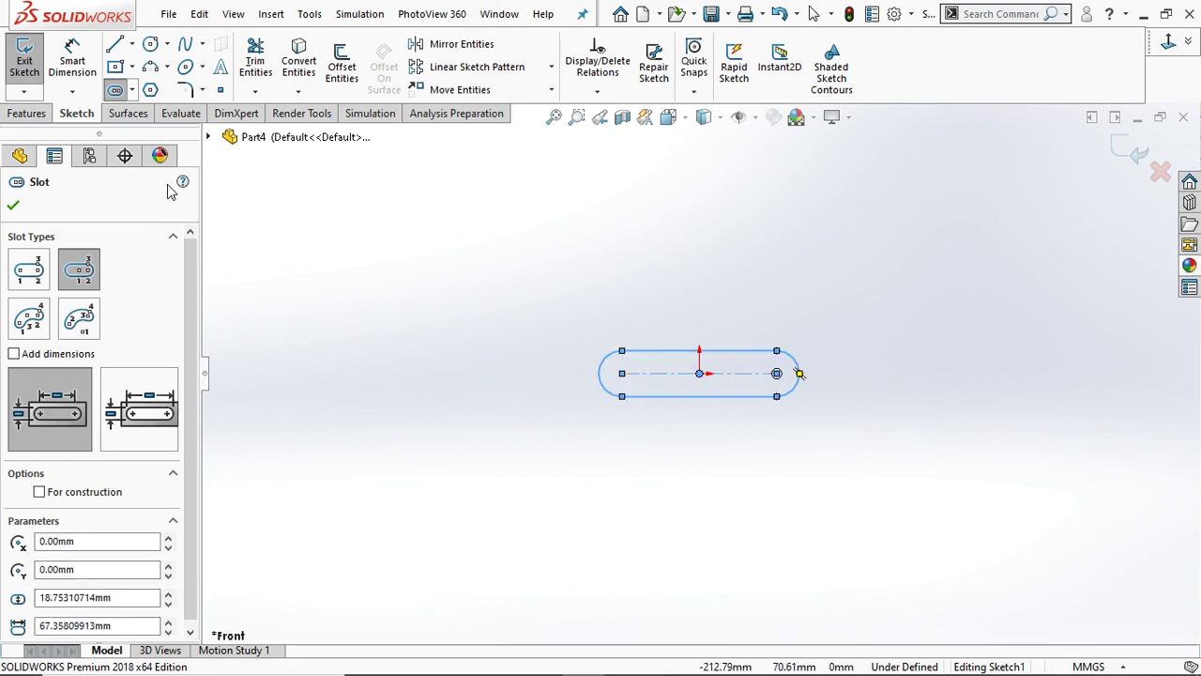
# Dimension the slot's centre distance to 160 mm
pyautogui.click(81, 53)
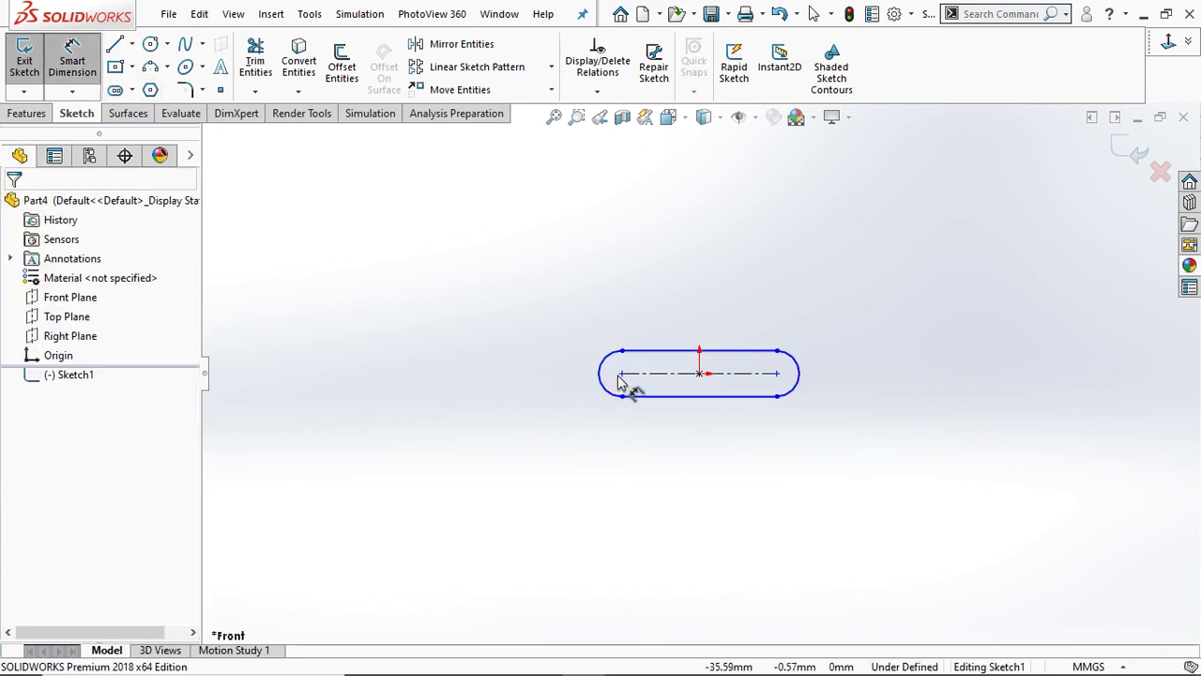
pyautogui.click(690, 395)
pyautogui.click(777, 374)
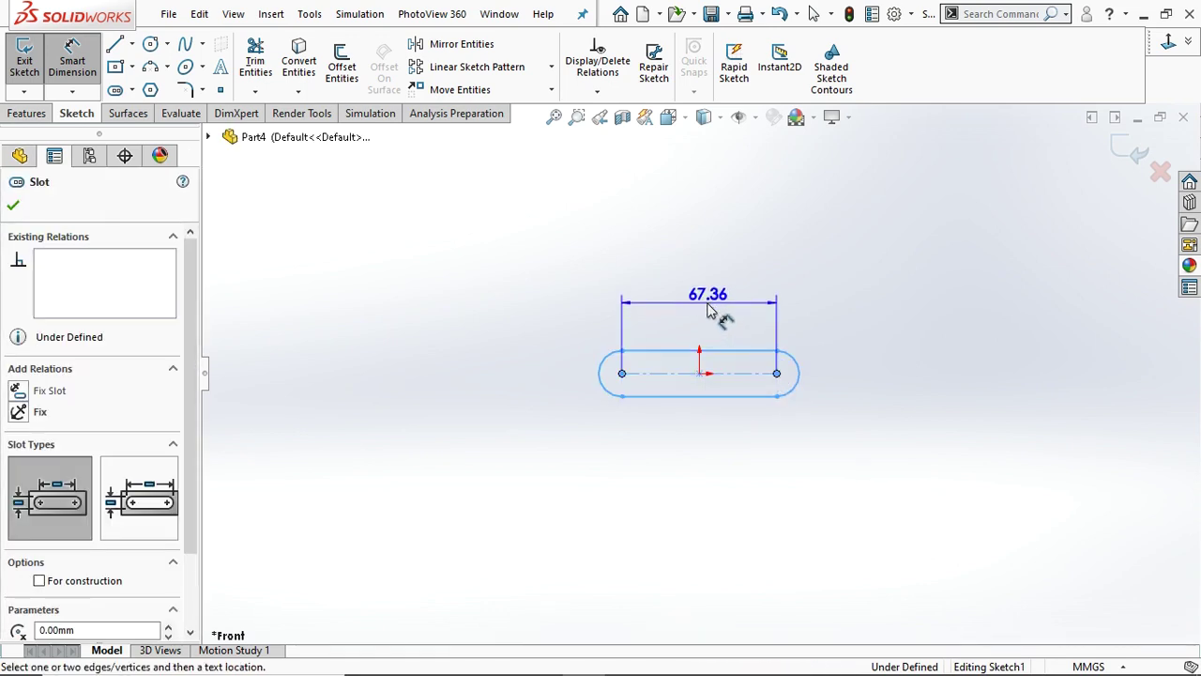
pyautogui.click(710, 309)
pyautogui.write('160')
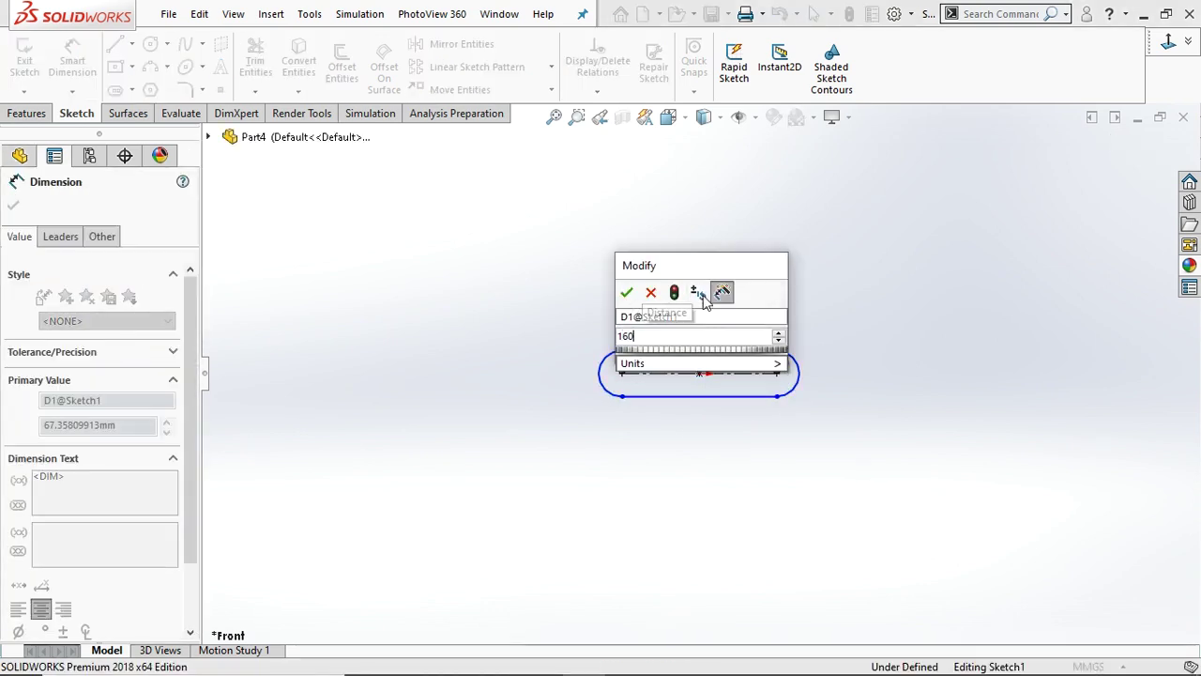
pyautogui.press('Return')
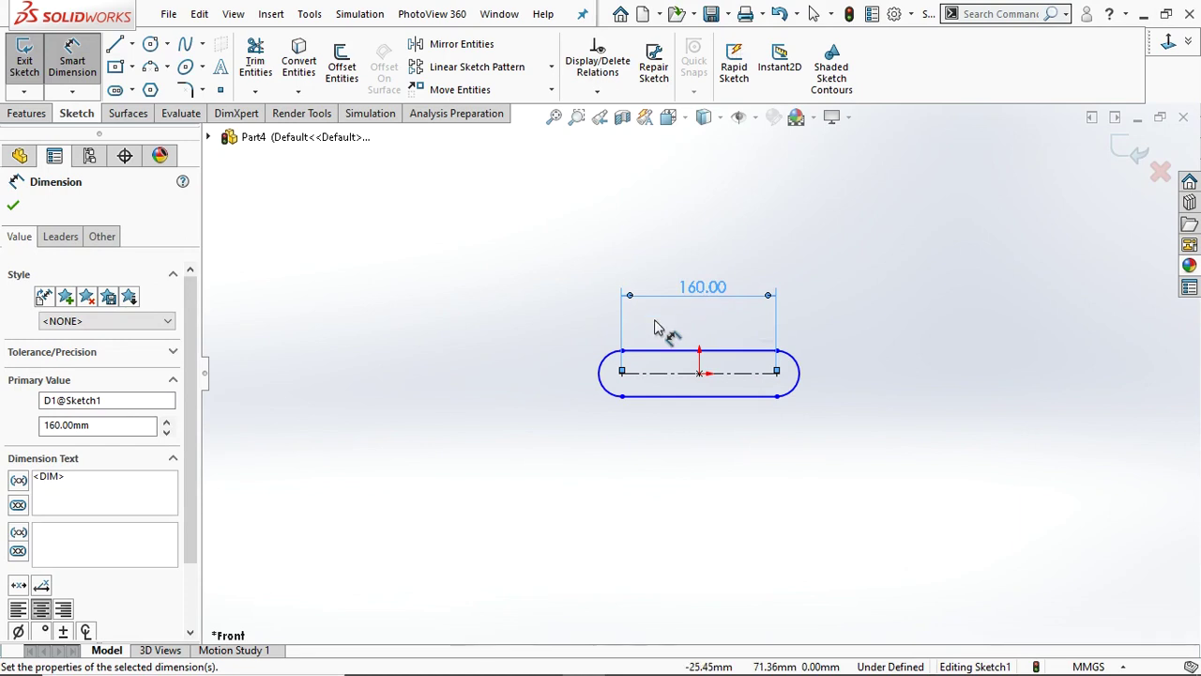
pyautogui.click(13, 209)
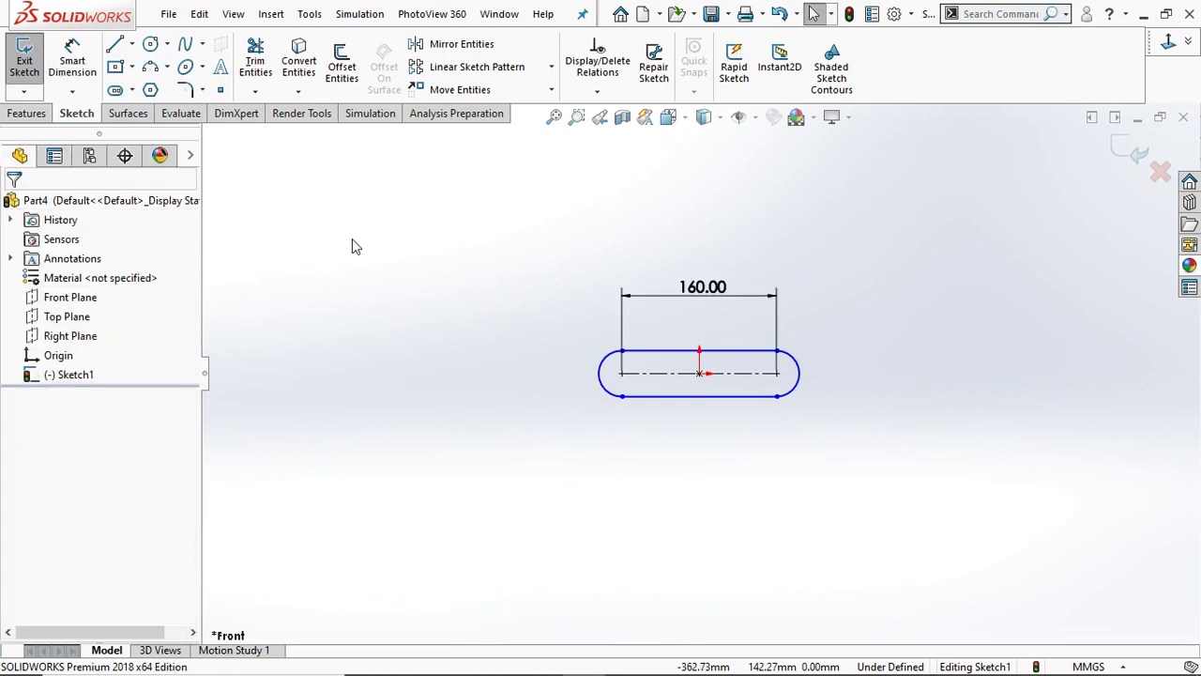
# Cancel the started extrusion and view the sketch Normal To
pyautogui.click(23, 112)
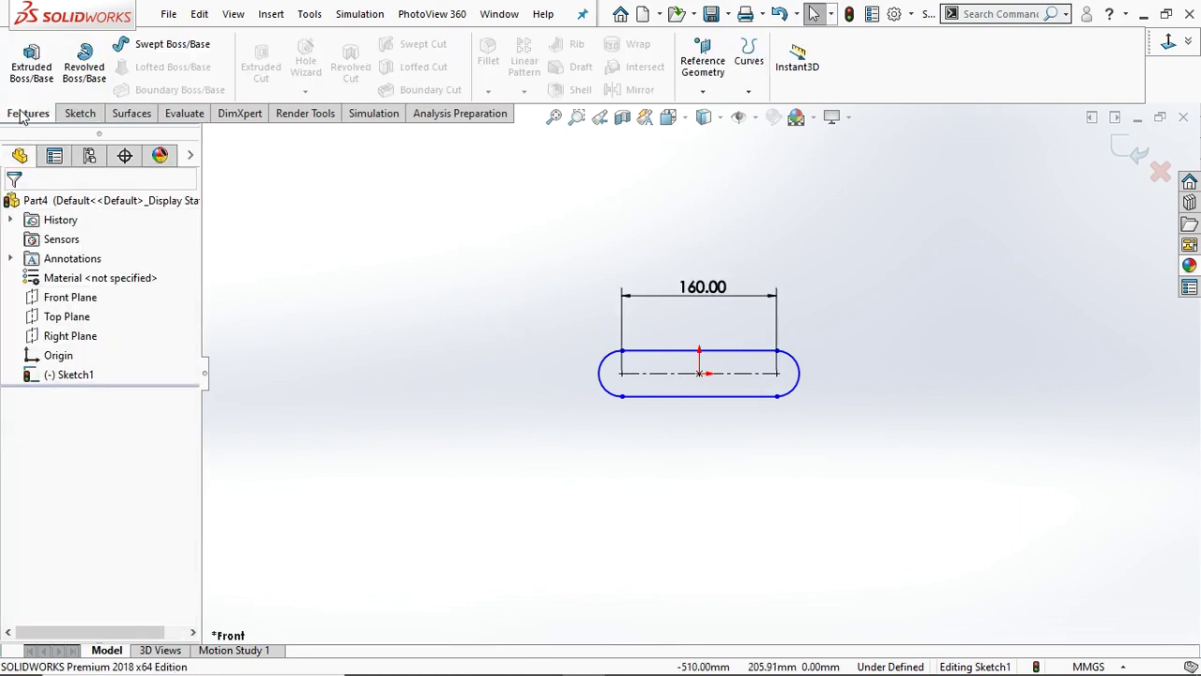
pyautogui.click(28, 73)
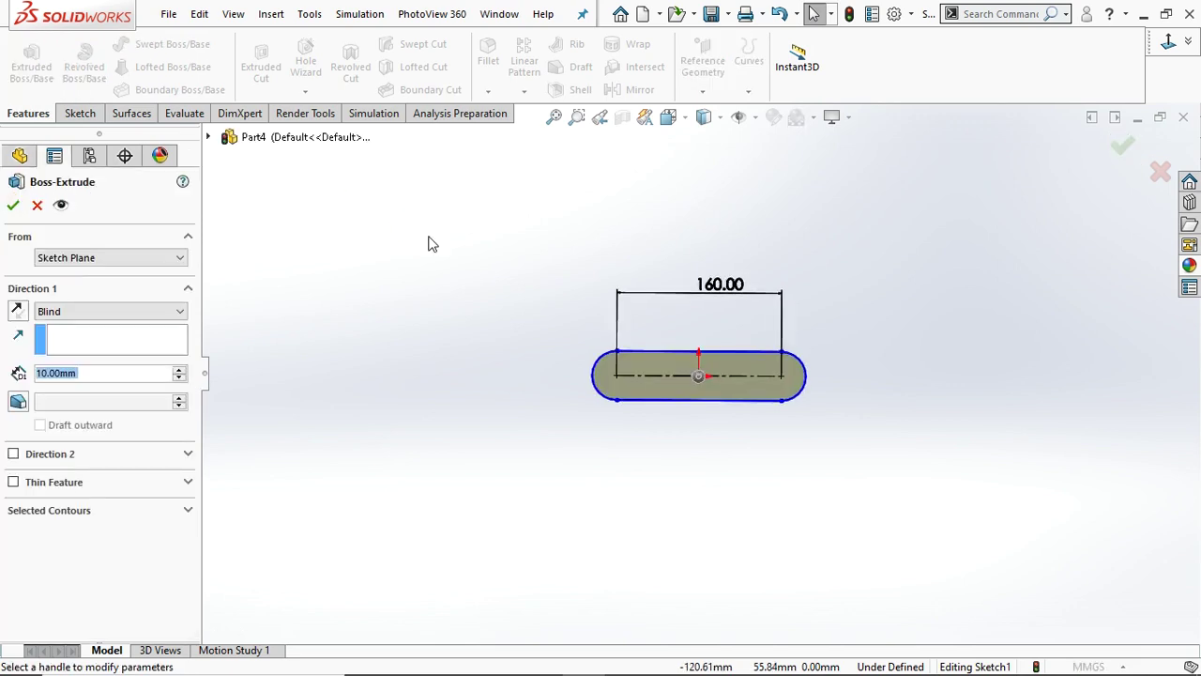
pyautogui.click(36, 207)
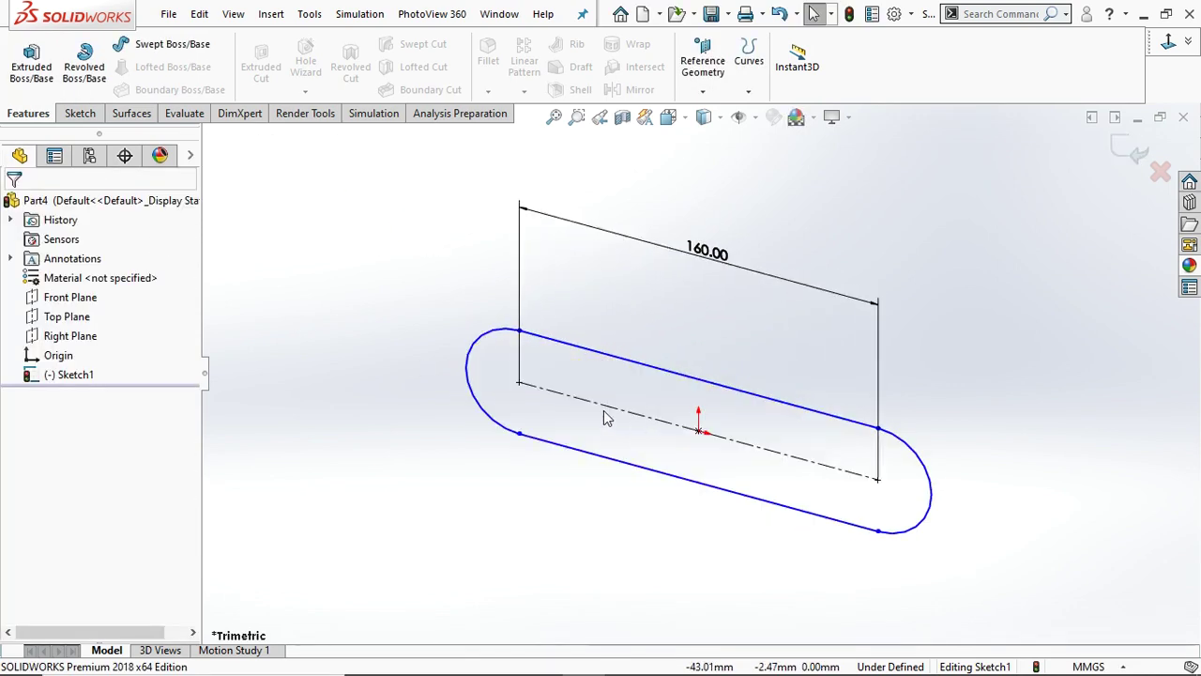
pyautogui.click(1170, 45)
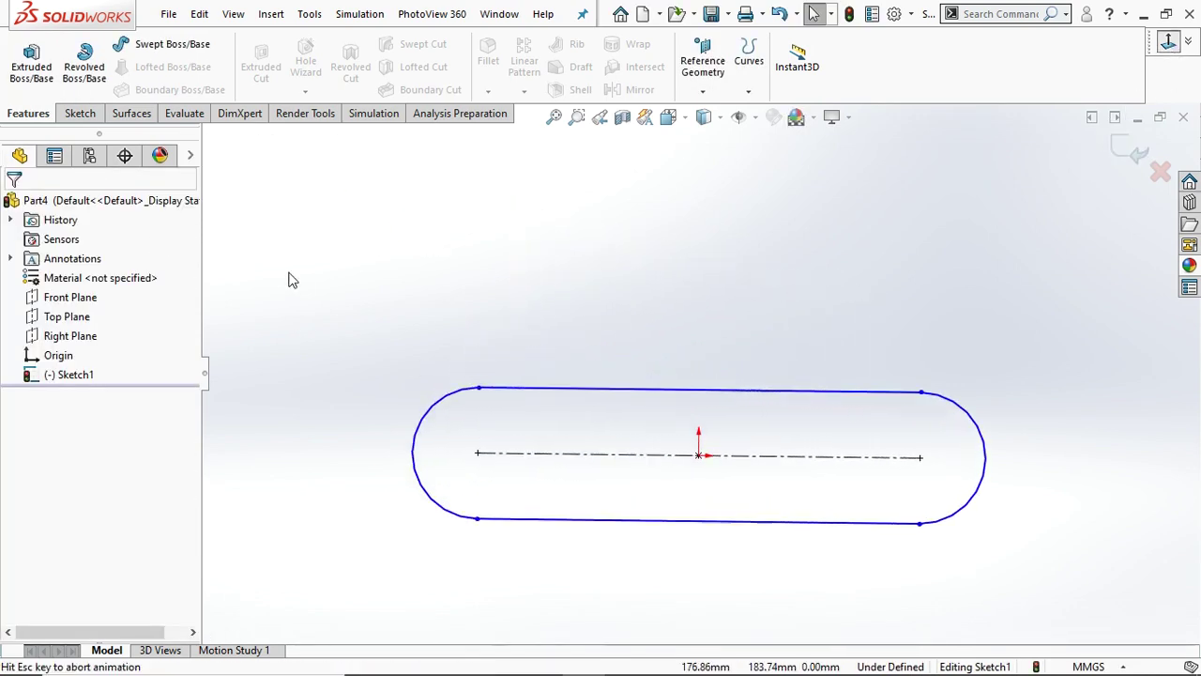
# Draw Ø10 mm circles at both ends of the slot
pyautogui.click(80, 113)
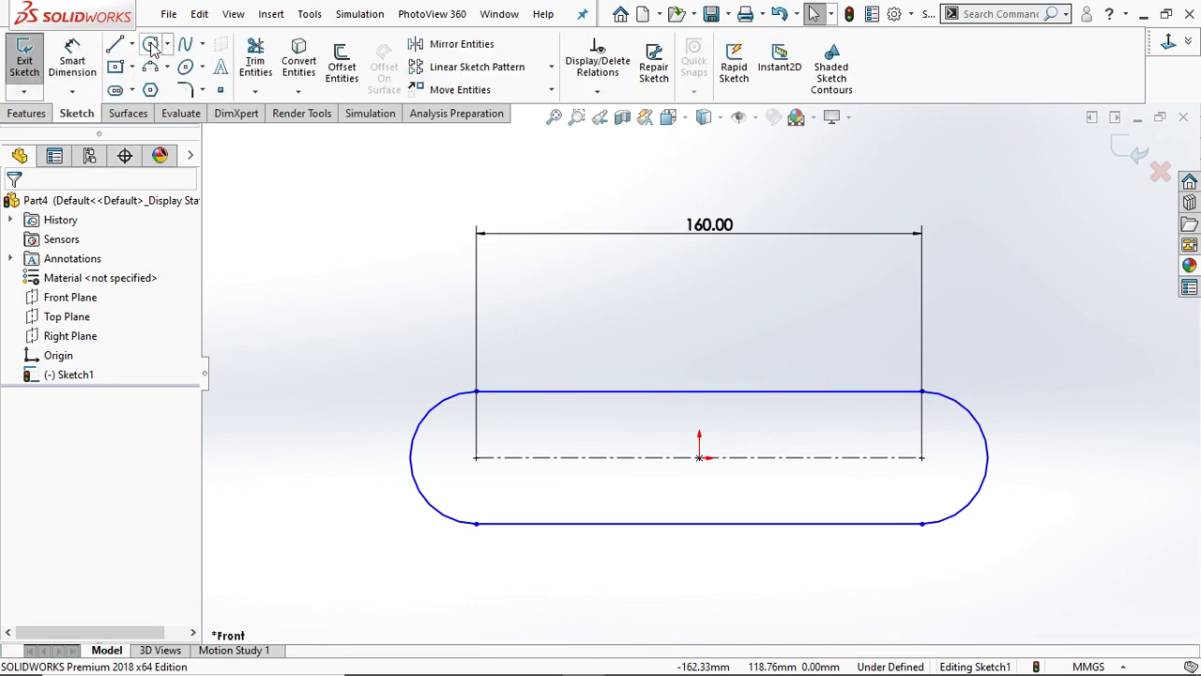
pyautogui.click(150, 44)
pyautogui.click(479, 460)
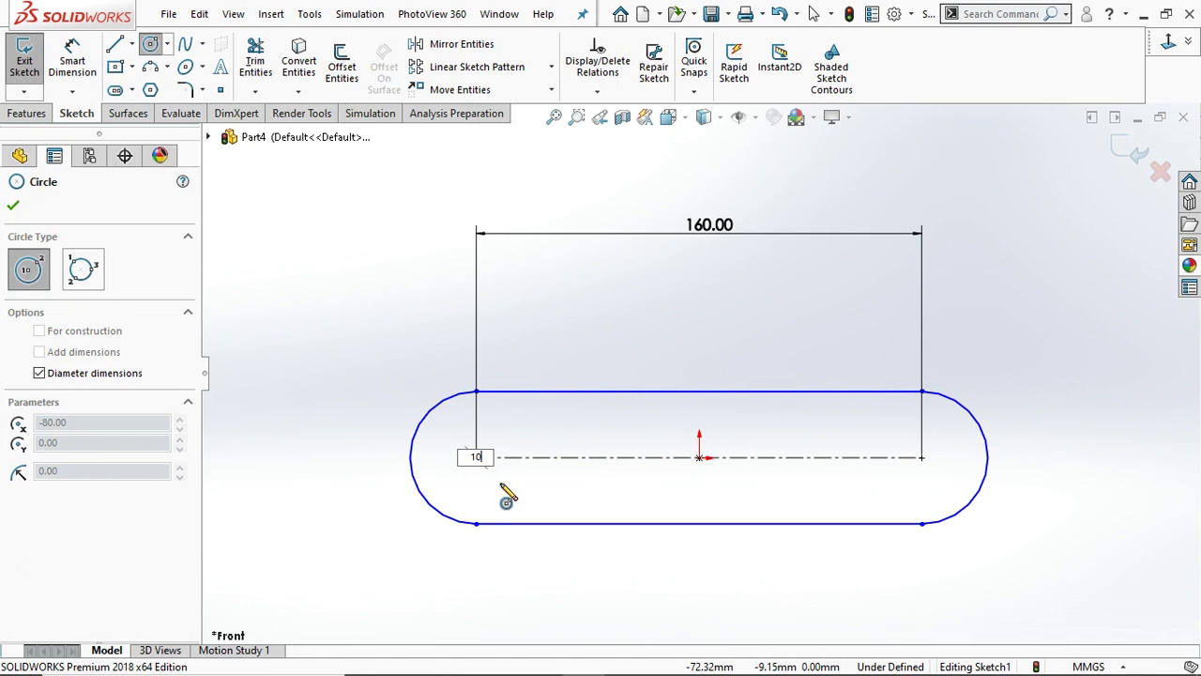
pyautogui.write('10')
pyautogui.press('Return')
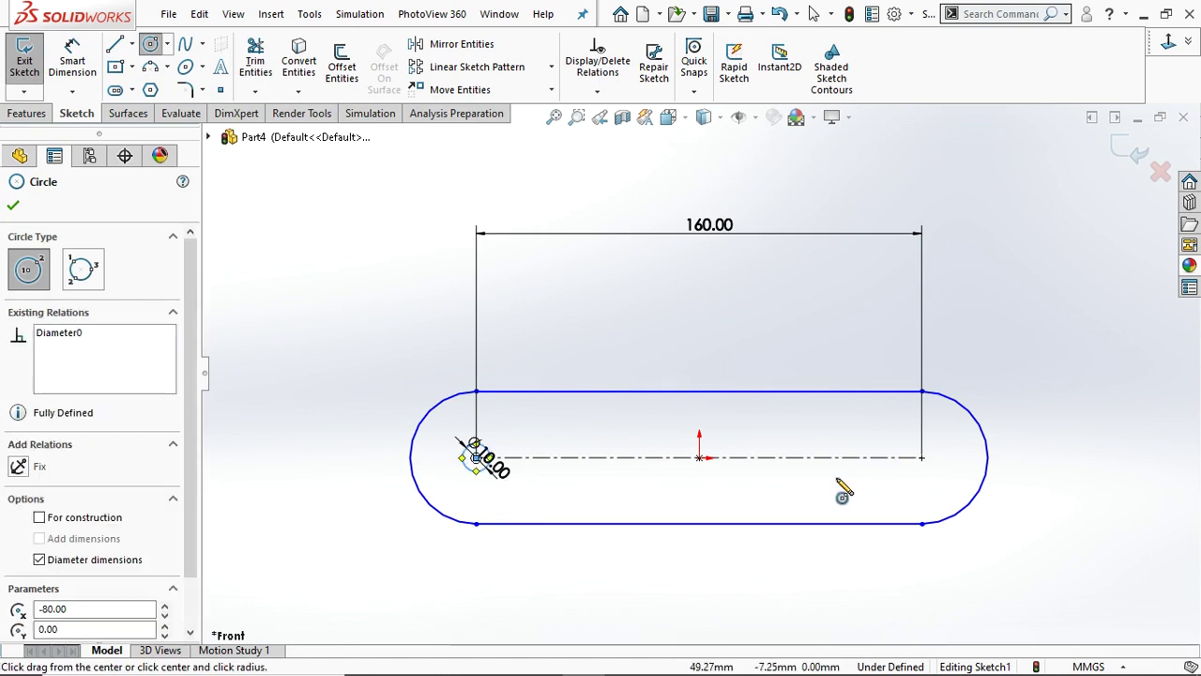
pyautogui.click(921, 458)
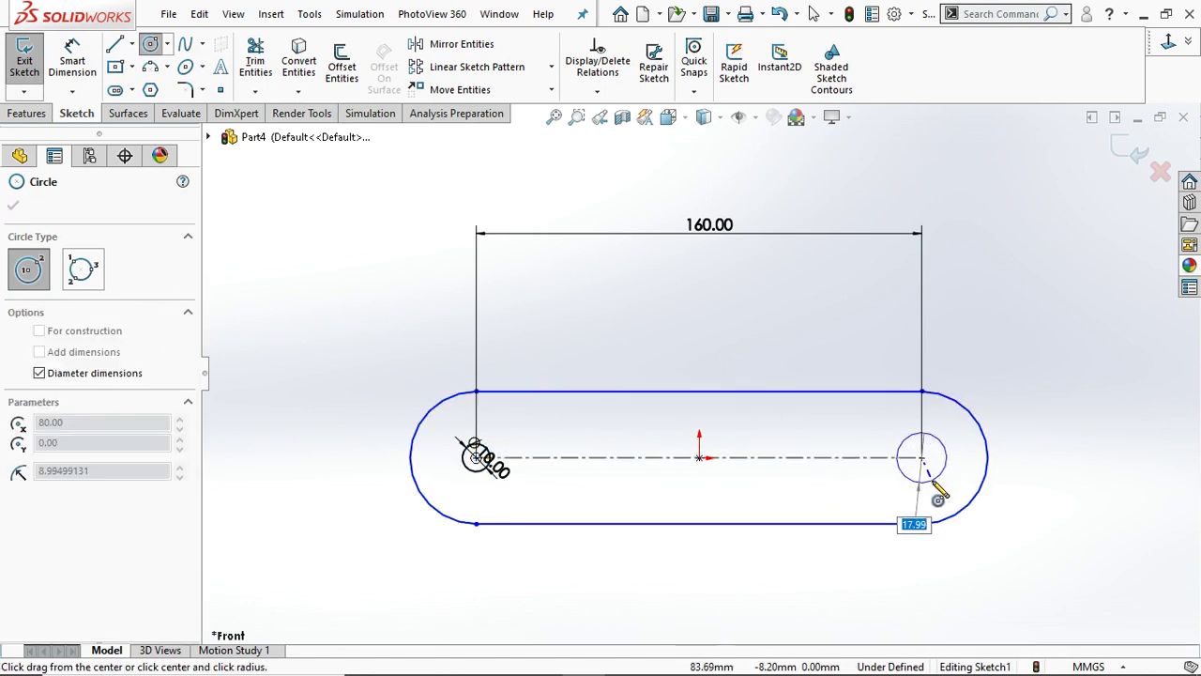
pyautogui.write('10')
pyautogui.press('Return')
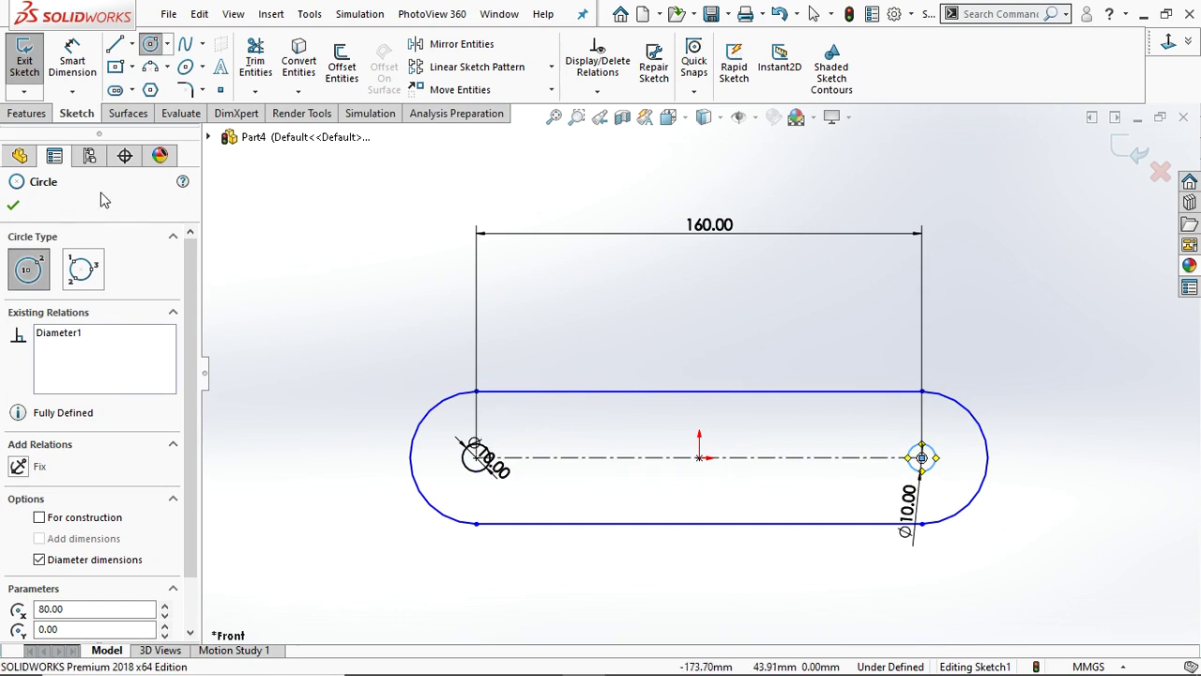
# Dimension the slot width to 20 mm
pyautogui.click(63, 49)
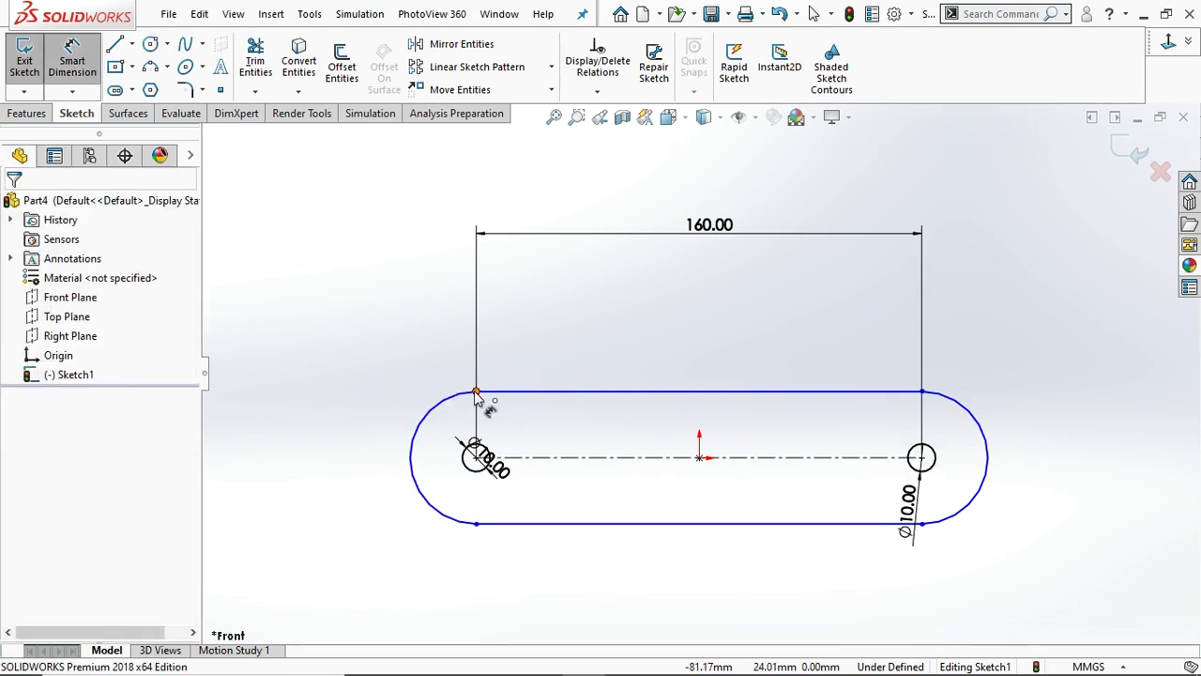
pyautogui.click(479, 523)
pyautogui.click(475, 523)
pyautogui.click(372, 465)
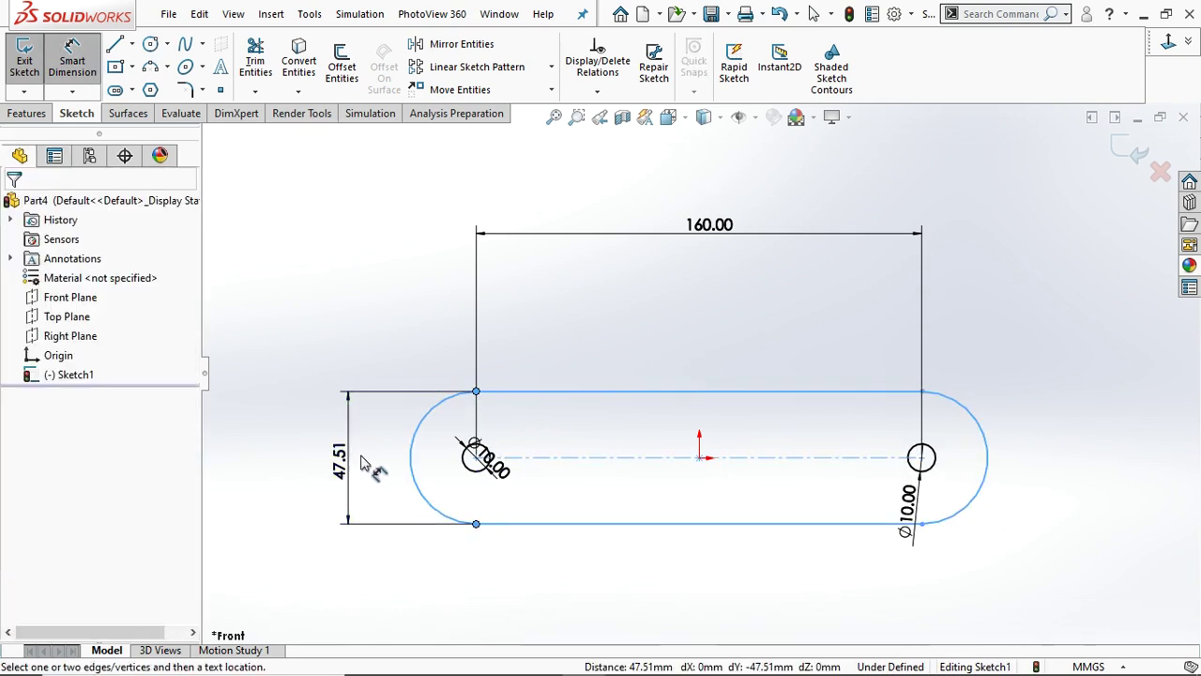
pyautogui.write('20')
pyautogui.press('Return')
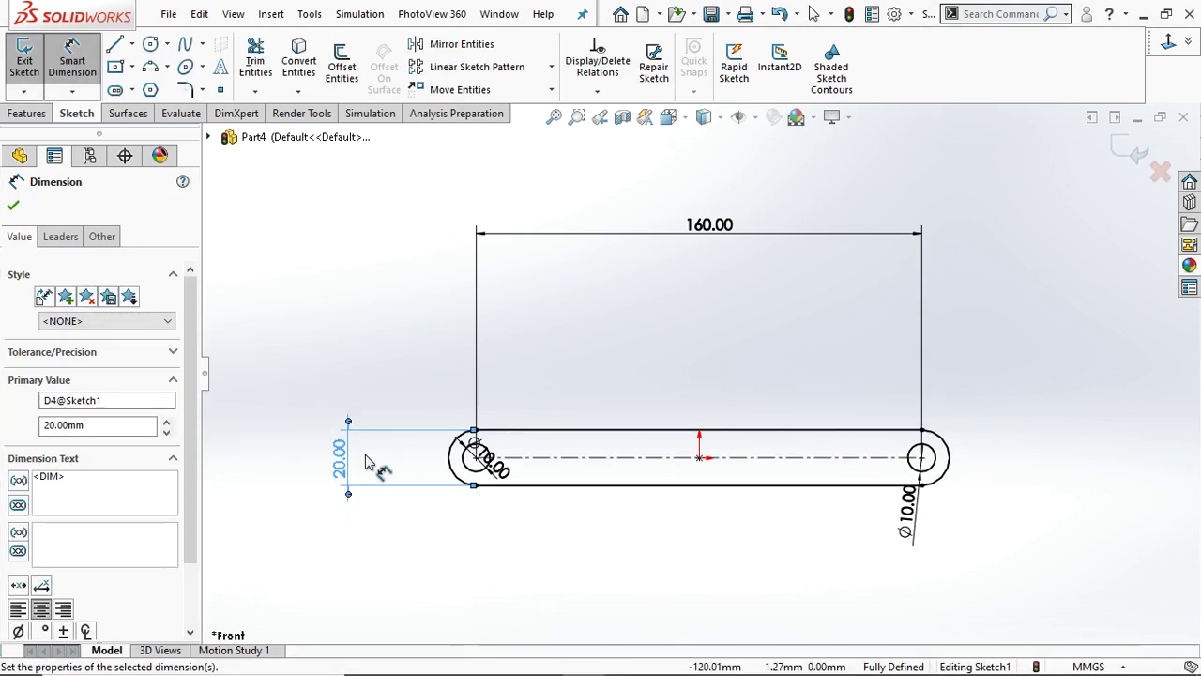
# Confirm the slot width and extrude the slot sketch 5 mm into a solid
pyautogui.click(11, 207)
pyautogui.click(26, 112)
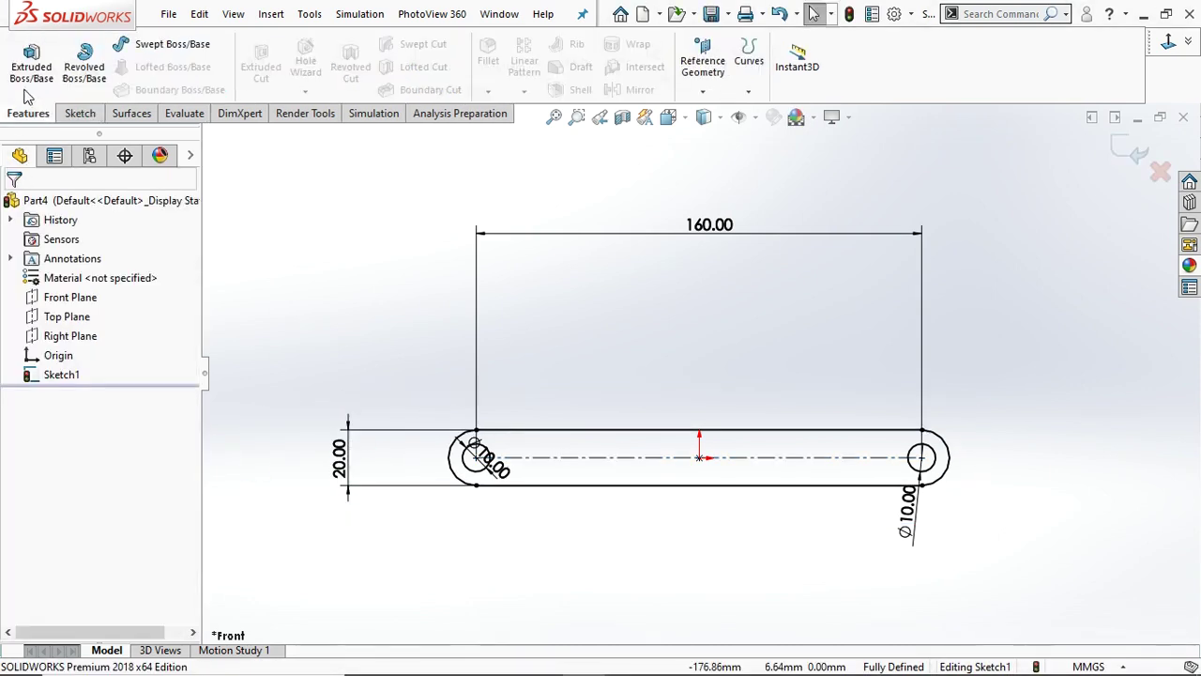
pyautogui.click(31, 61)
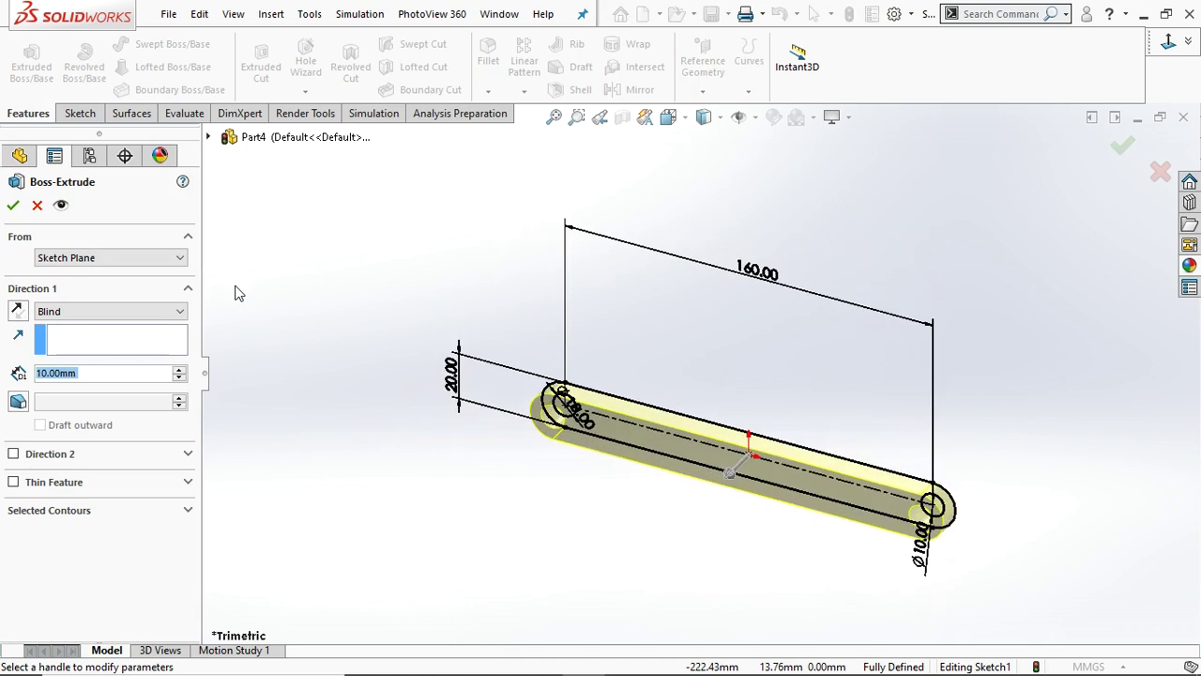
pyautogui.write('5')
pyautogui.press('Return')
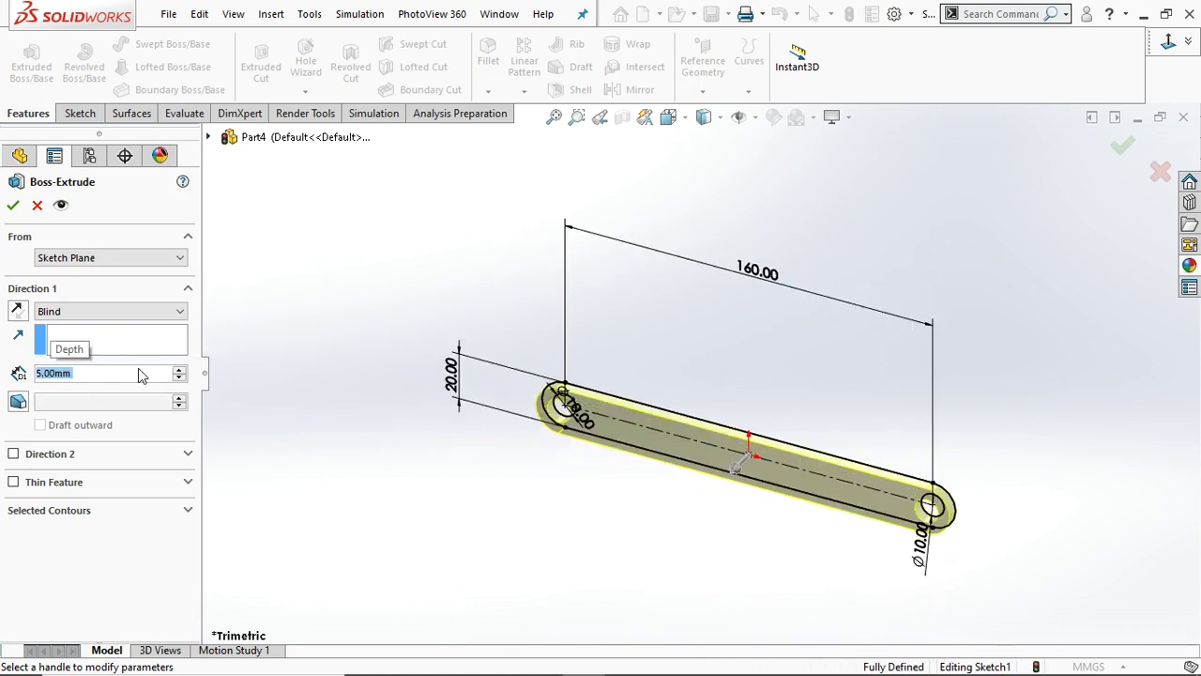
pyautogui.click(12, 207)
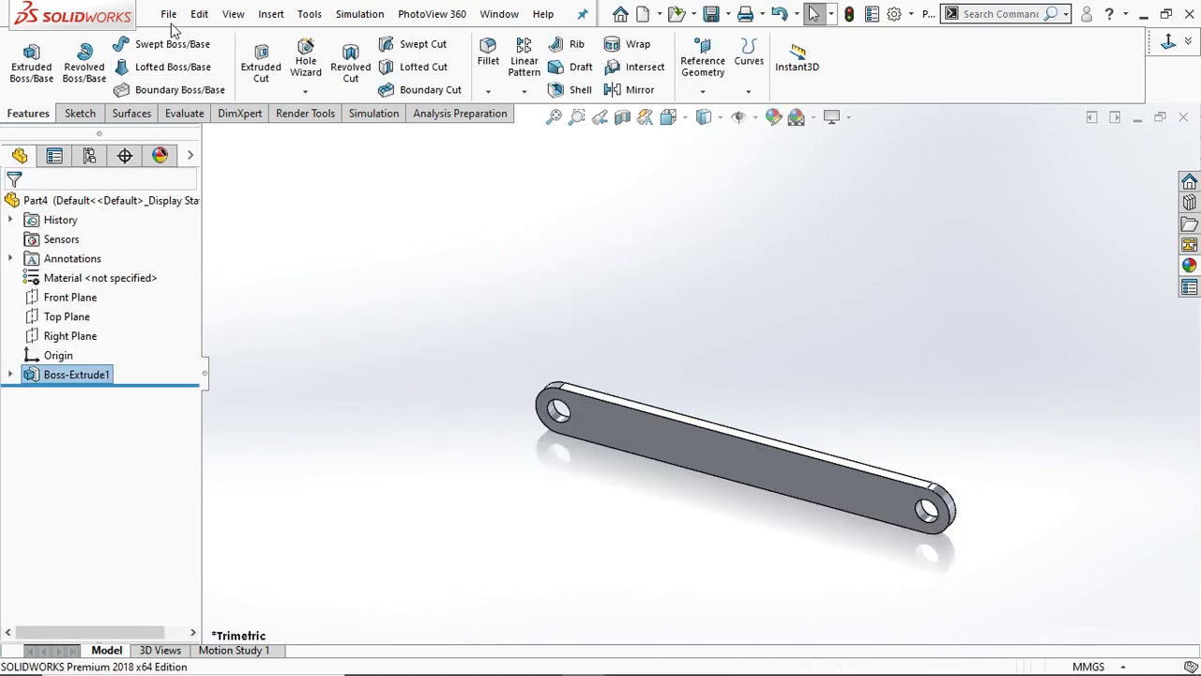
# Save the part as '160 mm link'
pyautogui.click(168, 13)
pyautogui.click(206, 228)
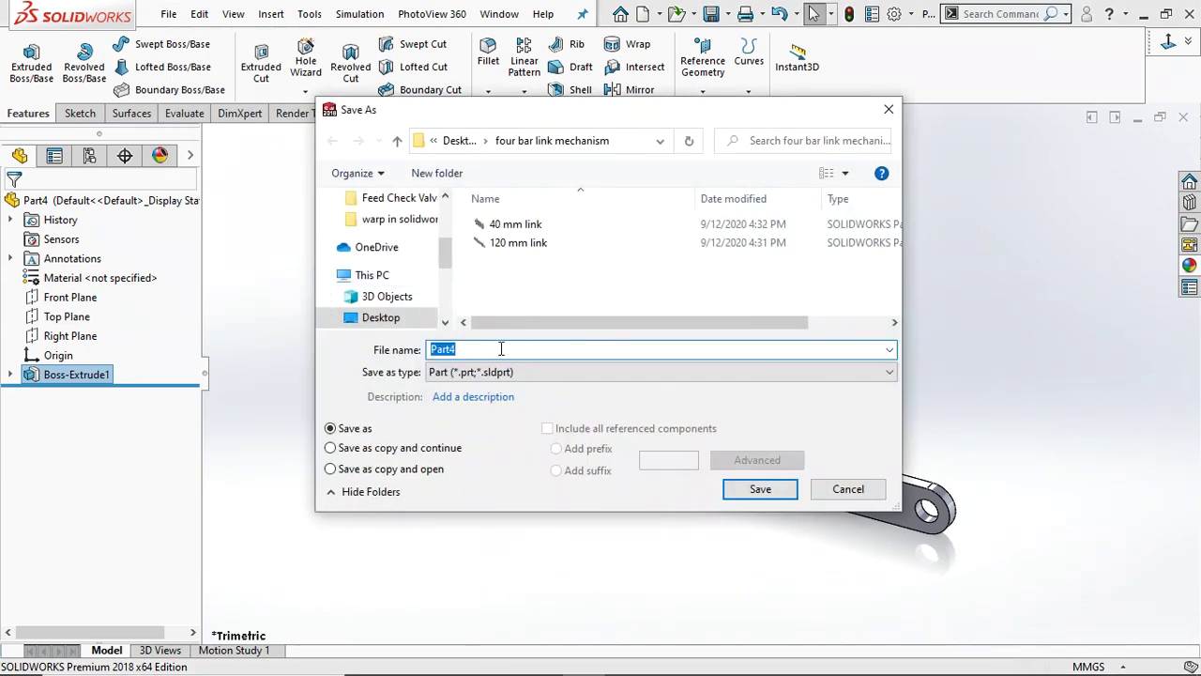
pyautogui.write('160 mm link')
pyautogui.click(756, 493)
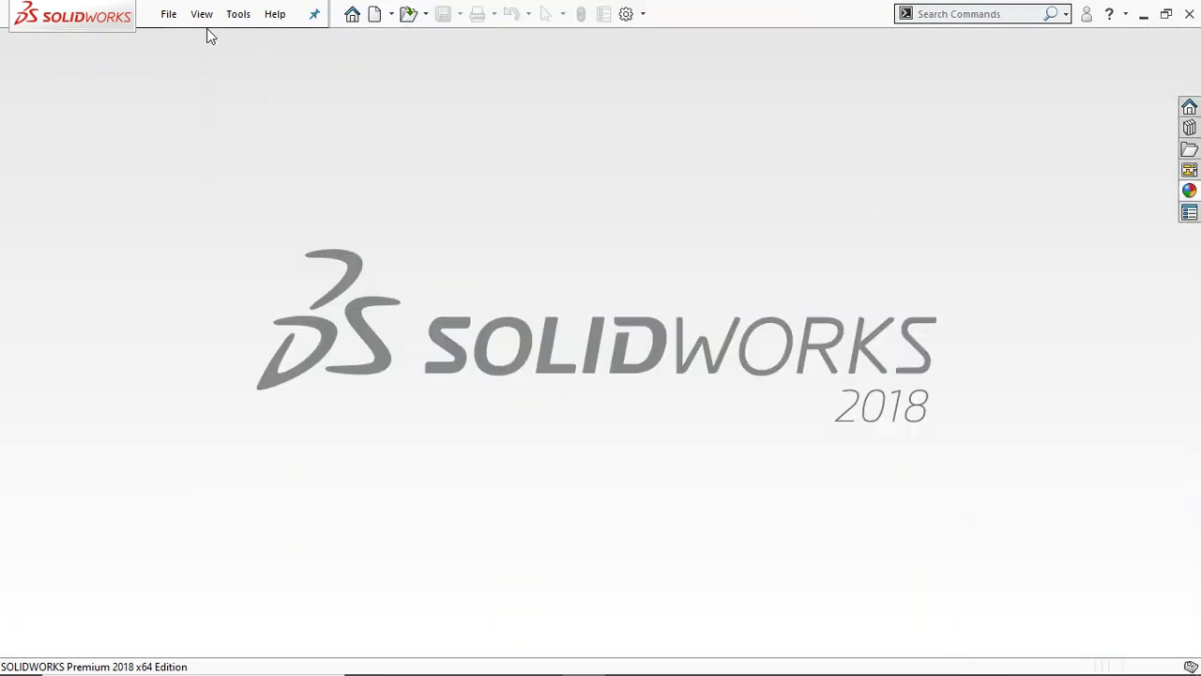
pyautogui.click(169, 14)
# Create a new part document
pyautogui.click(197, 40)
pyautogui.click(369, 289)
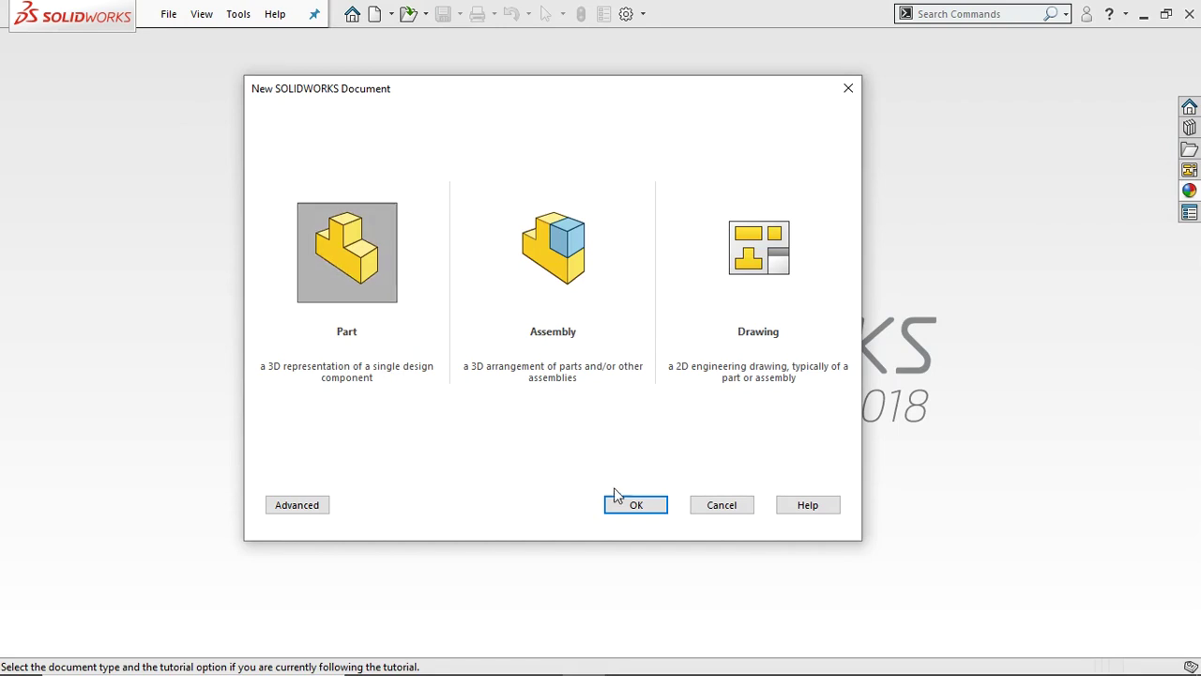
pyautogui.click(621, 503)
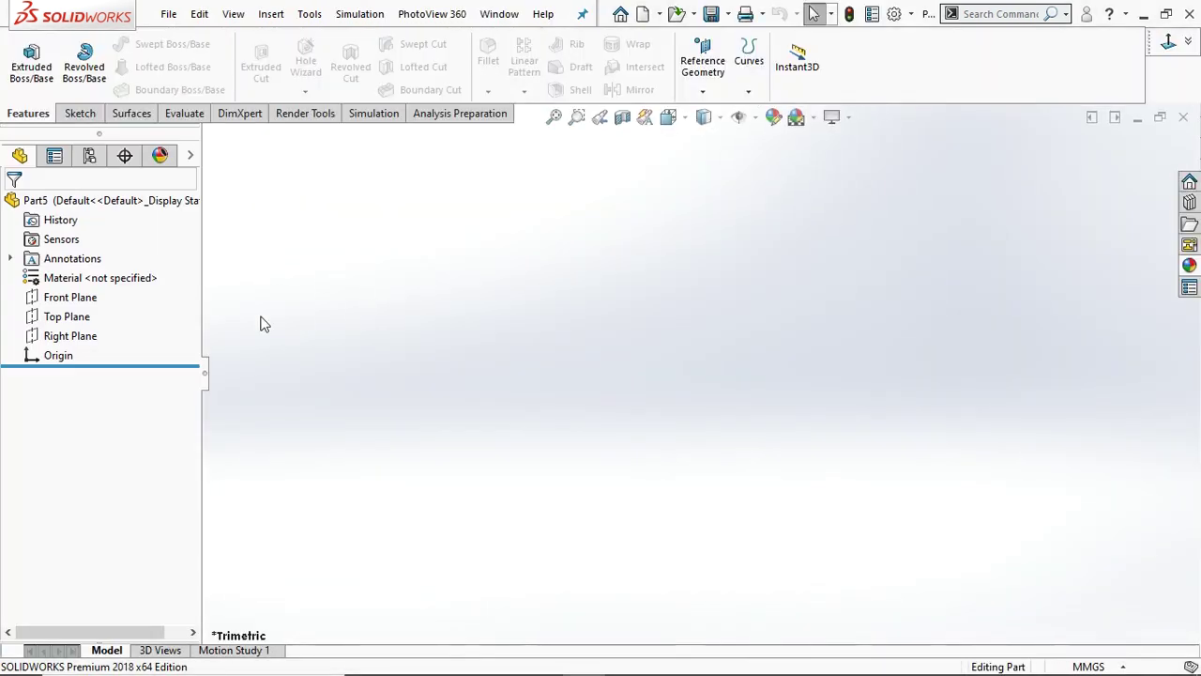
# Sketch a centre-point straight slot at the origin on the Front Plane, length value 100 mm
pyautogui.click(70, 297)
pyautogui.click(115, 269)
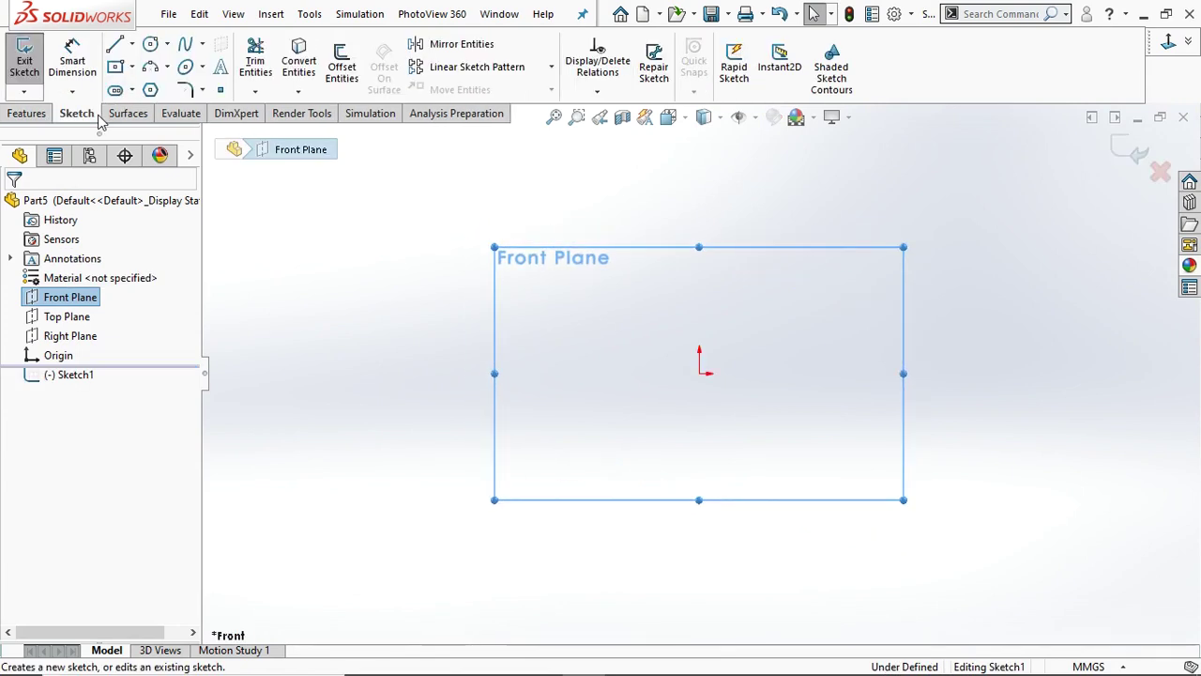
pyautogui.click(132, 89)
pyautogui.click(188, 131)
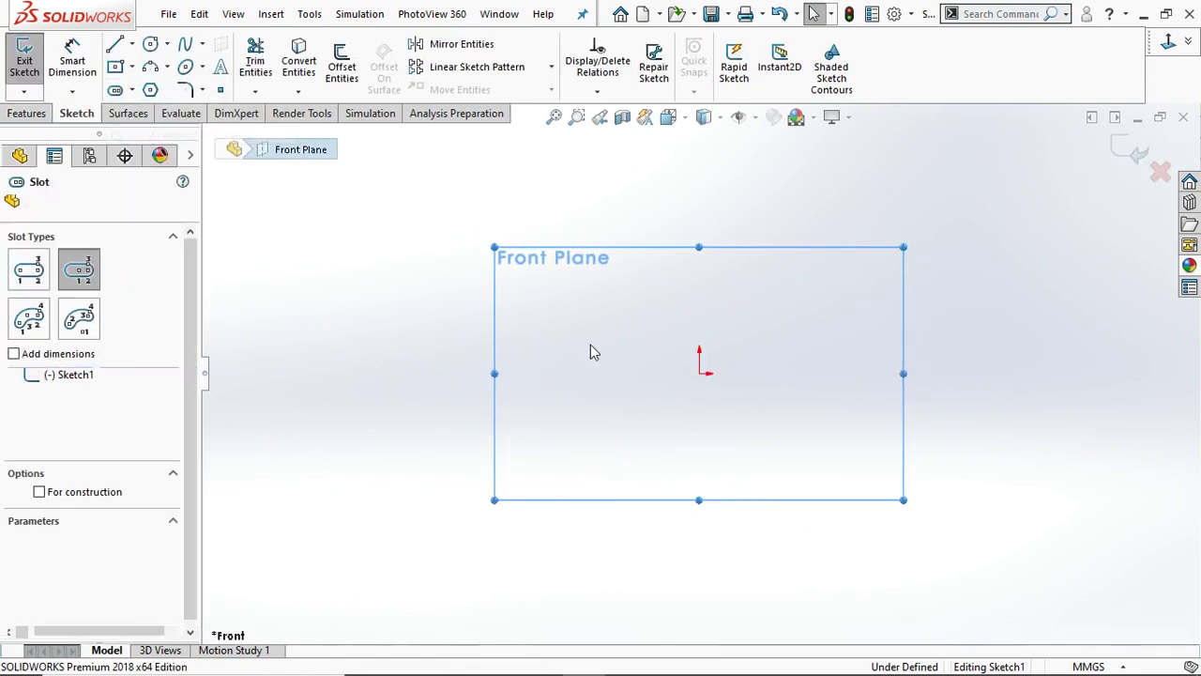
pyautogui.click(699, 373)
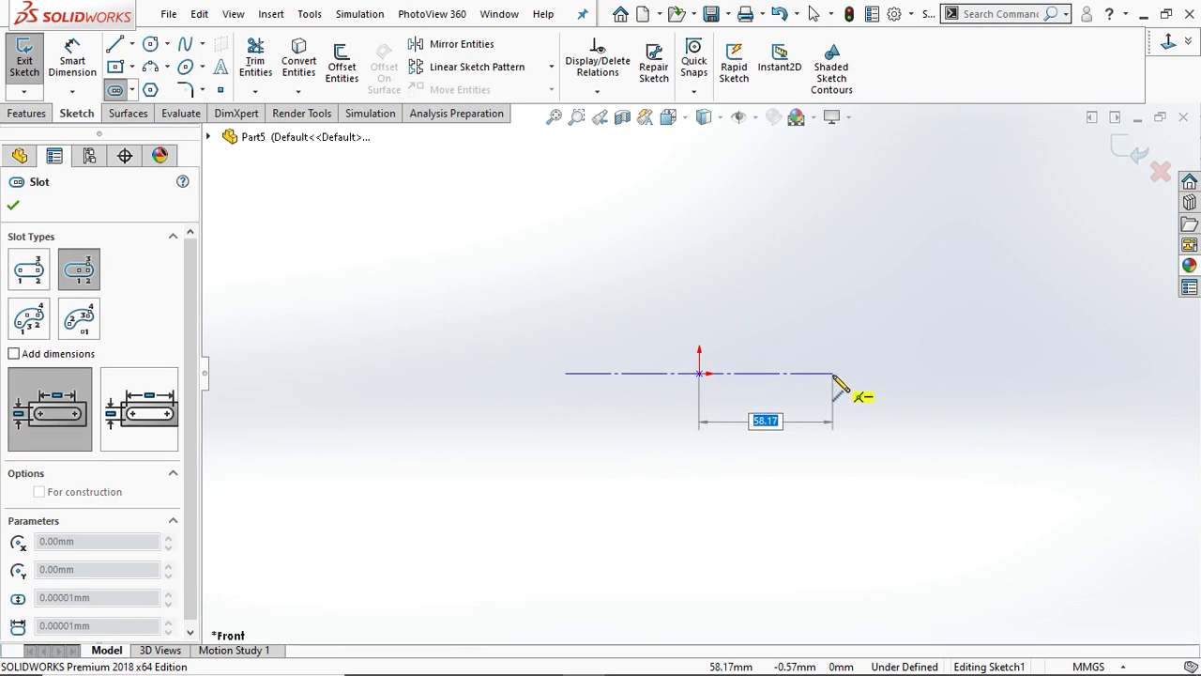
pyautogui.press('Return')
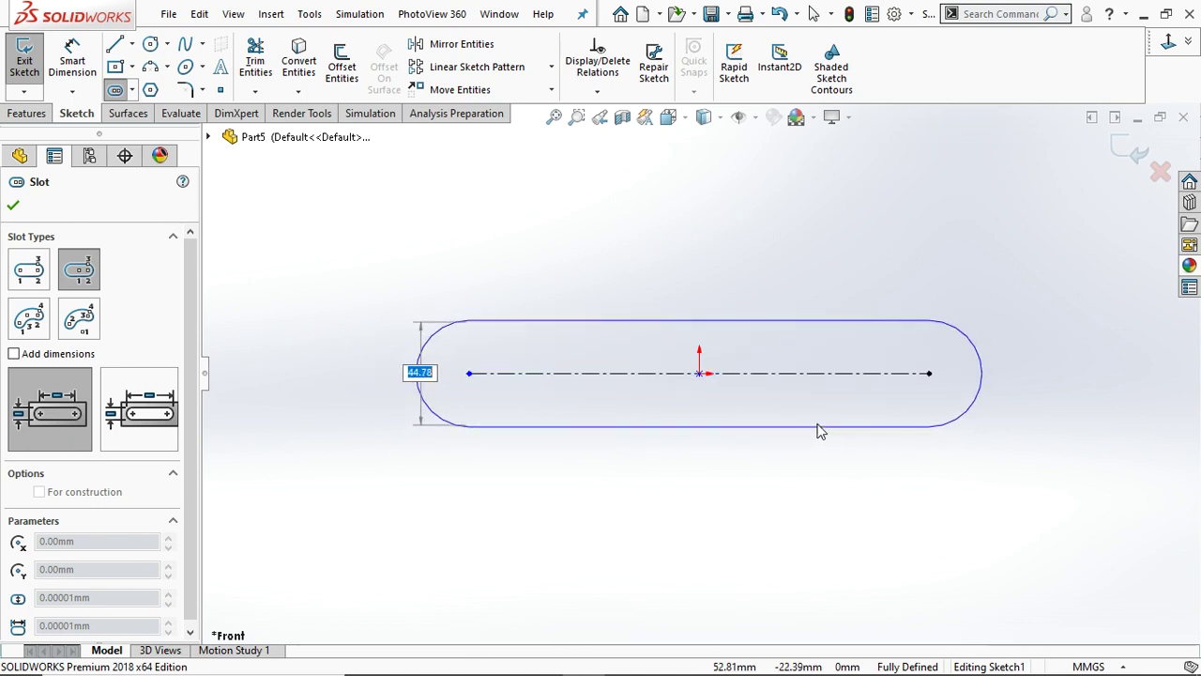
pyautogui.click(819, 427)
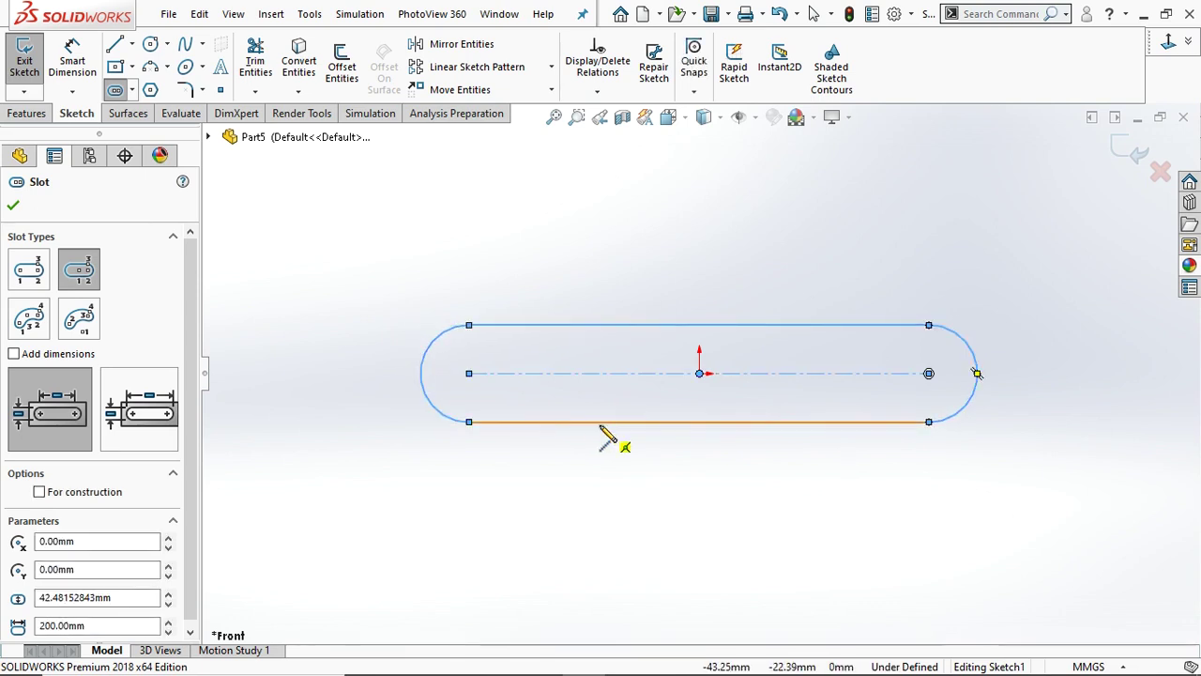
# Dimension the slot width to 20 mm
pyautogui.press('d')
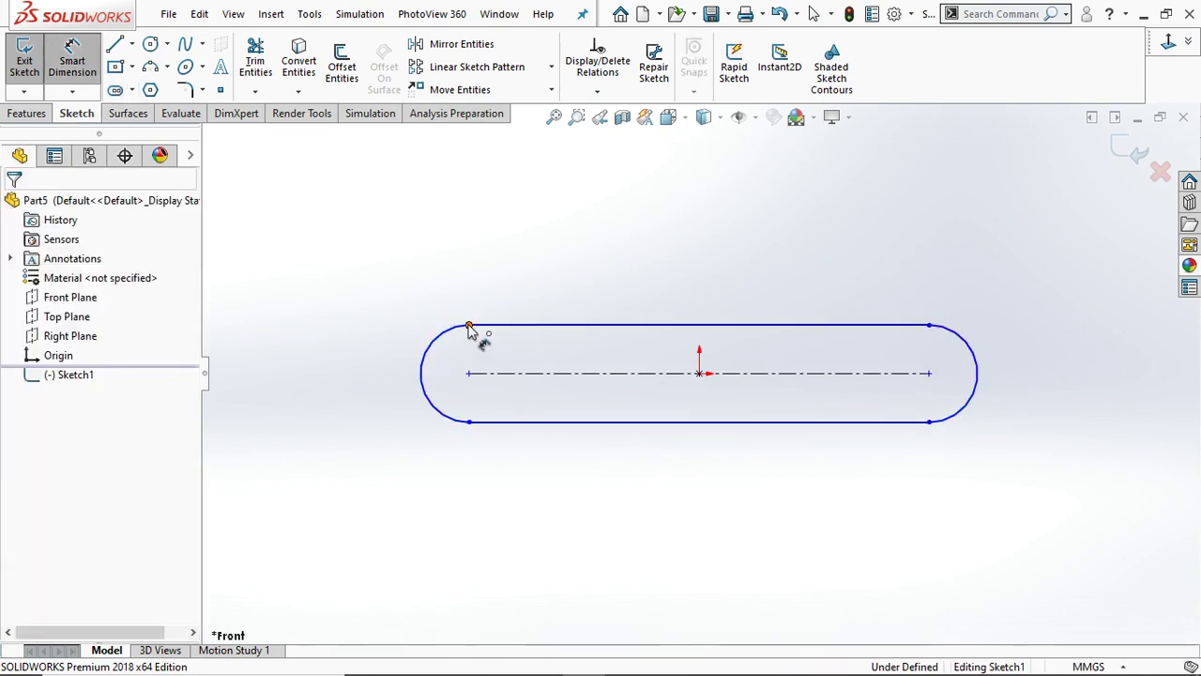
pyautogui.click(469, 326)
pyautogui.click(469, 422)
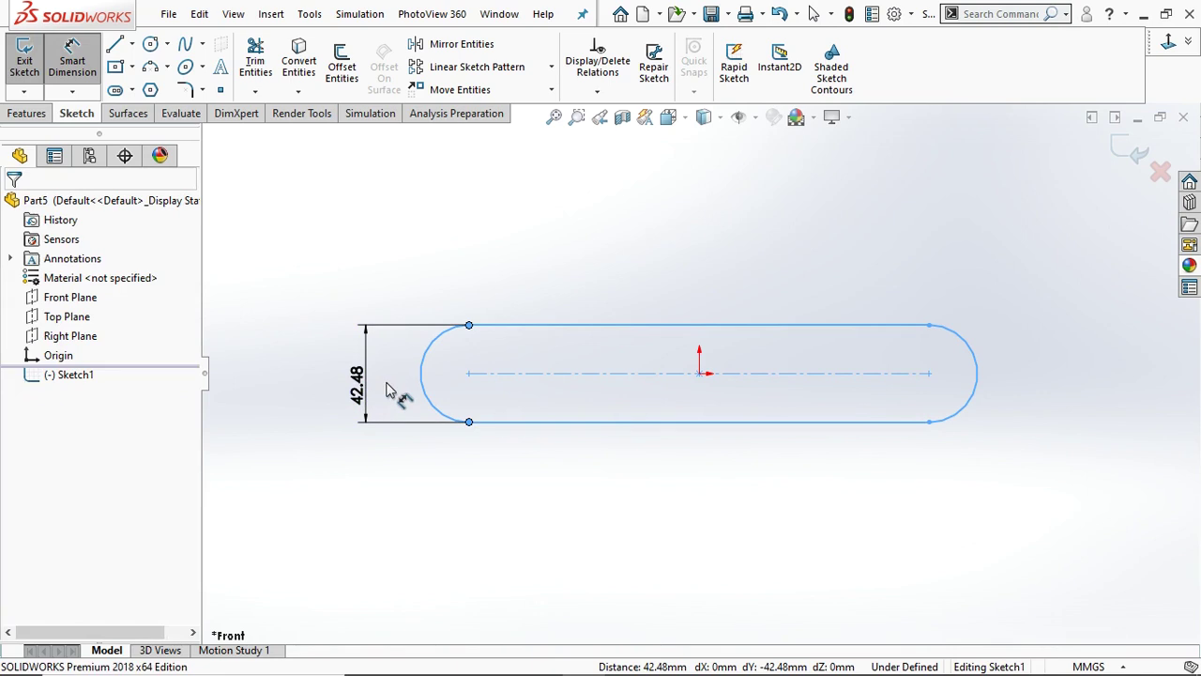
pyautogui.click(380, 390)
pyautogui.write('20')
pyautogui.press('Return')
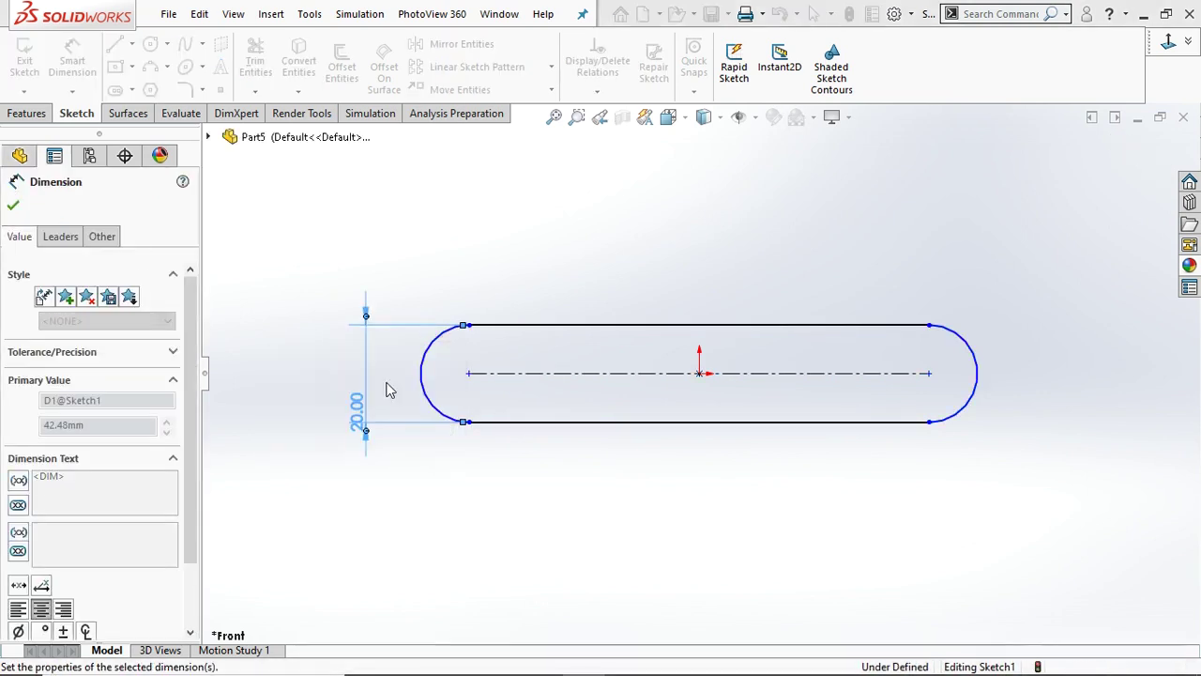
# Add Ø10 mm circles centred on both slot arc centres
pyautogui.click(150, 45)
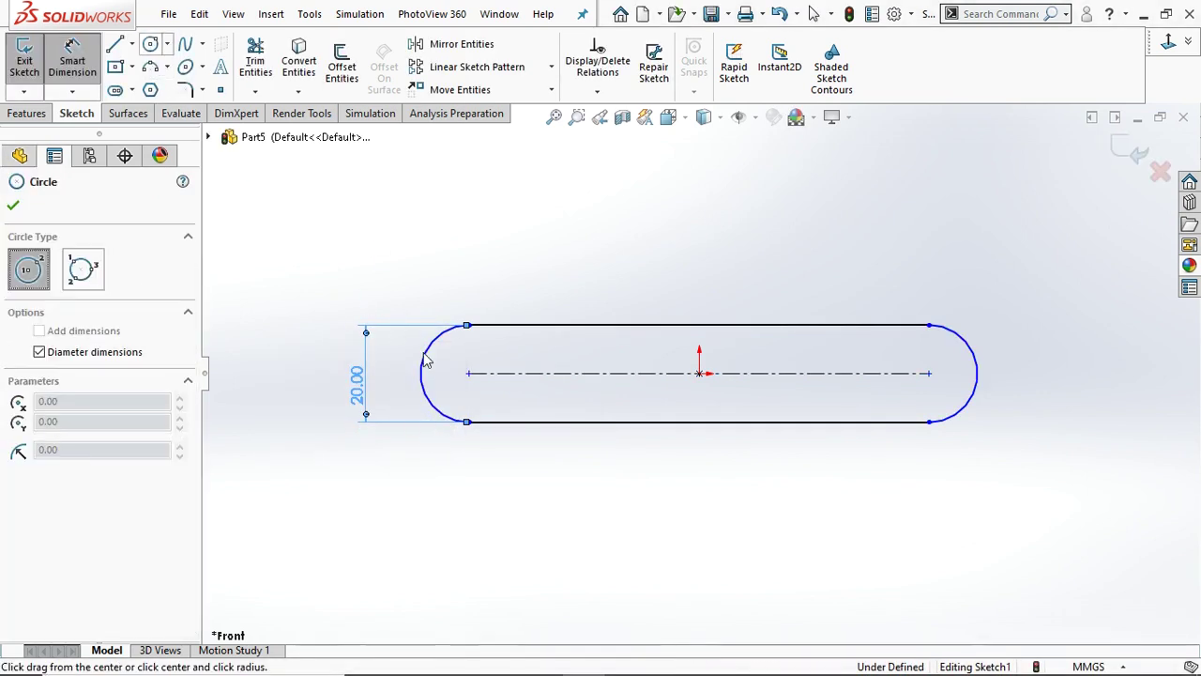
pyautogui.click(468, 373)
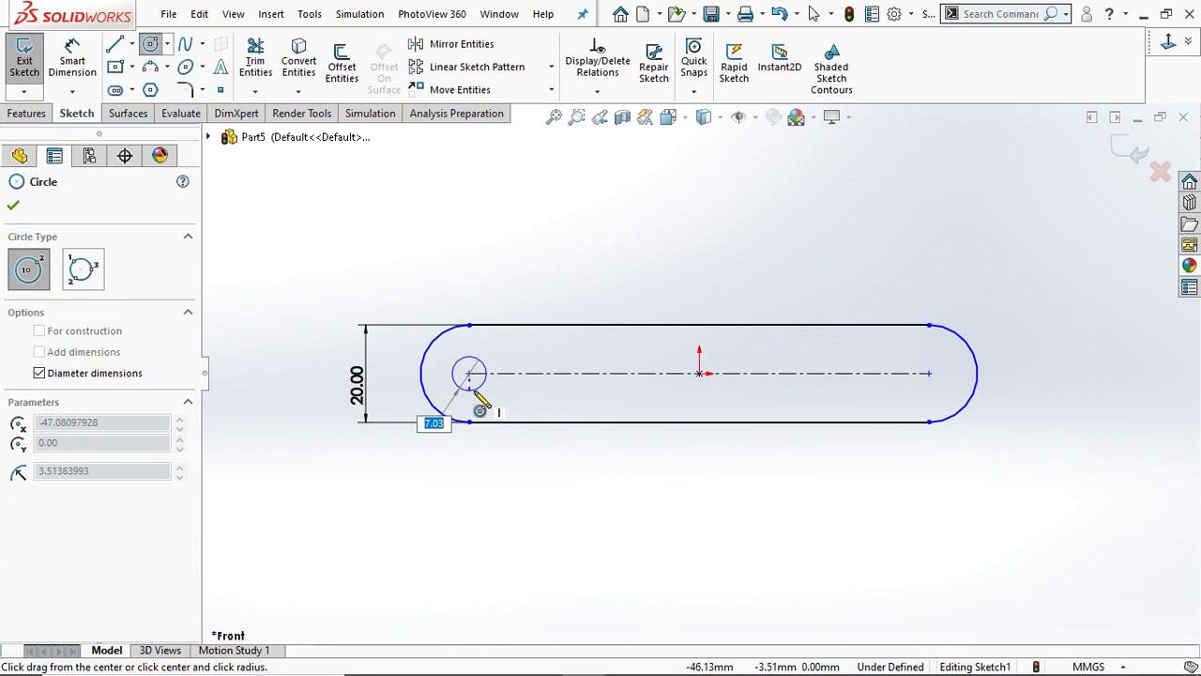
pyautogui.press('Return')
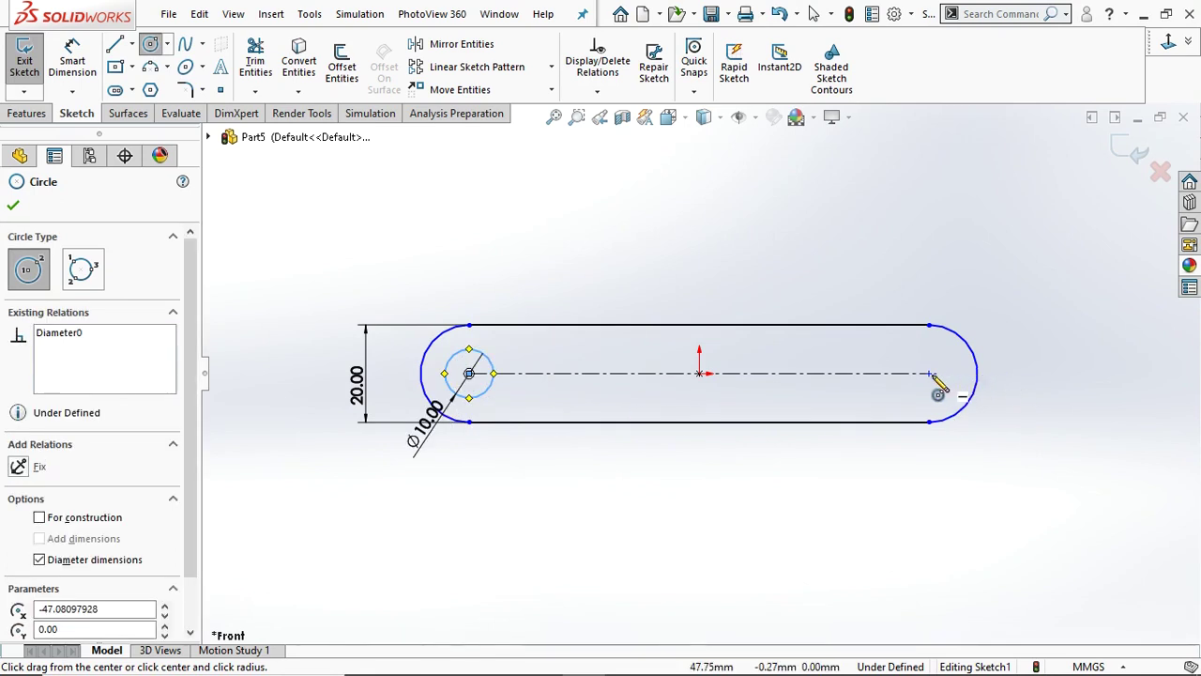
pyautogui.click(929, 375)
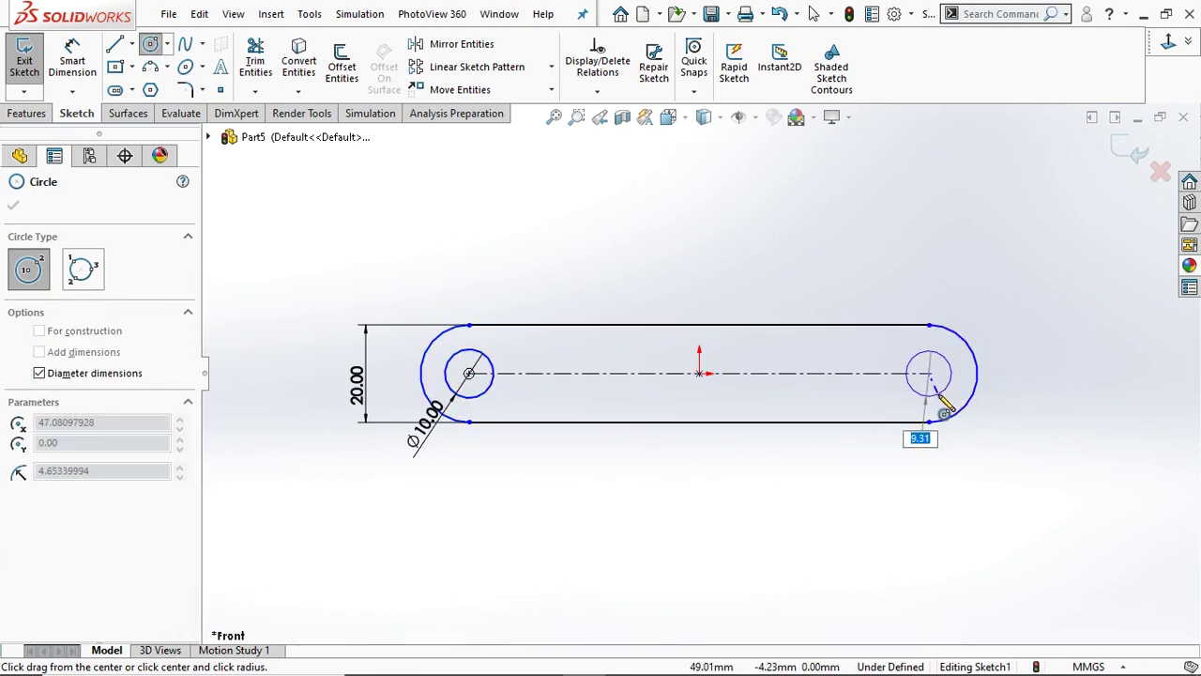
pyautogui.click(938, 395)
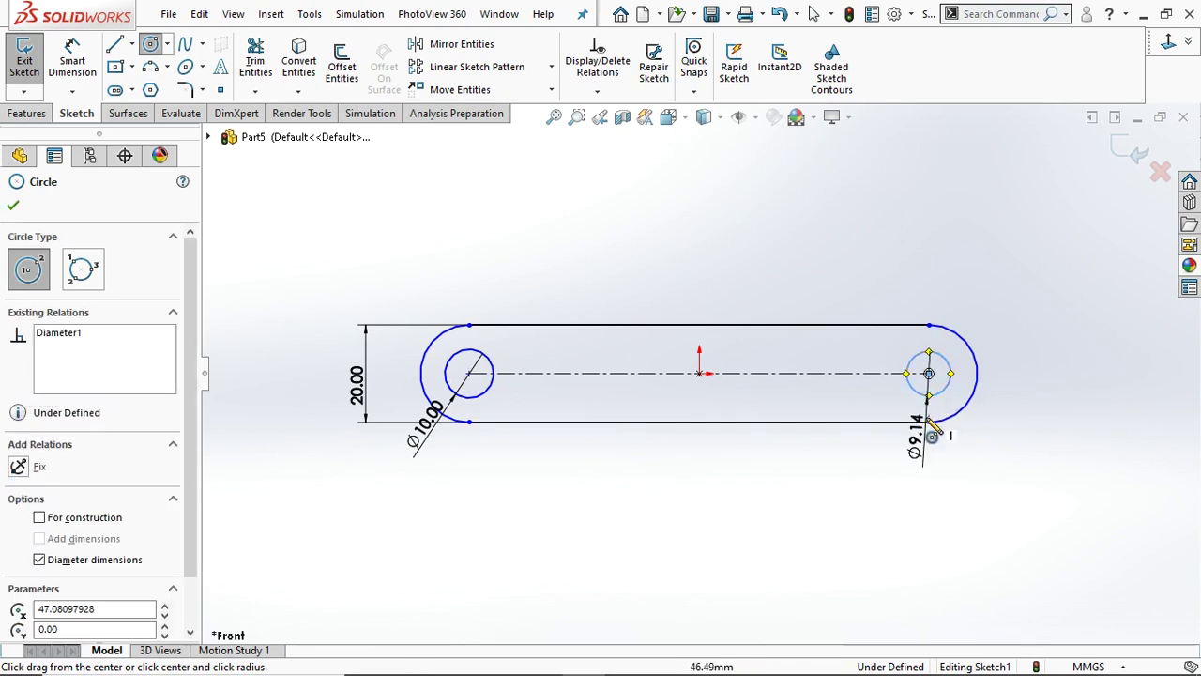
pyautogui.click(66, 64)
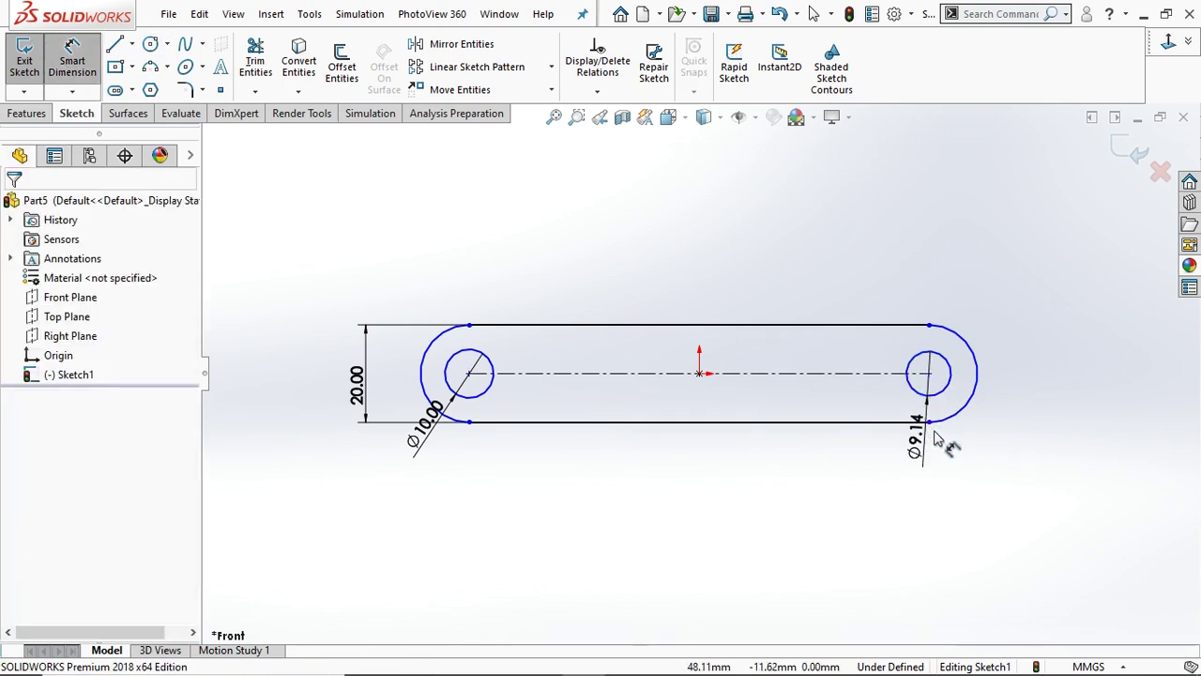
pyautogui.click(917, 439)
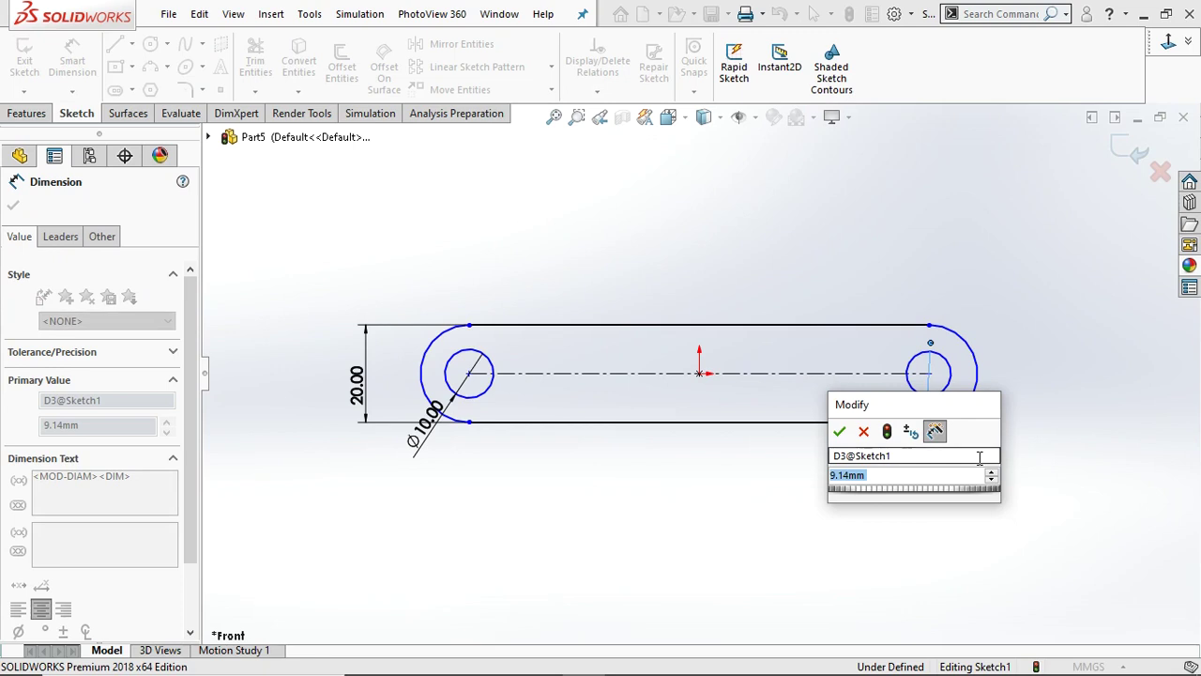
pyautogui.write('10')
pyautogui.press('Return')
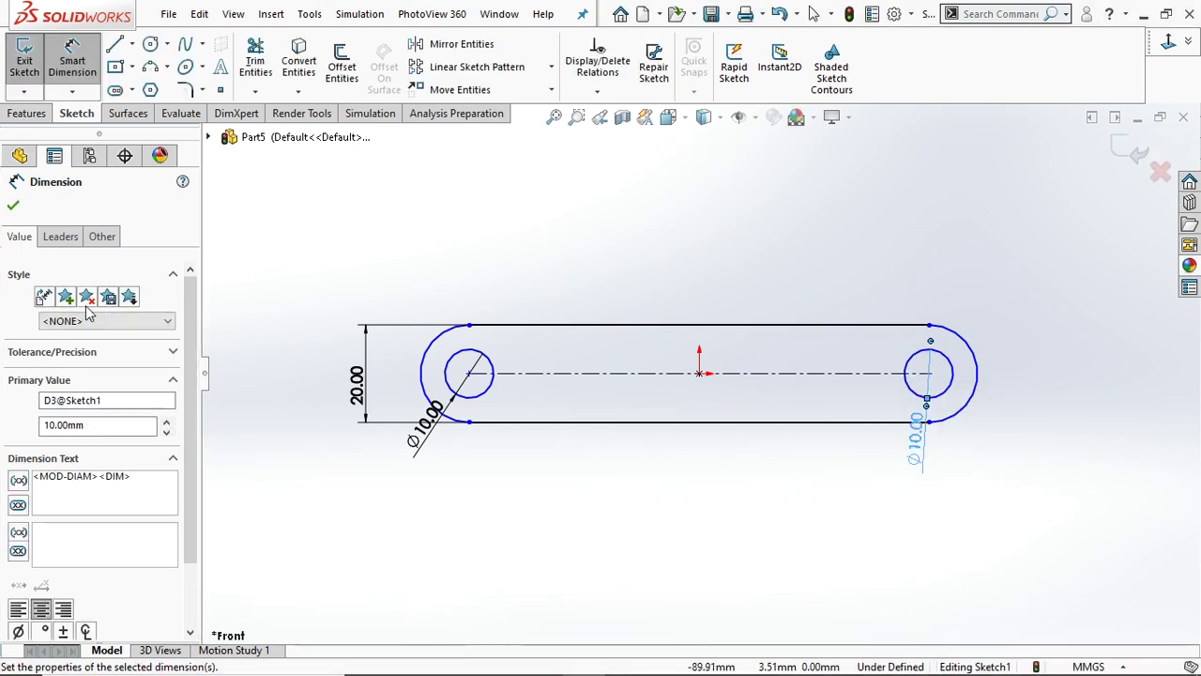
pyautogui.click(13, 207)
pyautogui.click(26, 112)
pyautogui.click(31, 64)
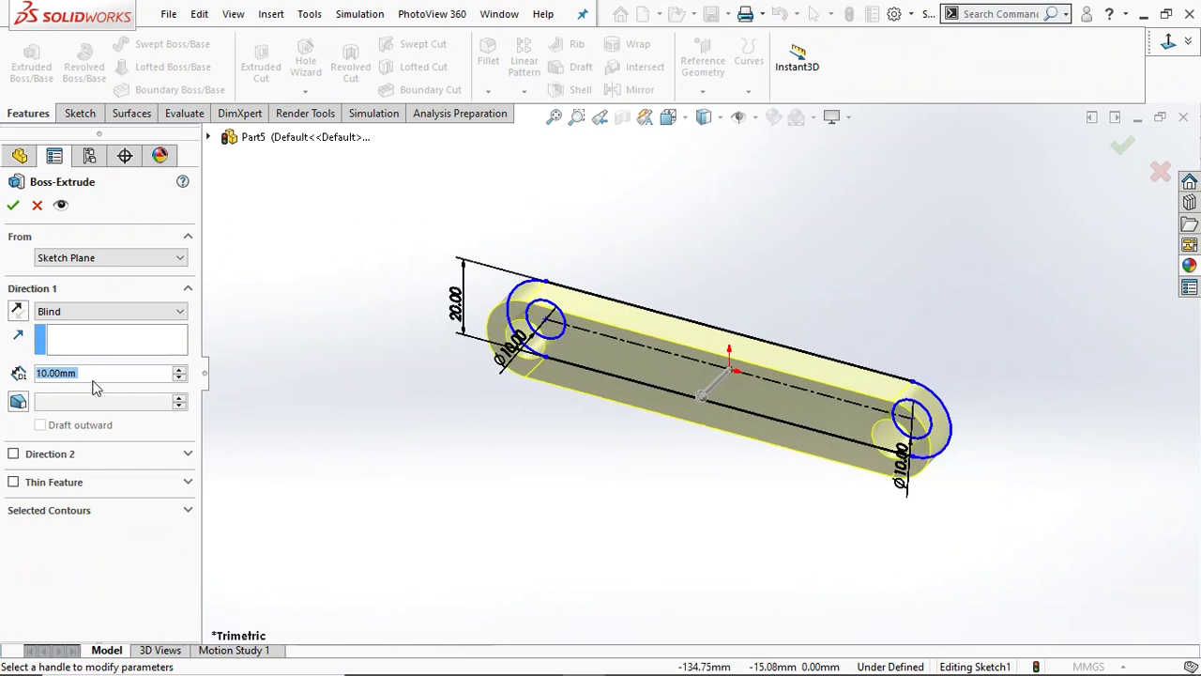
# Extrude the link sketch 5 mm into a solid
pyautogui.write('5')
pyautogui.press('Return')
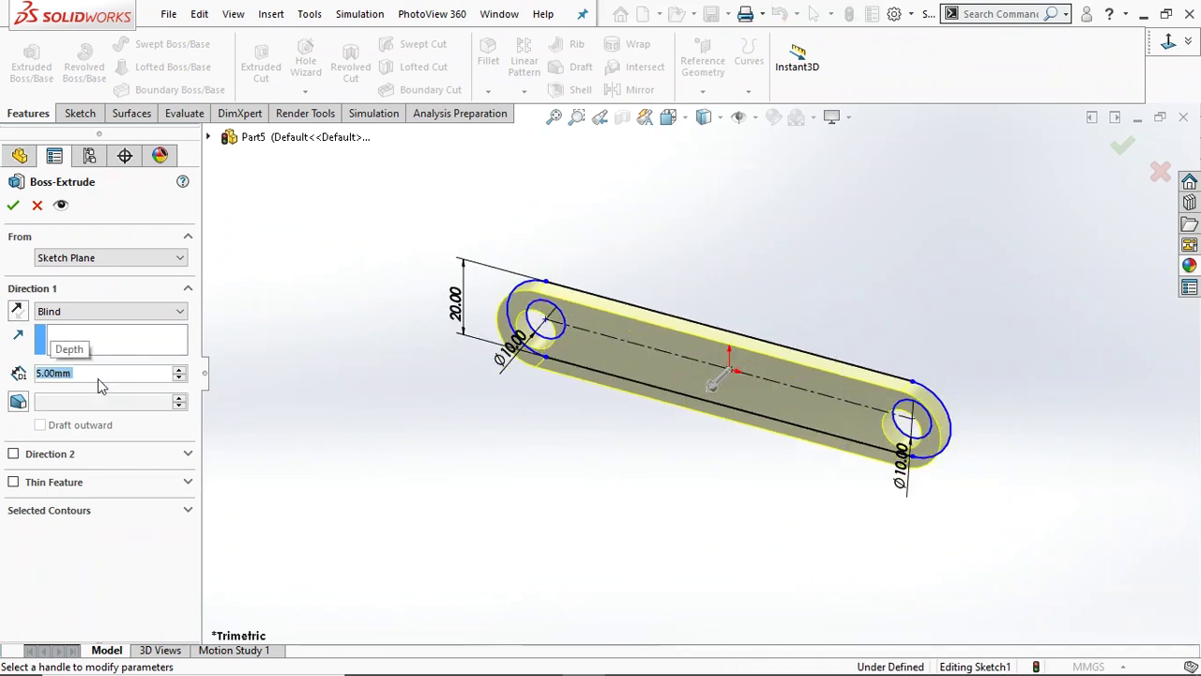
pyautogui.click(12, 205)
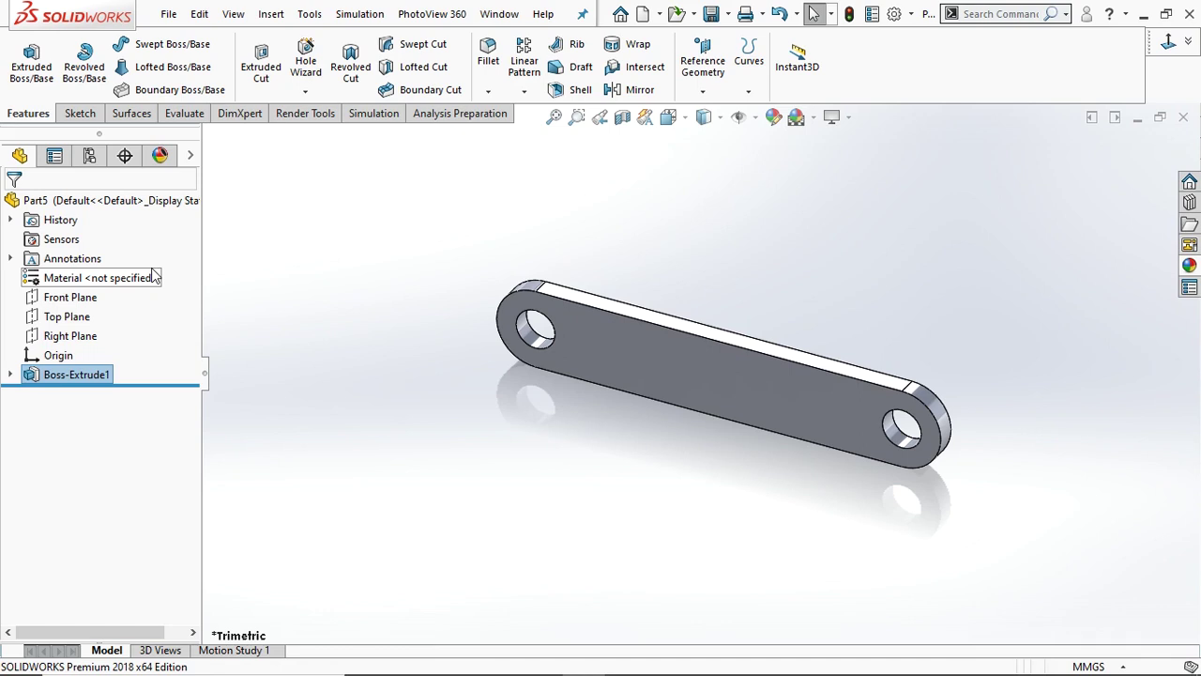
pyautogui.keyDown('ctrl'); pyautogui.moveTo(549, 234); pyautogui.dragTo(418, 197, button='middle'); pyautogui.keyUp('ctrl')
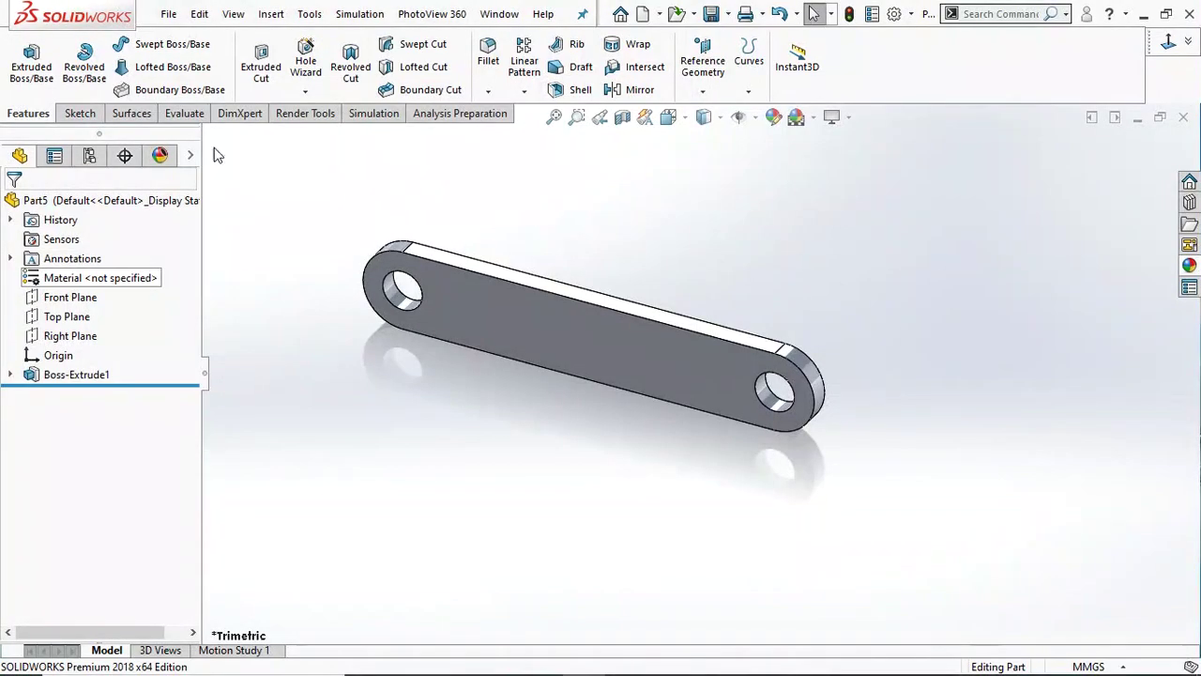
# Save the part as '100 mm link'
pyautogui.click(168, 13)
pyautogui.click(225, 233)
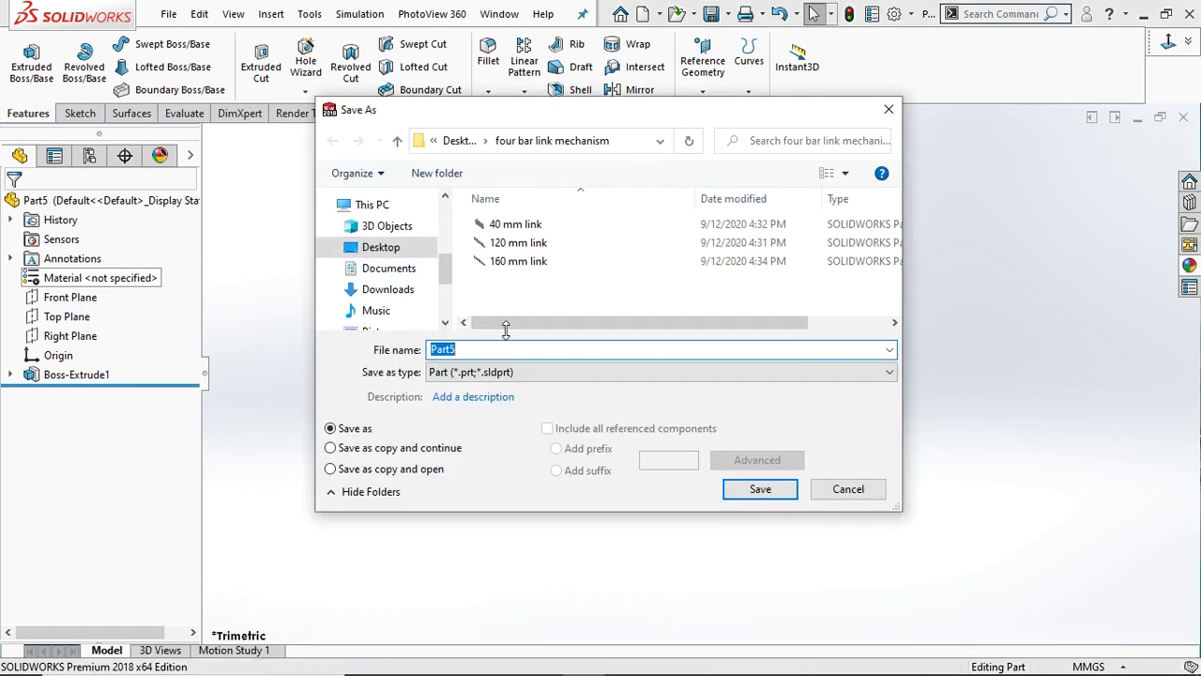
pyautogui.write('100 mm link')
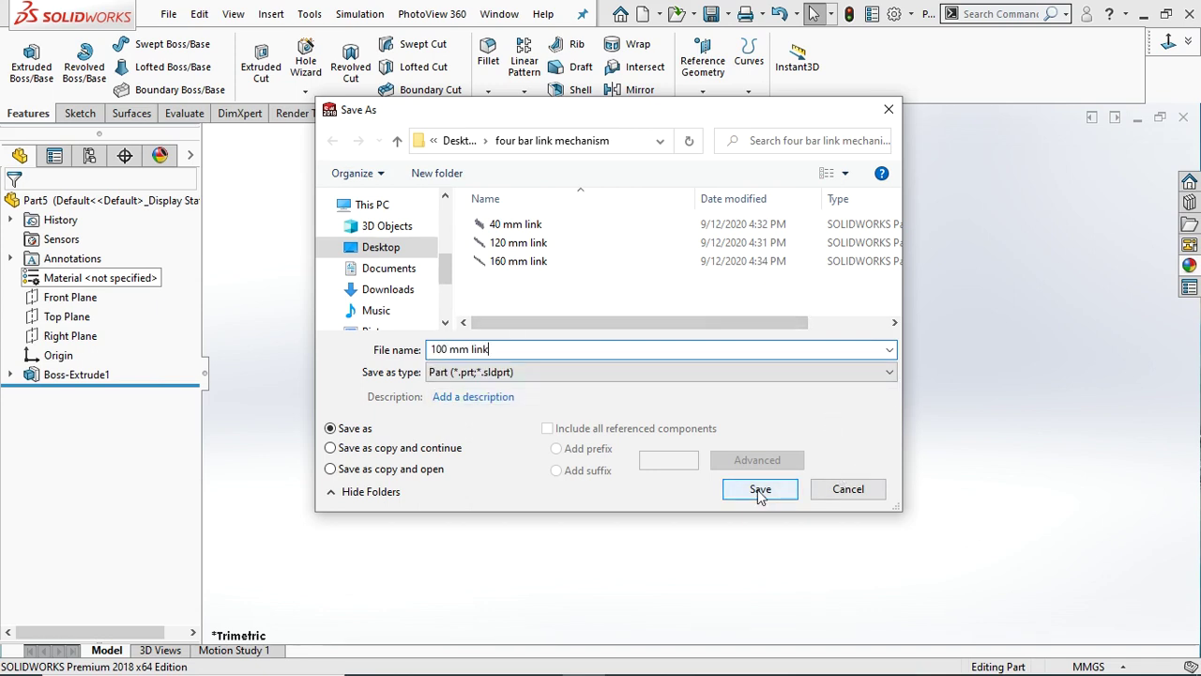
pyautogui.click(760, 489)
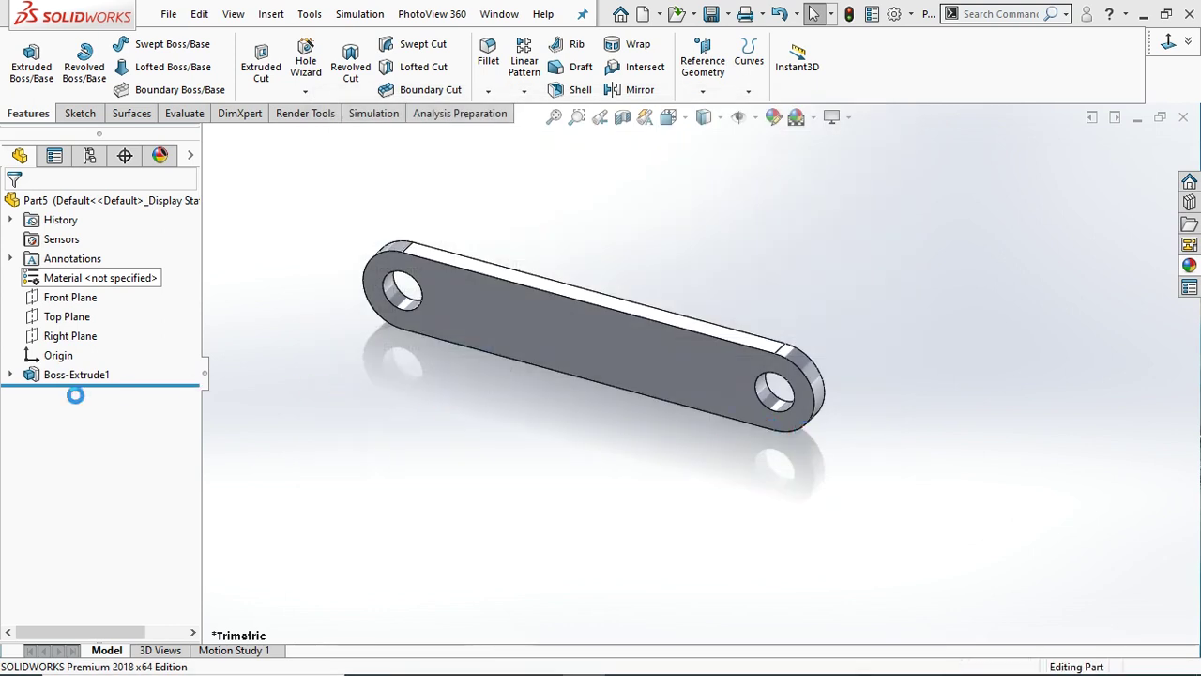
# Edit Sketch1 and set the slot centre-to-centre distance to 100 mm
pyautogui.click(10, 374)
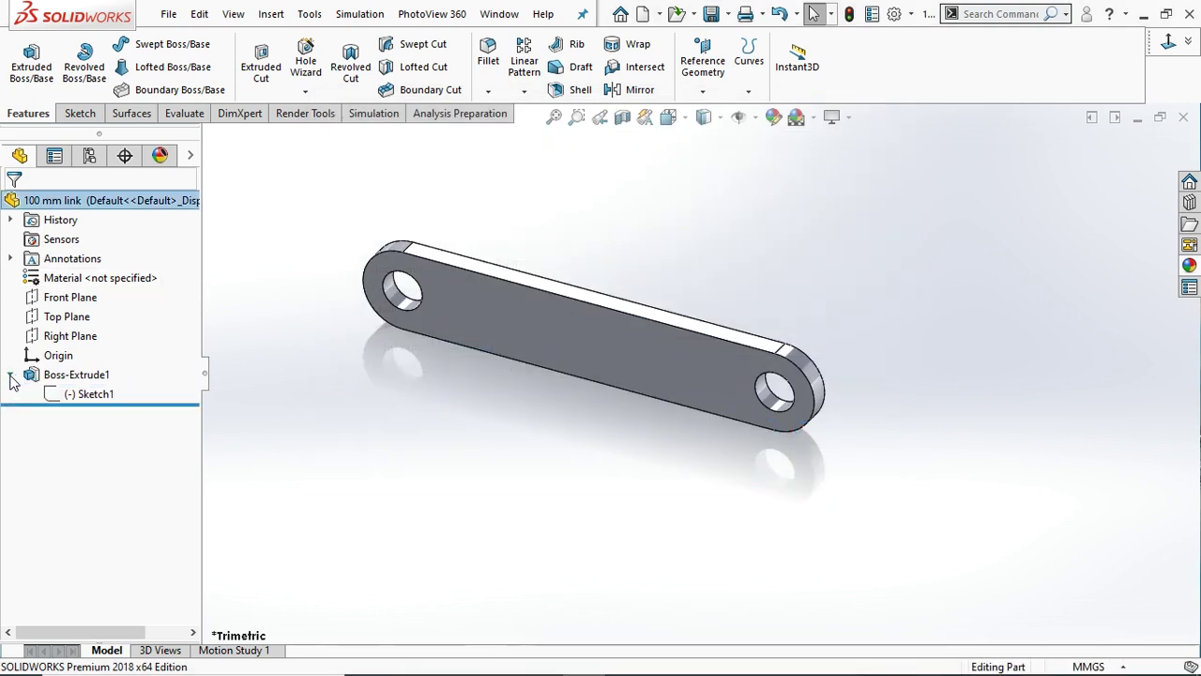
pyautogui.click(66, 396)
pyautogui.click(77, 342)
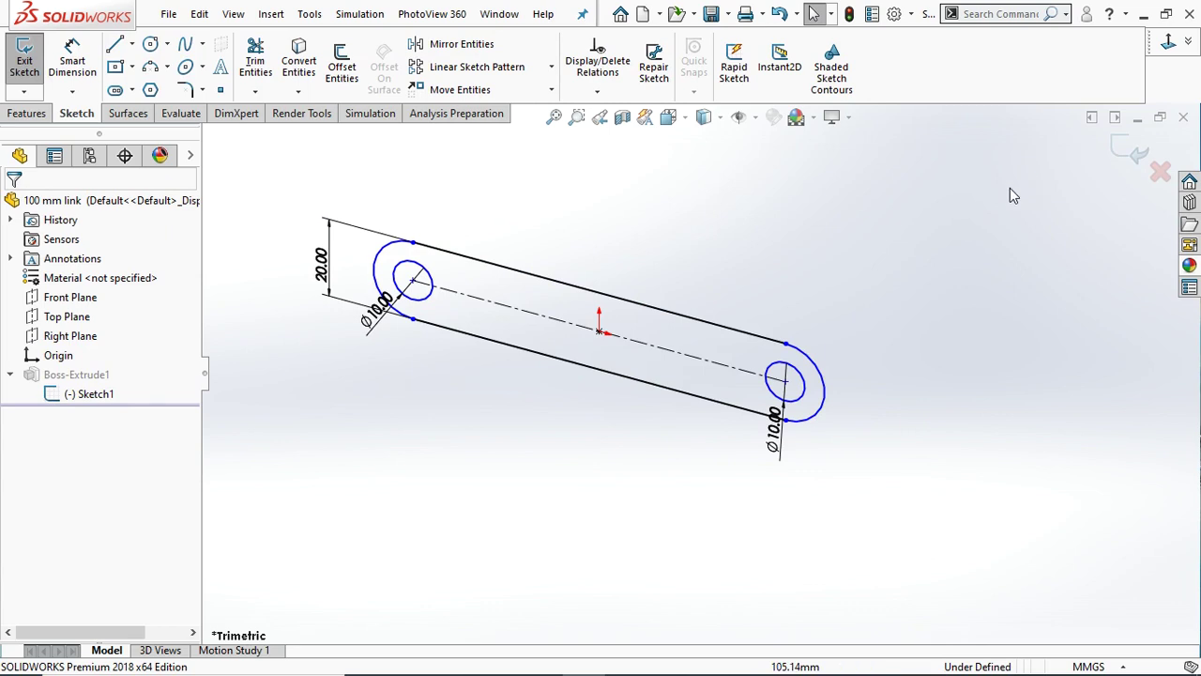
pyautogui.click(1168, 42)
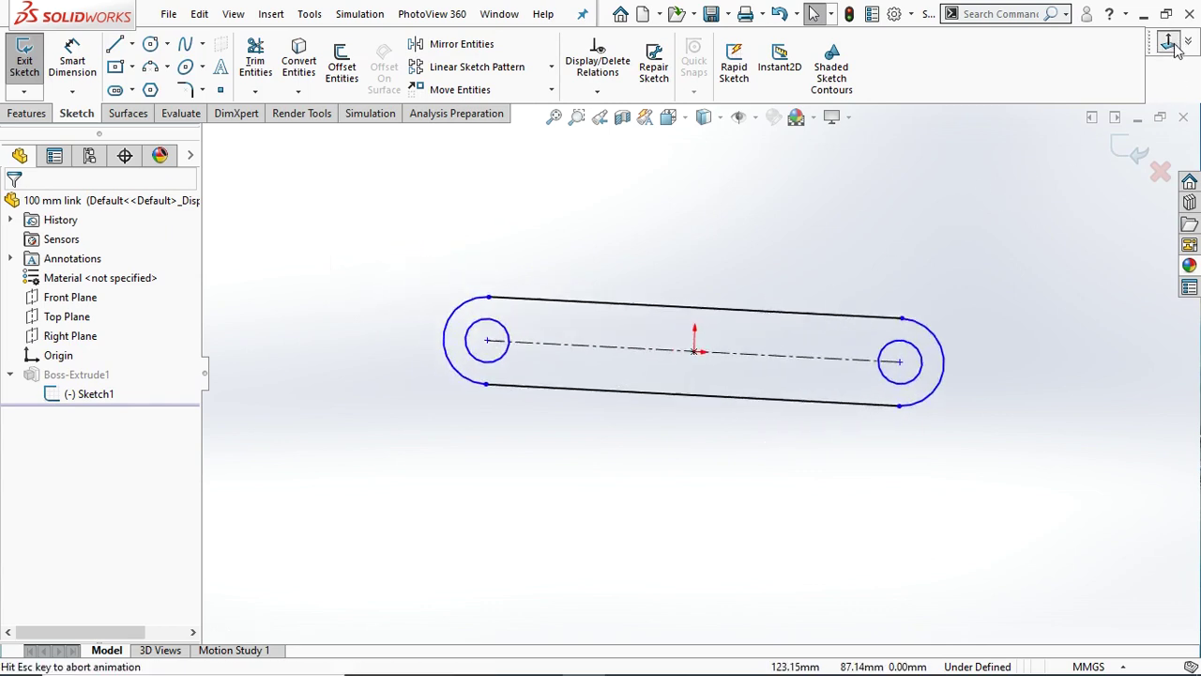
pyautogui.click(75, 66)
pyautogui.click(528, 360)
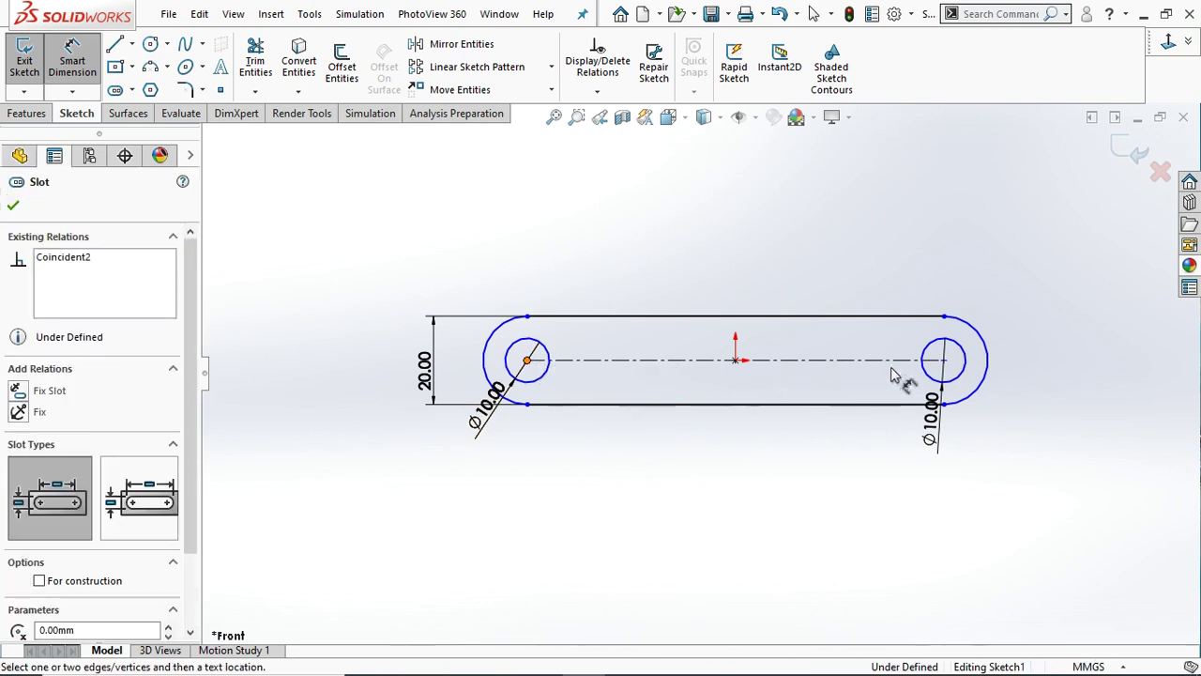
pyautogui.click(943, 361)
pyautogui.click(758, 267)
pyautogui.write('100')
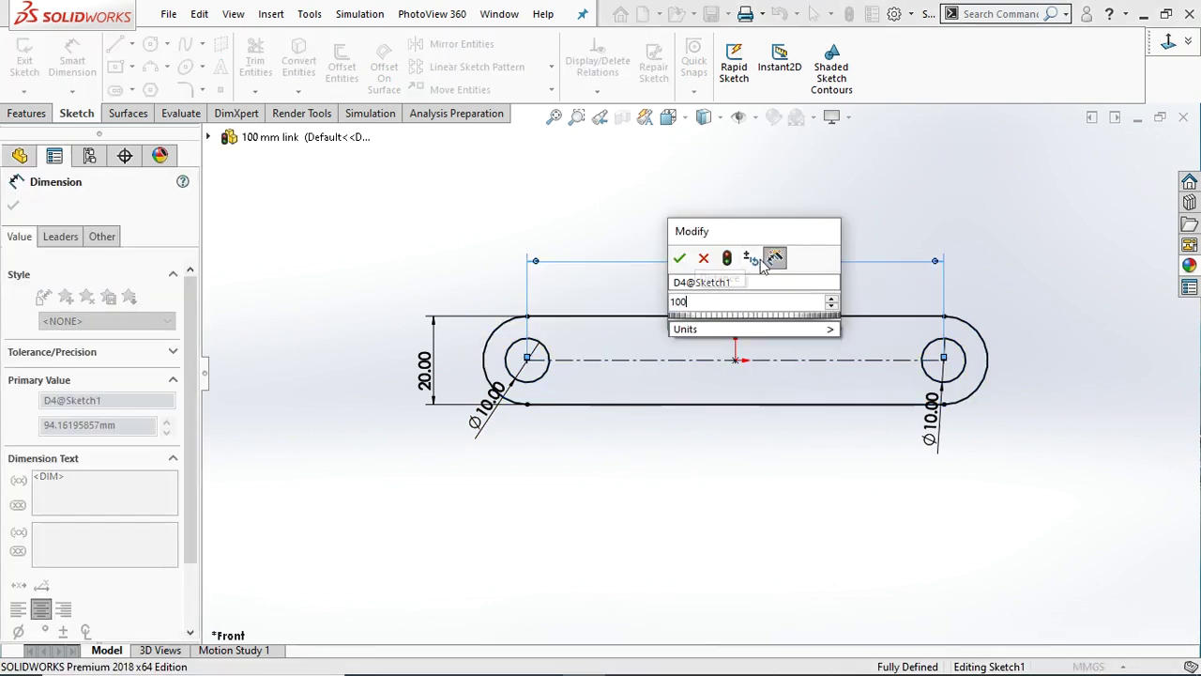
pyautogui.press('Return')
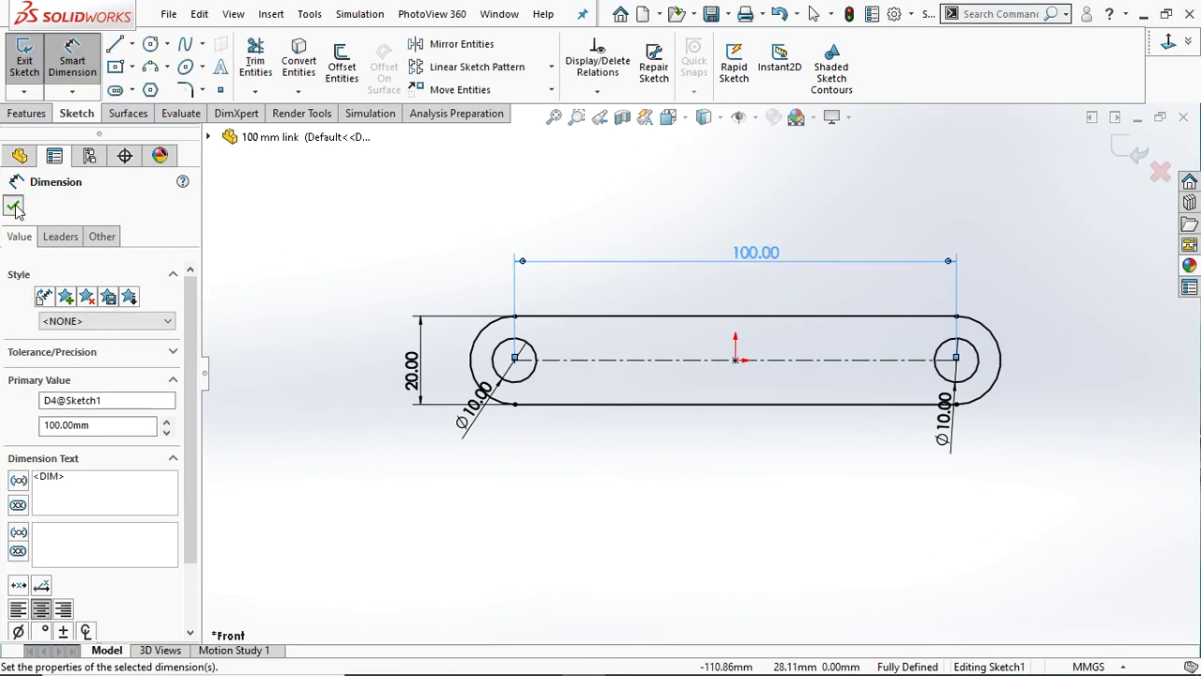
pyautogui.click(13, 209)
pyautogui.click(1124, 148)
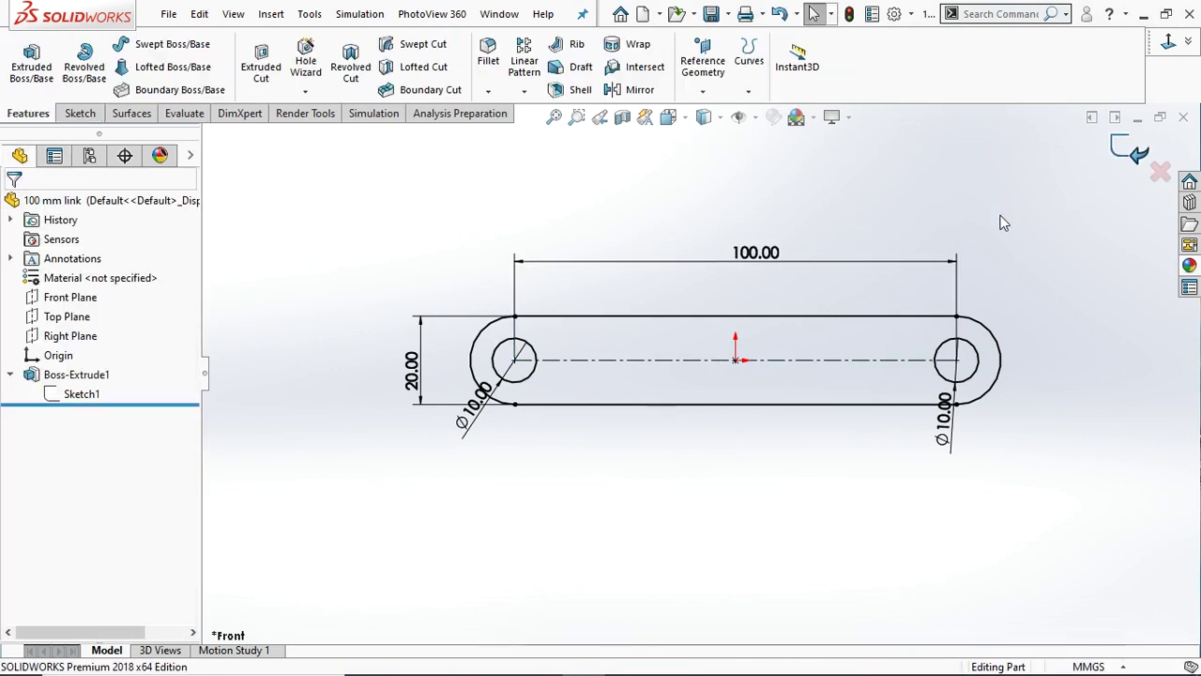
# Save the 100 mm link, inspect it in 3-D, and close it
pyautogui.click(167, 14)
pyautogui.click(197, 204)
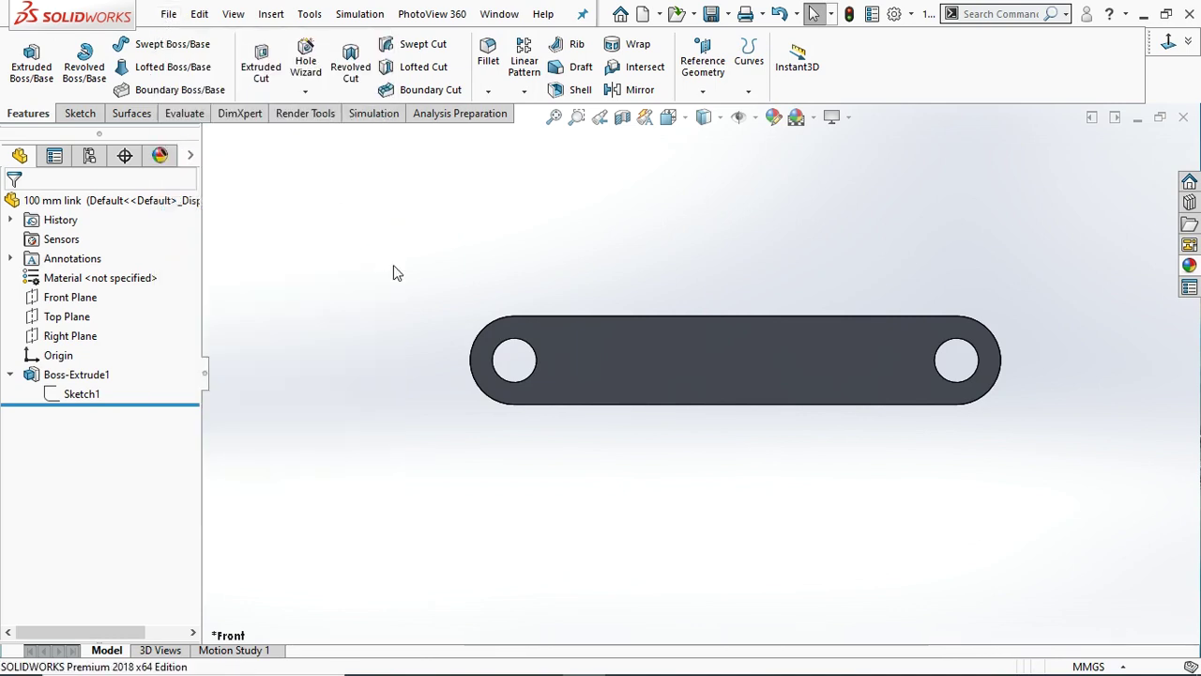
pyautogui.scroll(2, 770, 281)
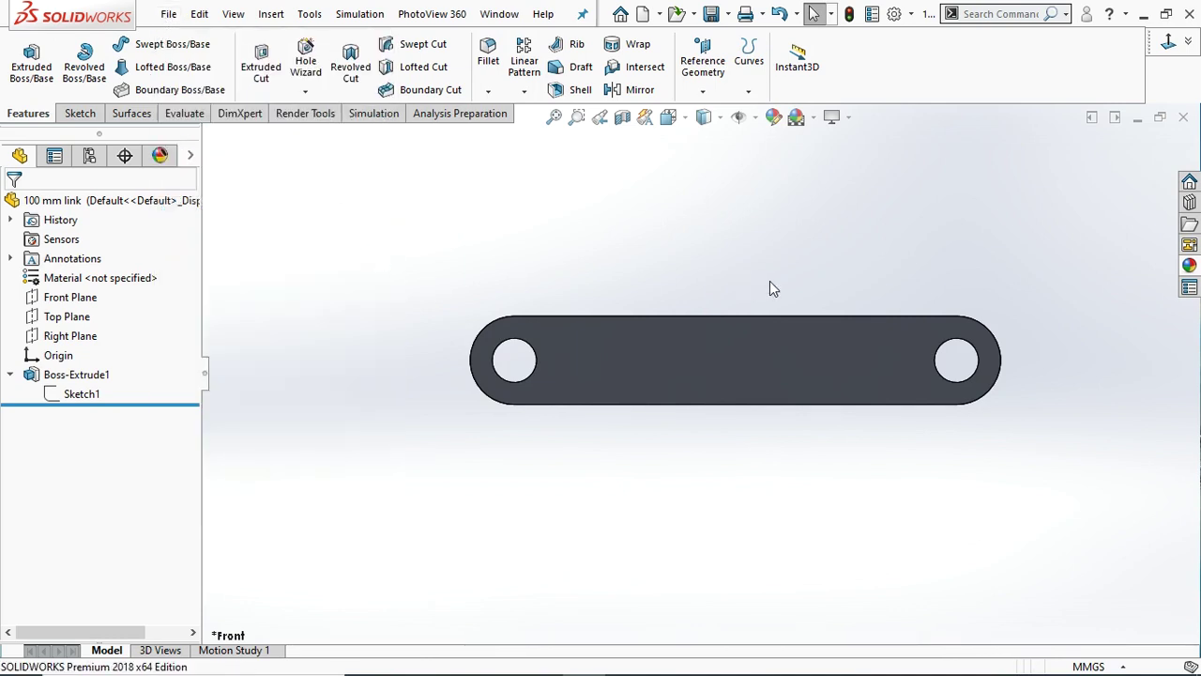
pyautogui.moveTo(781, 277); pyautogui.dragTo(797, 360, button='middle')
pyautogui.moveTo(700, 367); pyautogui.dragTo(732, 354, button='middle')
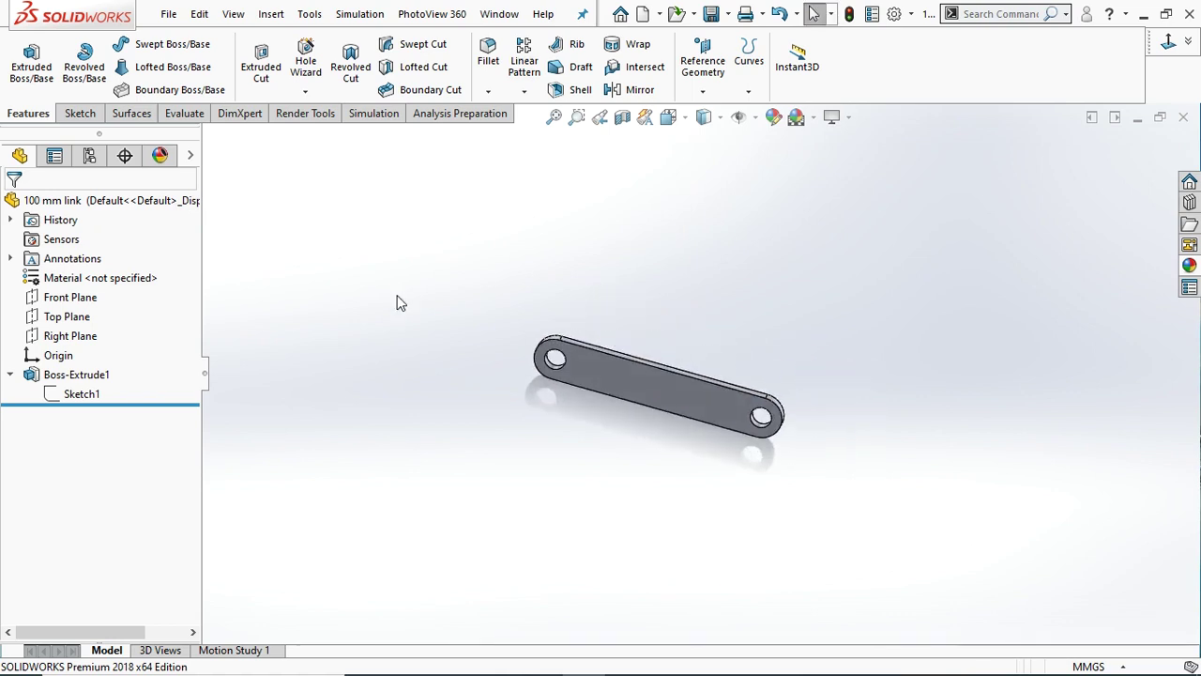
pyautogui.click(1183, 119)
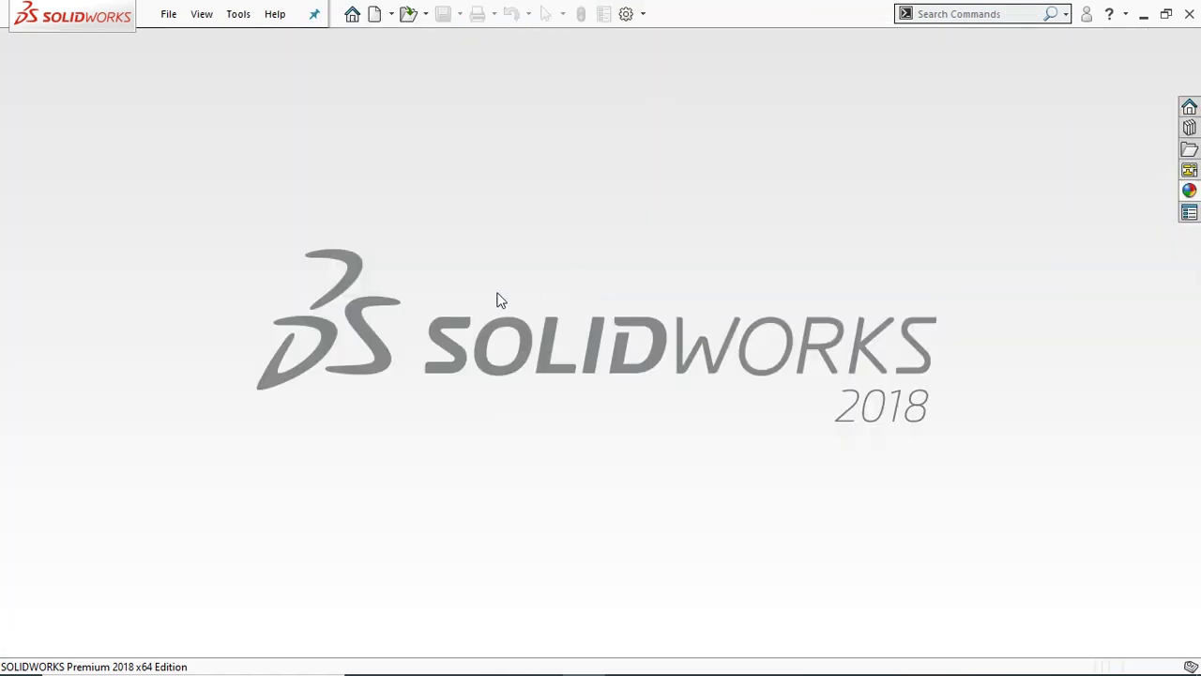
# Create a new assembly and load the 120 mm link as its first component
pyautogui.click(169, 15)
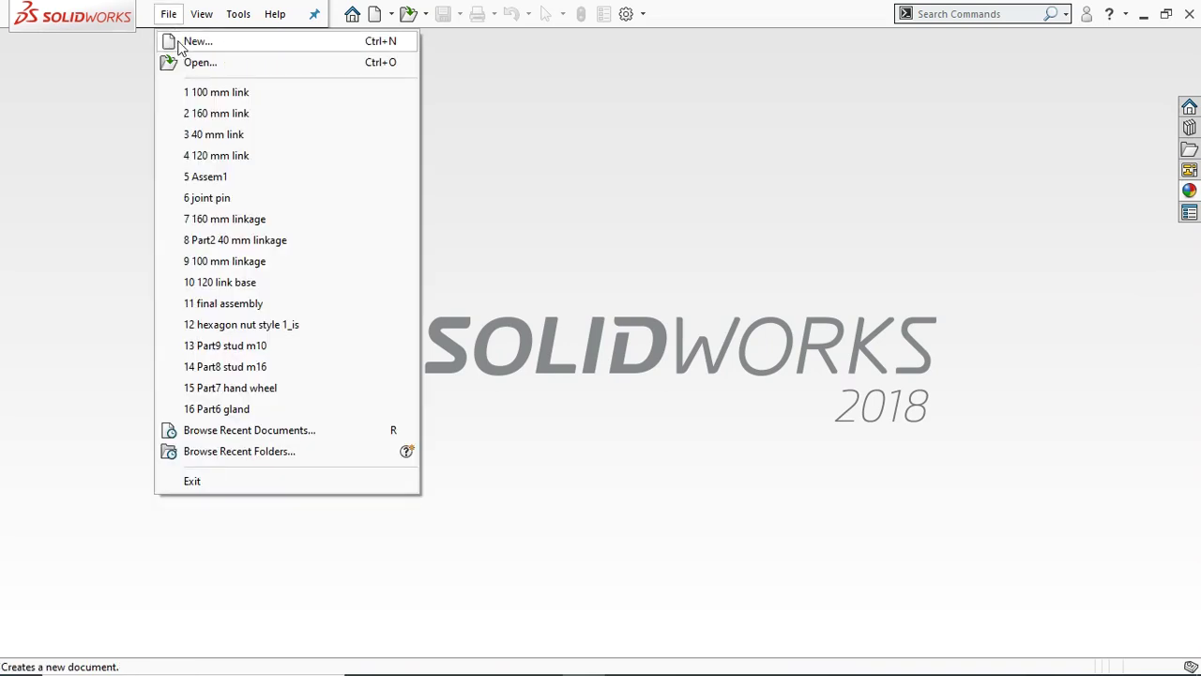
pyautogui.click(192, 42)
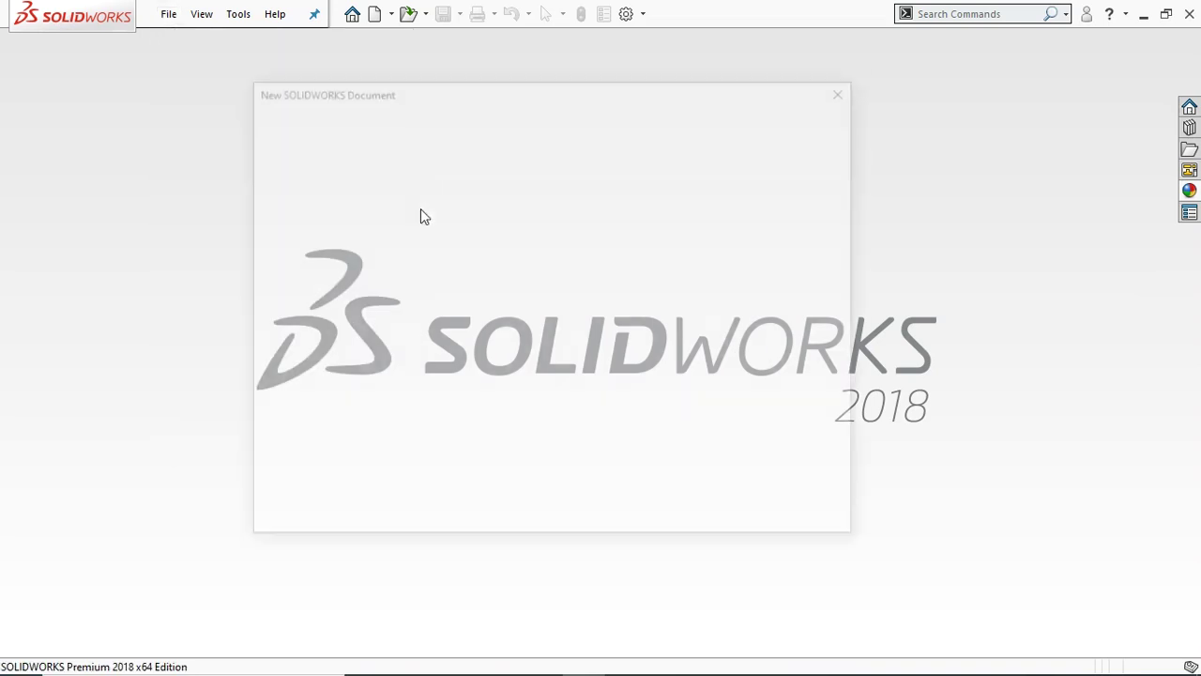
pyautogui.click(628, 508)
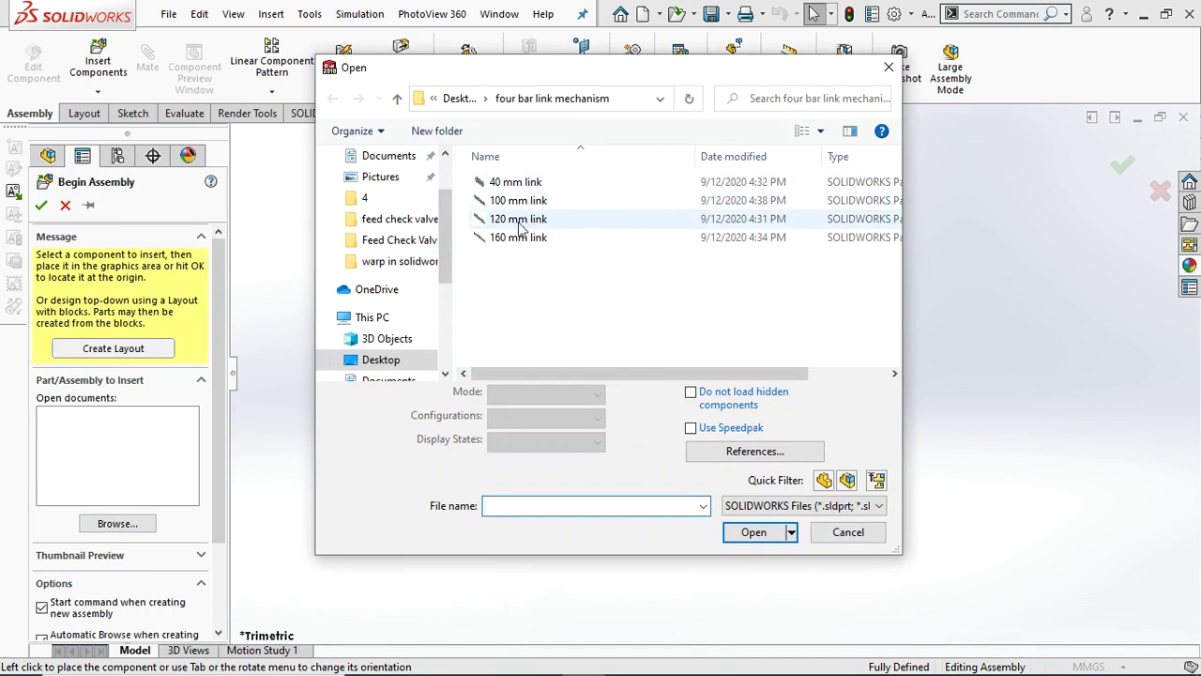
pyautogui.click(520, 223)
pyautogui.click(755, 532)
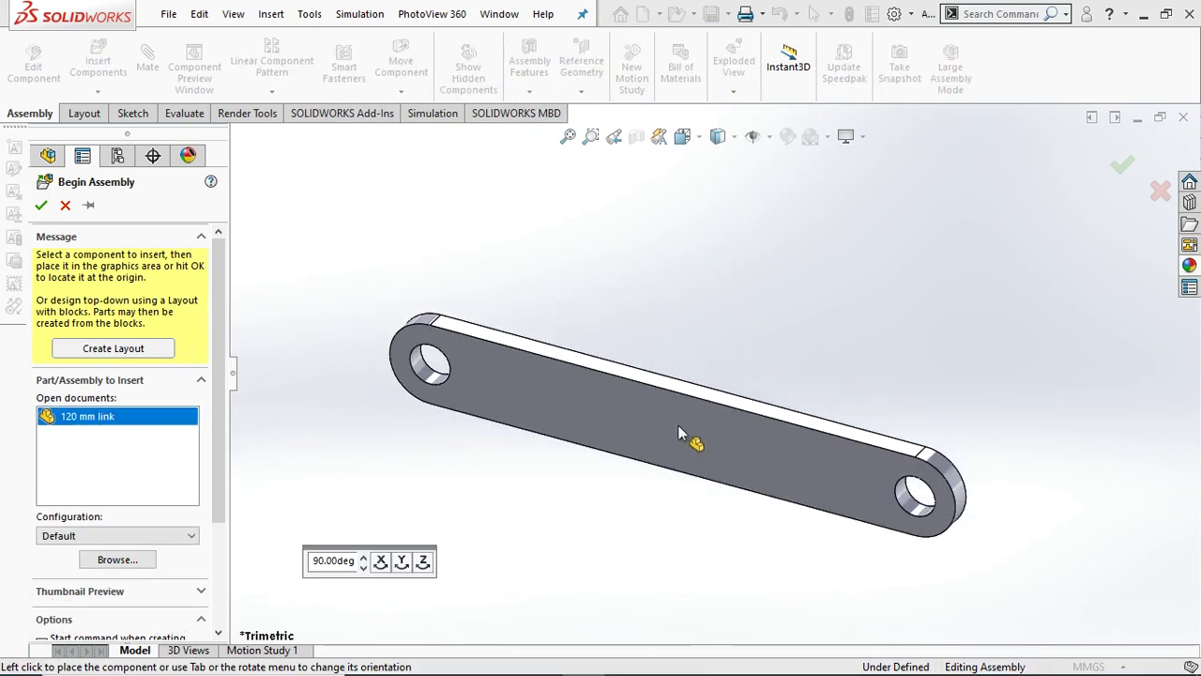
# Place the 120 mm link as the fixed base component, viewed face-on
pyautogui.click(679, 427)
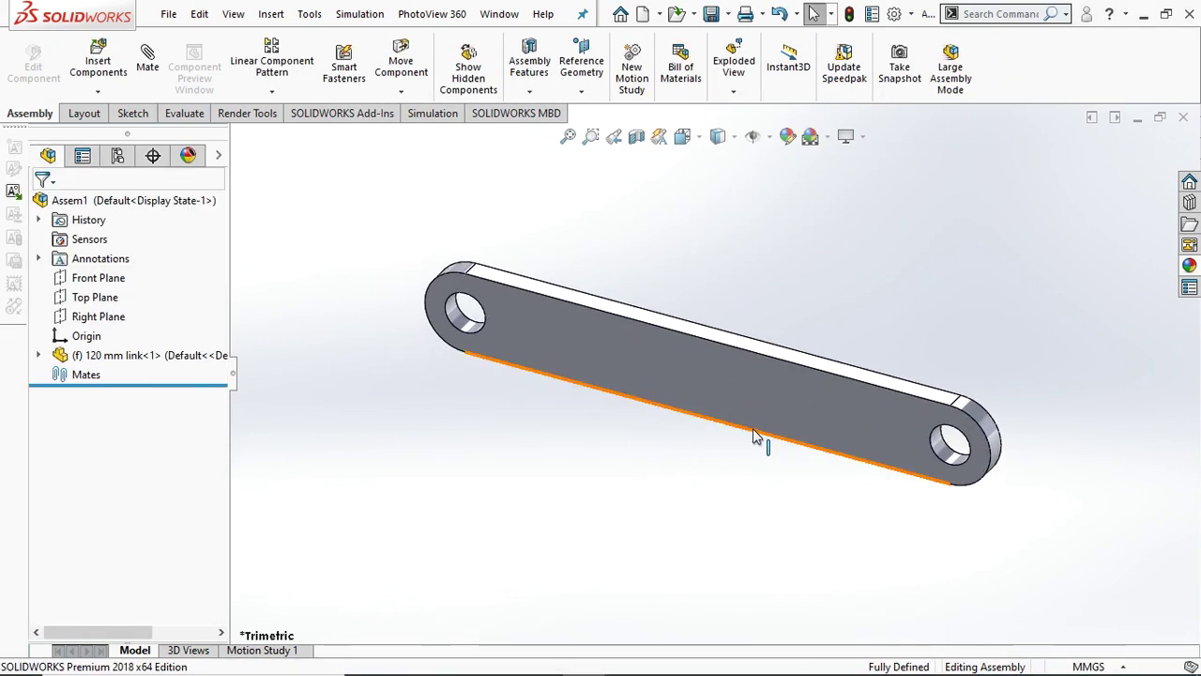
pyautogui.scroll(2, 835, 300)
pyautogui.scroll(-2, 797, 319)
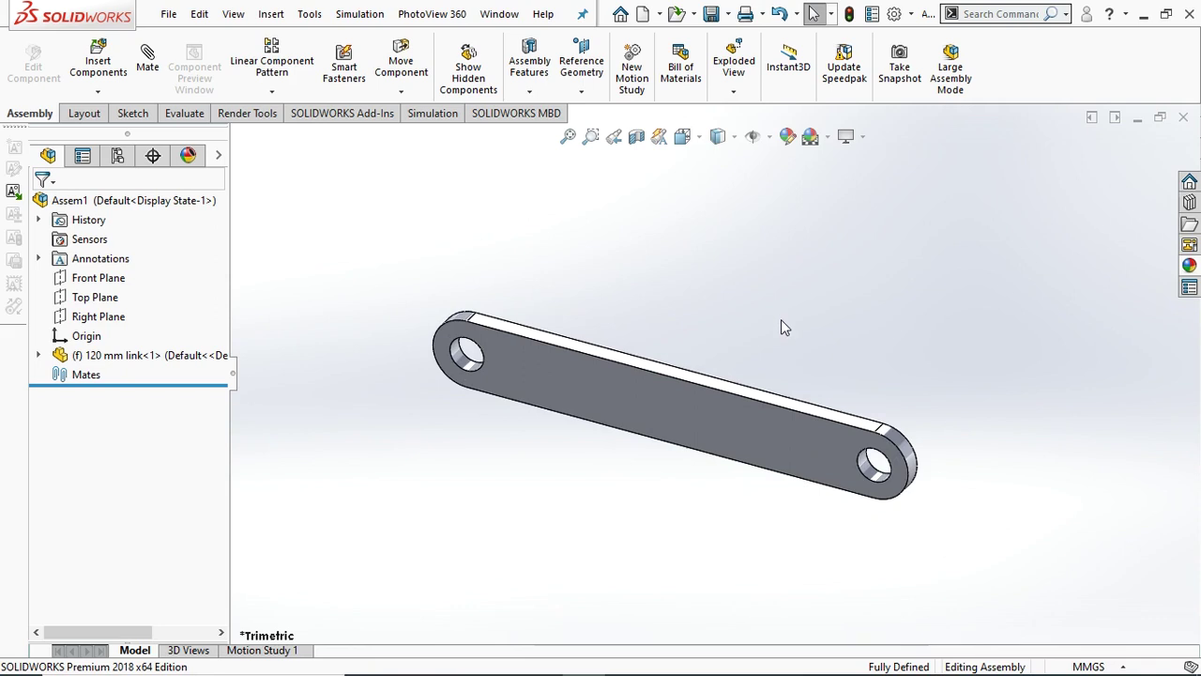
pyautogui.moveTo(582, 321); pyautogui.dragTo(716, 300, button='middle')
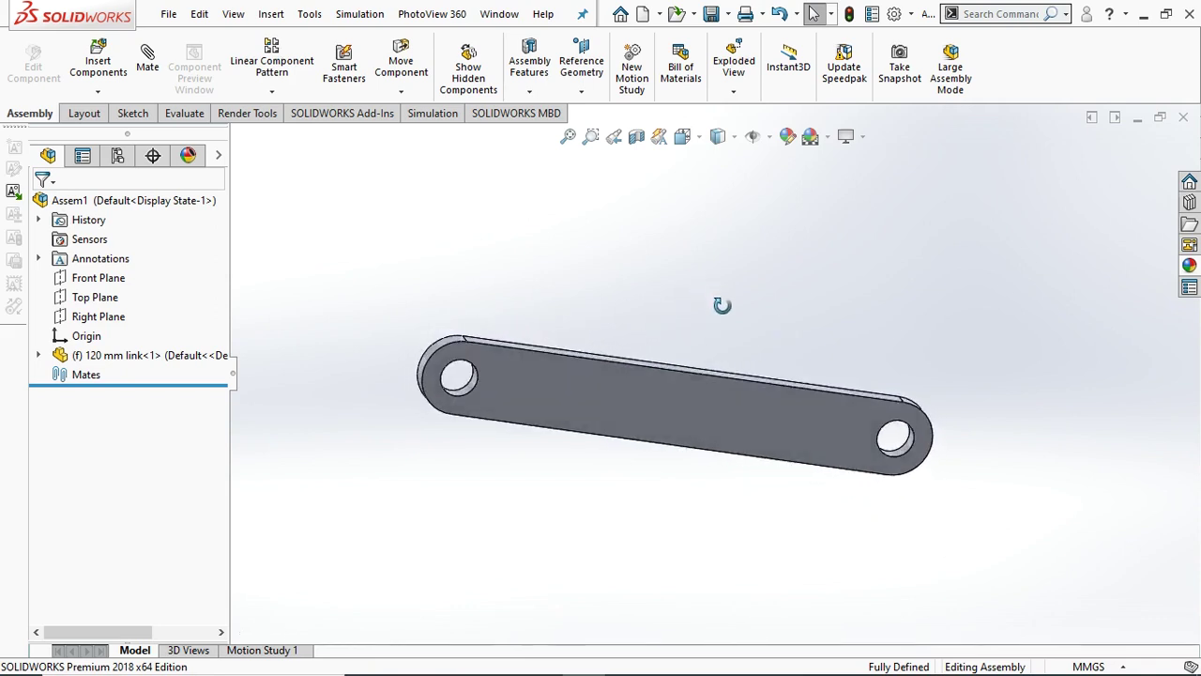
pyautogui.rightClick(703, 316)
pyautogui.press('Escape')
pyautogui.click(629, 399)
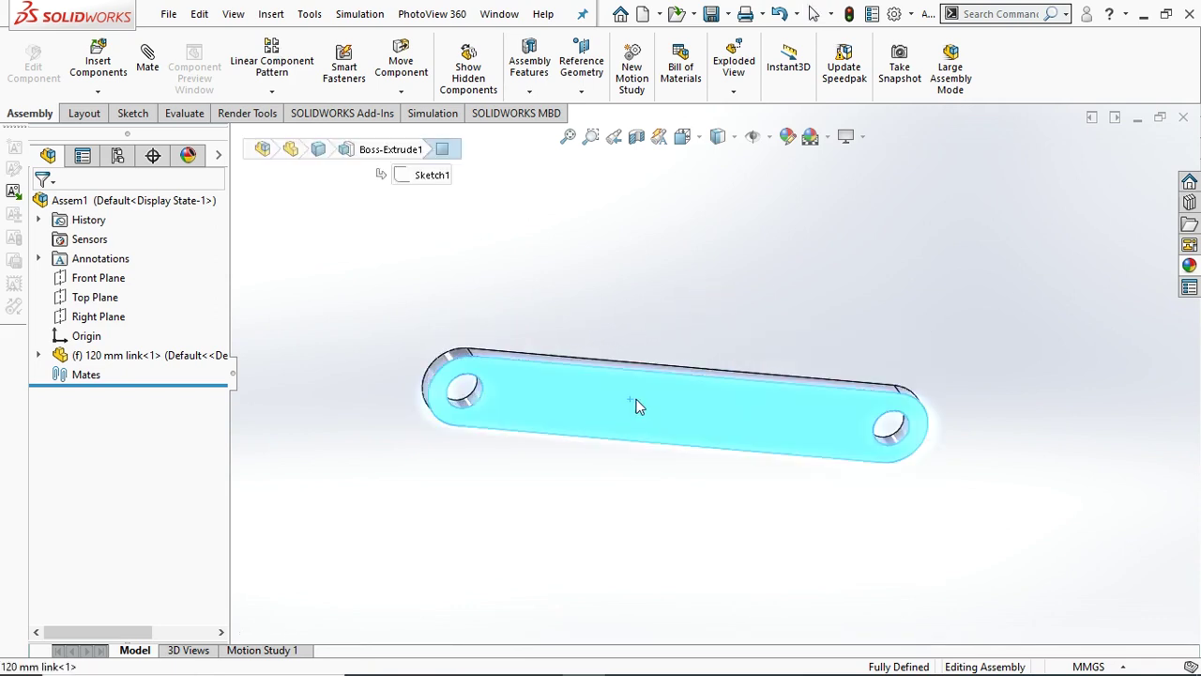
pyautogui.click(787, 346)
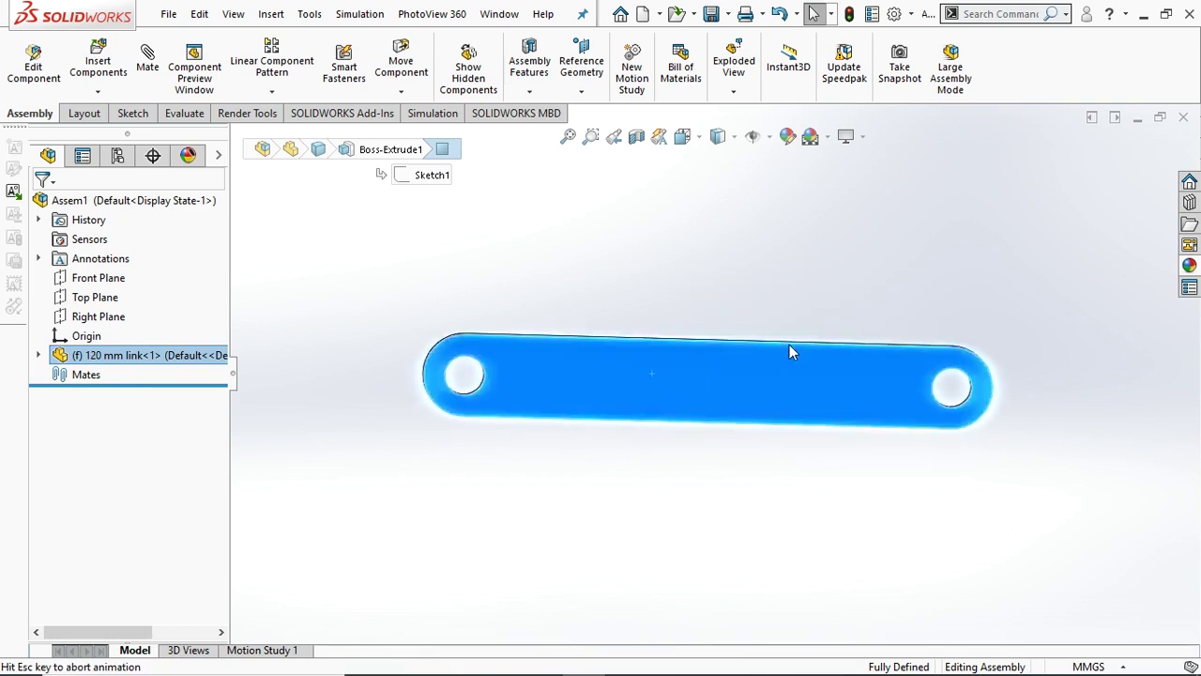
pyautogui.rightClick(844, 293)
pyautogui.click(753, 277)
pyautogui.press('f')
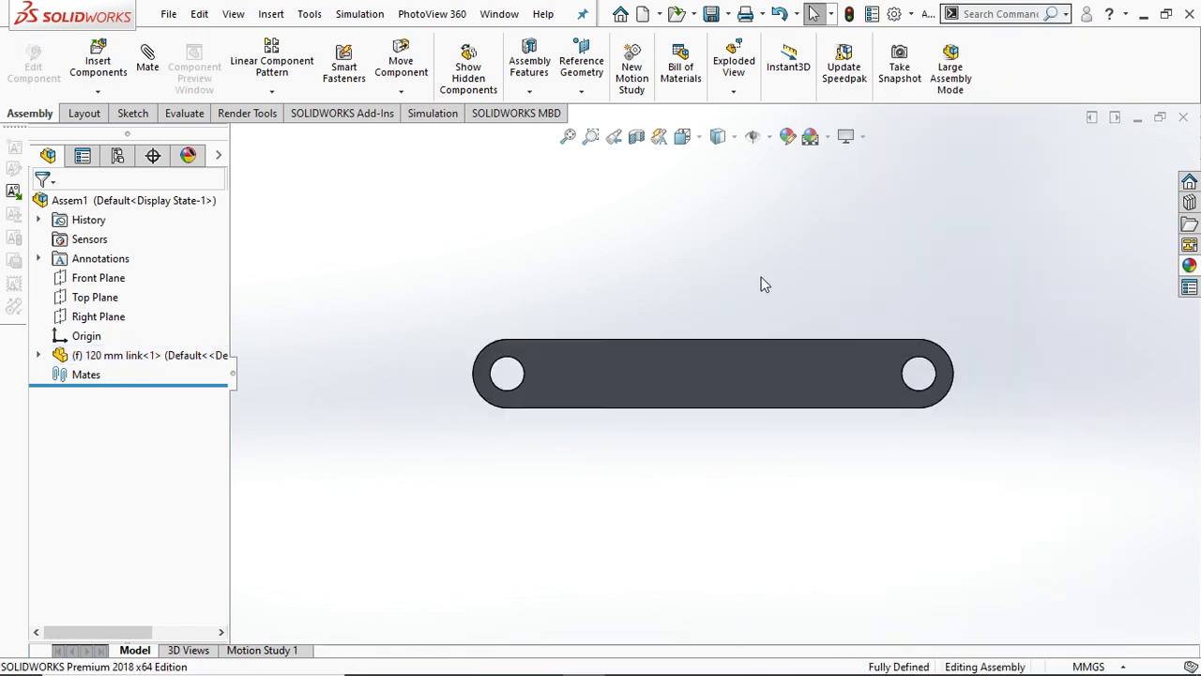
# Apply the Plain White scene and orbit to a tilted 3-D view
pyautogui.click(825, 136)
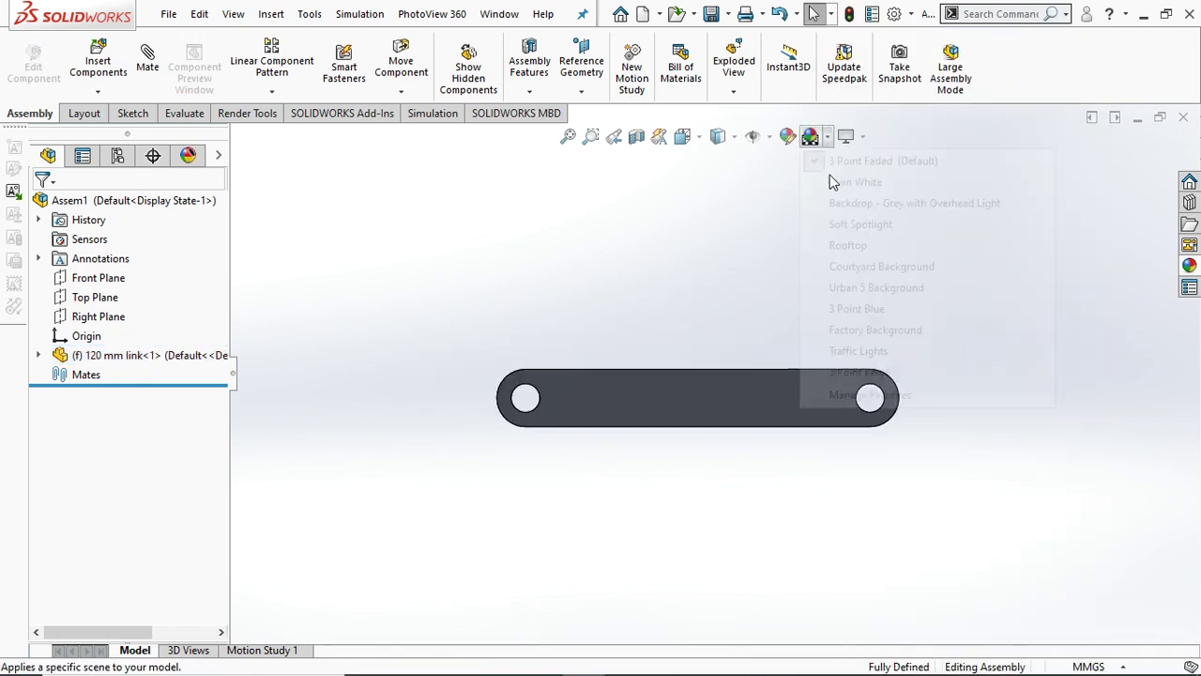
pyautogui.click(836, 179)
pyautogui.moveTo(814, 327); pyautogui.dragTo(739, 272, button='middle')
# Insert the 160 mm, 100 mm and 40 mm links and place each beside the 120 mm link
pyautogui.click(97, 62)
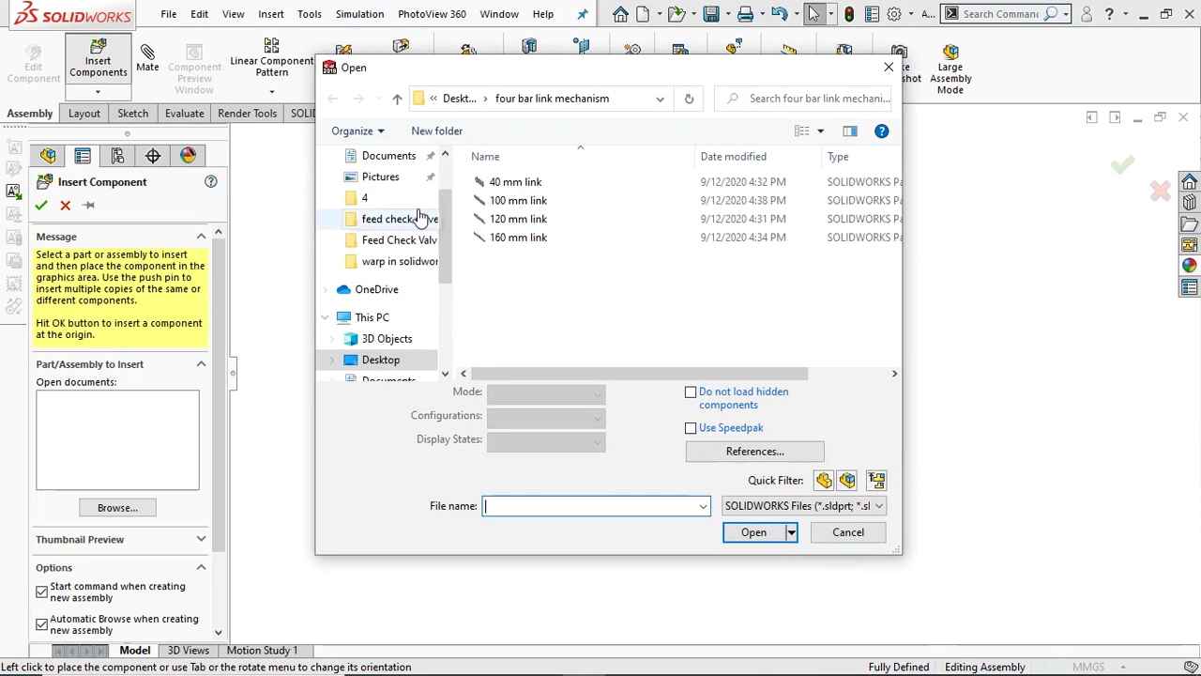
pyautogui.click(504, 238)
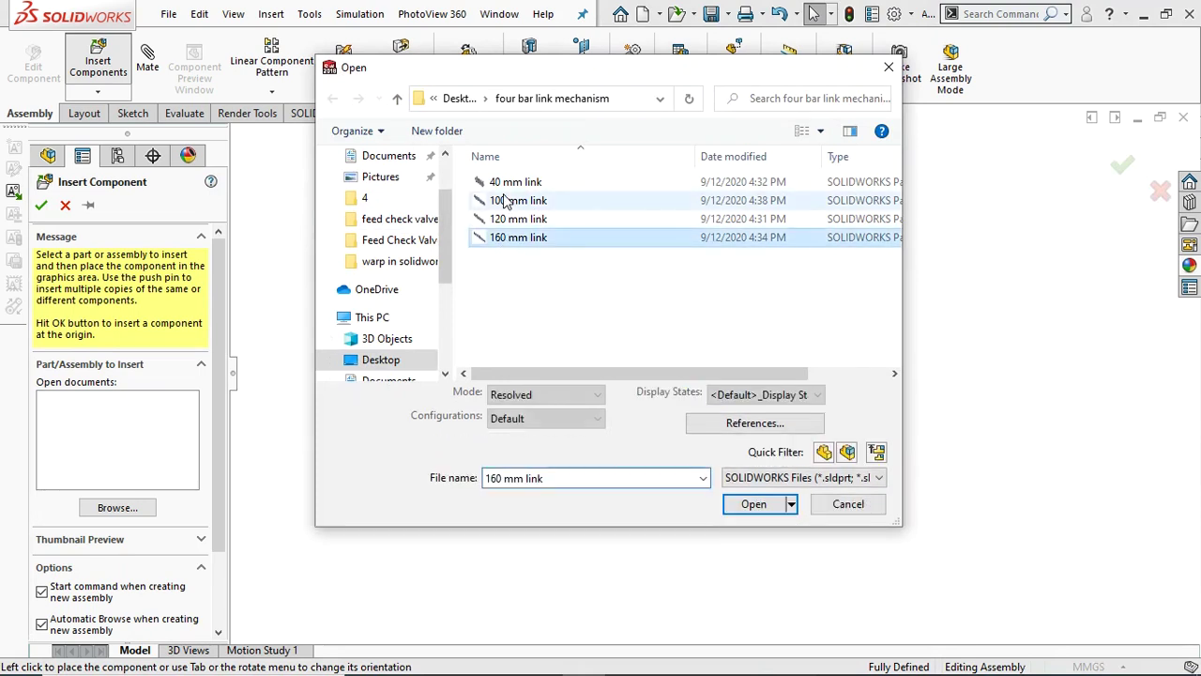
pyautogui.keyDown('ctrl'); pyautogui.click(502, 199); pyautogui.keyUp('ctrl')
pyautogui.keyDown('ctrl'); pyautogui.click(498, 182); pyautogui.keyUp('ctrl')
pyautogui.click(752, 532)
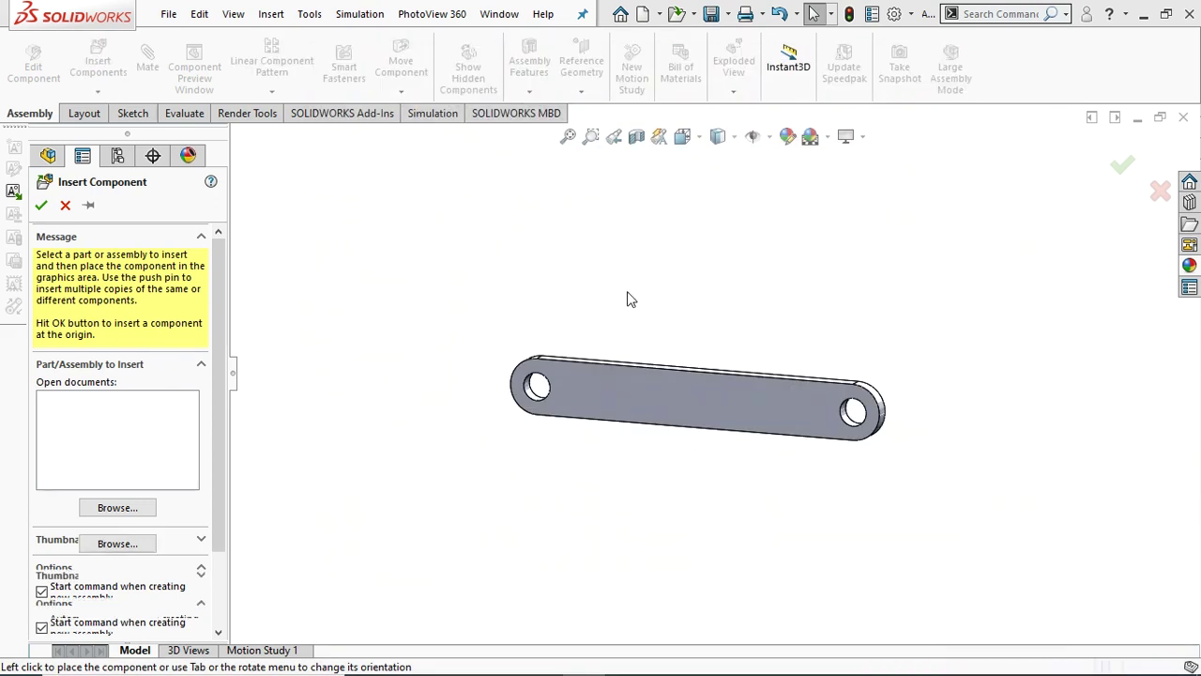
pyautogui.click(818, 242)
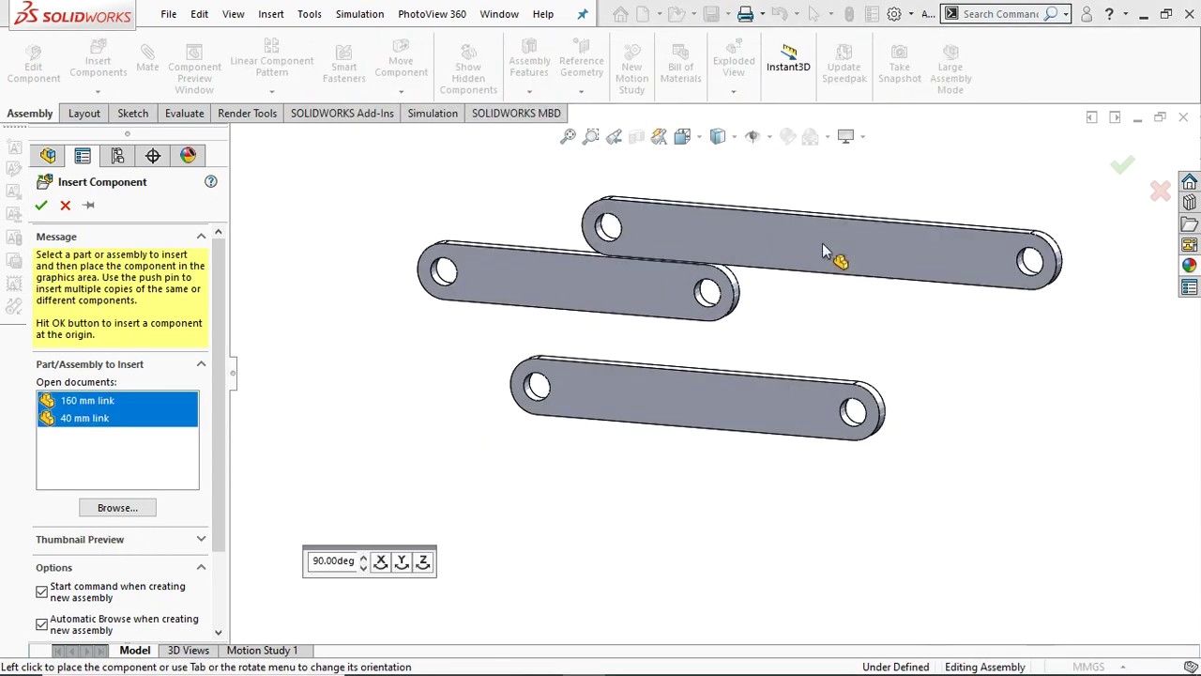
pyautogui.click(882, 312)
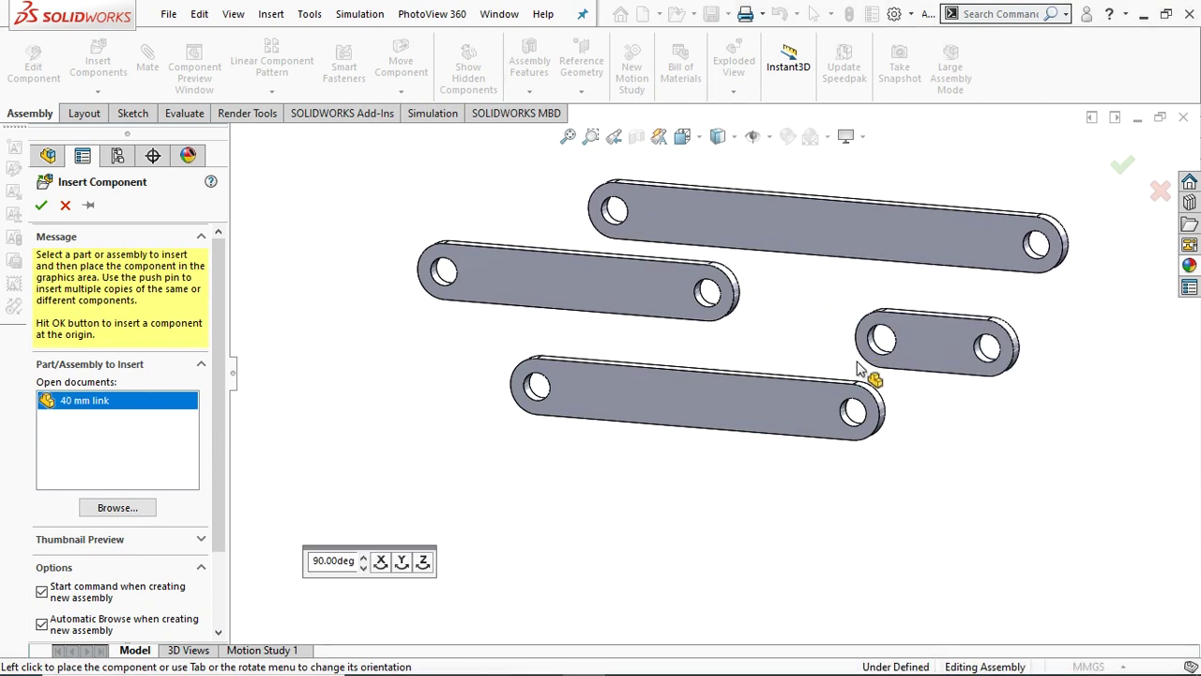
pyautogui.click(856, 367)
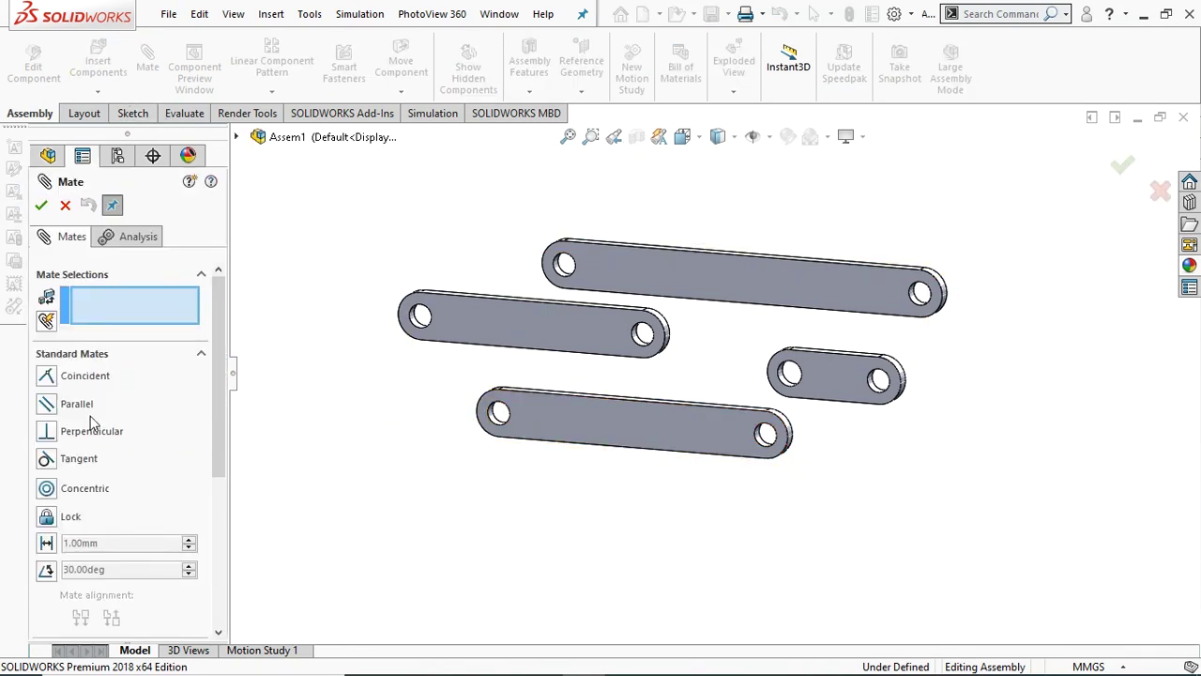
# Mate the 40 mm link concentric to the 120 mm link's right hole and swing it to test
pyautogui.click(87, 492)
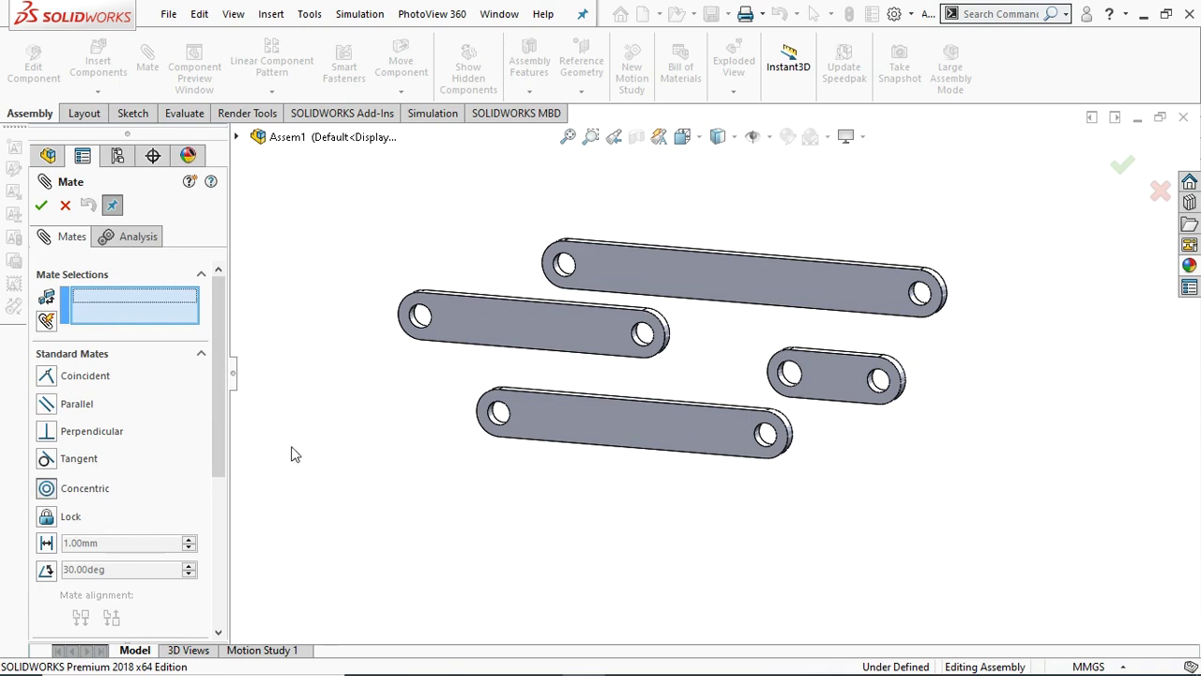
pyautogui.click(877, 379)
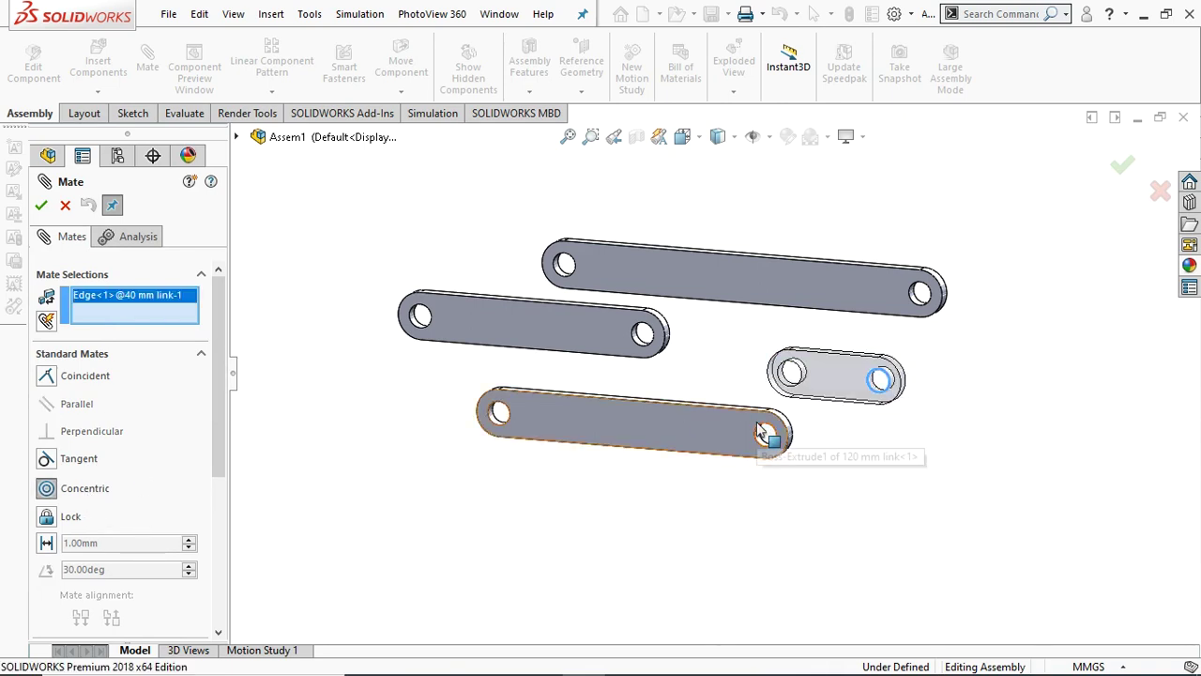
pyautogui.click(764, 435)
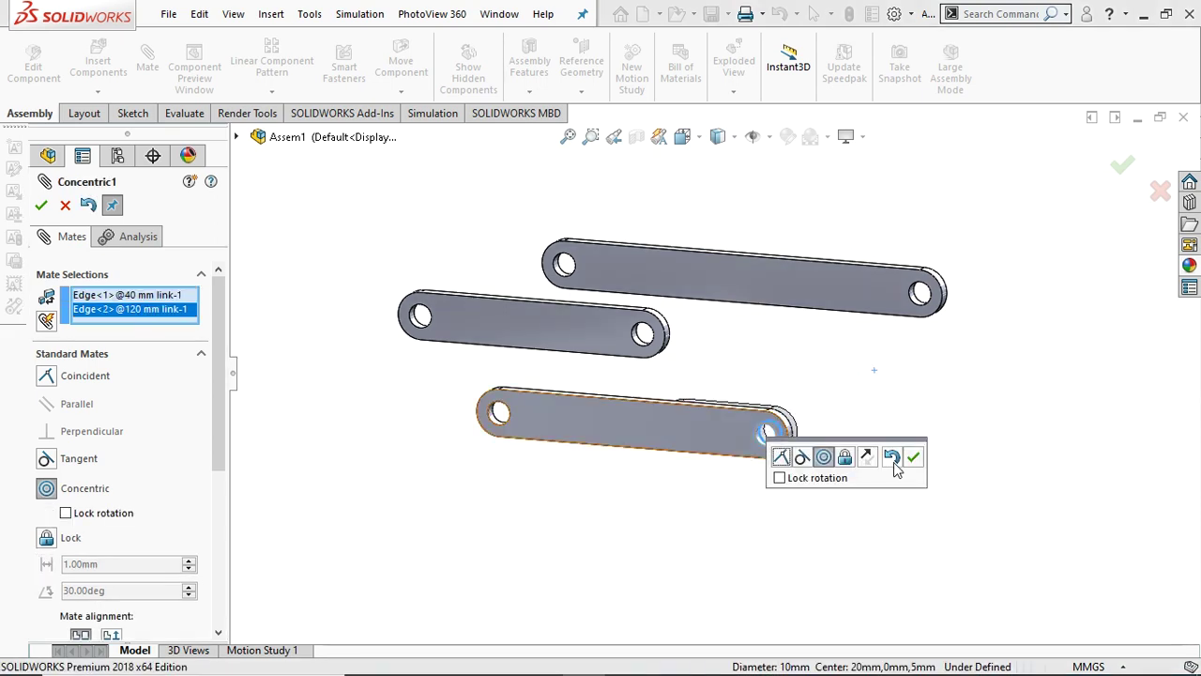
pyautogui.click(914, 457)
pyautogui.moveTo(842, 437); pyautogui.dragTo(708, 450, button='middle')
pyautogui.moveTo(669, 404); pyautogui.dragTo(612, 432)
pyautogui.moveTo(760, 436); pyautogui.dragTo(847, 375, button='middle')
pyautogui.moveTo(644, 416); pyautogui.dragTo(644, 332)
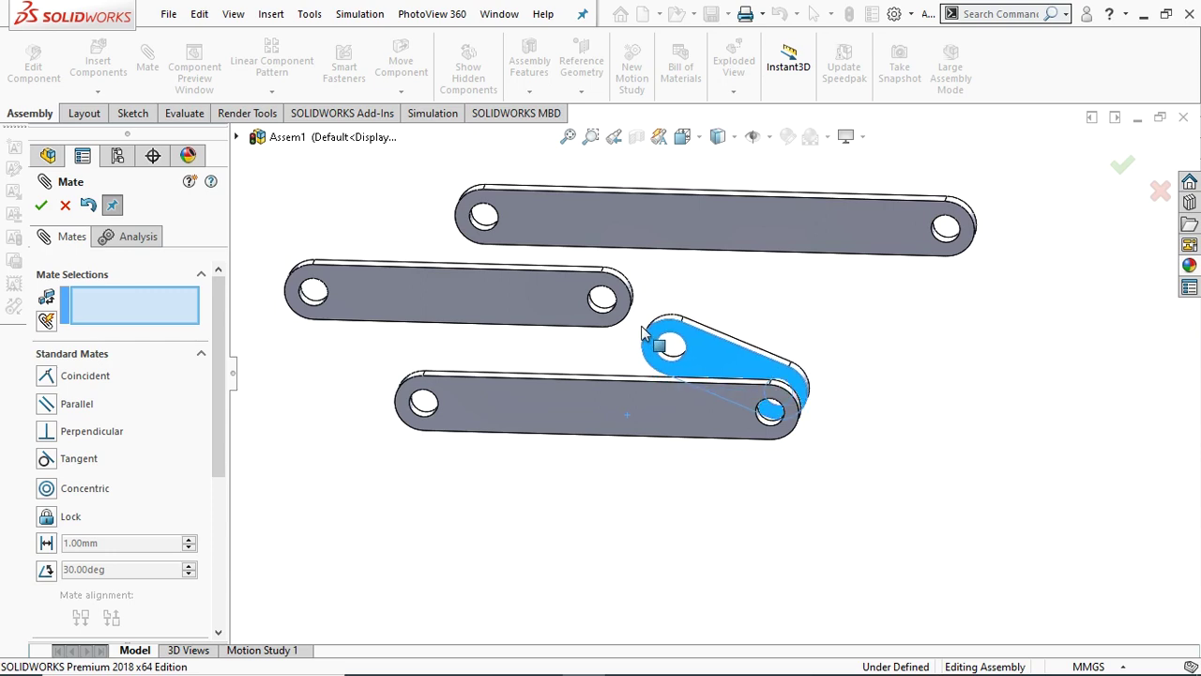
pyautogui.moveTo(766, 370); pyautogui.dragTo(869, 419)
pyautogui.moveTo(882, 424); pyautogui.dragTo(825, 415, button='middle')
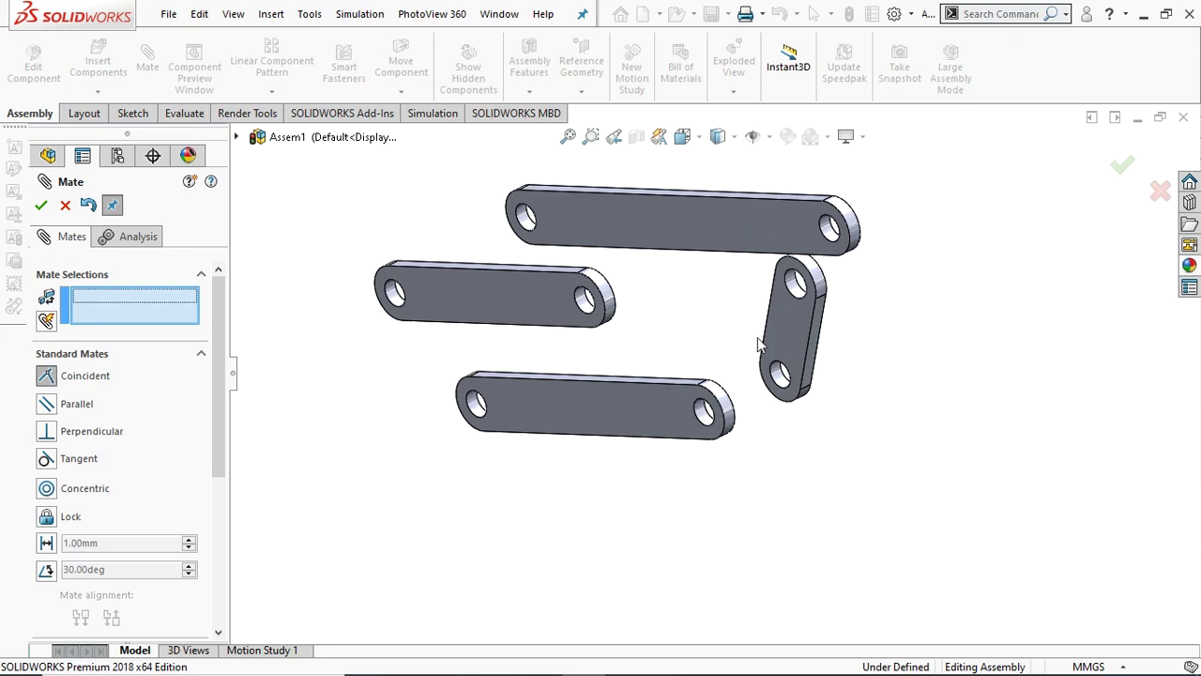
# Try a flush face mate between the 40 mm and 120 mm links, then cancel it
pyautogui.click(795, 335)
pyautogui.click(662, 405)
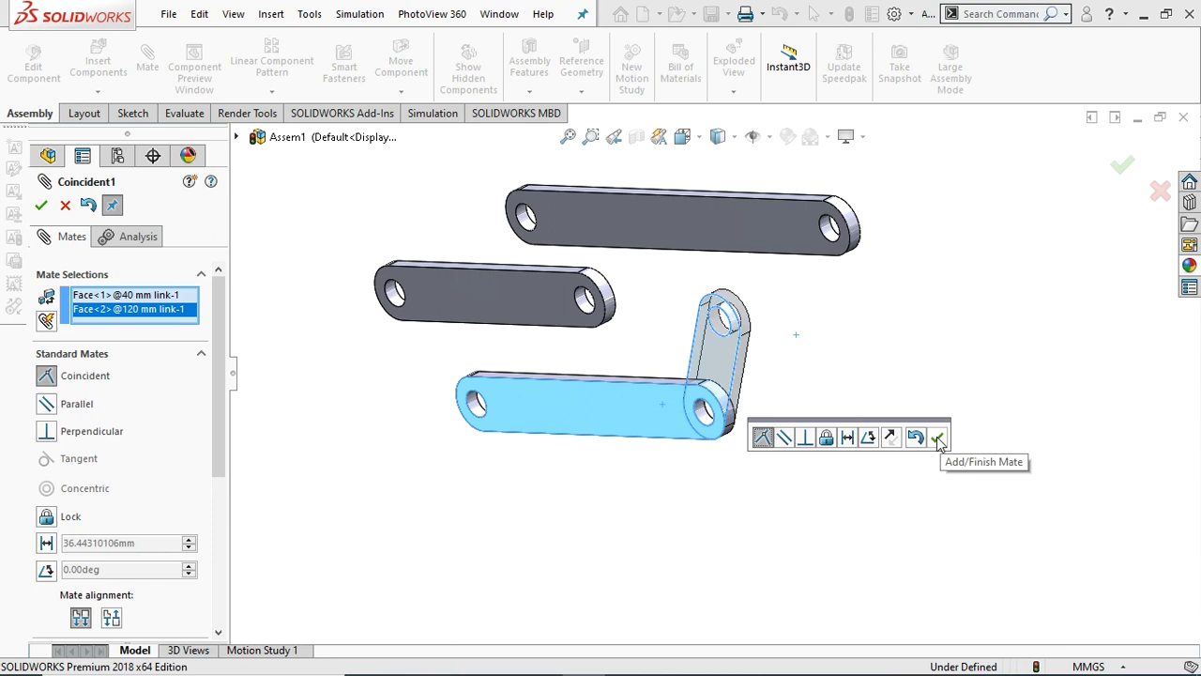
pyautogui.moveTo(894, 383); pyautogui.dragTo(864, 406, button='middle')
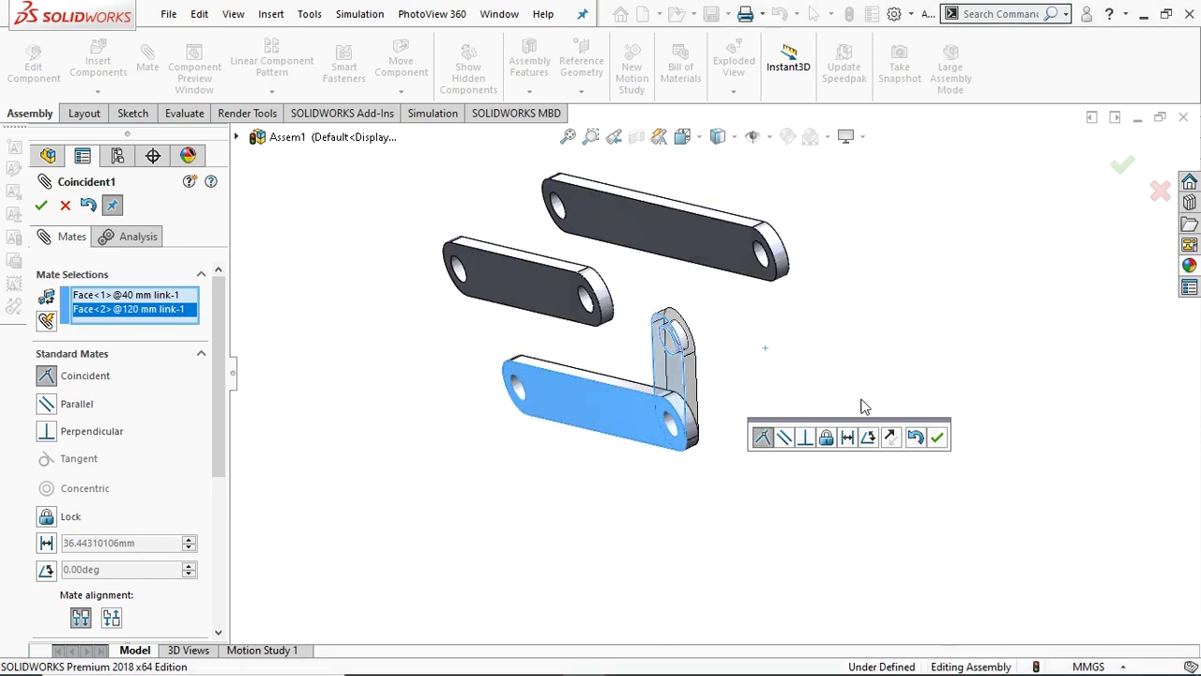
pyautogui.click(66, 206)
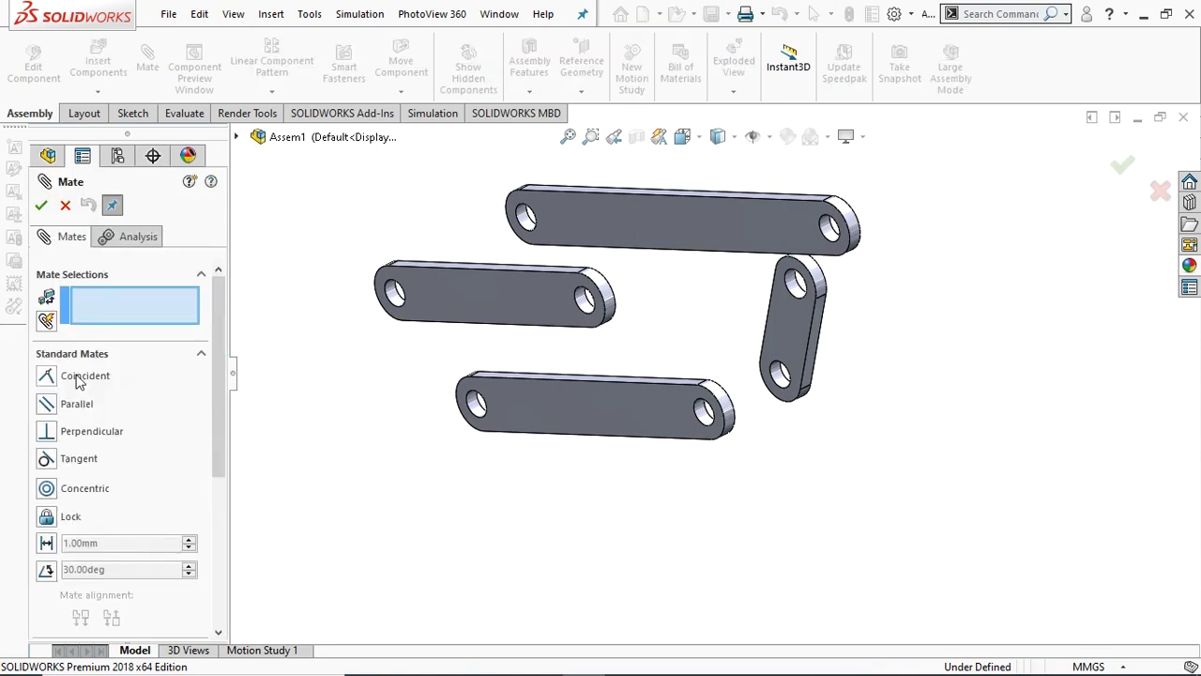
# Mate the 40 mm link's face coincident with the 120 mm link's face
pyautogui.moveTo(893, 380); pyautogui.dragTo(751, 409, button='middle')
pyautogui.click(699, 403)
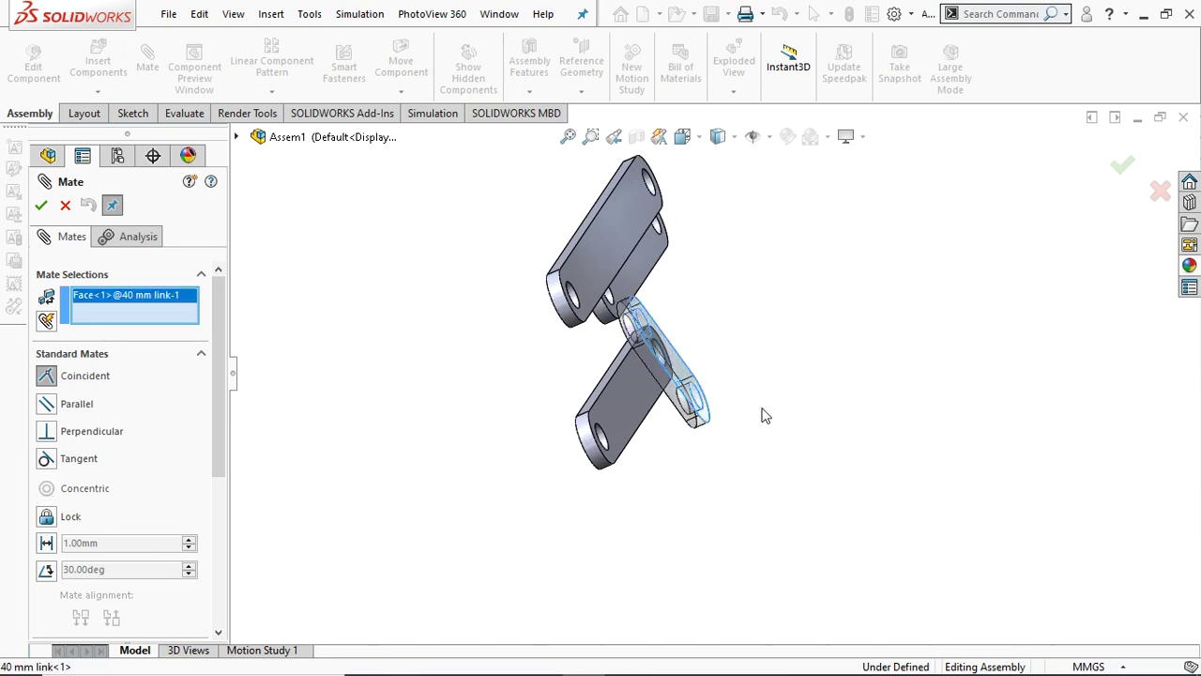
pyautogui.hotkey('ctrl', '7')
pyautogui.click(751, 431)
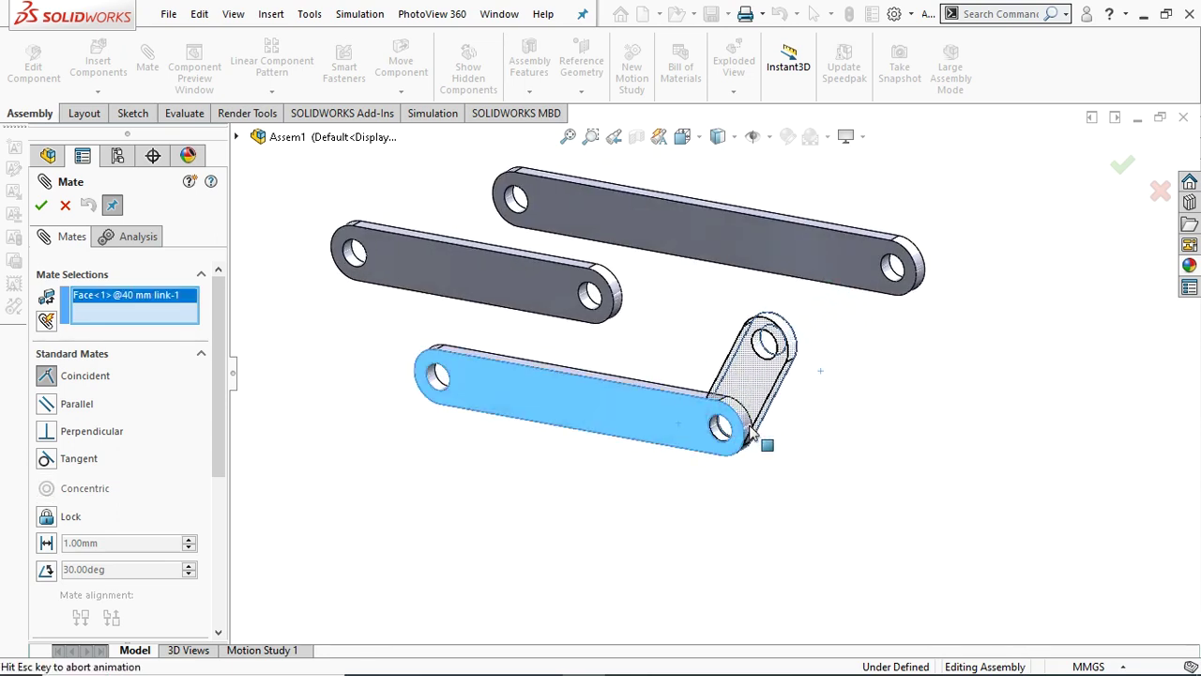
pyautogui.click(754, 432)
pyautogui.click(955, 455)
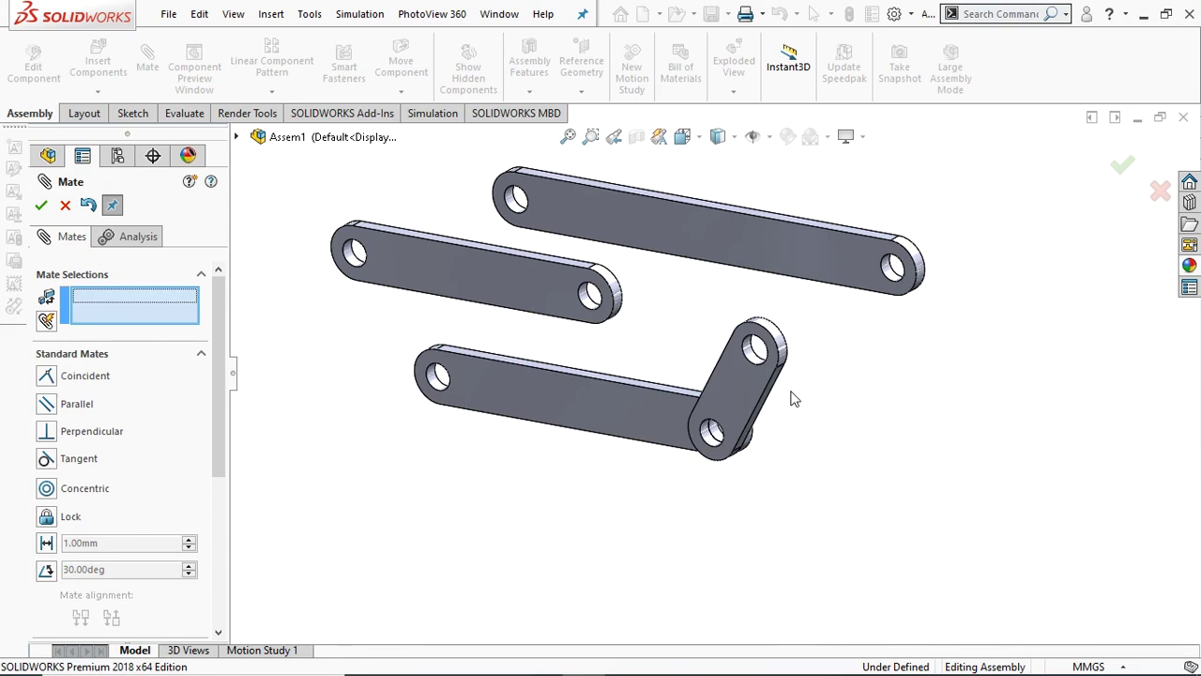
# Mate the 100 mm link's flat face coincident with the 120 mm link's face
pyautogui.scroll(3, 656, 432)
pyautogui.scroll(-2, 574, 334)
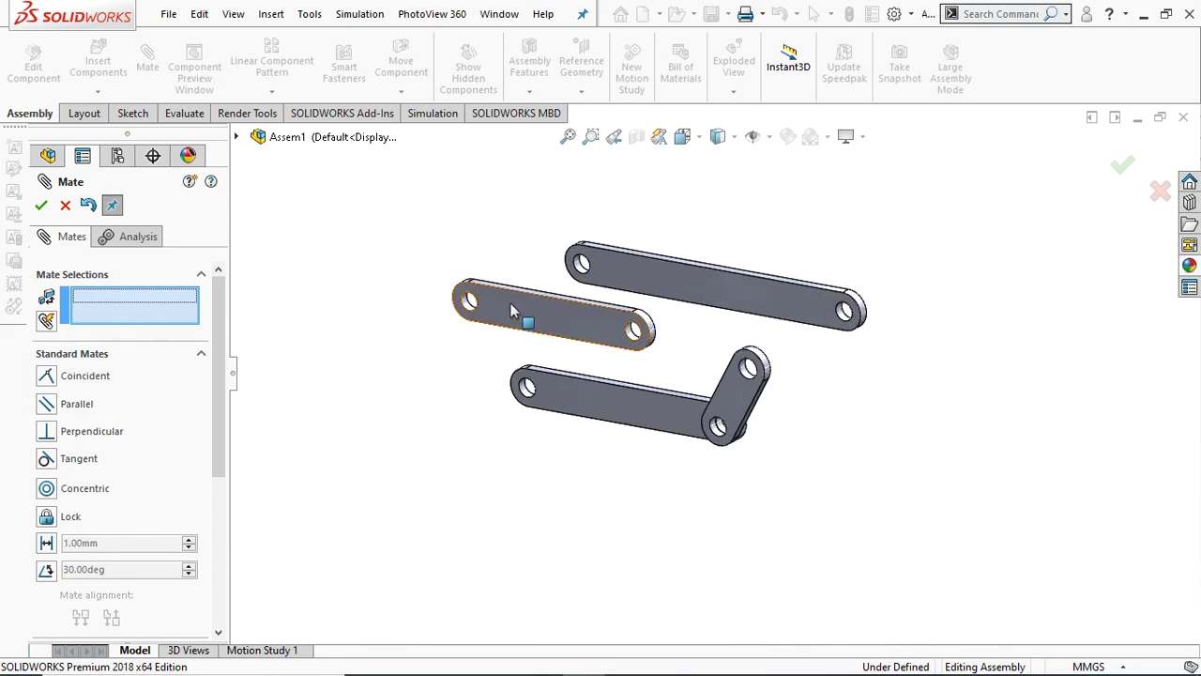
pyautogui.moveTo(509, 303); pyautogui.dragTo(618, 361, button='middle')
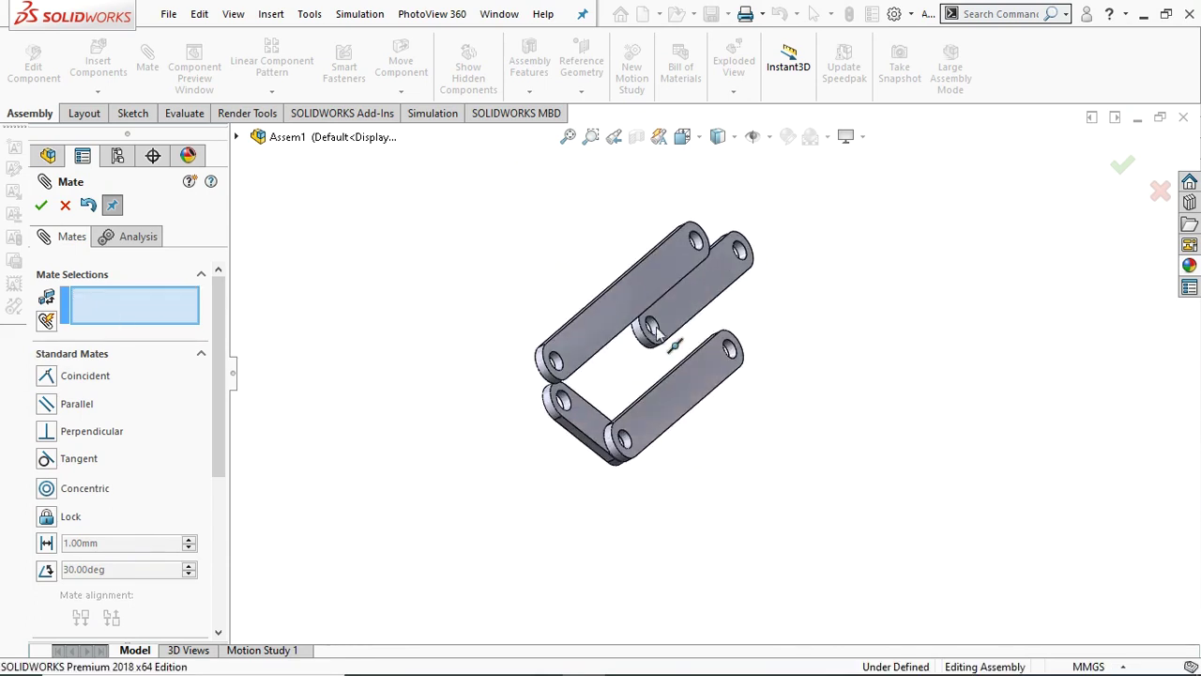
pyautogui.click(721, 280)
pyautogui.moveTo(789, 335); pyautogui.dragTo(695, 404, button='middle')
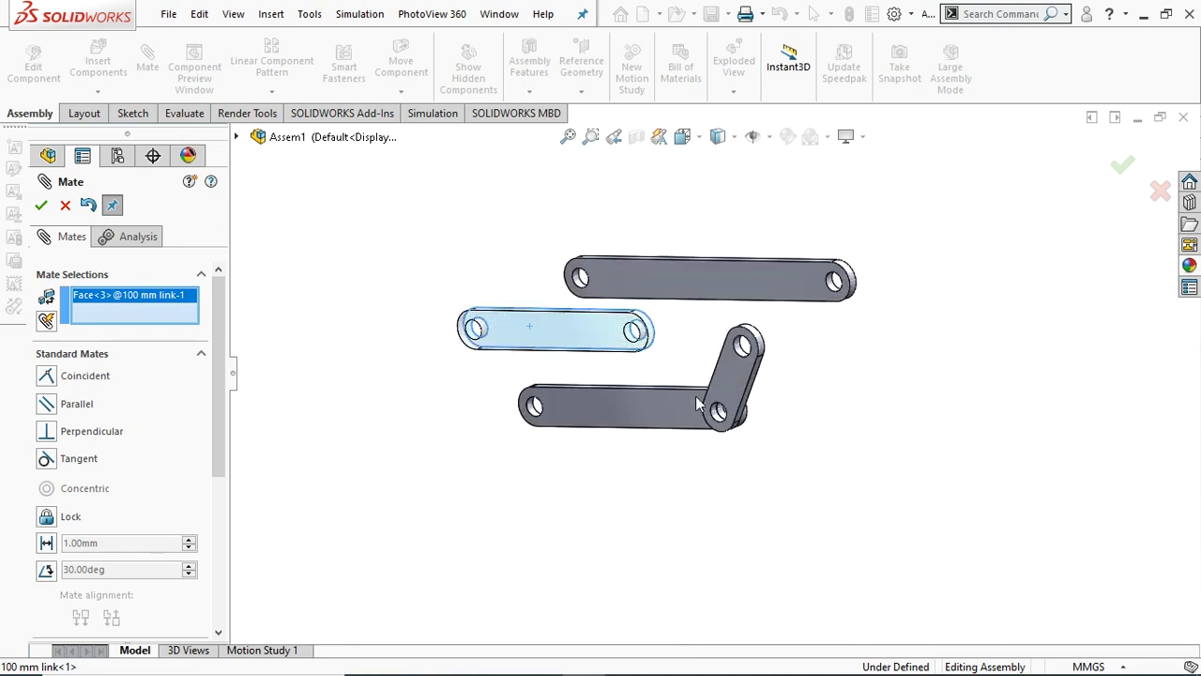
pyautogui.click(628, 411)
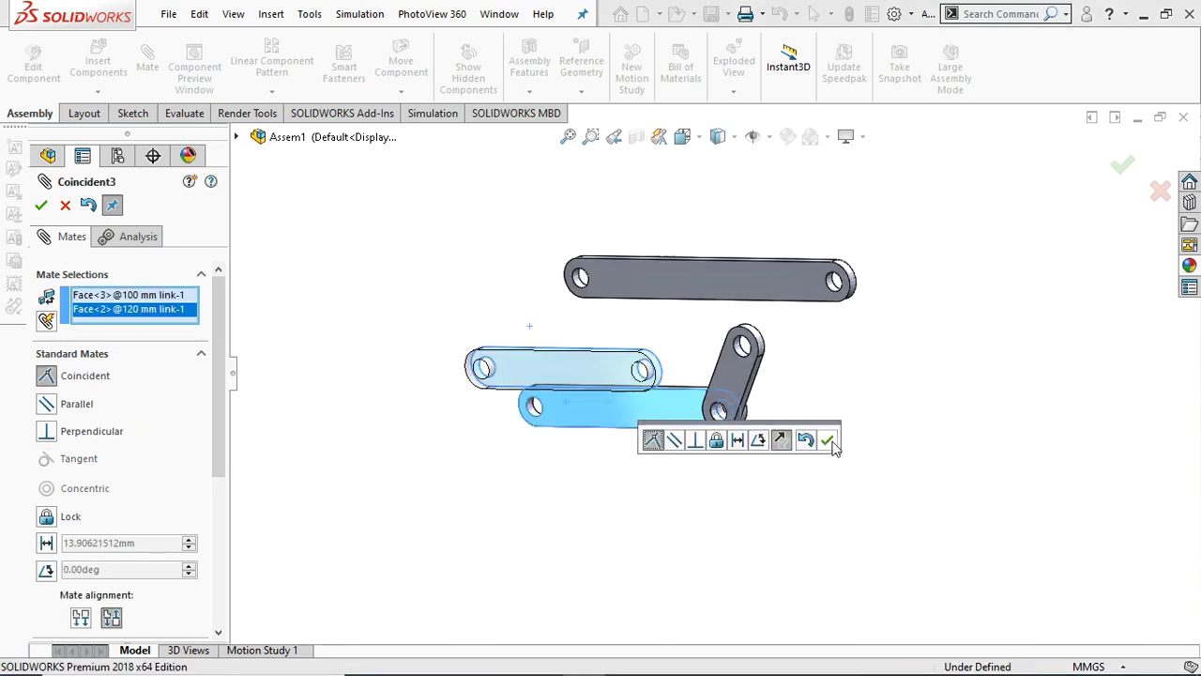
pyautogui.click(826, 439)
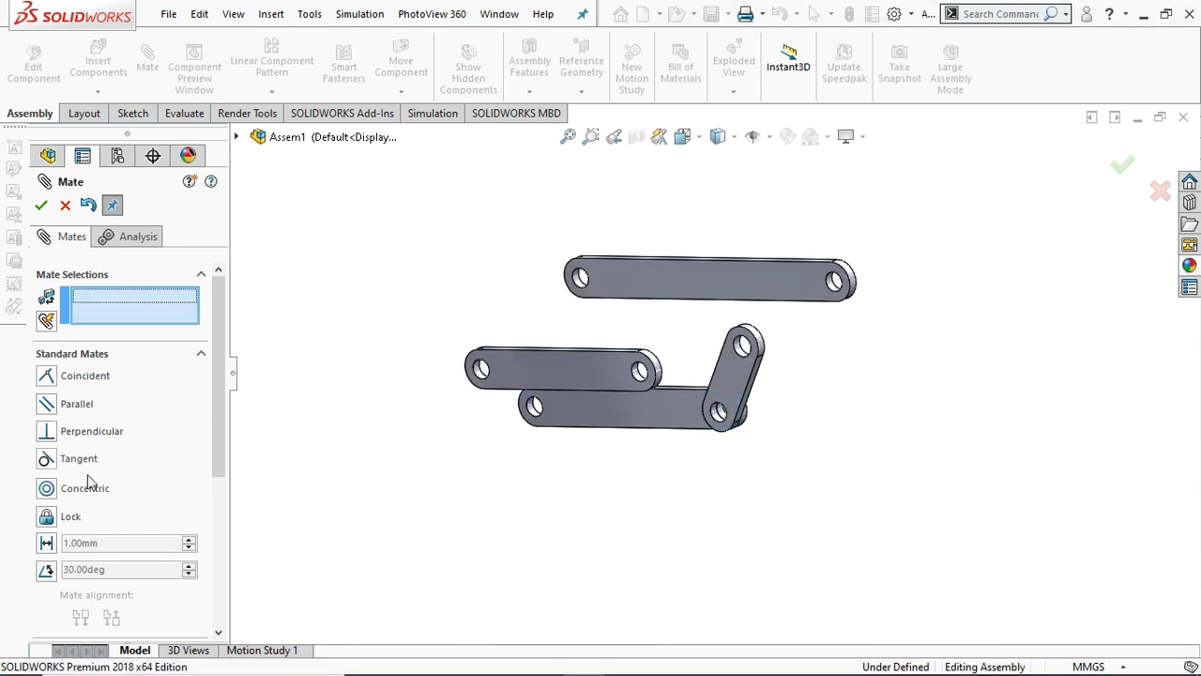
# Pin the 100 mm link concentric to the 120 mm link's left hole and swing it upright
pyautogui.click(480, 368)
pyautogui.click(531, 418)
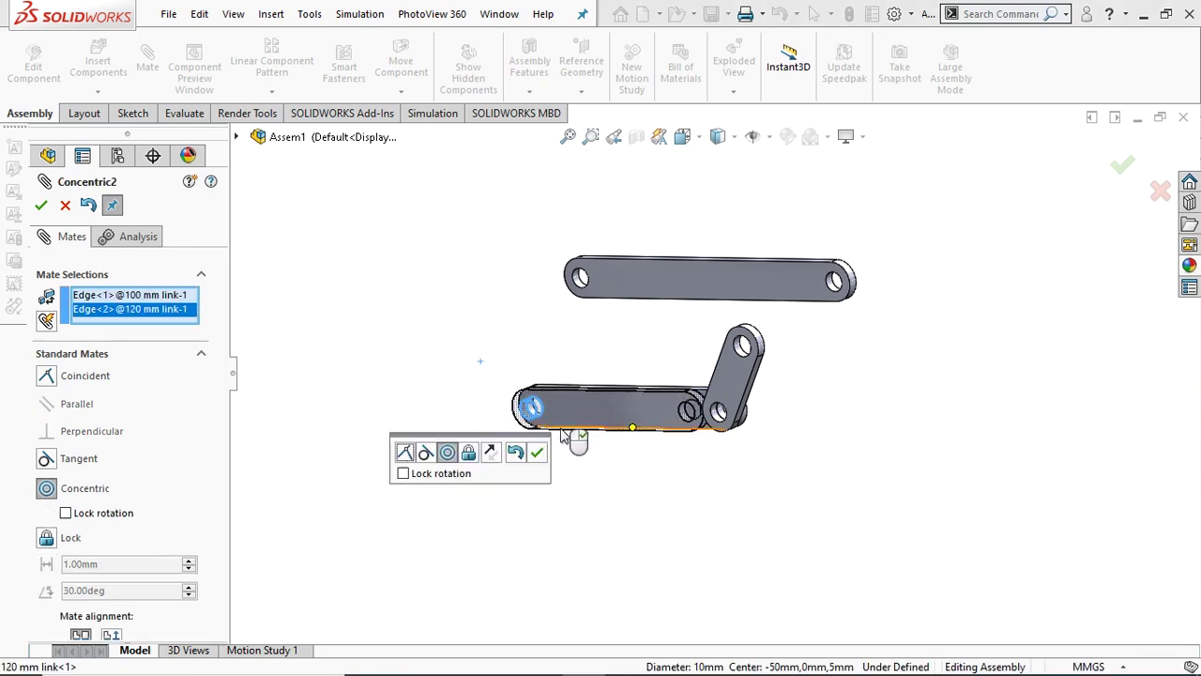
pyautogui.press('Return')
pyautogui.moveTo(650, 405); pyautogui.dragTo(474, 282)
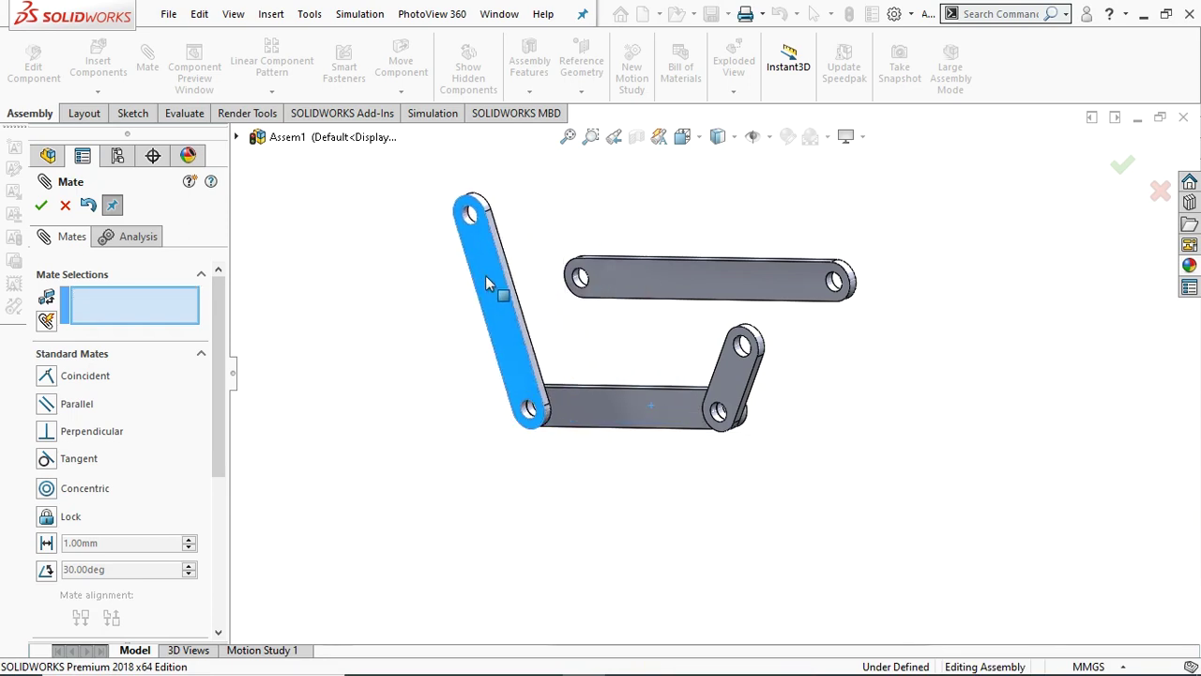
pyautogui.scroll(-2, 610, 357)
pyautogui.moveTo(652, 359); pyautogui.dragTo(804, 348, button='middle')
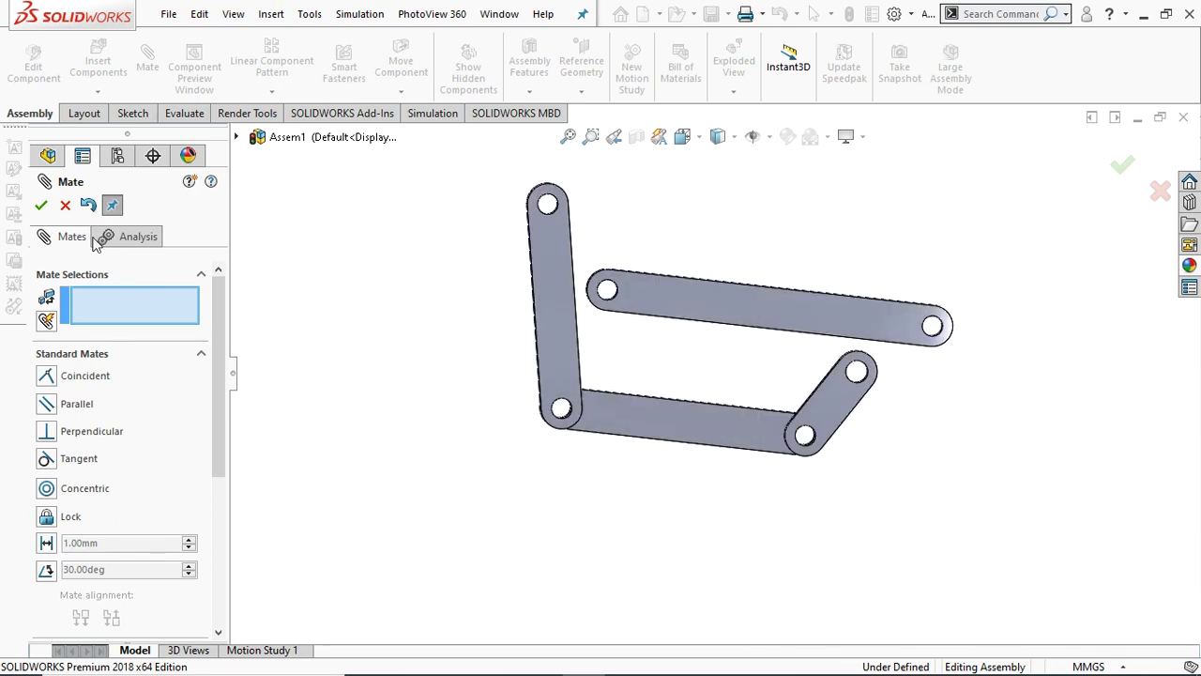
# Mate a 160 mm link hole edge coincident to the 100 mm link's top hole, then drag the link
pyautogui.click(565, 319)
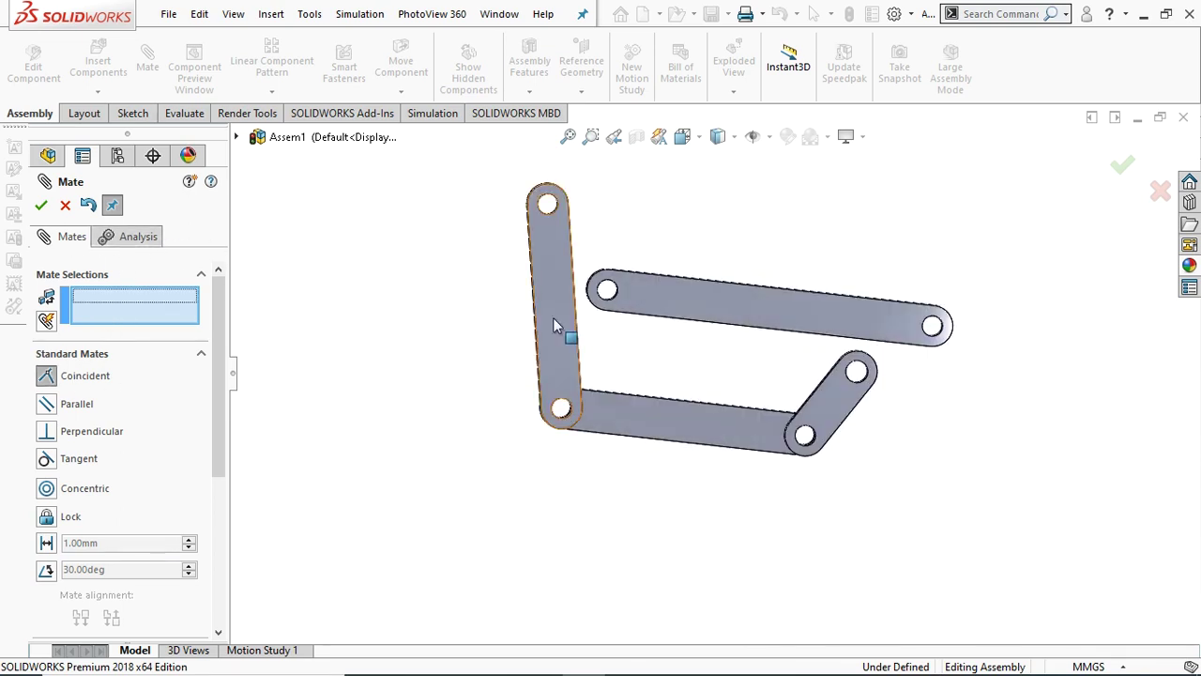
pyautogui.click(568, 209)
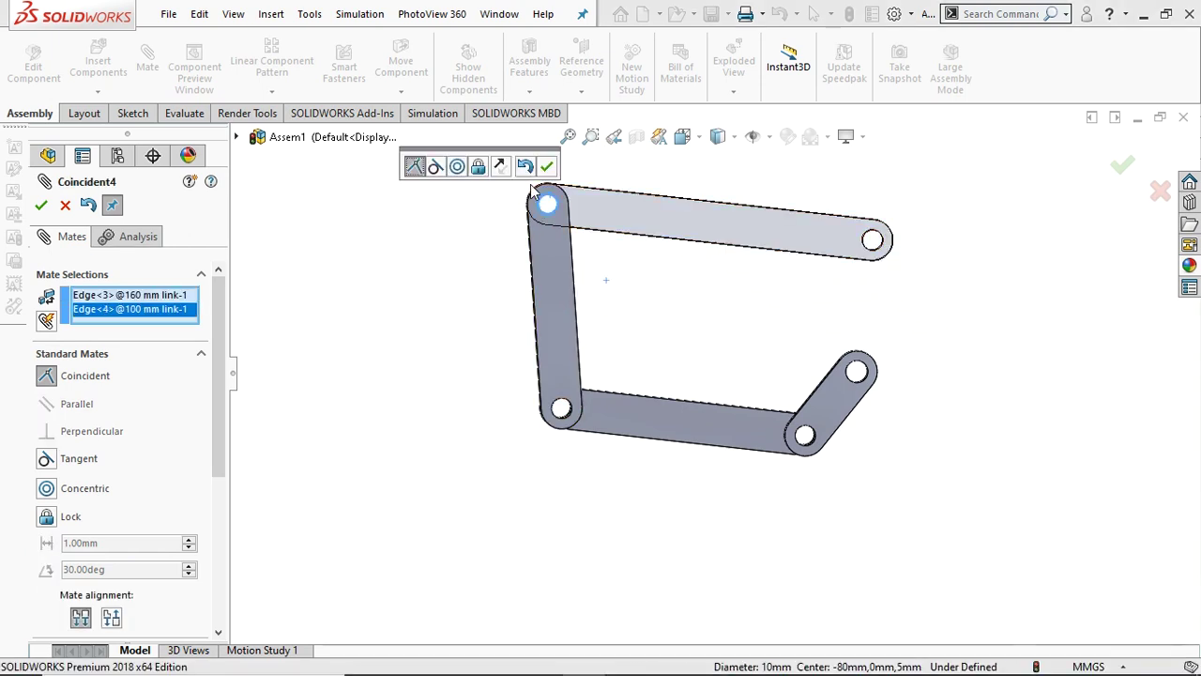
pyautogui.click(546, 166)
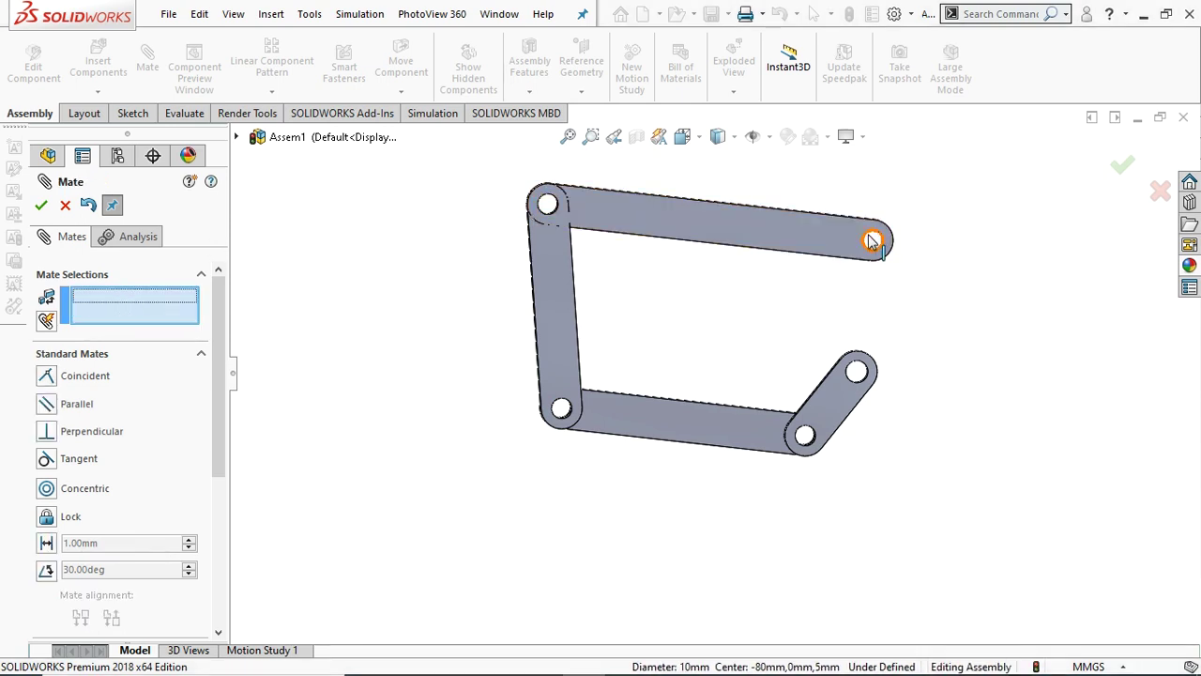
pyautogui.moveTo(692, 159); pyautogui.dragTo(629, 230, button='middle')
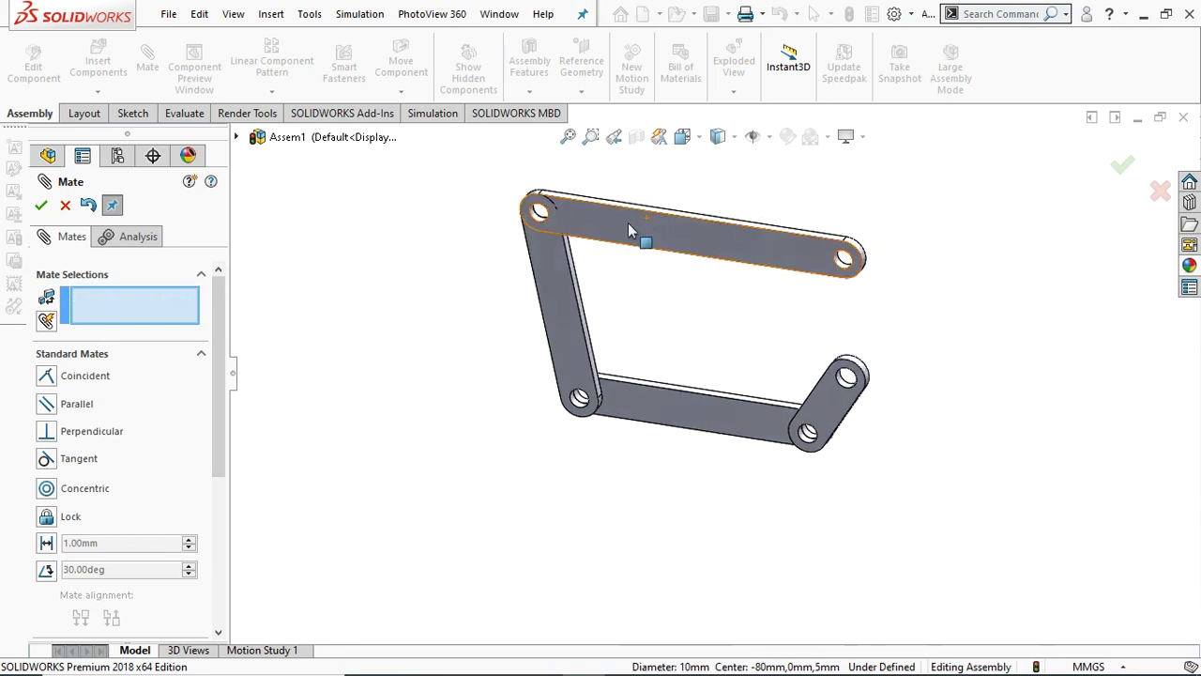
pyautogui.moveTo(600, 255); pyautogui.dragTo(630, 235)
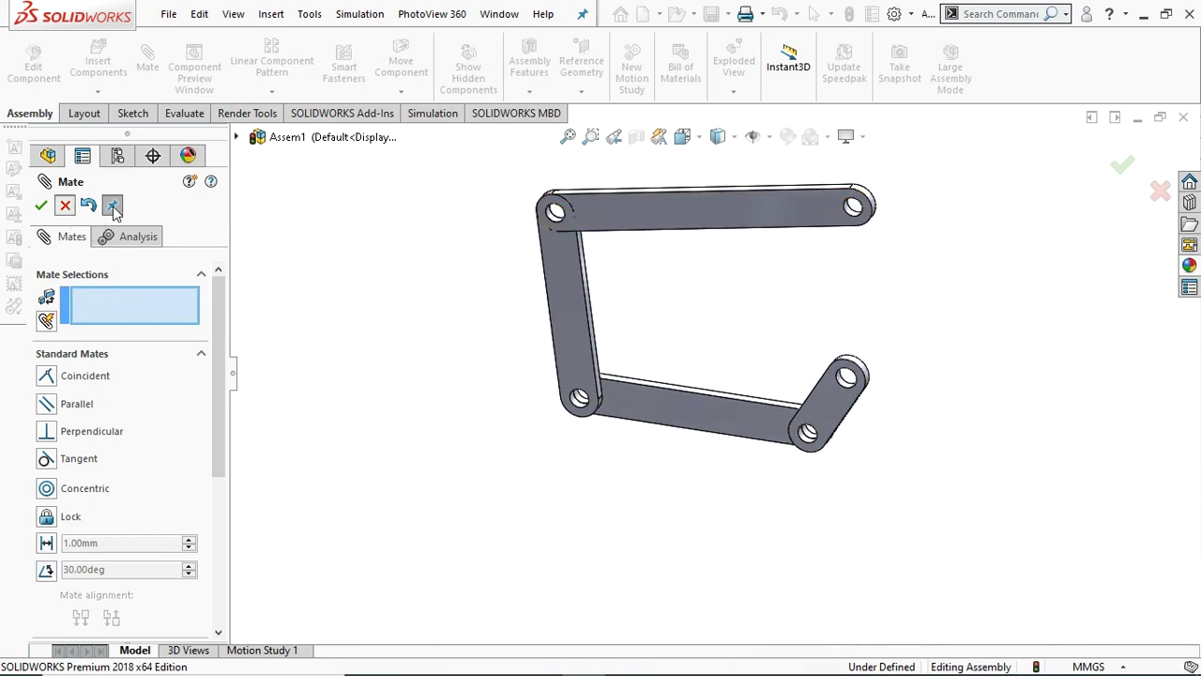
# Expand the Mates folder and delete the Coincident4 mate
pyautogui.click(67, 206)
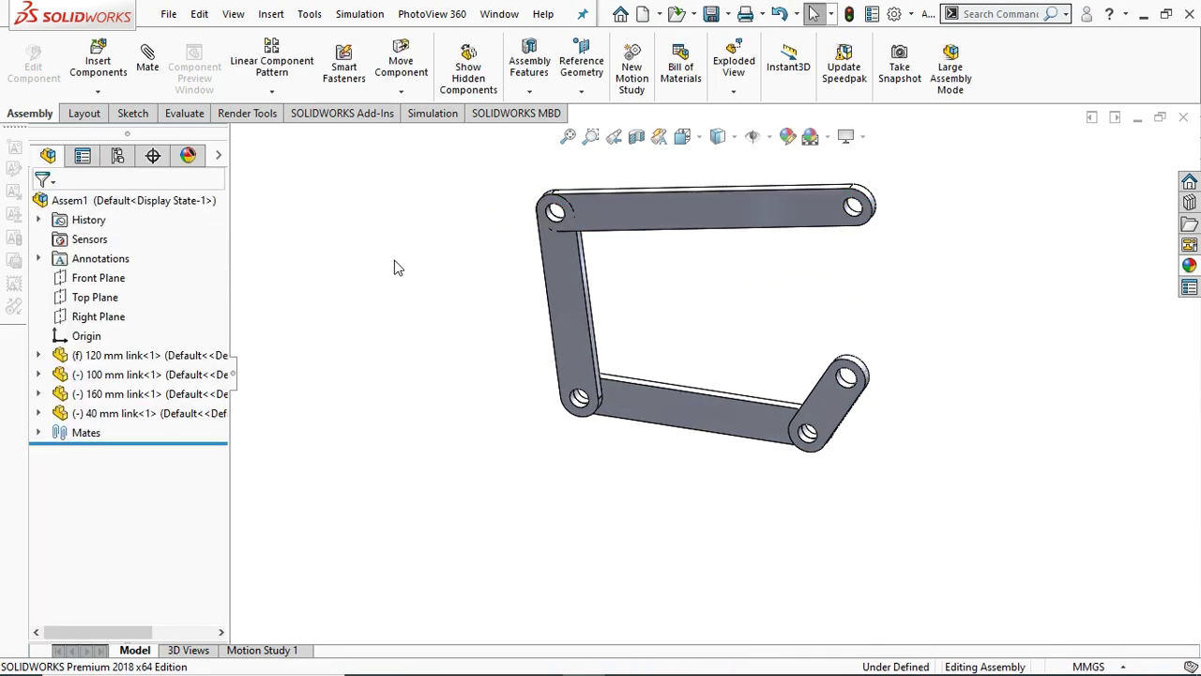
pyautogui.click(38, 432)
pyautogui.click(113, 530)
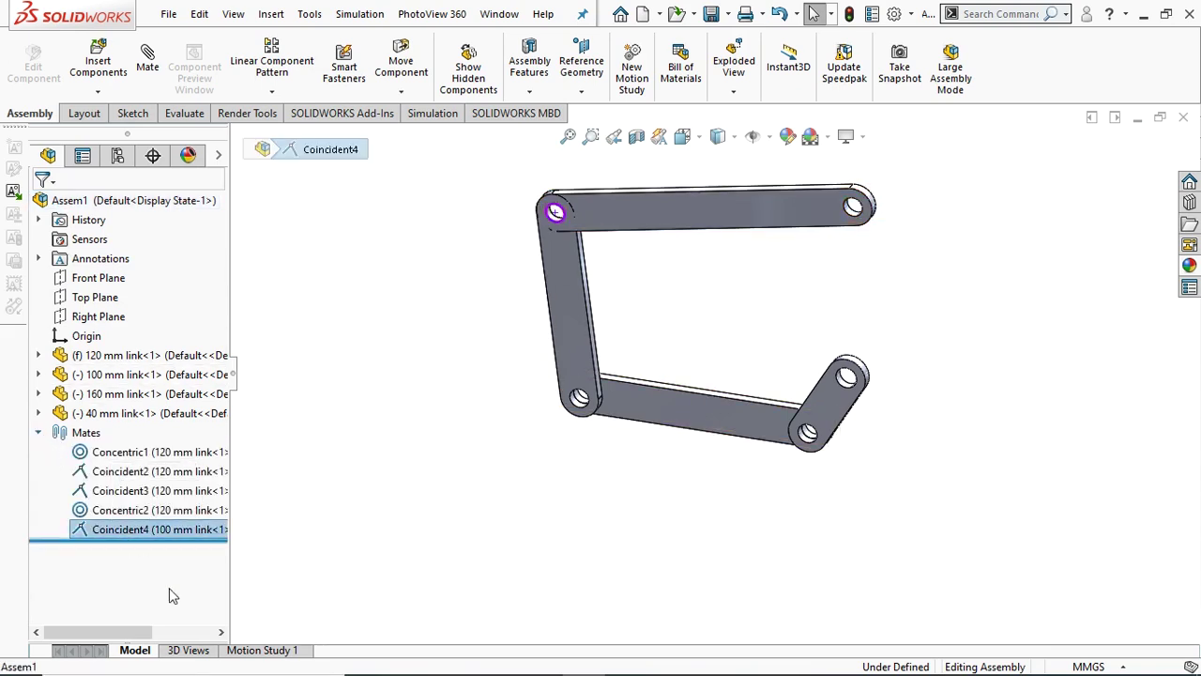
pyautogui.press('Delete')
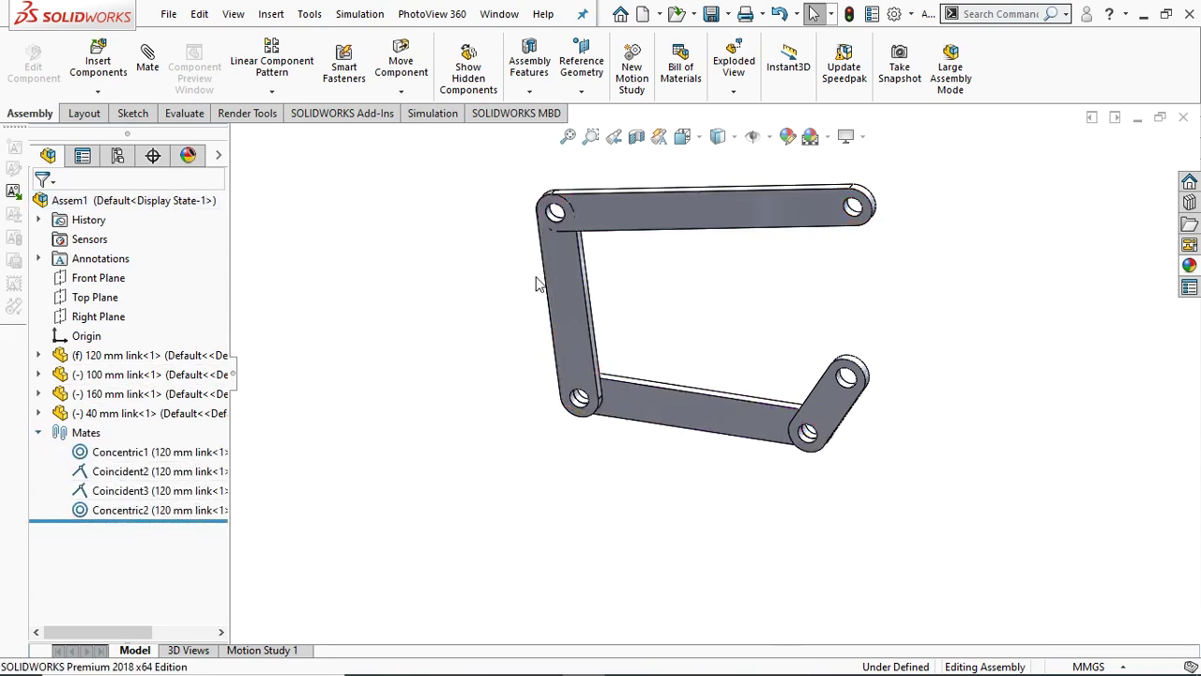
# Pin the 160 mm link concentrically to the 100 mm link's top hole
pyautogui.moveTo(621, 207); pyautogui.dragTo(554, 265)
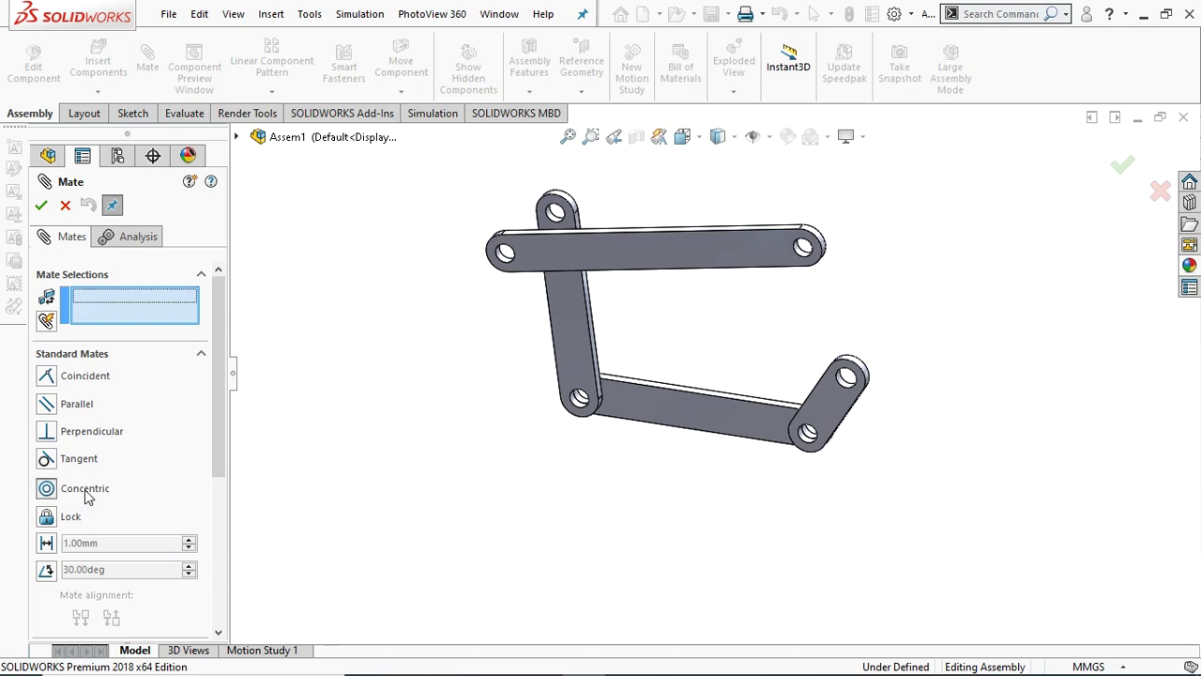
pyautogui.click(554, 211)
pyautogui.click(503, 253)
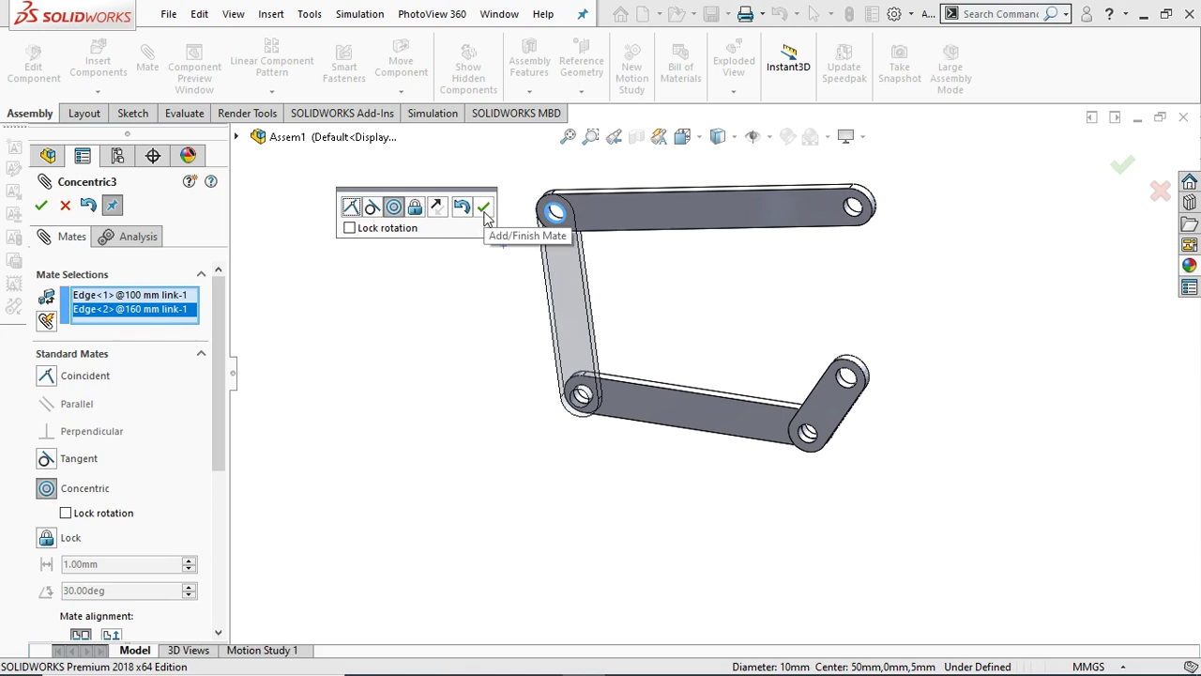
pyautogui.click(487, 214)
pyautogui.moveTo(638, 207); pyautogui.dragTo(542, 282)
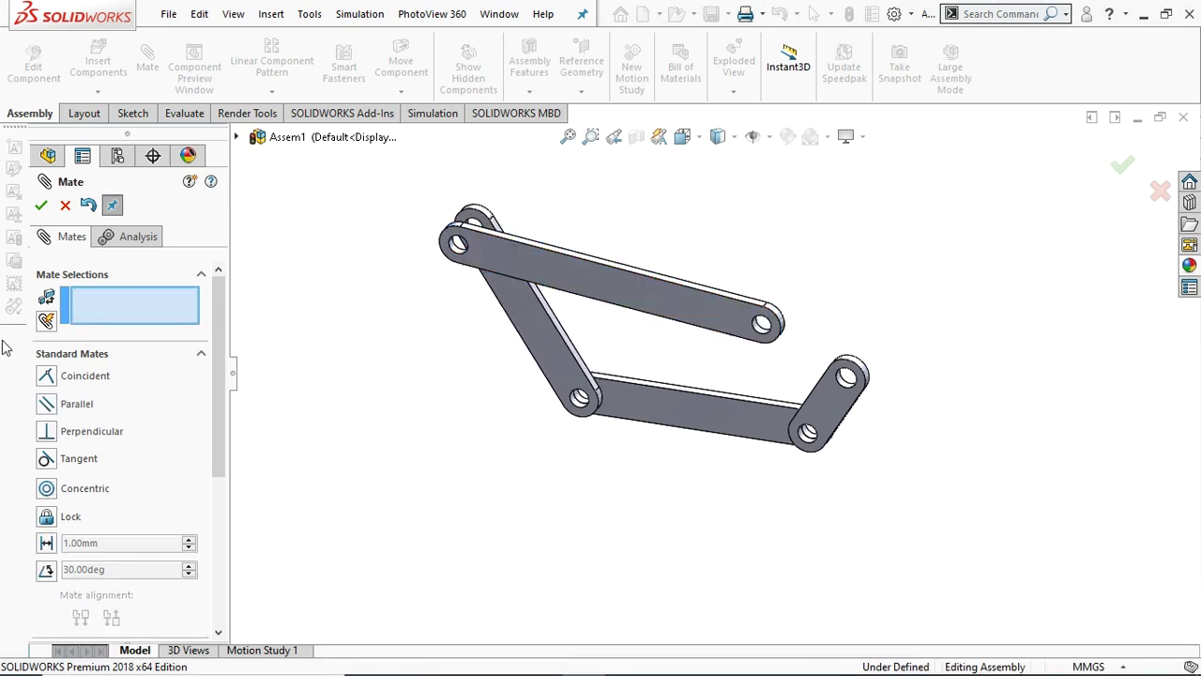
# Mate the flat faces of the 100 mm and 160 mm links coincident
pyautogui.moveTo(570, 228); pyautogui.dragTo(550, 290, button='middle')
pyautogui.click(546, 288)
pyautogui.moveTo(670, 225); pyautogui.dragTo(717, 319, button='middle')
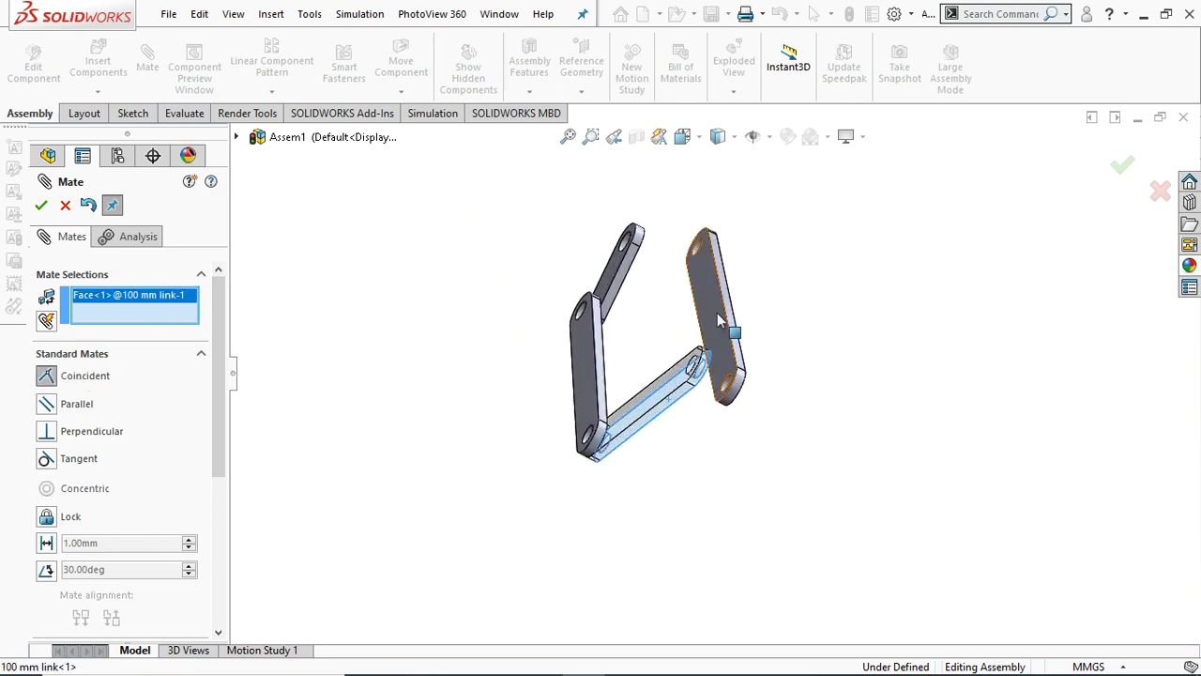
pyautogui.click(709, 317)
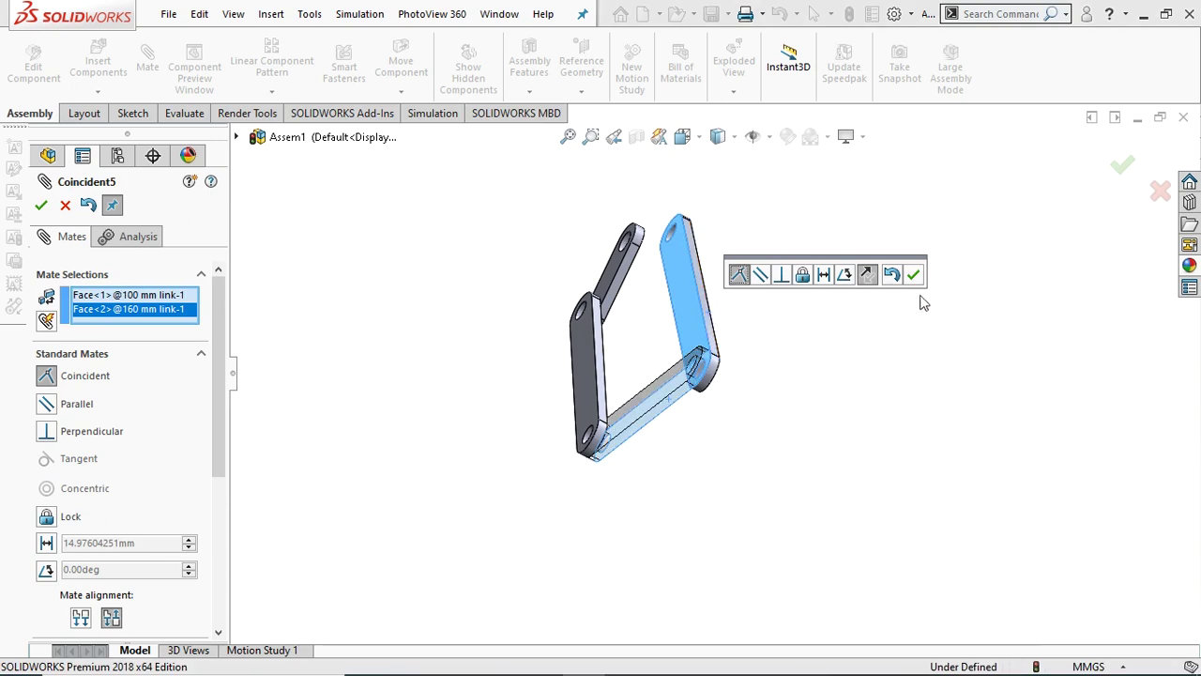
pyautogui.click(915, 275)
pyautogui.moveTo(836, 340); pyautogui.dragTo(664, 284, button='middle')
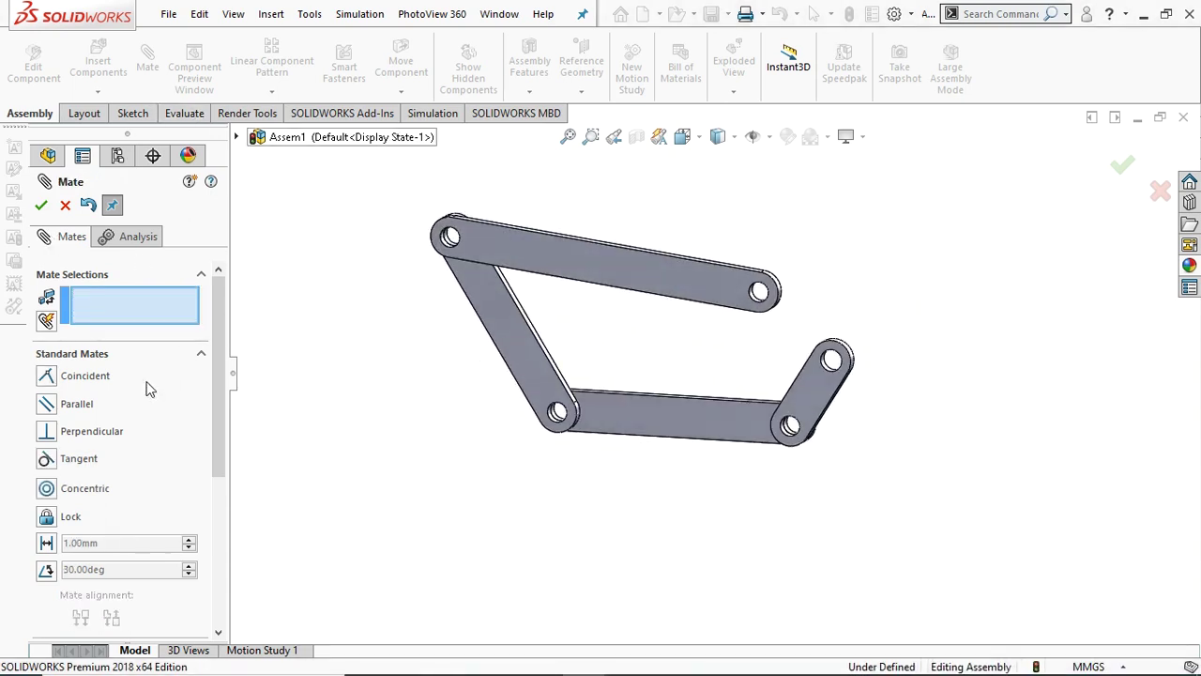
# Start a concentric mate on the 160 mm link's right hole, then clear the mistaken selection
pyautogui.click(86, 489)
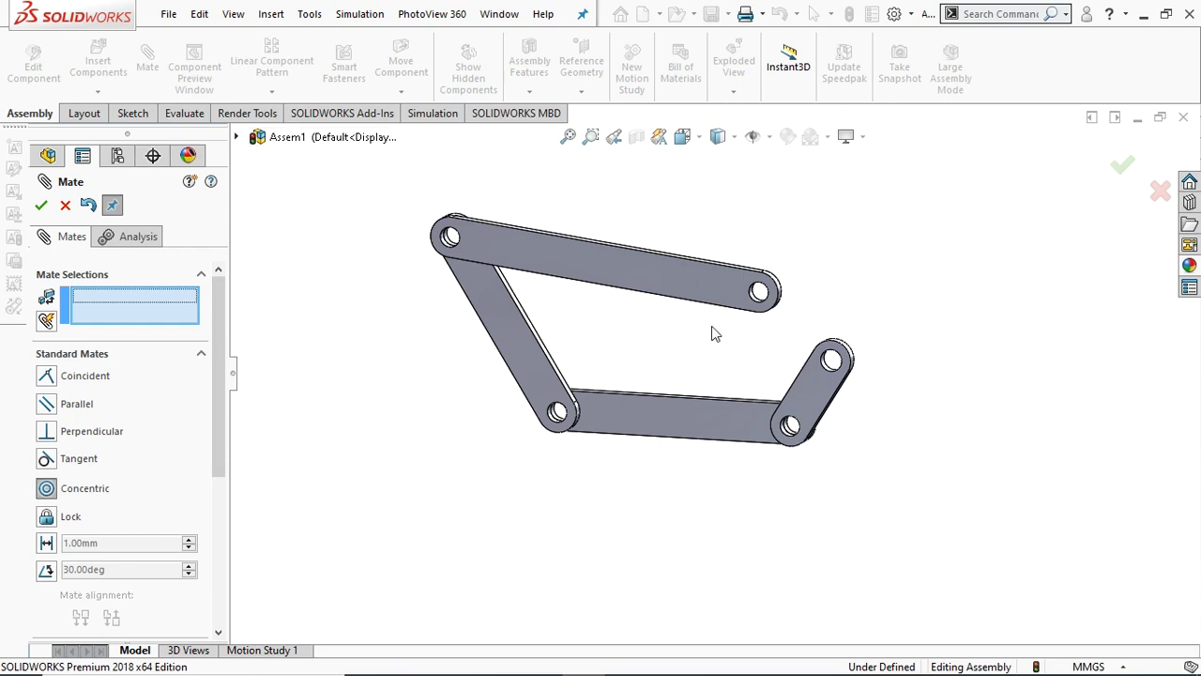
pyautogui.click(760, 290)
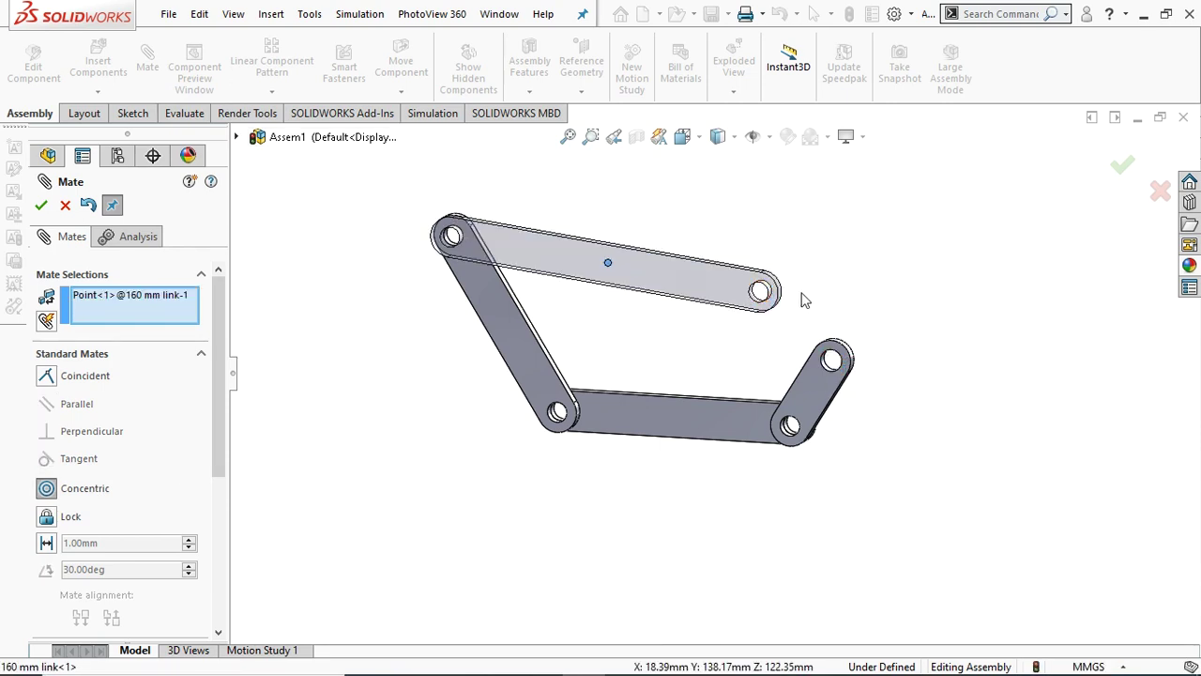
pyautogui.rightClick(169, 316)
pyautogui.click(239, 319)
# Pin the 160 mm link's right hole concentric to the 40 mm link's top hole (Concentric4)
pyautogui.scroll(-3, 728, 319)
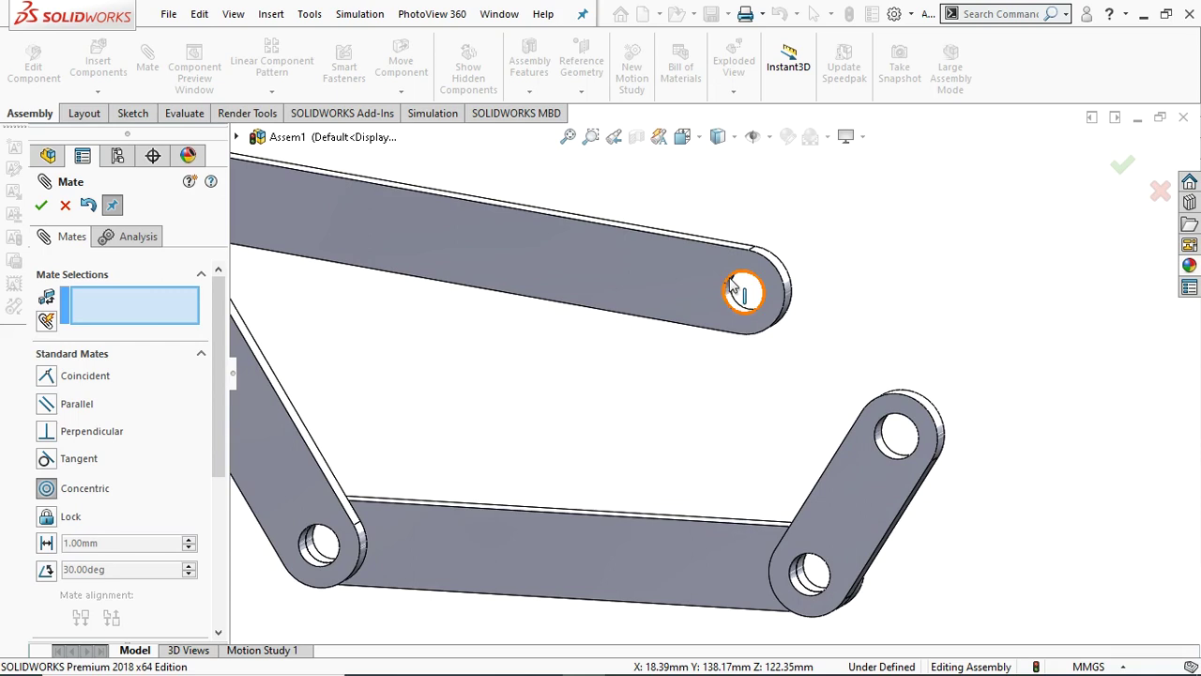
pyautogui.click(733, 287)
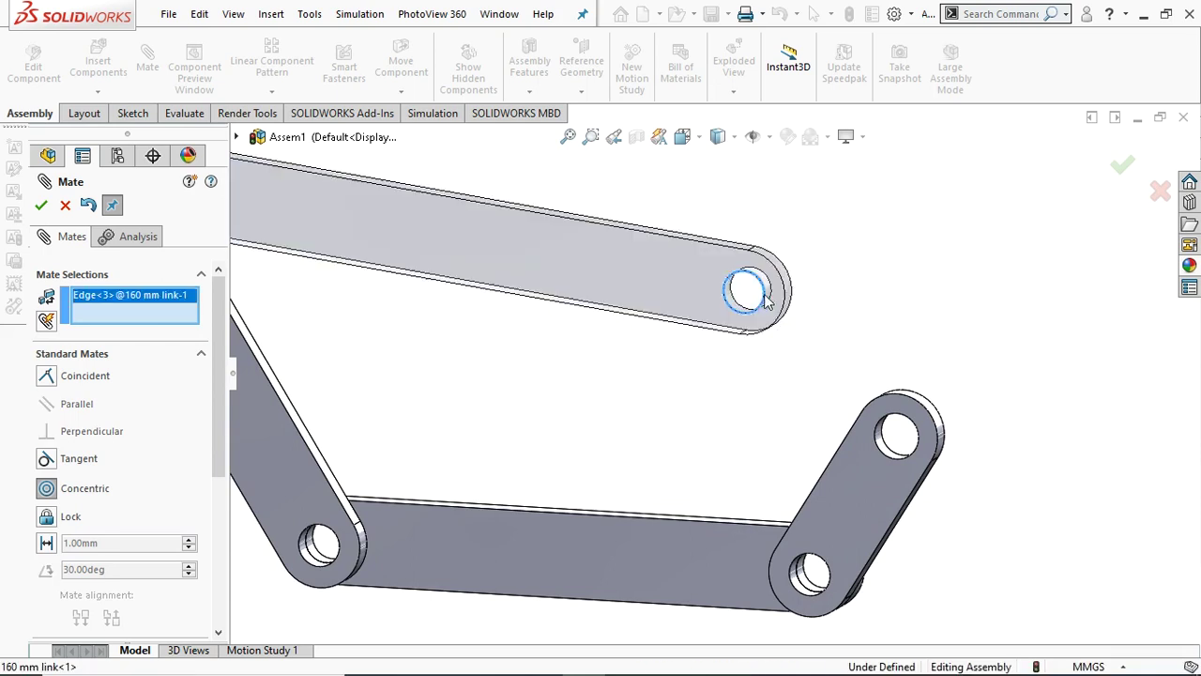
pyautogui.click(888, 420)
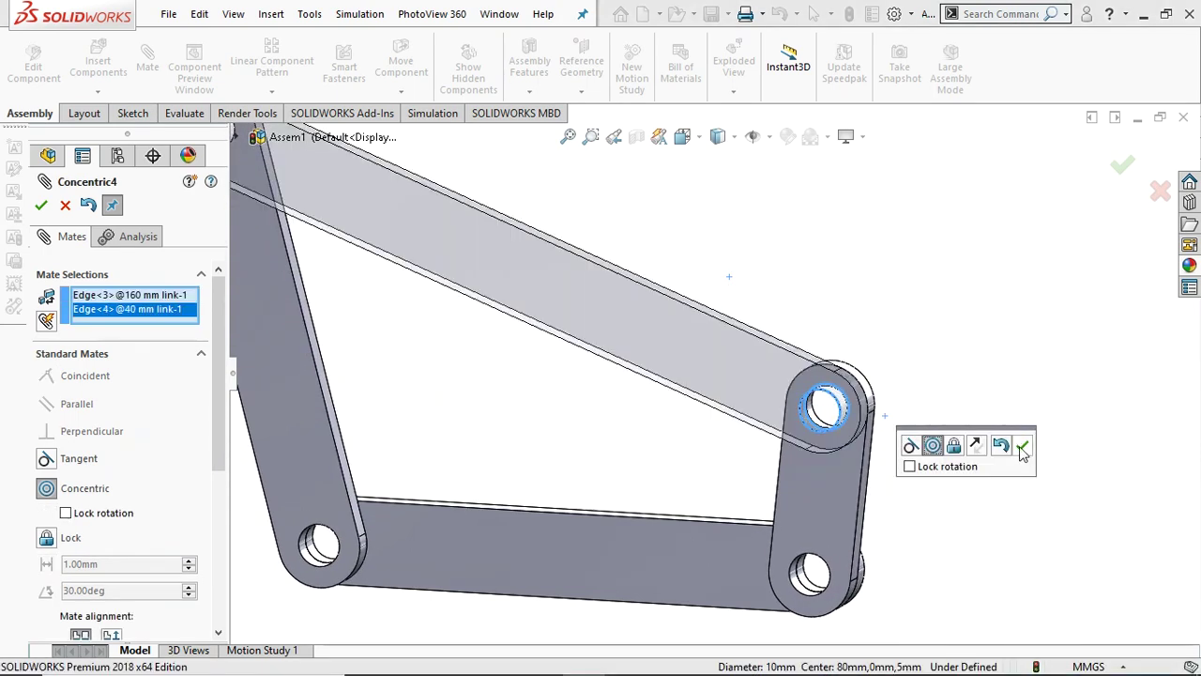
pyautogui.click(1022, 448)
pyautogui.moveTo(1013, 441); pyautogui.dragTo(852, 481, button='middle')
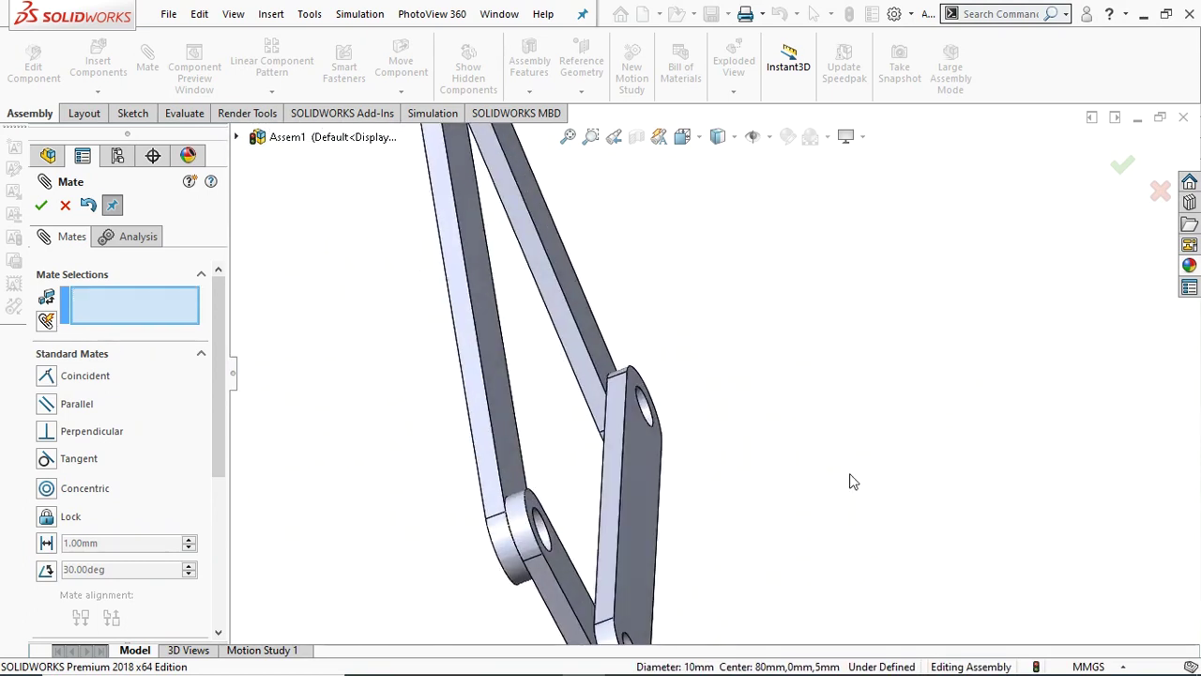
pyautogui.scroll(3, 779, 460)
pyautogui.moveTo(796, 432); pyautogui.dragTo(891, 298, button='middle')
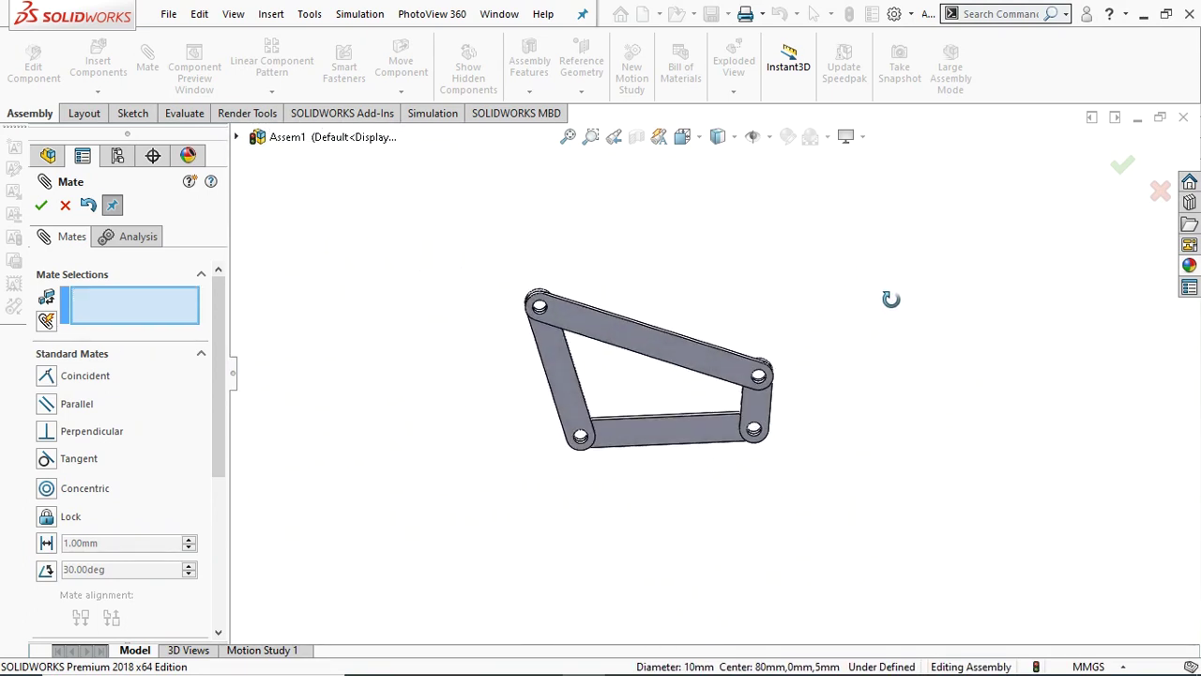
pyautogui.click(41, 208)
# Drag the linkage up and down to check that it swings freely
pyautogui.moveTo(731, 371); pyautogui.dragTo(764, 331)
pyautogui.scroll(-3, 686, 376)
pyautogui.moveTo(813, 382); pyautogui.dragTo(797, 324)
pyautogui.click(716, 266)
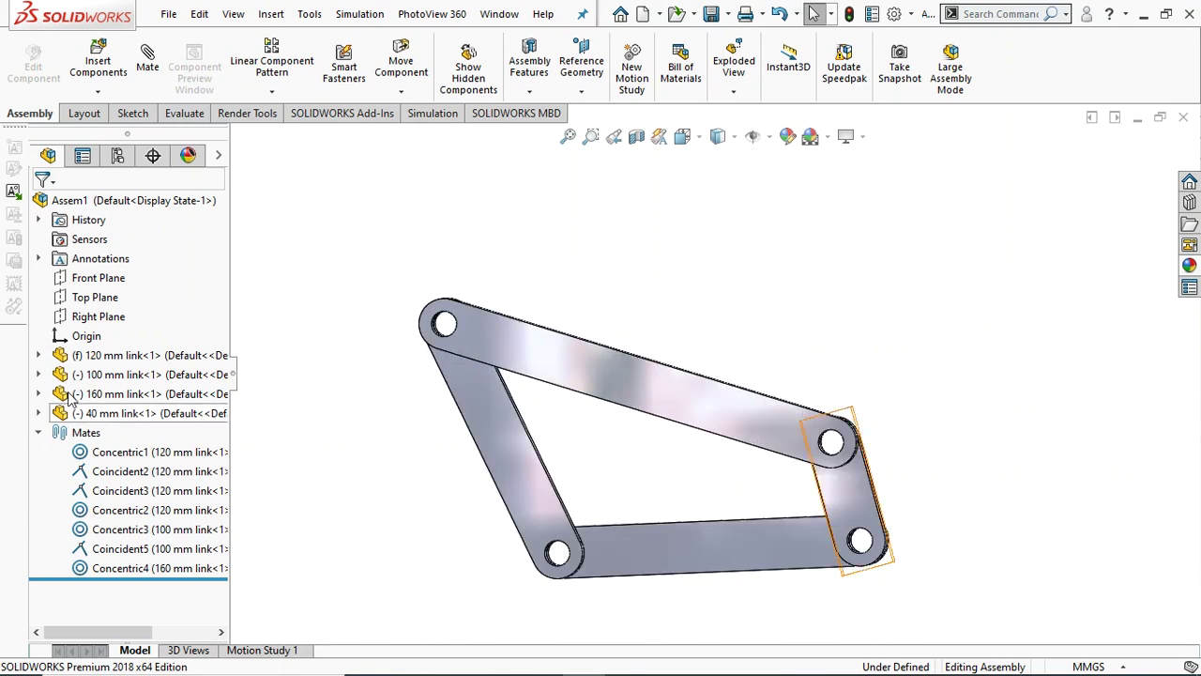
# Colour the 120 mm base link black and the 100 mm link blue
pyautogui.click(117, 357)
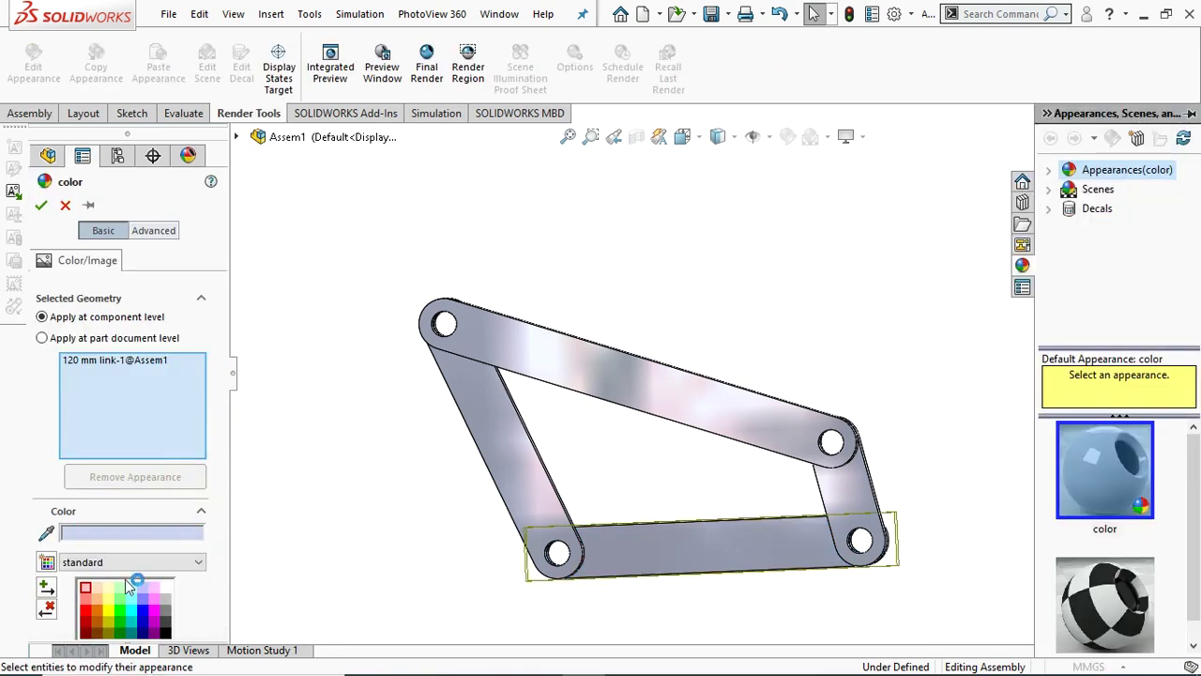
pyautogui.click(165, 630)
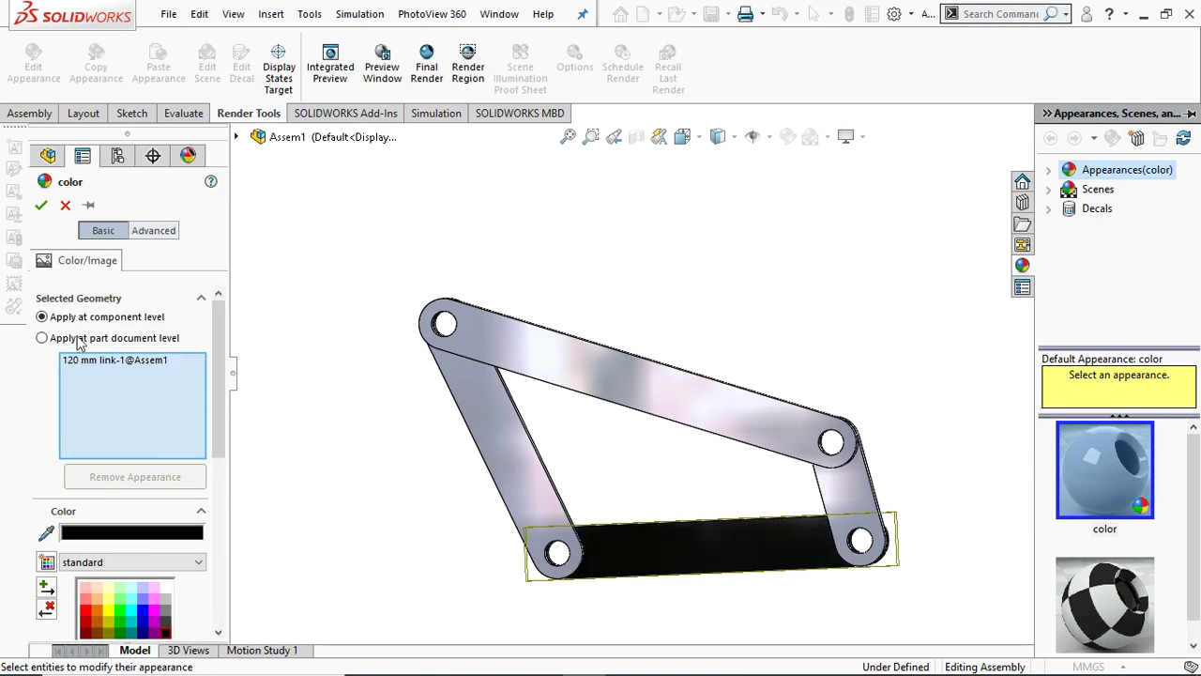
pyautogui.click(42, 207)
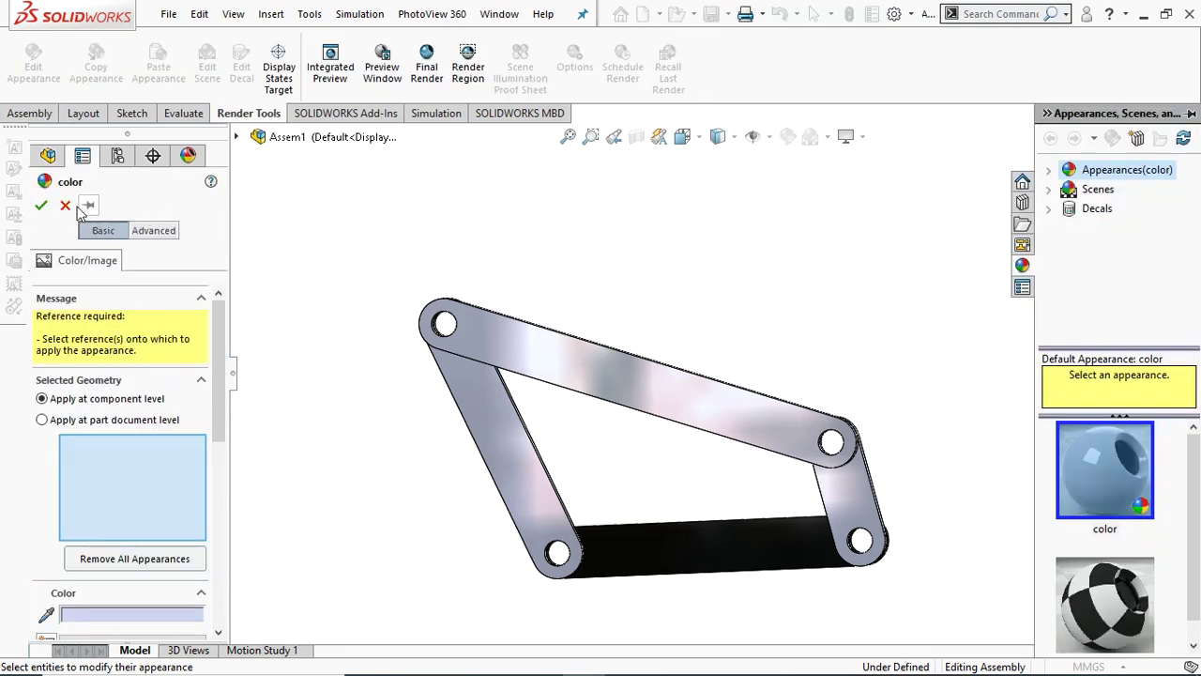
pyautogui.click(65, 204)
pyautogui.click(120, 374)
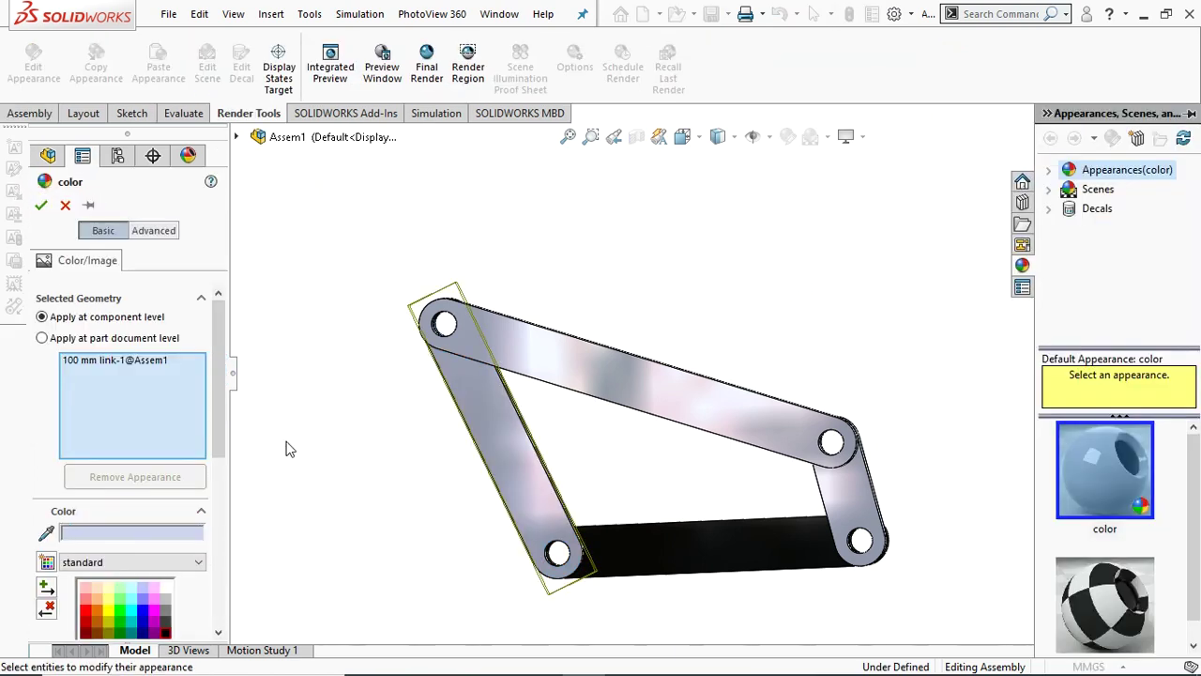
pyautogui.click(145, 615)
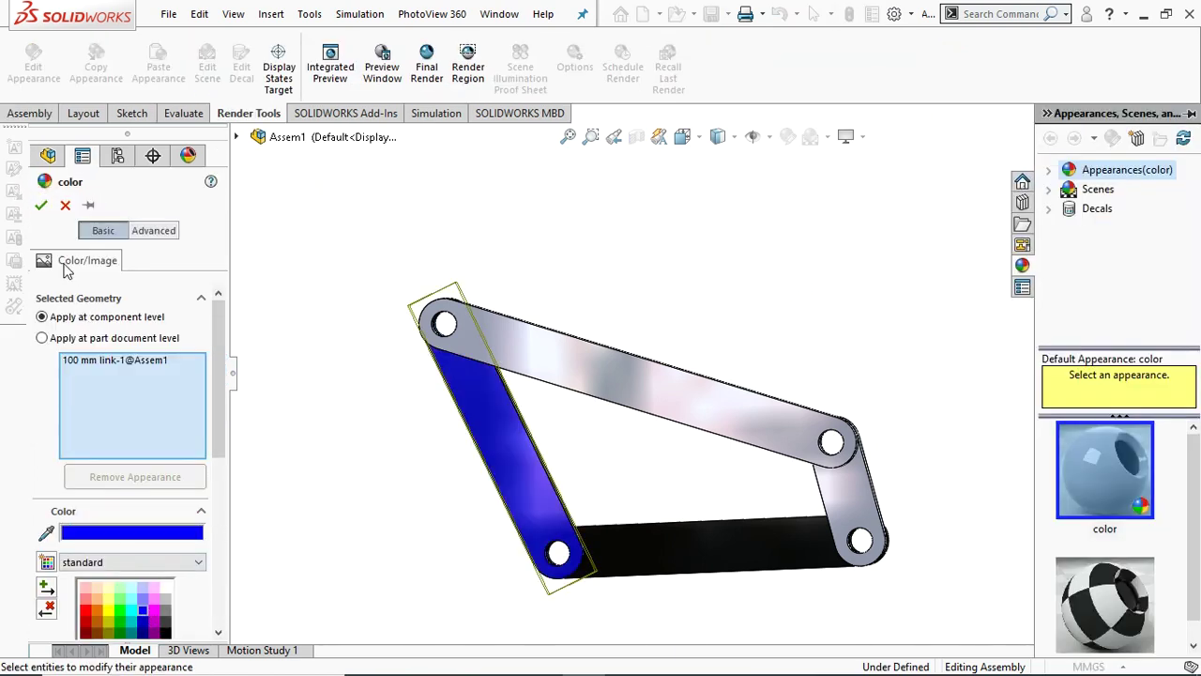
pyautogui.click(42, 206)
# Colour the 160 mm link red, keeping the Plain White scene
pyautogui.click(665, 343)
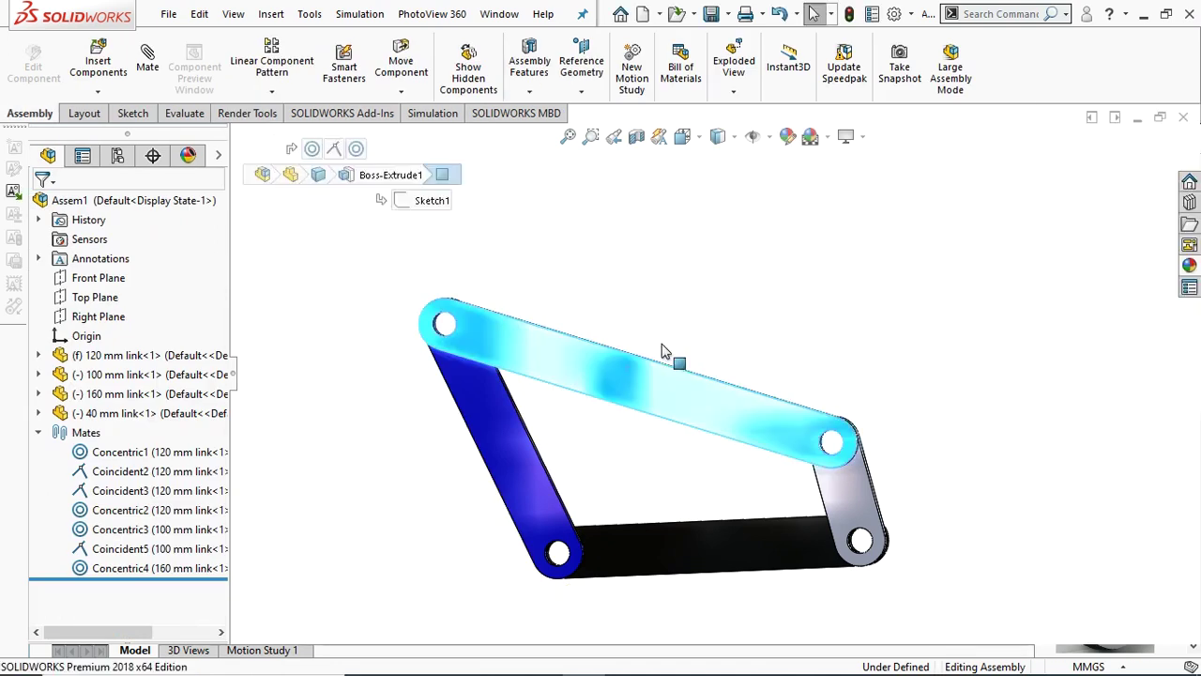
pyautogui.click(698, 242)
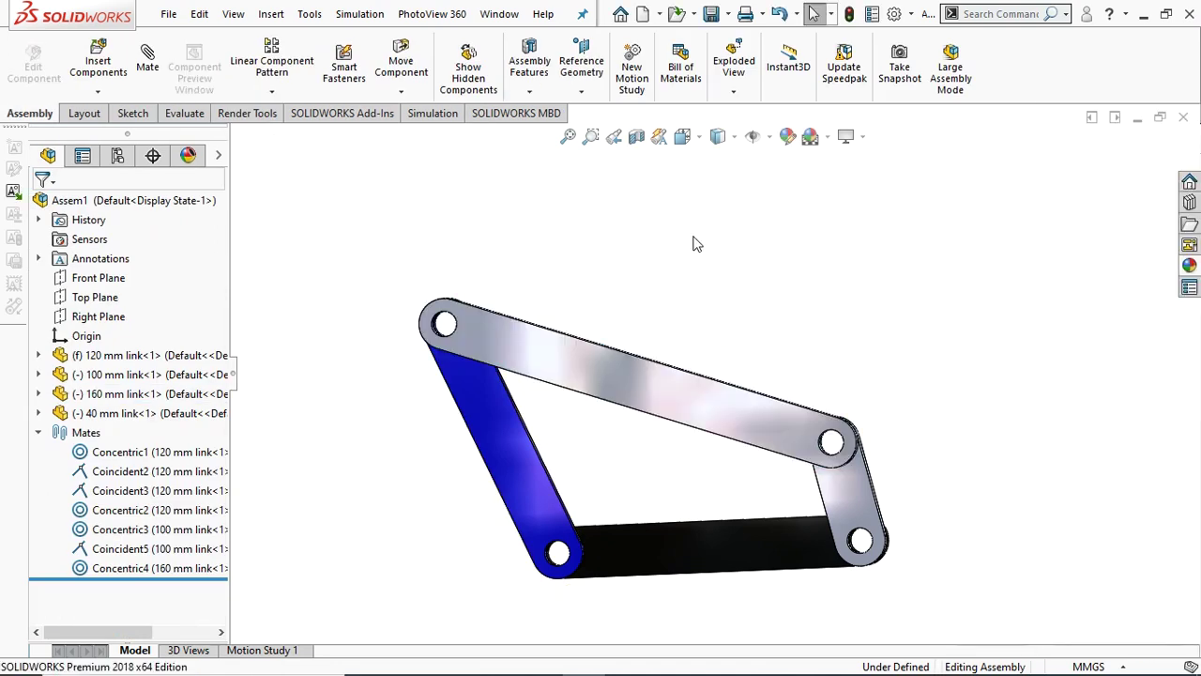
pyautogui.click(132, 399)
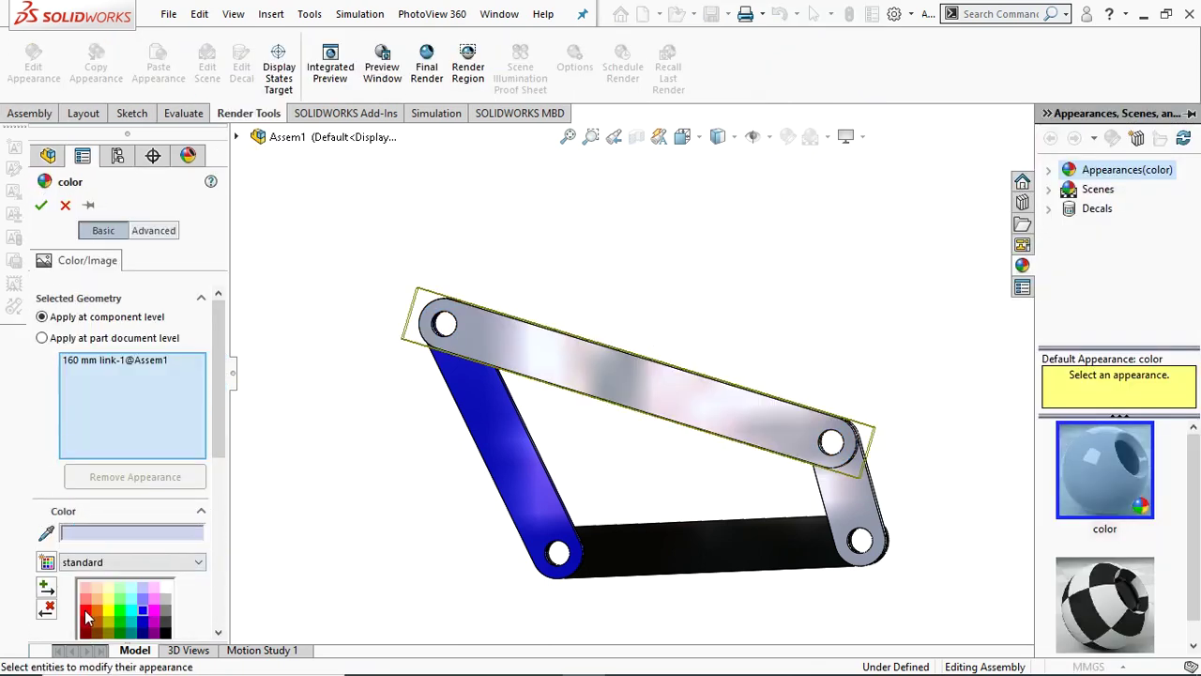
pyautogui.click(86, 614)
pyautogui.click(42, 206)
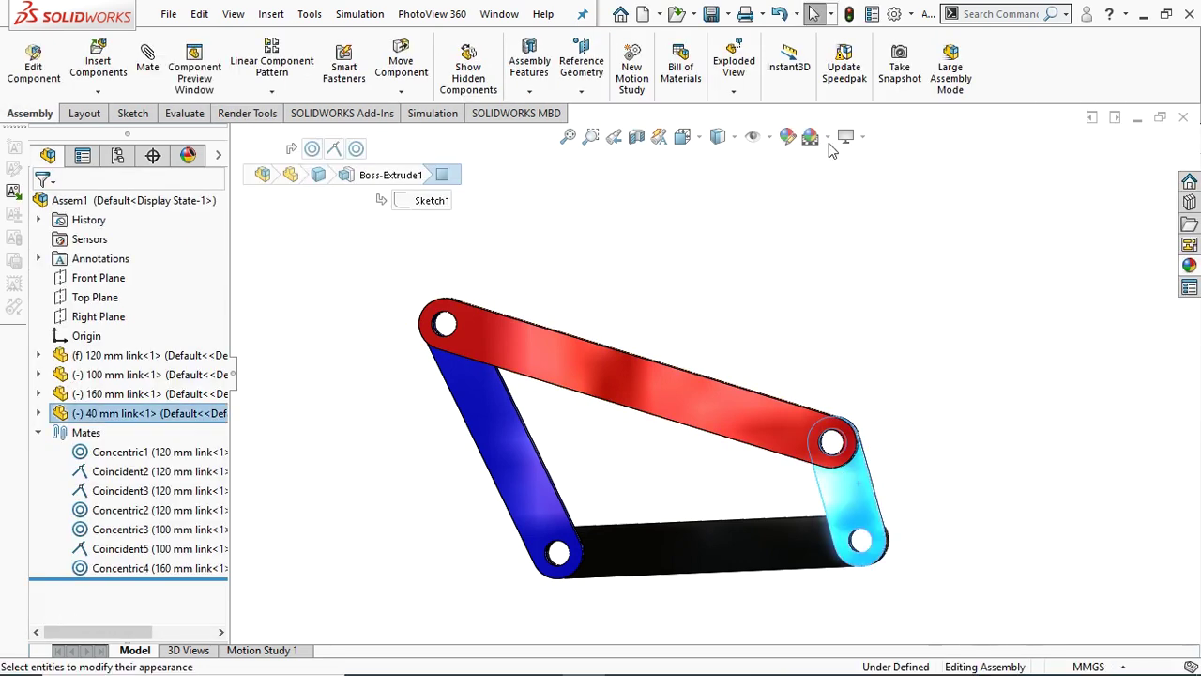
pyautogui.click(826, 137)
pyautogui.click(515, 259)
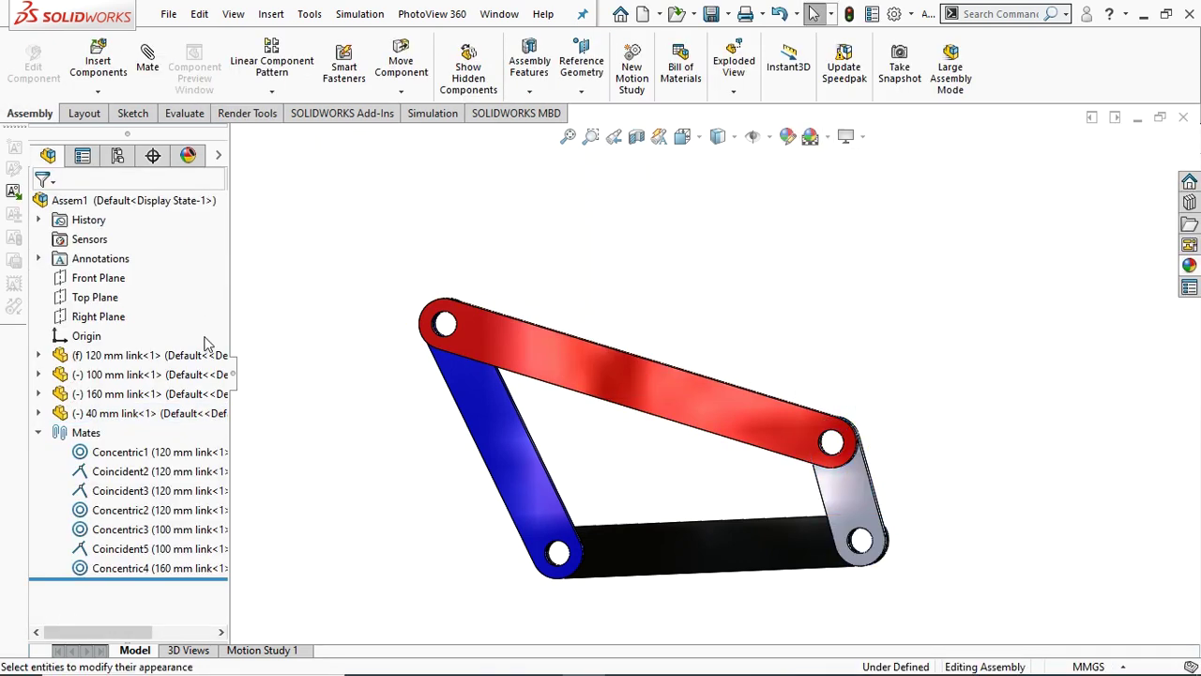
# Colour the 40 mm link yellow and rotate it to test the linkage motion
pyautogui.click(188, 413)
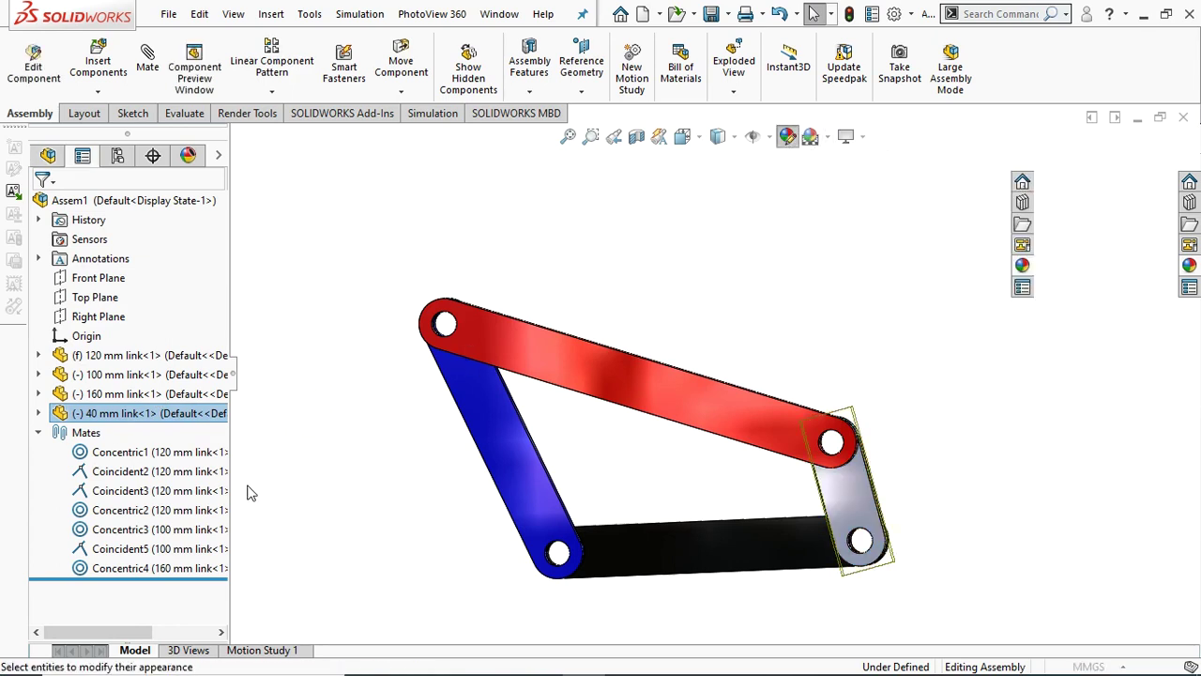
pyautogui.click(108, 612)
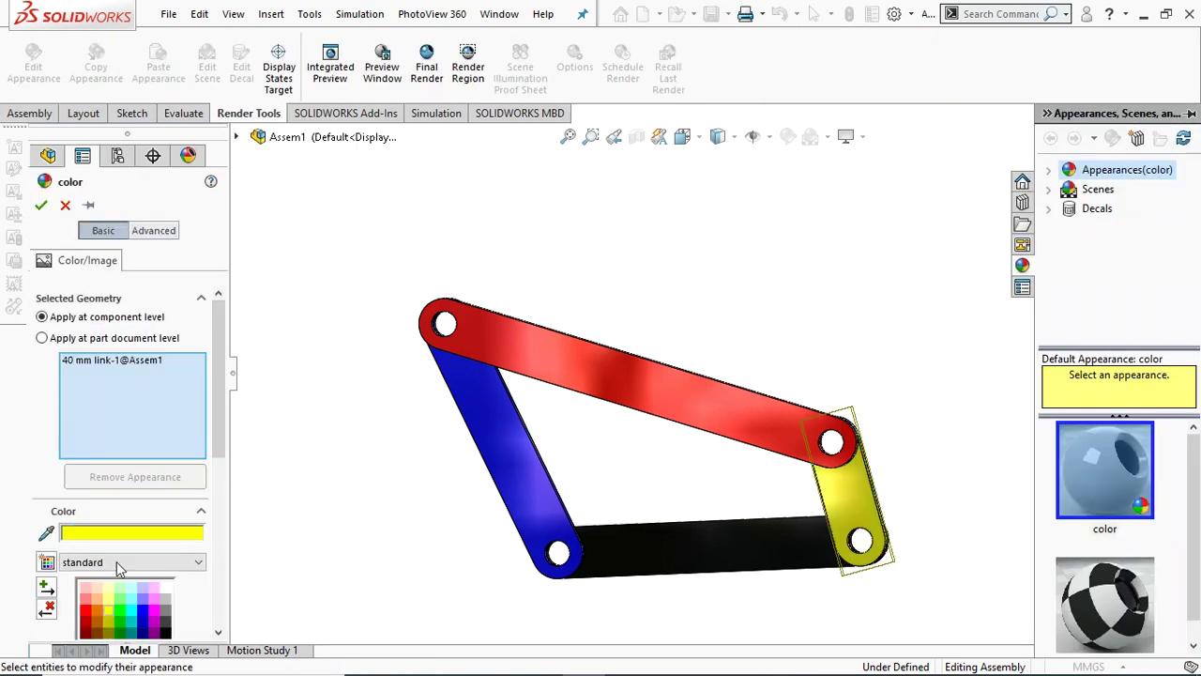
pyautogui.click(41, 205)
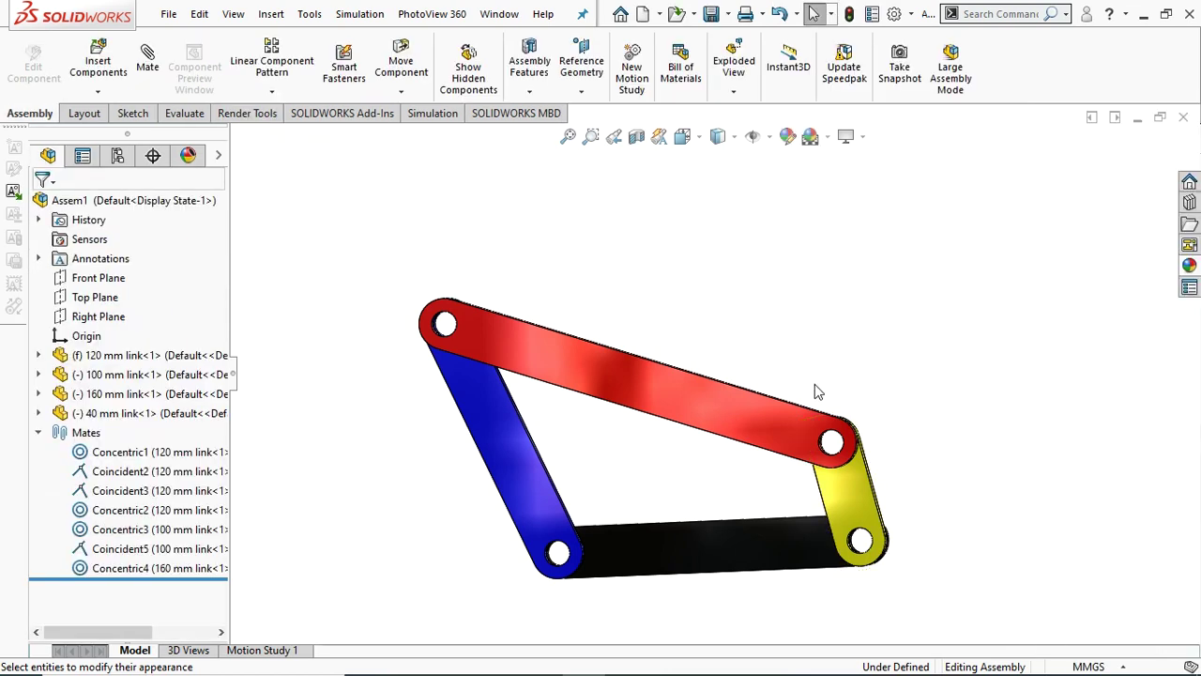
pyautogui.scroll(2, 616, 389)
pyautogui.scroll(-5, 688, 407)
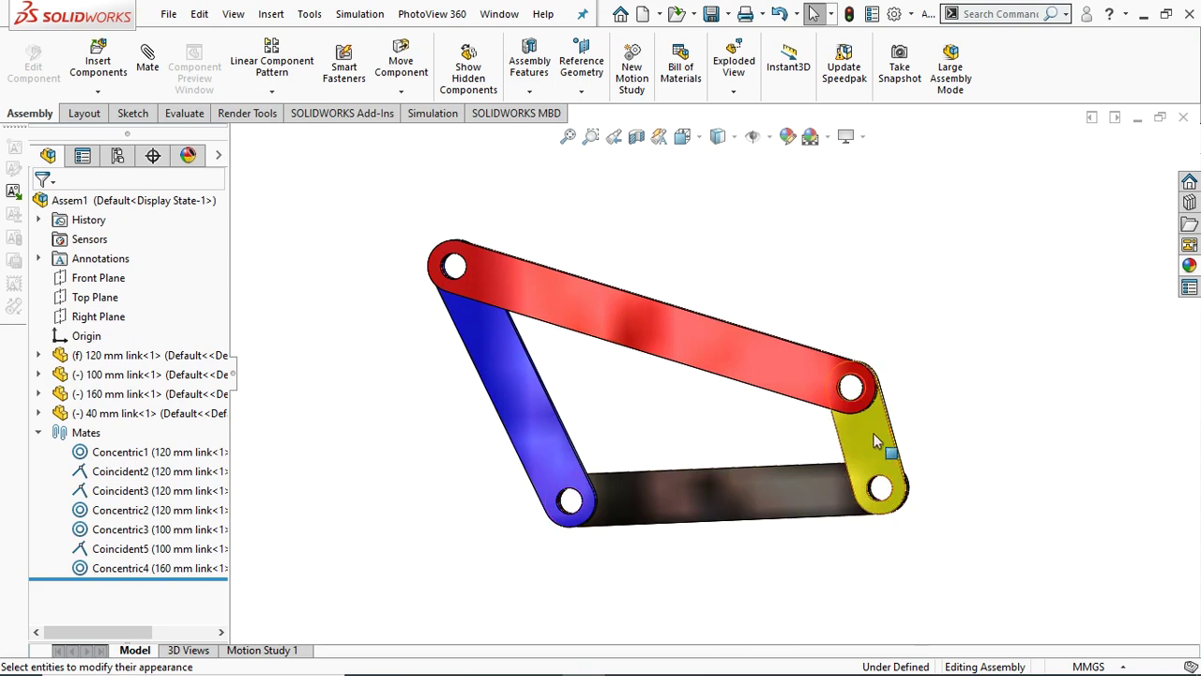
pyautogui.moveTo(862, 431); pyautogui.dragTo(870, 380)
pyautogui.scroll(2, 967, 375)
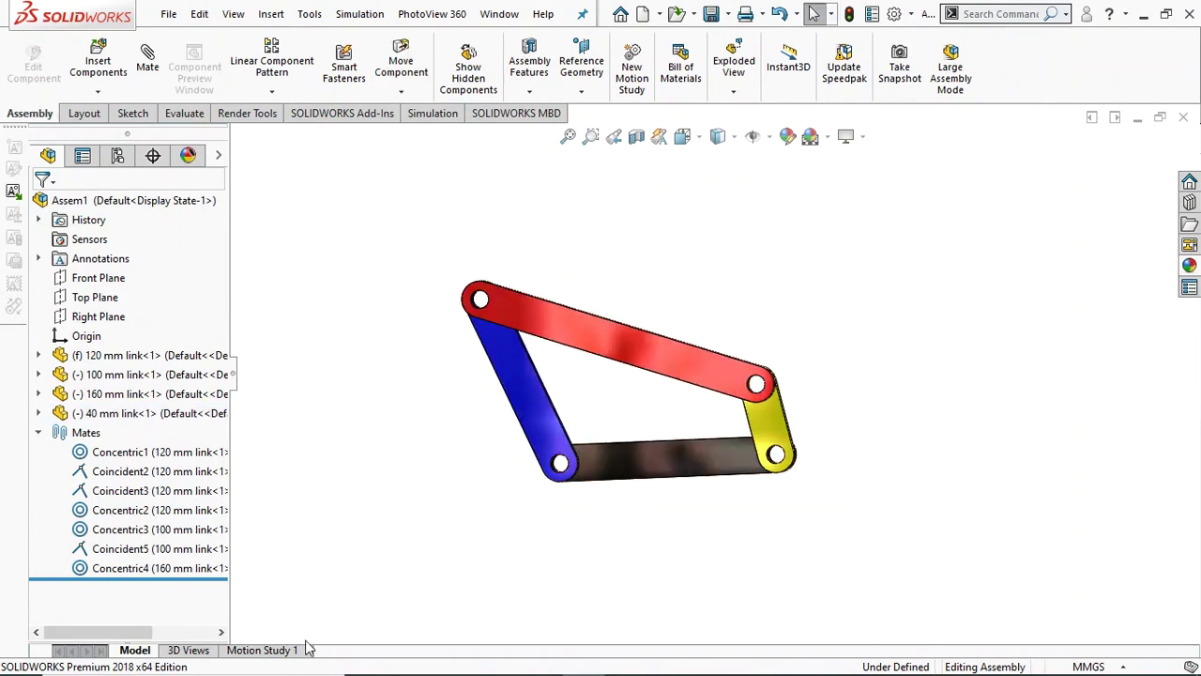
# Set Motion Study 1's study type to Motion Analysis
pyautogui.click(259, 651)
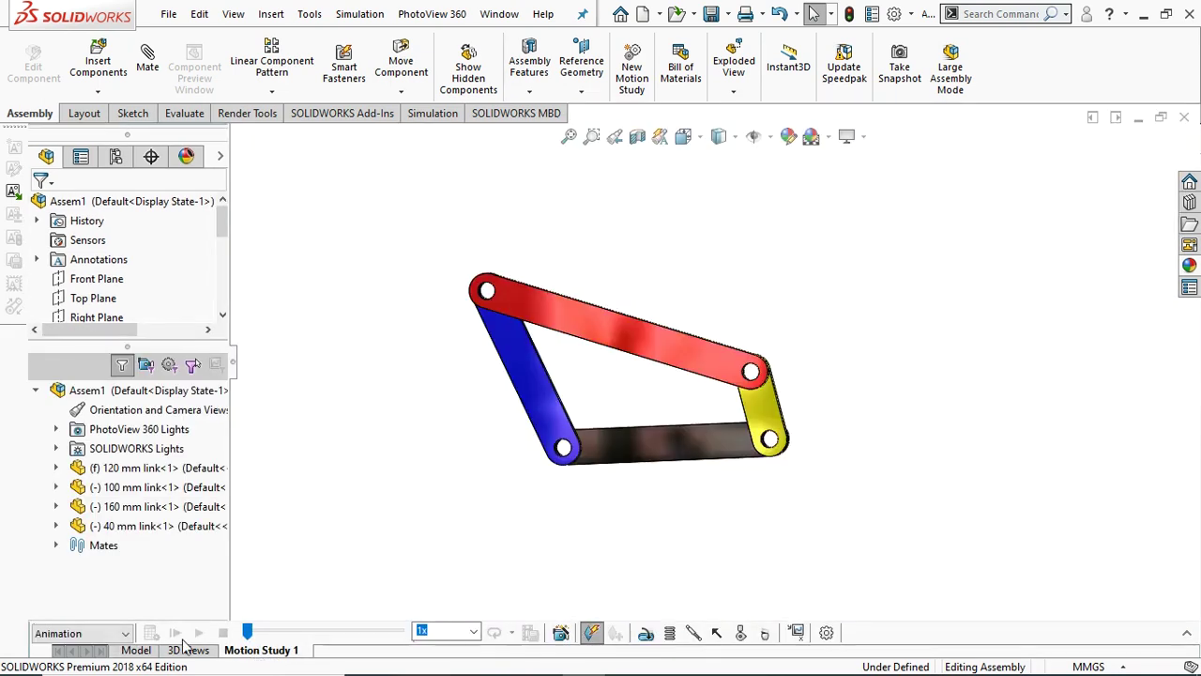
pyautogui.click(124, 635)
pyautogui.click(75, 617)
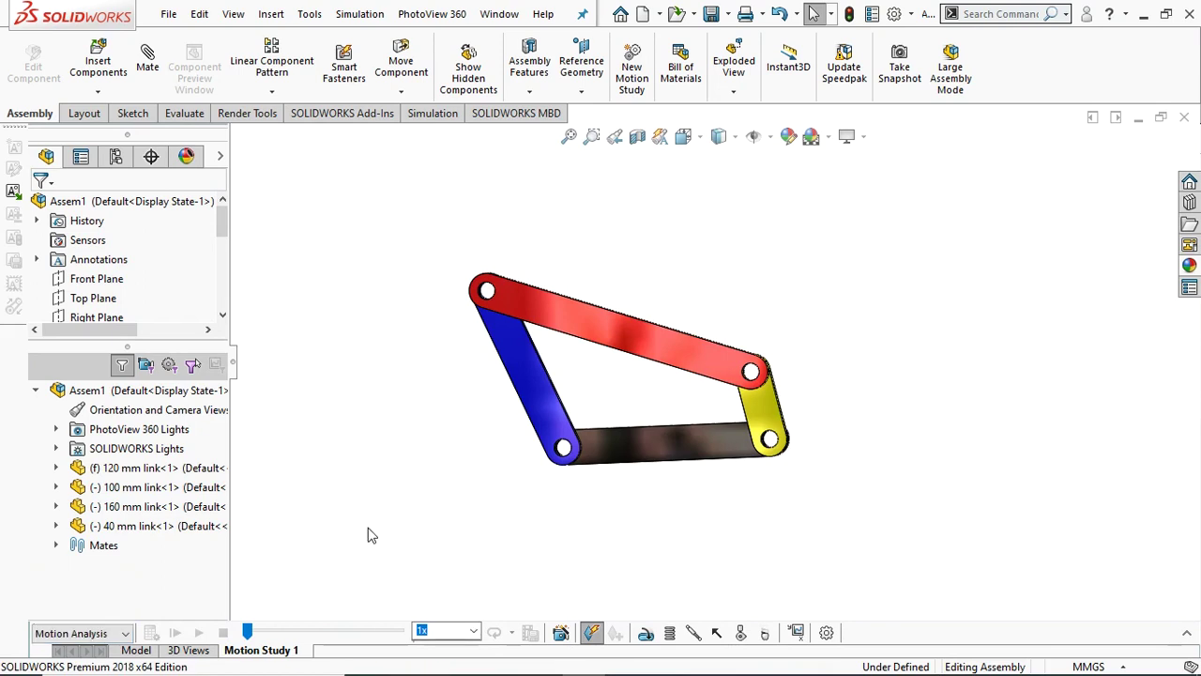
# Add a 10 RPM rotary motor on the 40 mm link's lower hole face
pyautogui.click(645, 636)
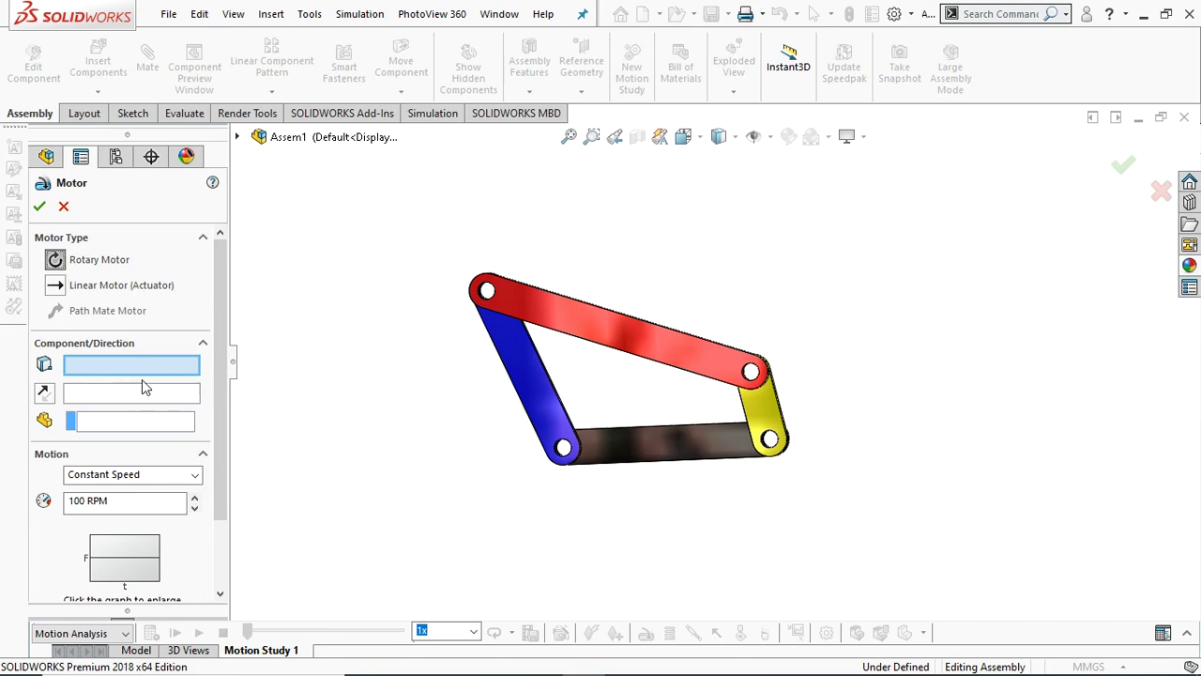
pyautogui.scroll(-4, 812, 440)
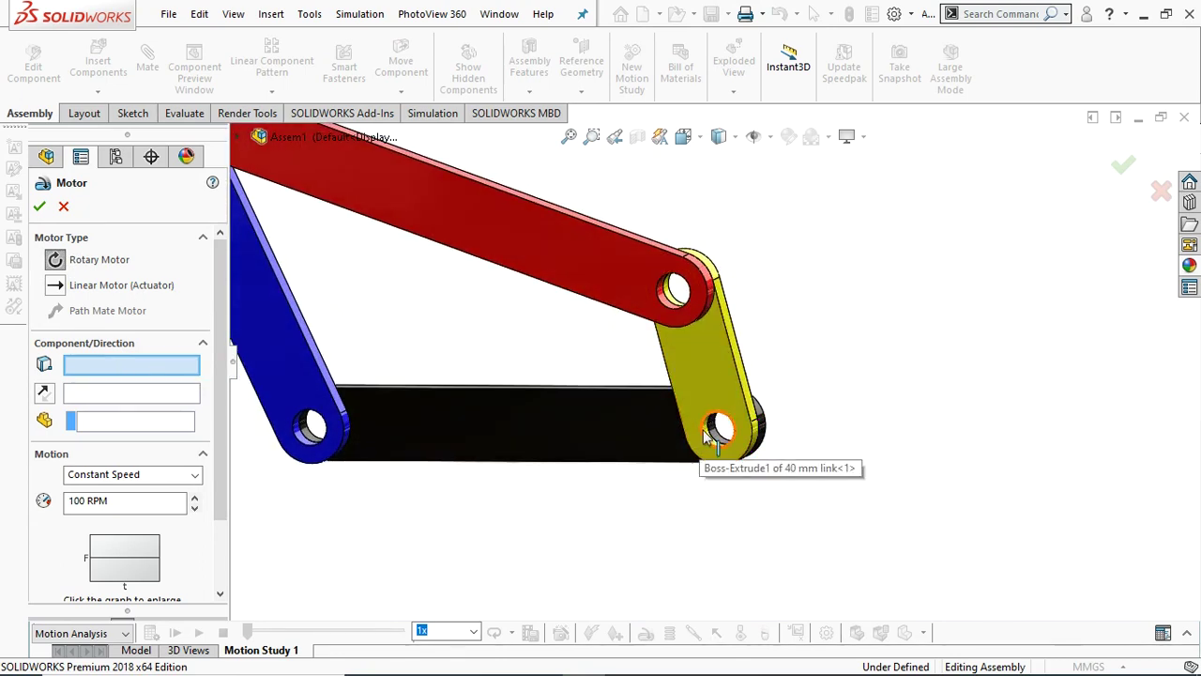
pyautogui.scroll(-3, 710, 438)
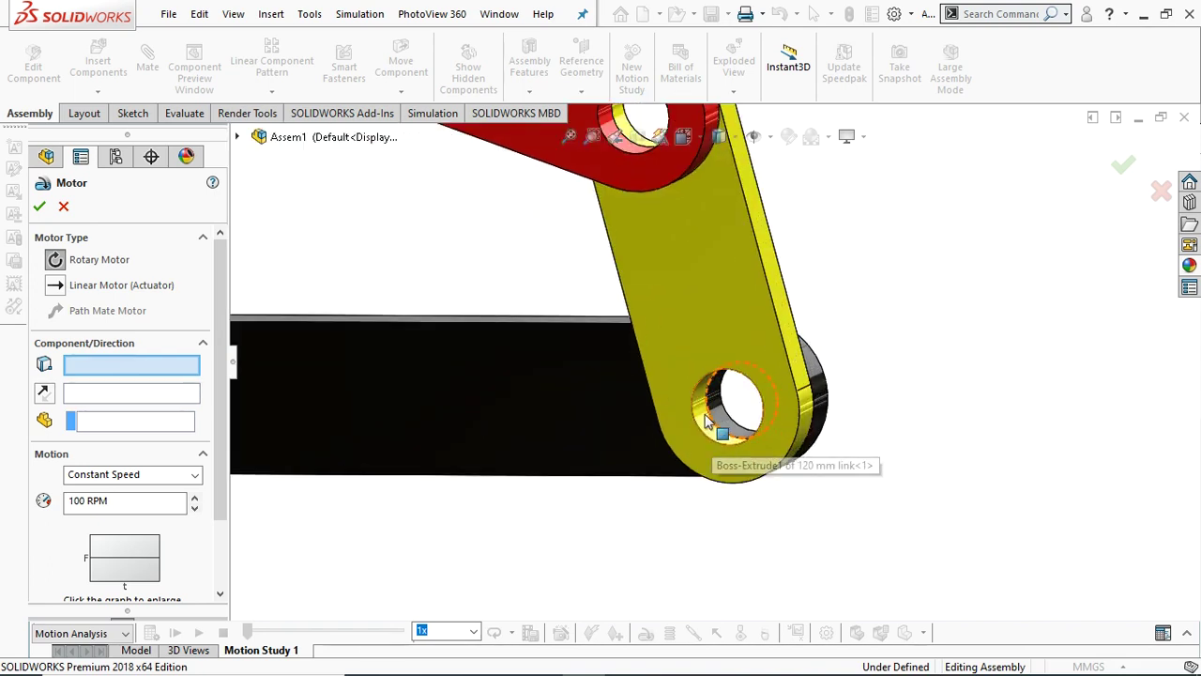
pyautogui.click(700, 417)
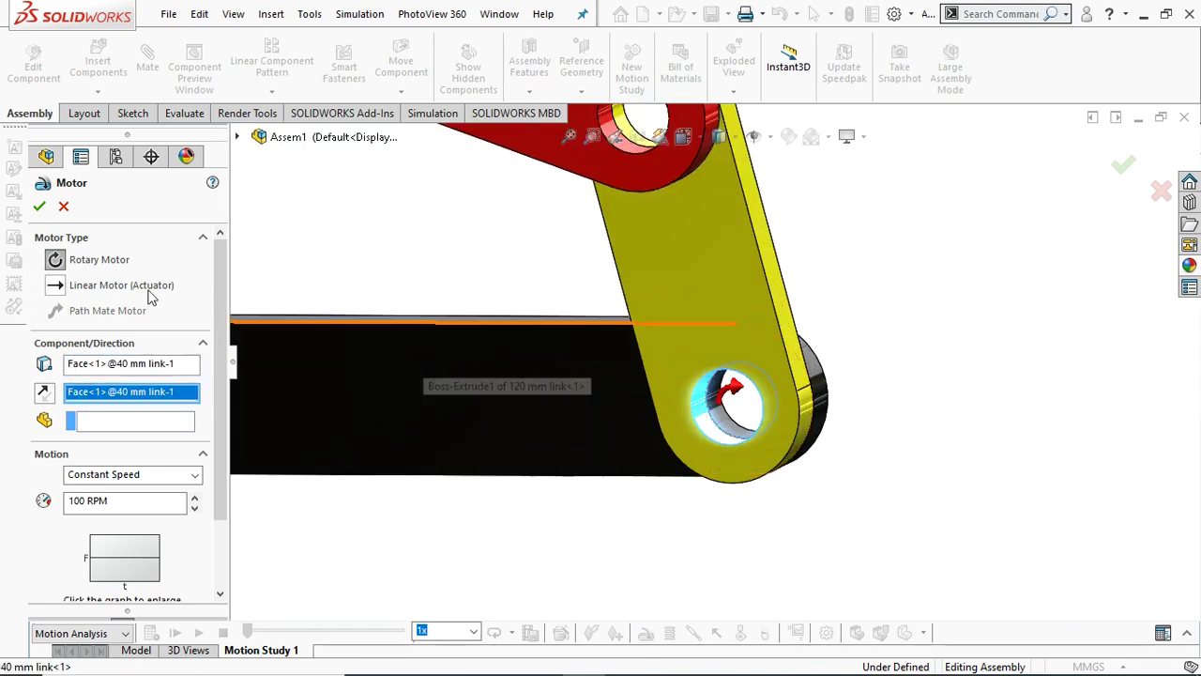
pyautogui.click(84, 502)
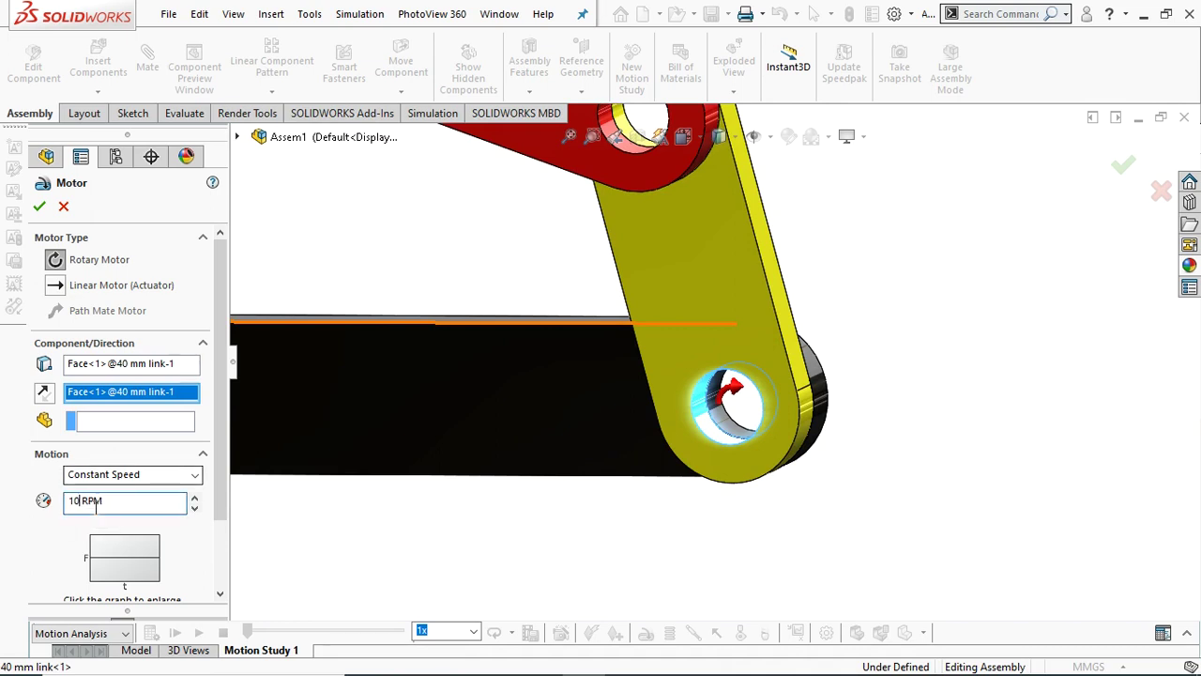
pyautogui.click(39, 208)
pyautogui.scroll(5, 516, 296)
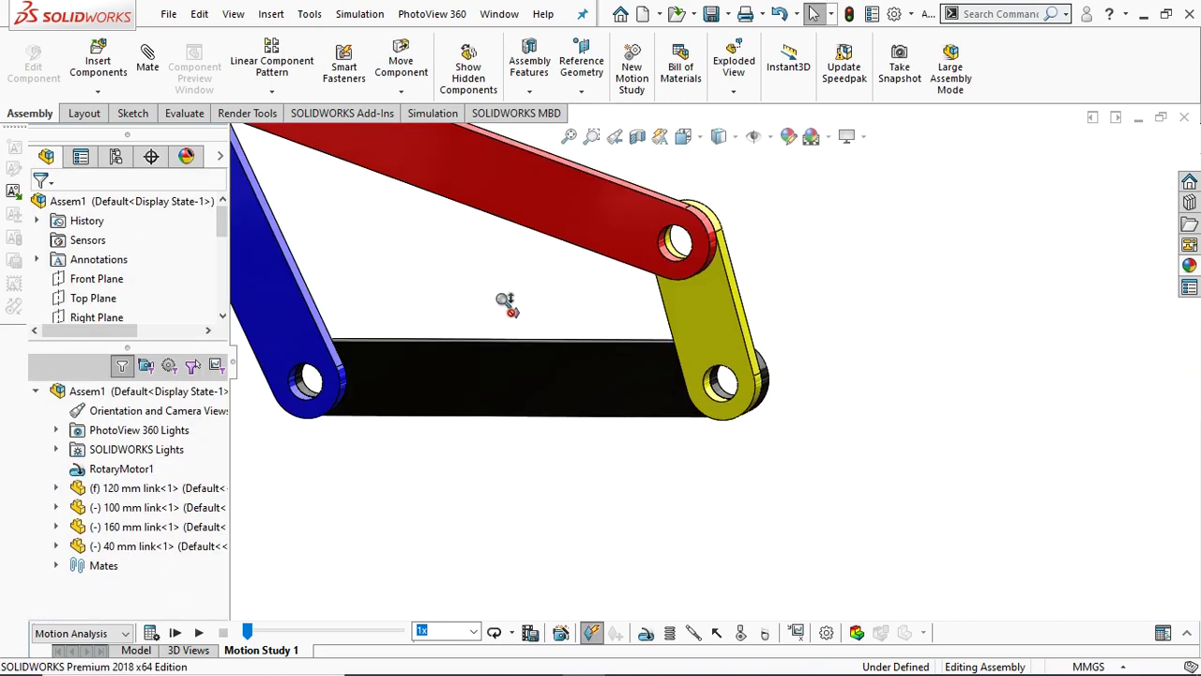
# Calculate the study, move its end key from 5 to 12 sec, and recalculate
pyautogui.scroll(-2, 549, 285)
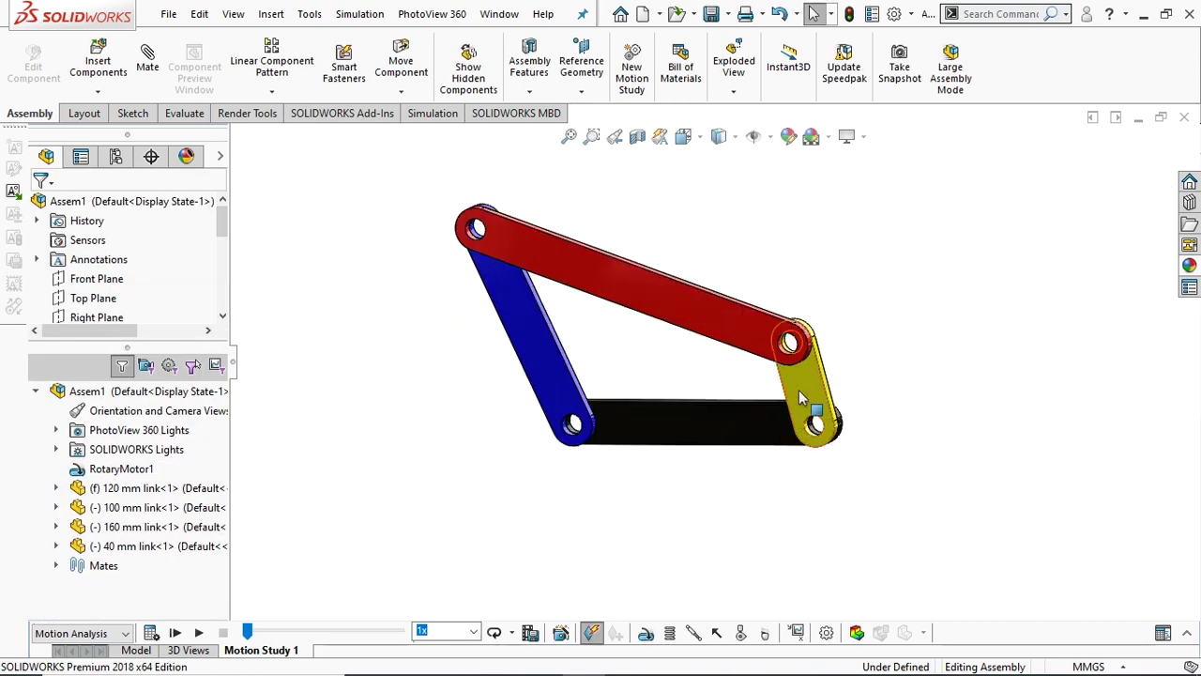
pyautogui.moveTo(895, 378); pyautogui.dragTo(919, 361, button='middle')
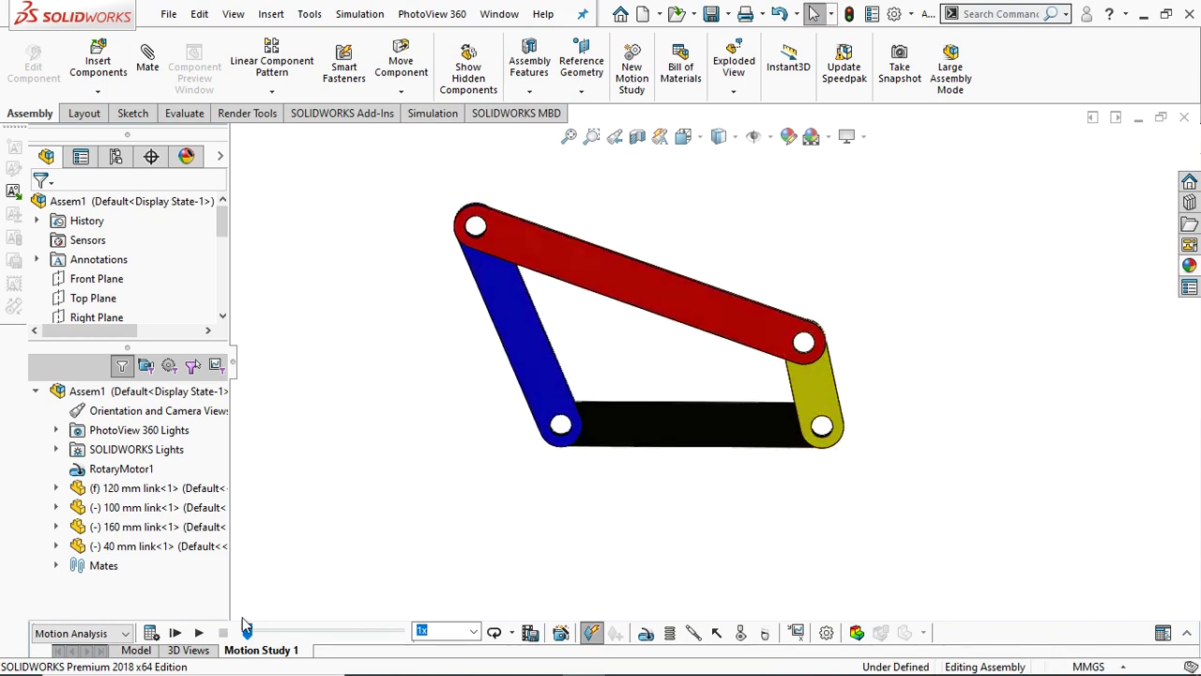
pyautogui.click(151, 634)
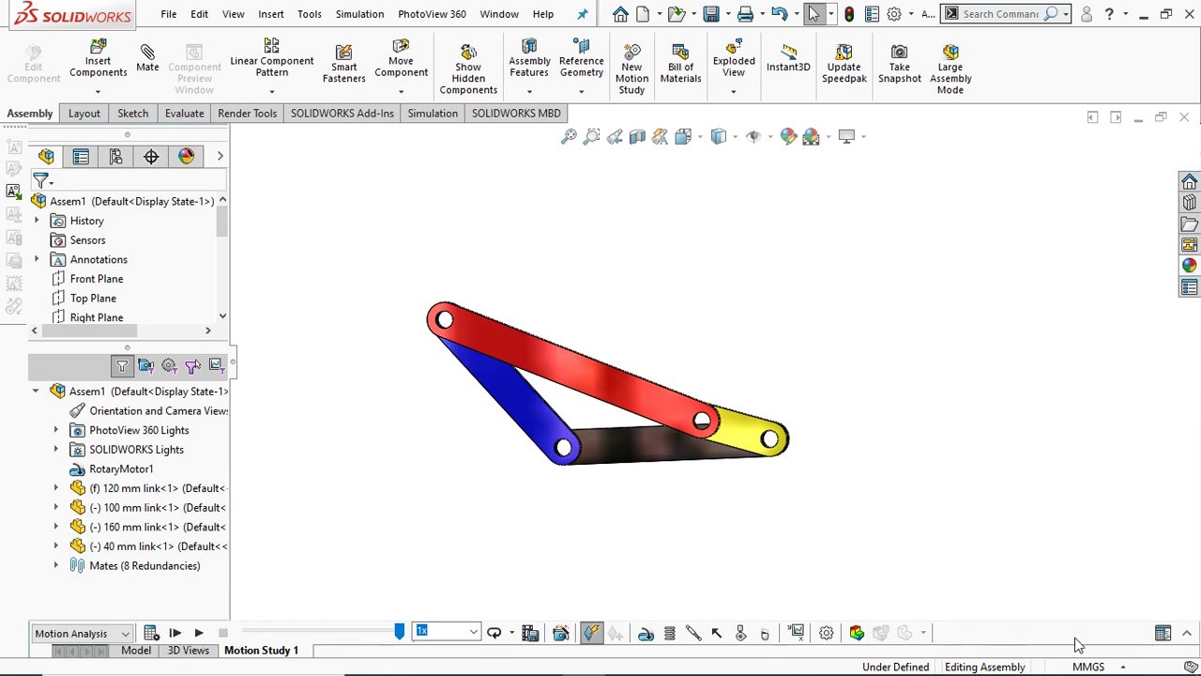
pyautogui.click(1186, 635)
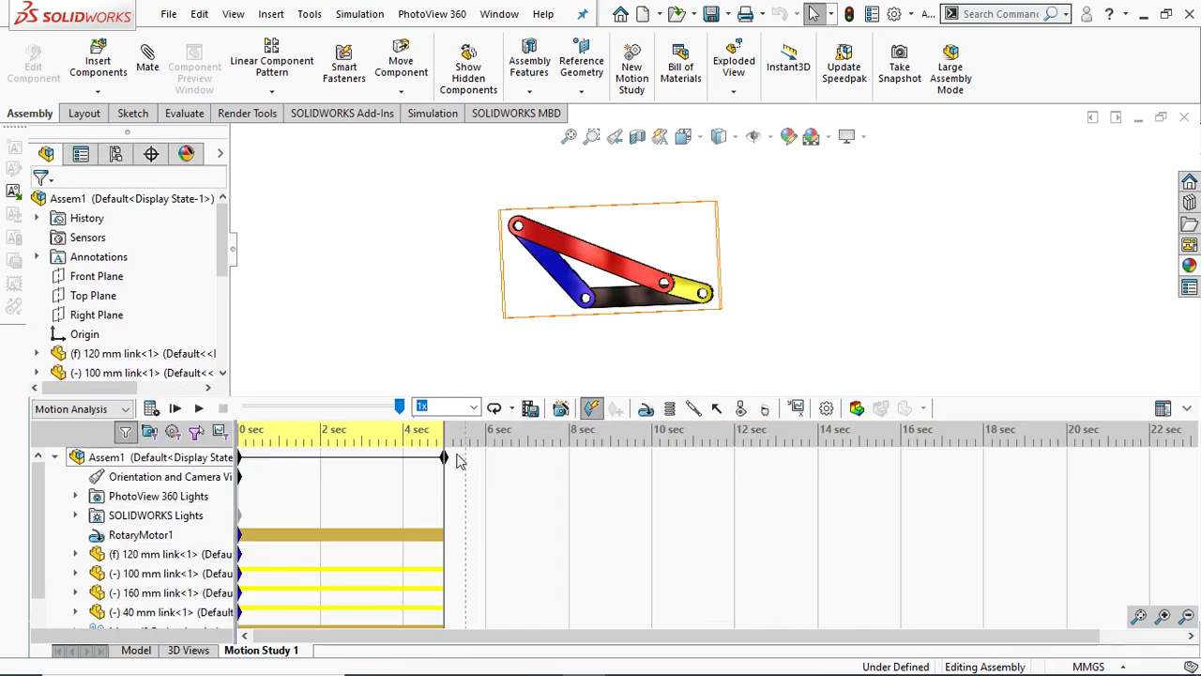
pyautogui.moveTo(445, 458); pyautogui.dragTo(634, 468)
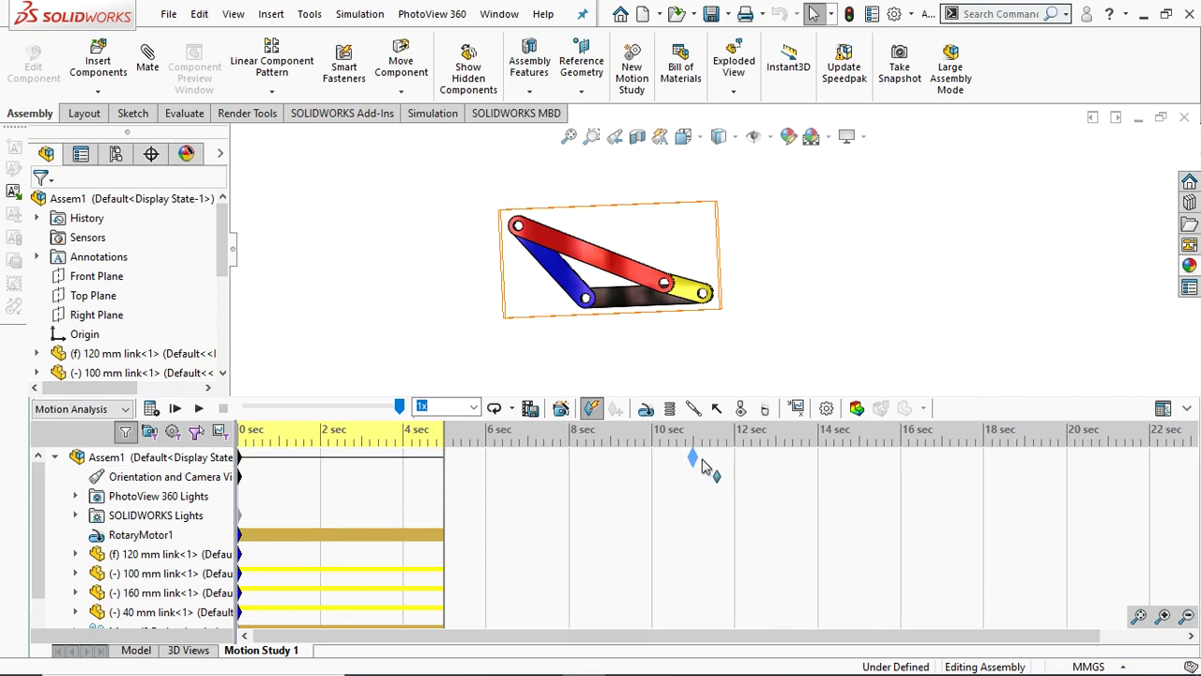
pyautogui.moveTo(736, 467); pyautogui.dragTo(735, 460)
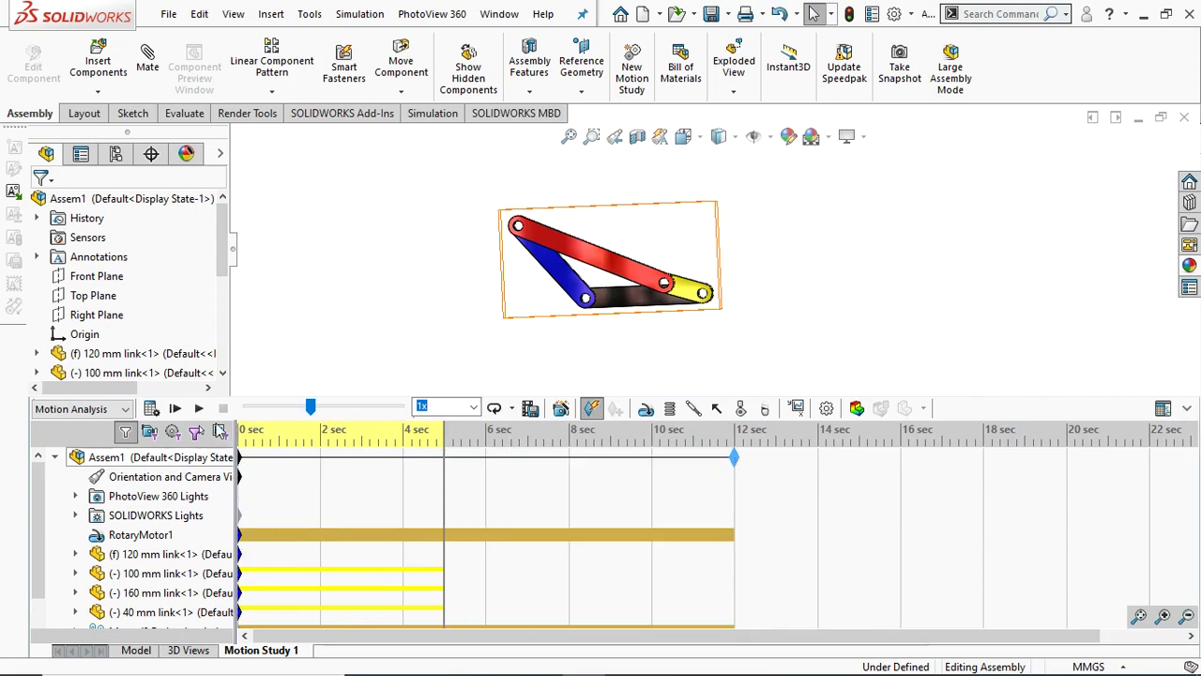
pyautogui.click(150, 408)
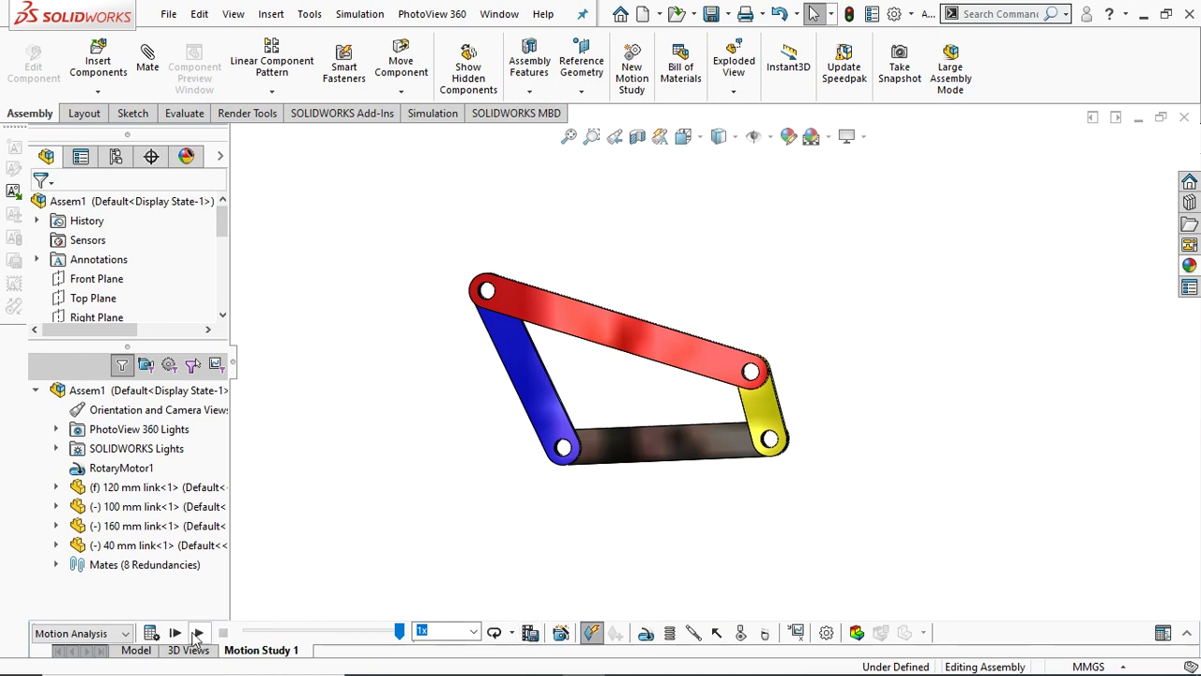
# Play back the calculated linkage motion, then stop the animation
pyautogui.click(197, 634)
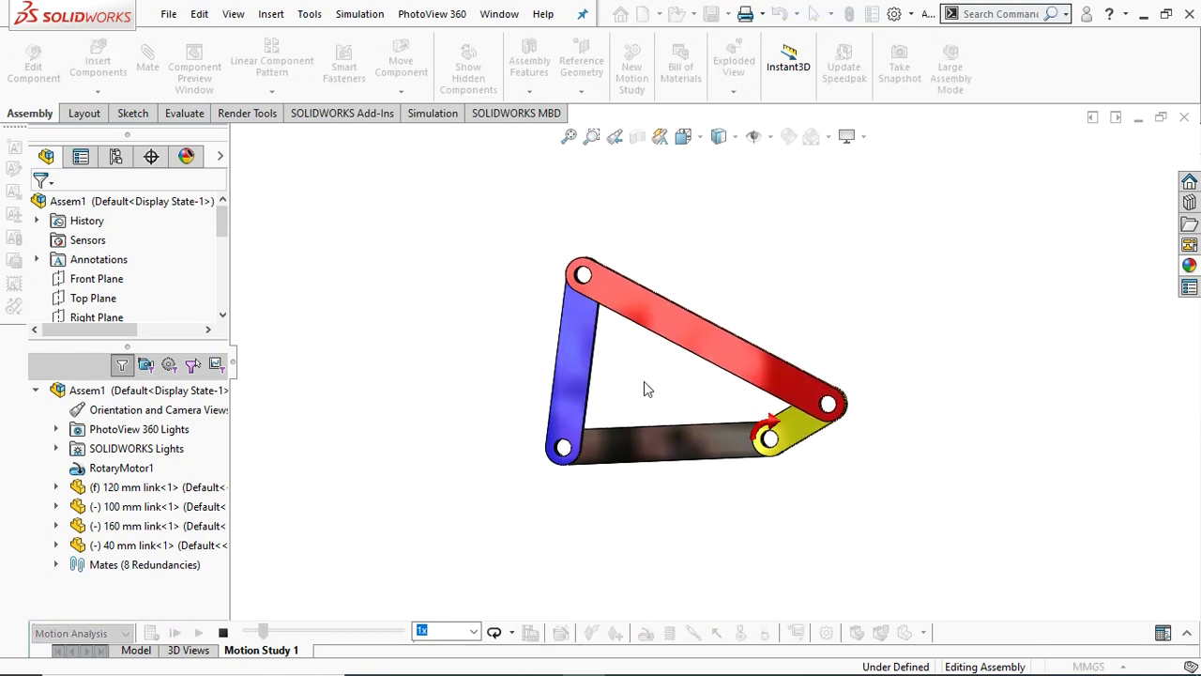
pyautogui.scroll(-5, 683, 394)
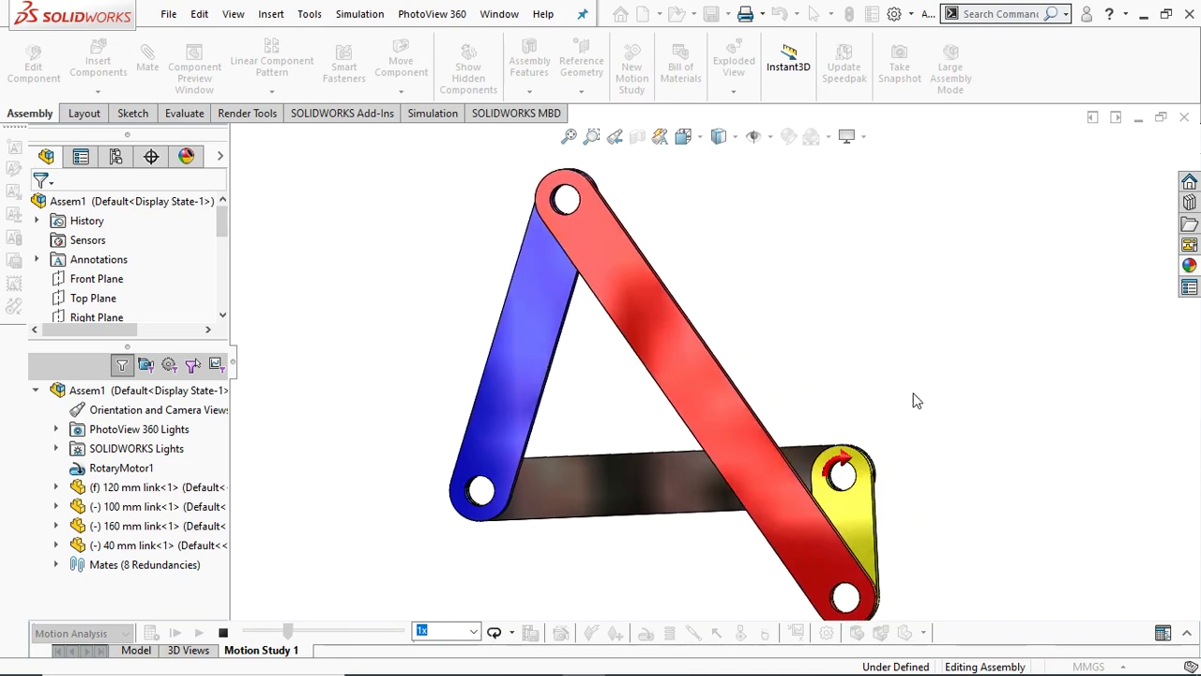
pyautogui.scroll(2, 826, 362)
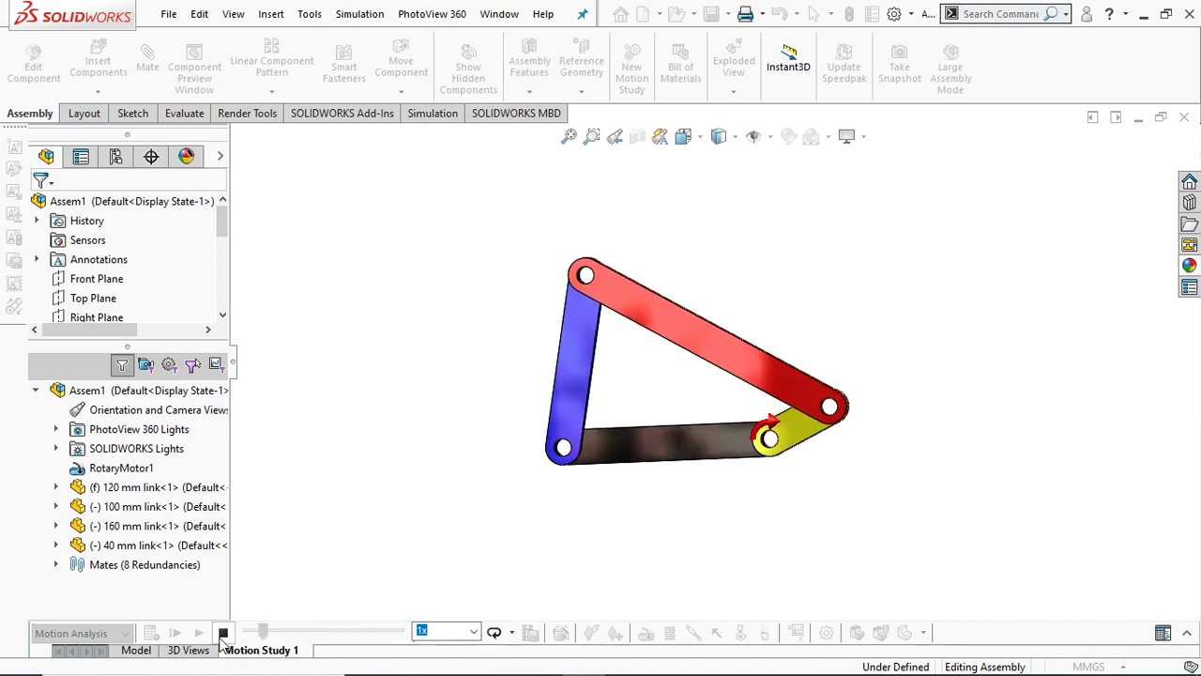
pyautogui.click(222, 634)
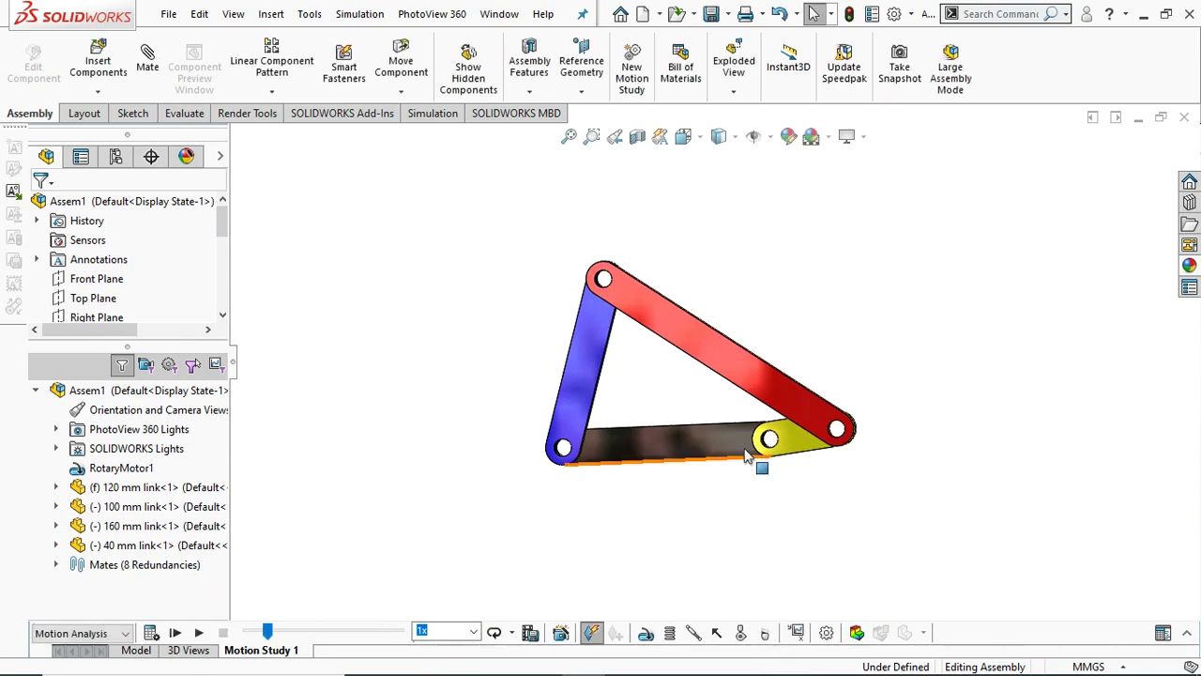
# Swing the linkage to a new pose and create a motion plot from the red link's right hole edge
pyautogui.moveTo(814, 417); pyautogui.dragTo(750, 368)
pyautogui.click(859, 377)
pyautogui.scroll(-3, 788, 389)
pyautogui.moveTo(774, 392); pyautogui.dragTo(762, 424, button='middle')
pyautogui.scroll(-3, 710, 394)
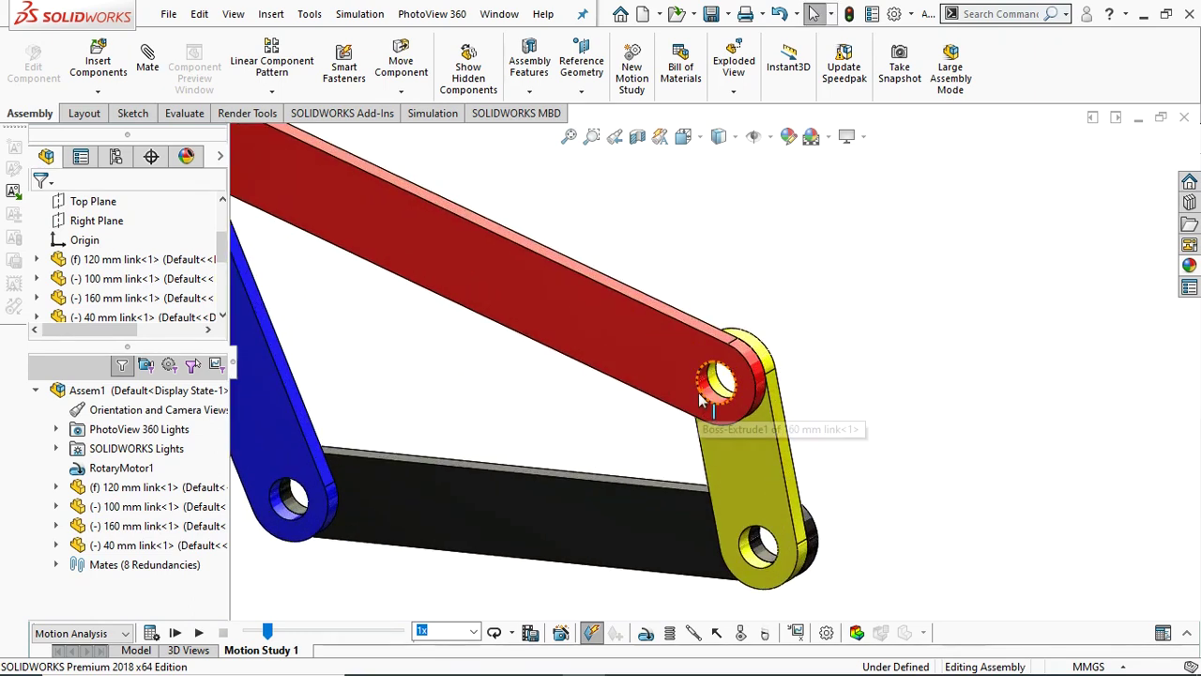
pyautogui.scroll(3, 709, 395)
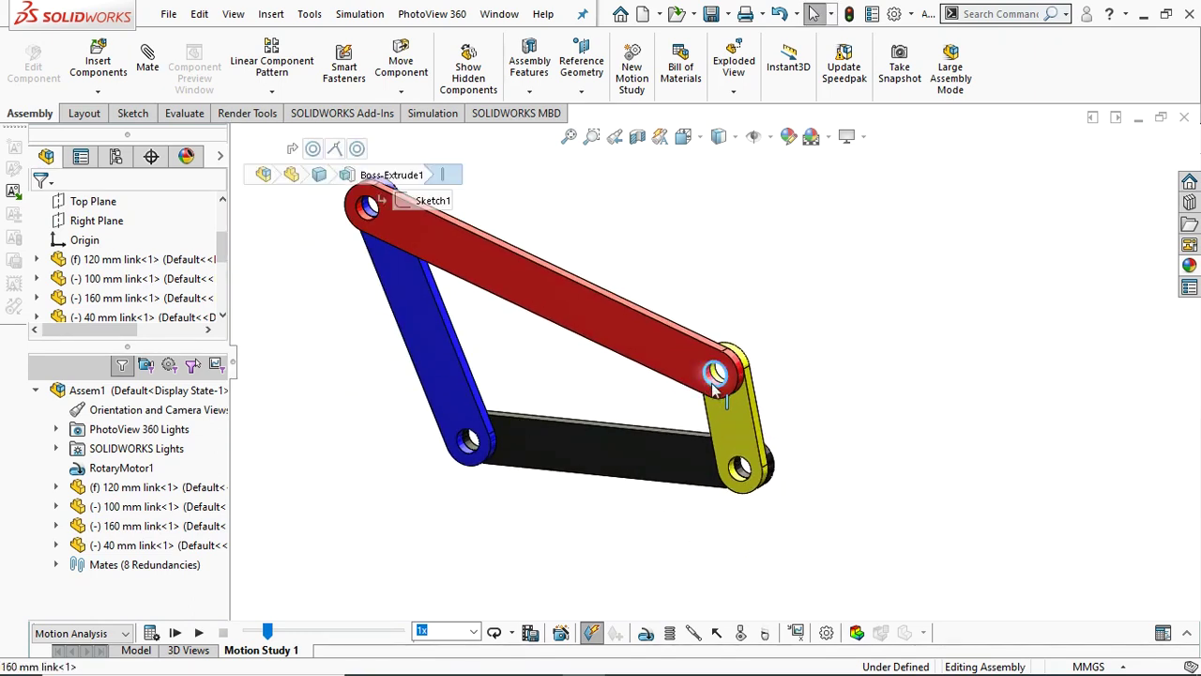
pyautogui.click(714, 392)
pyautogui.rightClick(711, 393)
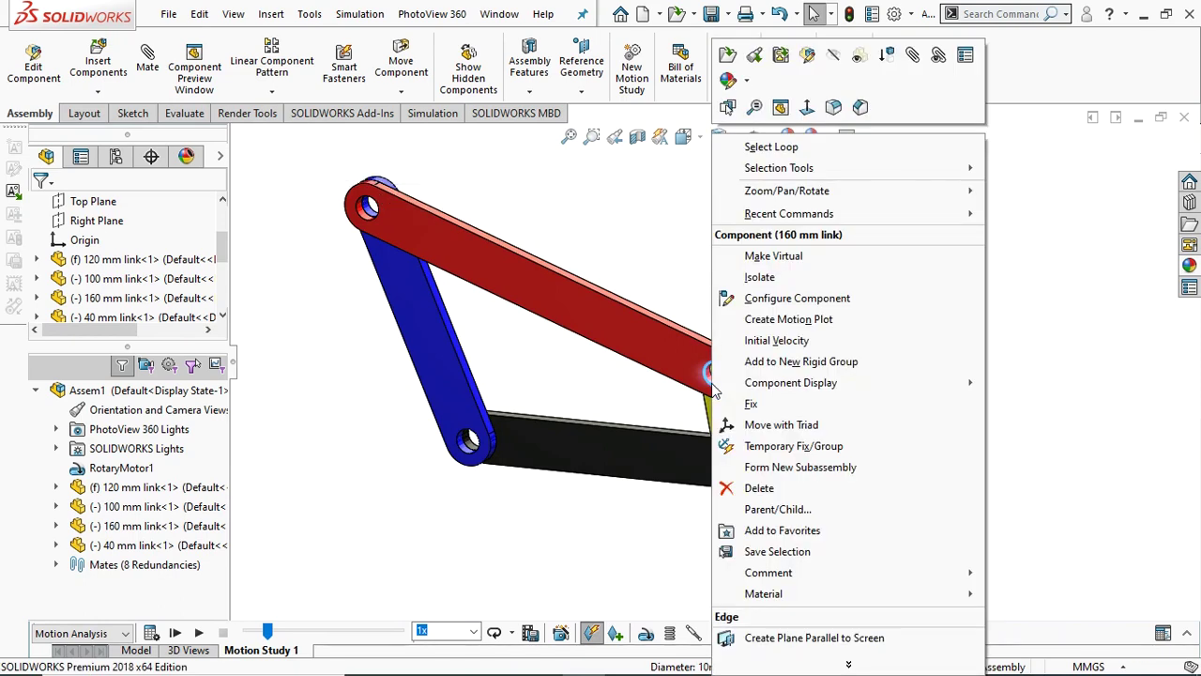
pyautogui.click(798, 320)
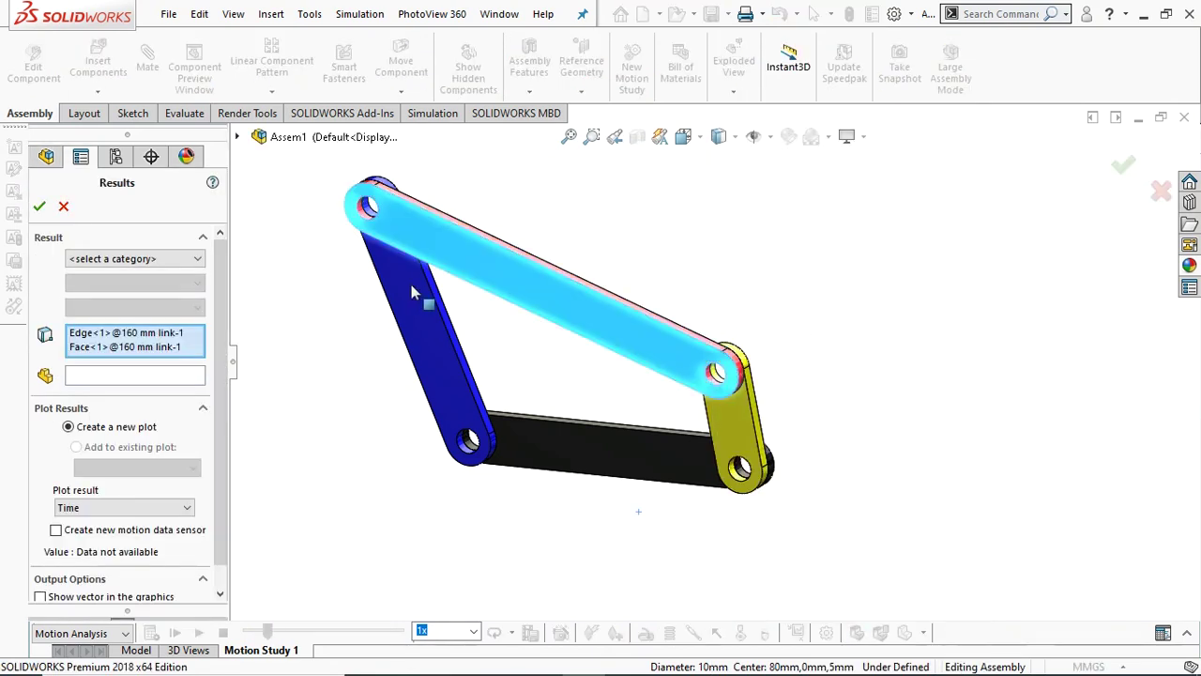
# Create a Displacement/Velocity/Acceleration > Trace Path result for the red link's right hole edge
pyautogui.rightClick(136, 338)
pyautogui.click(141, 348)
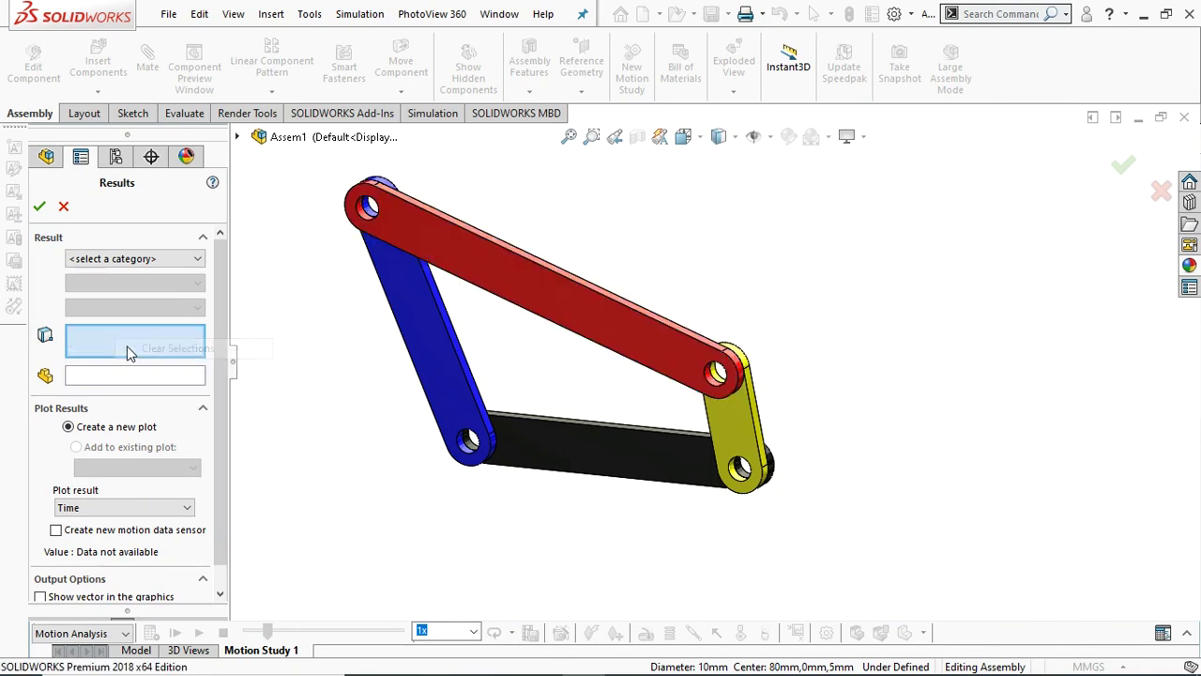
pyautogui.click(127, 259)
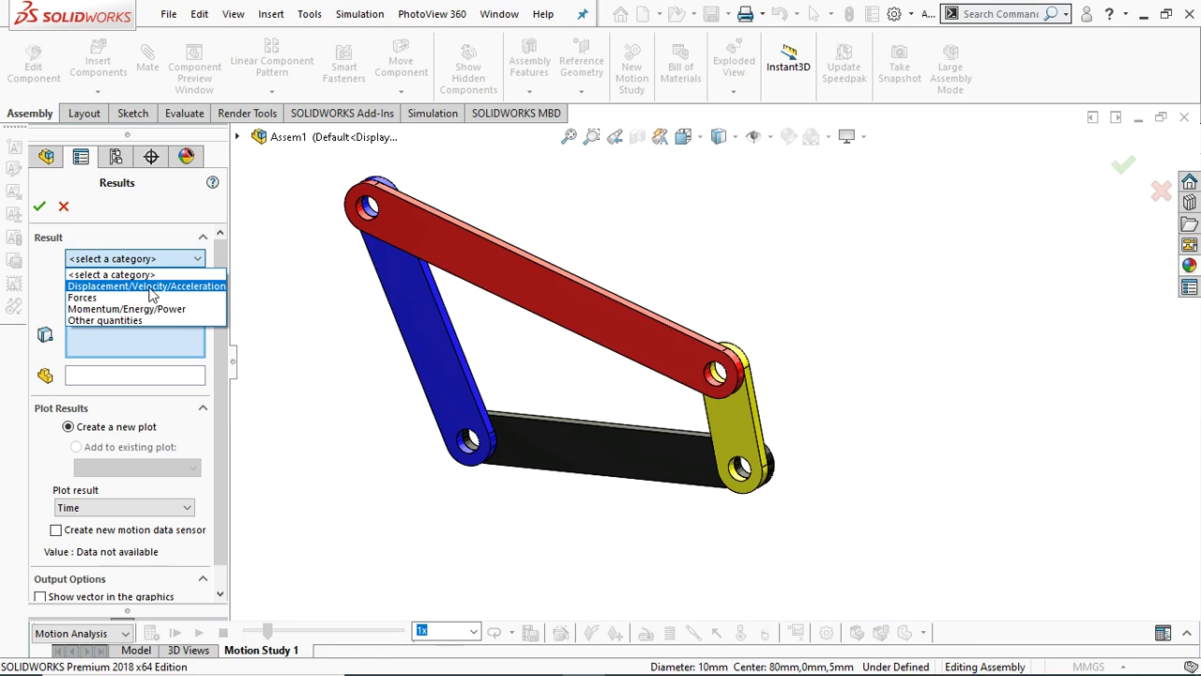
pyautogui.click(141, 286)
pyautogui.click(126, 284)
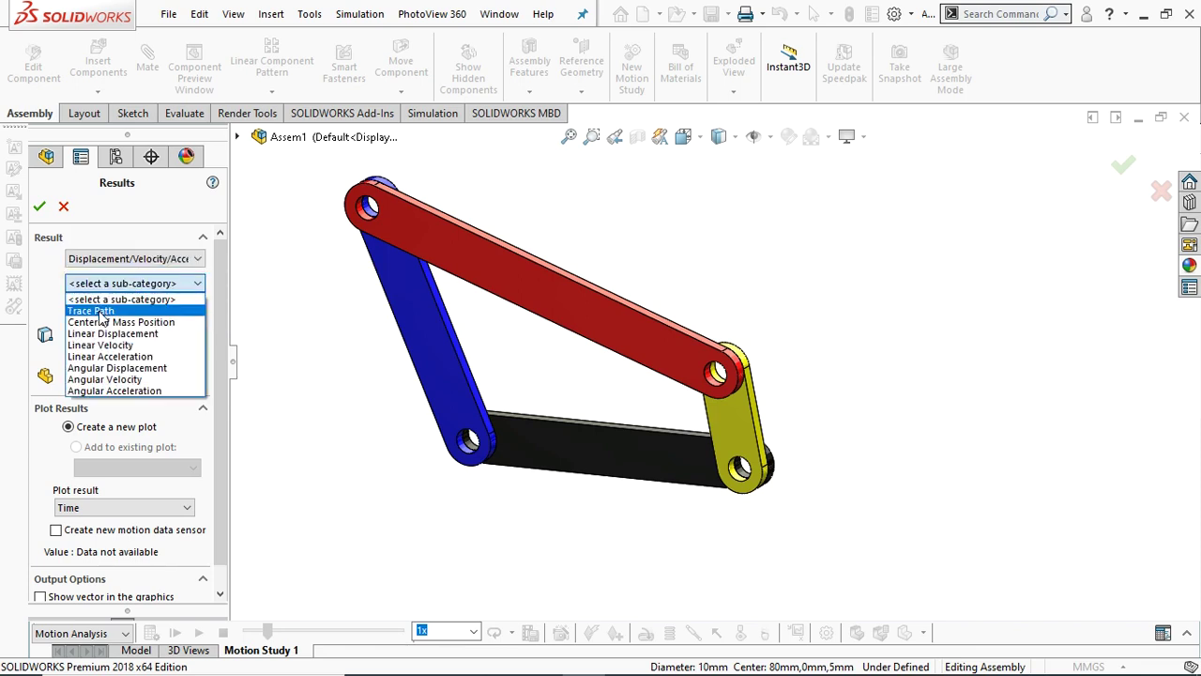
pyautogui.click(94, 311)
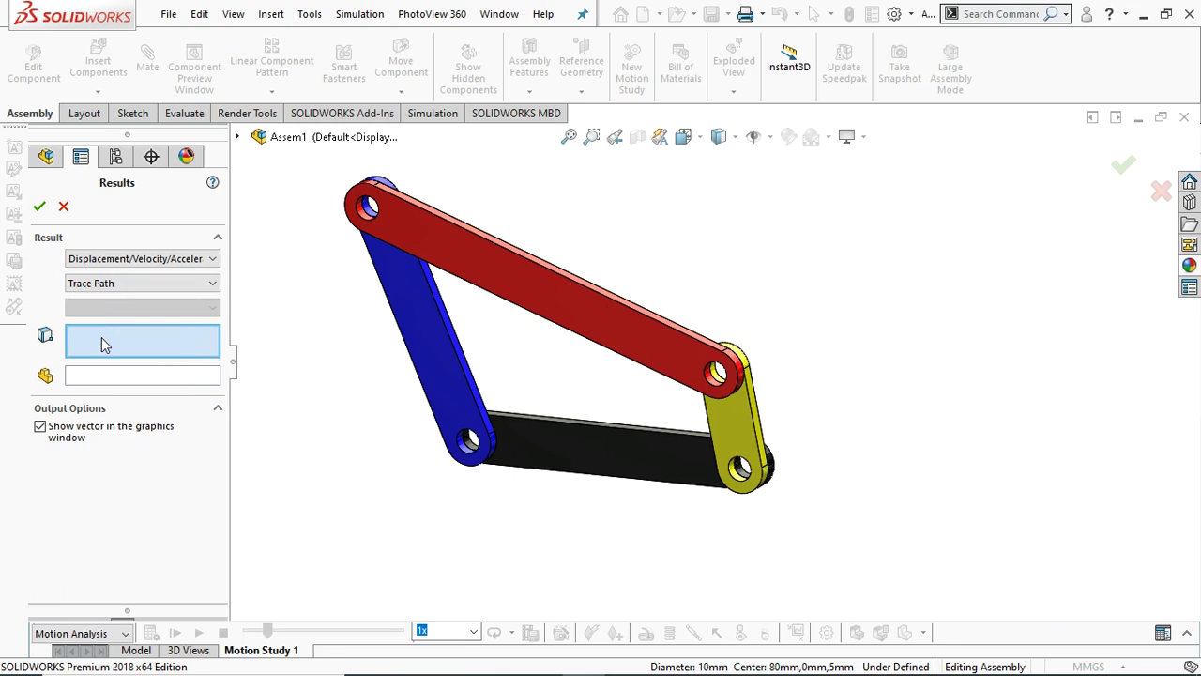
pyautogui.scroll(-4, 724, 367)
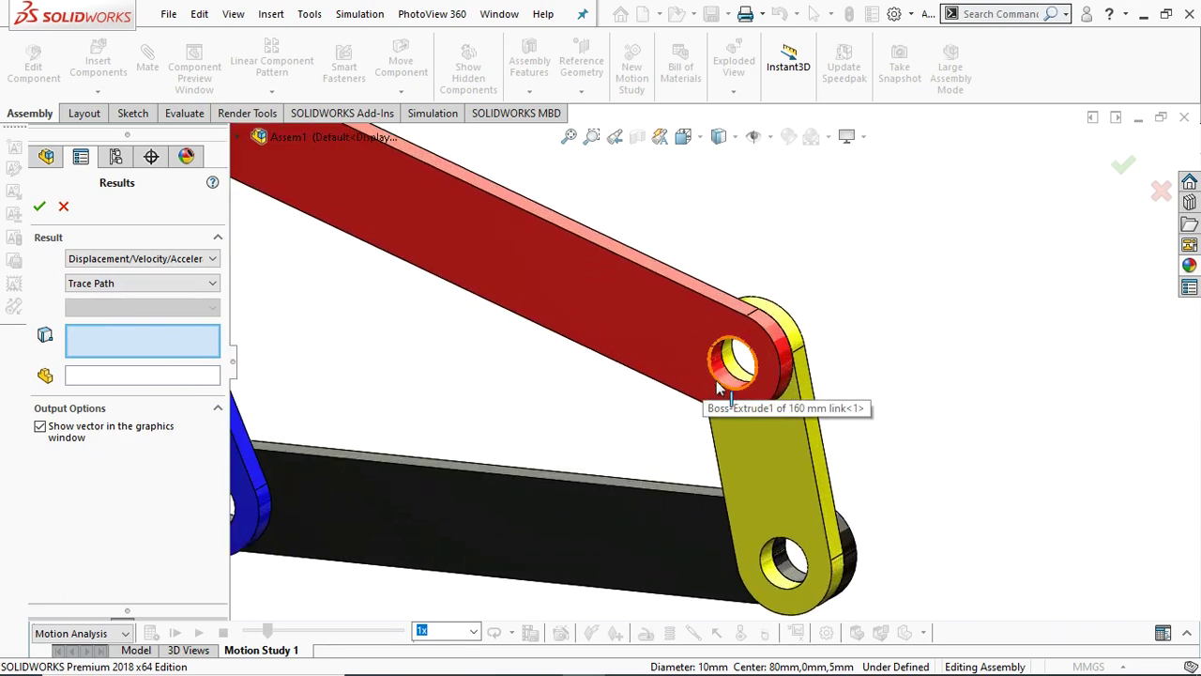
pyautogui.click(718, 384)
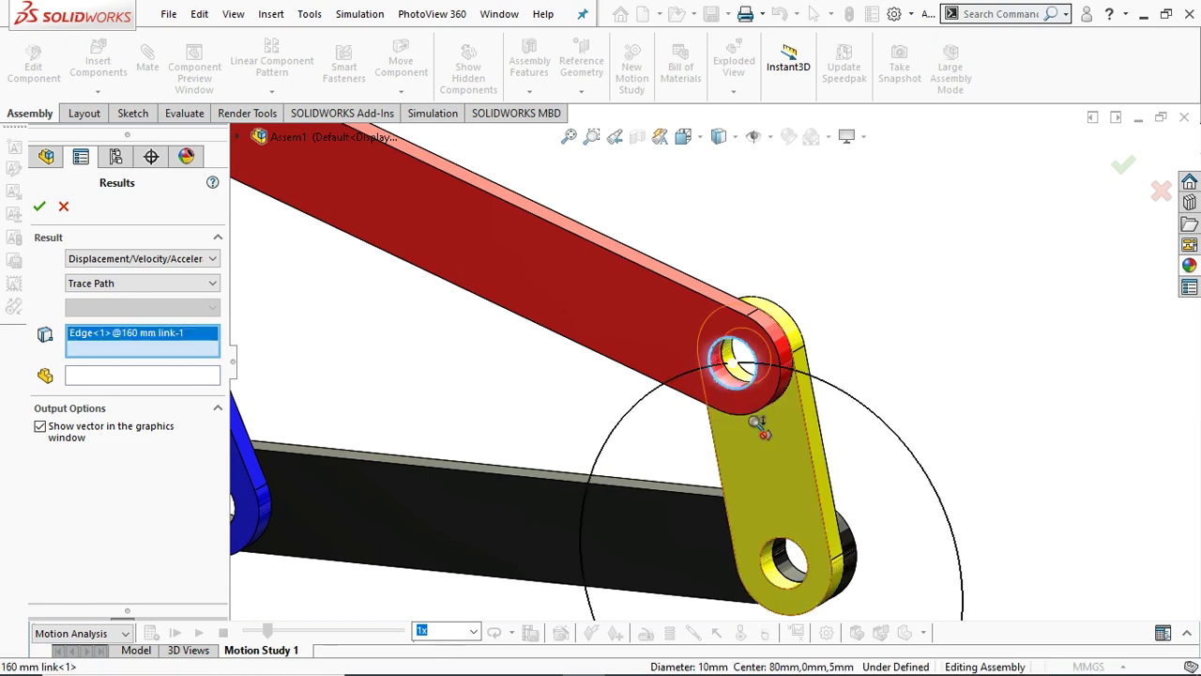
pyautogui.scroll(4, 721, 375)
pyautogui.rightClick(752, 414)
pyautogui.click(812, 428)
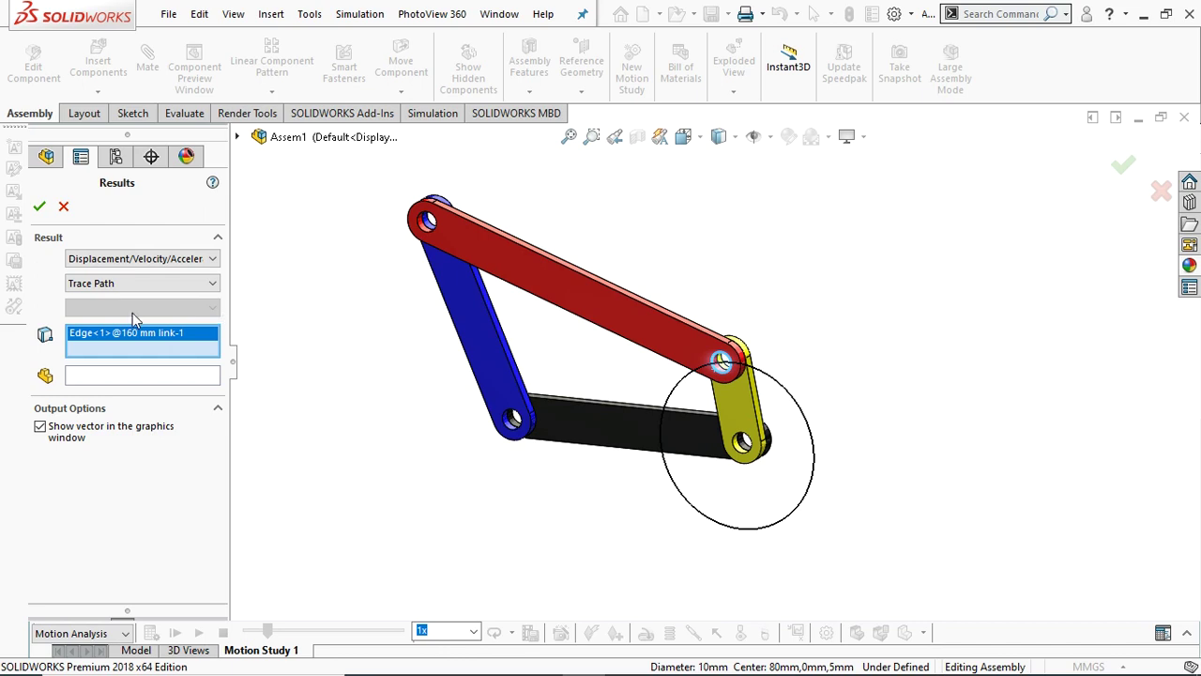
pyautogui.click(38, 207)
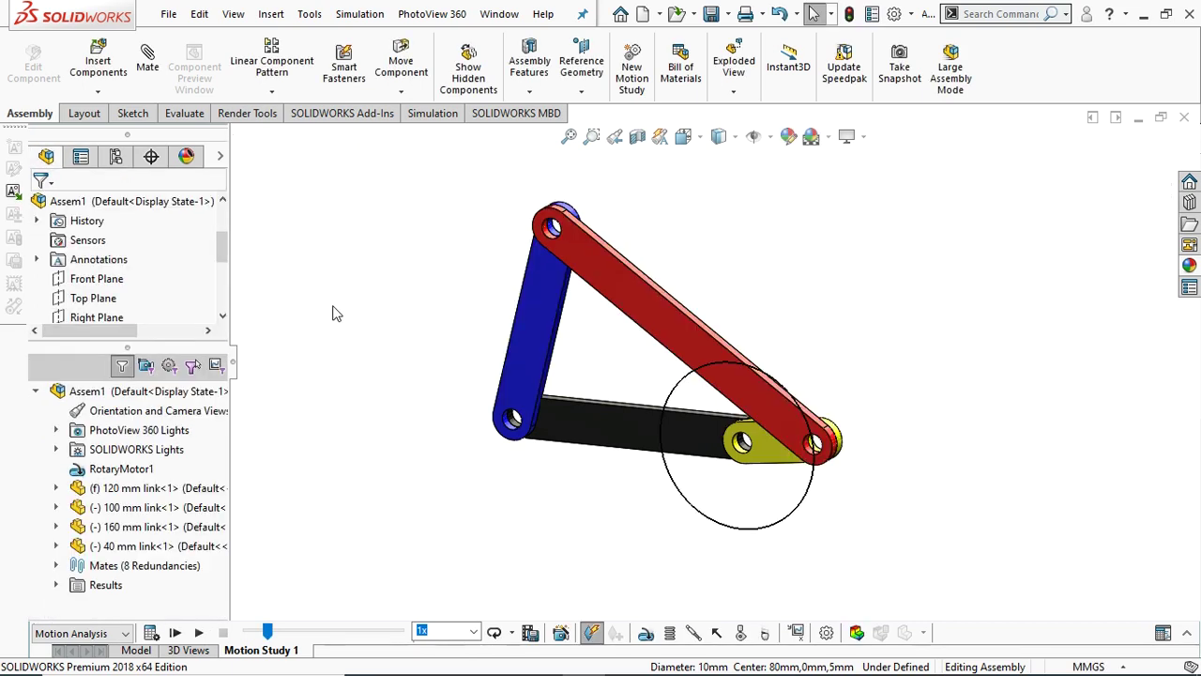
# Start a new motion plot from the red link's top hole edge
pyautogui.scroll(2, 711, 337)
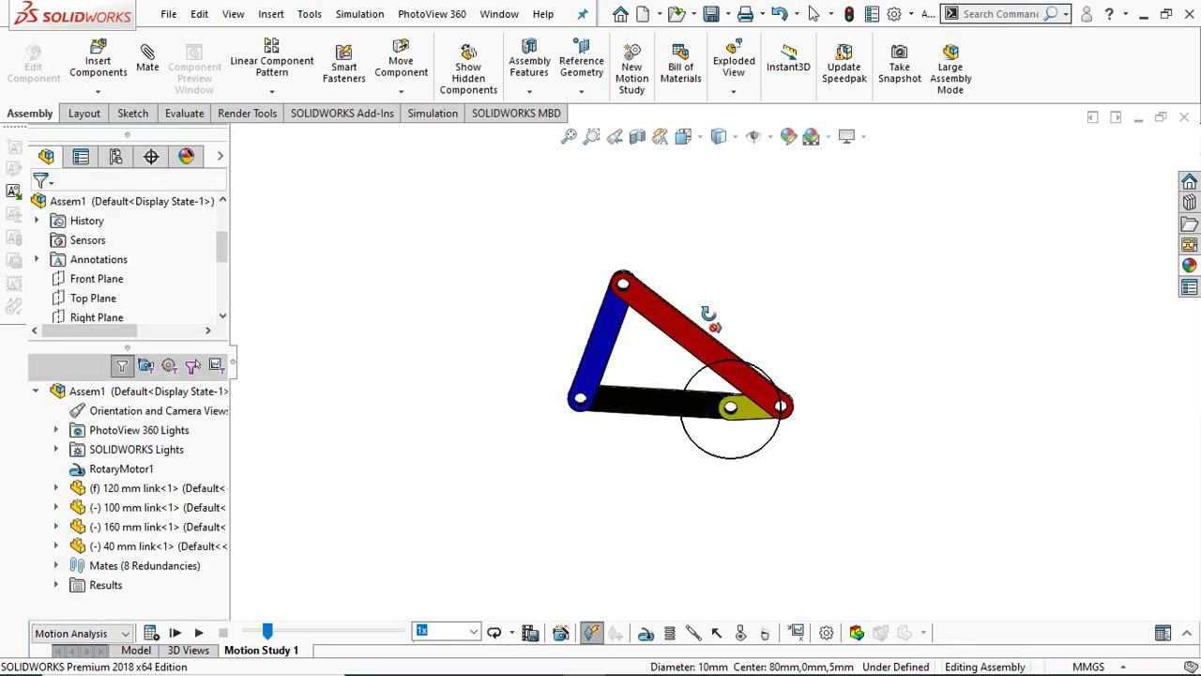
pyautogui.scroll(-3, 611, 280)
pyautogui.moveTo(682, 323); pyautogui.dragTo(647, 323, button='middle')
pyautogui.click(645, 324)
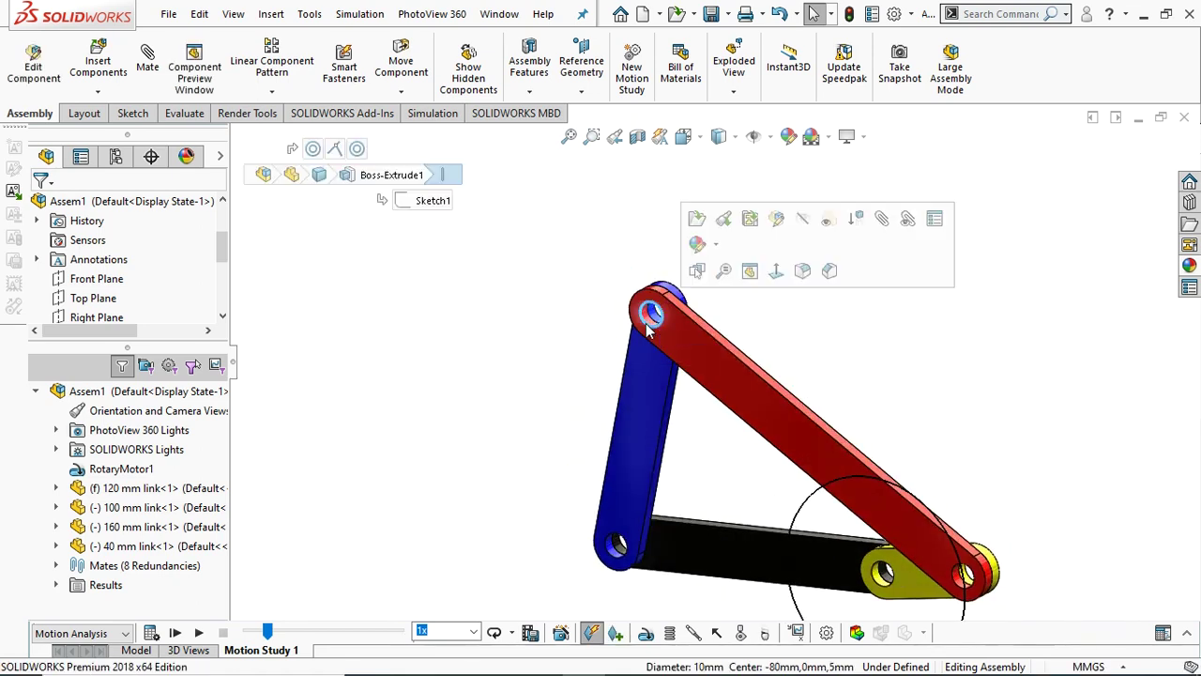
pyautogui.rightClick(648, 327)
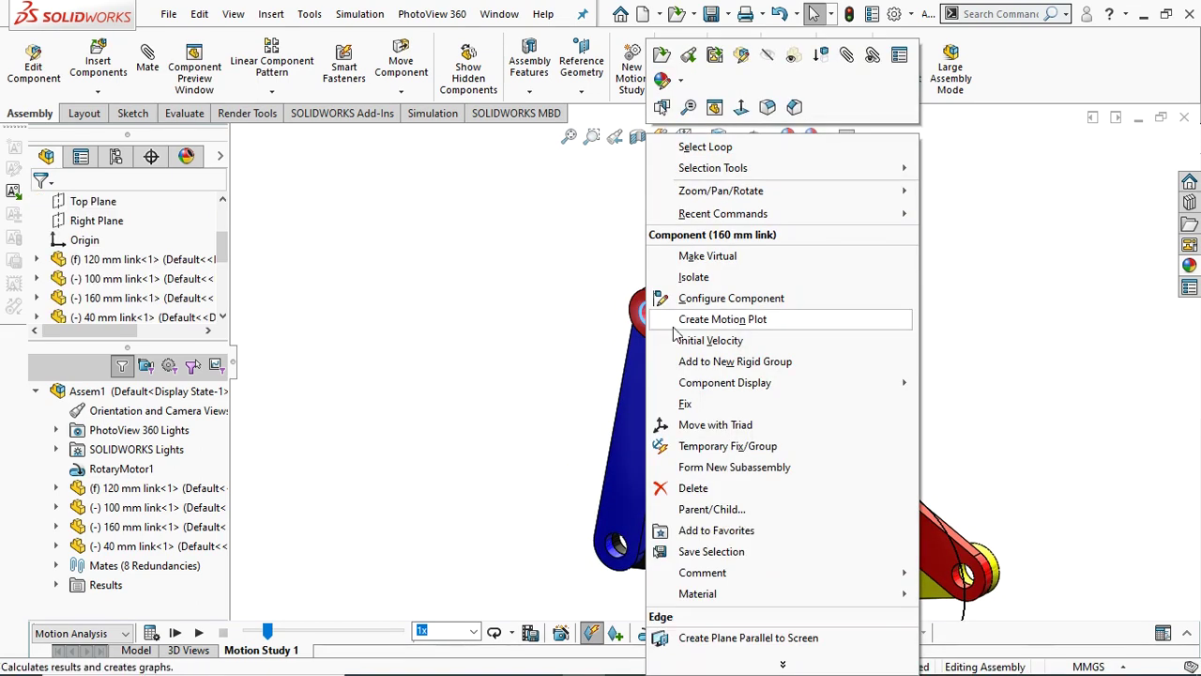
pyautogui.click(736, 321)
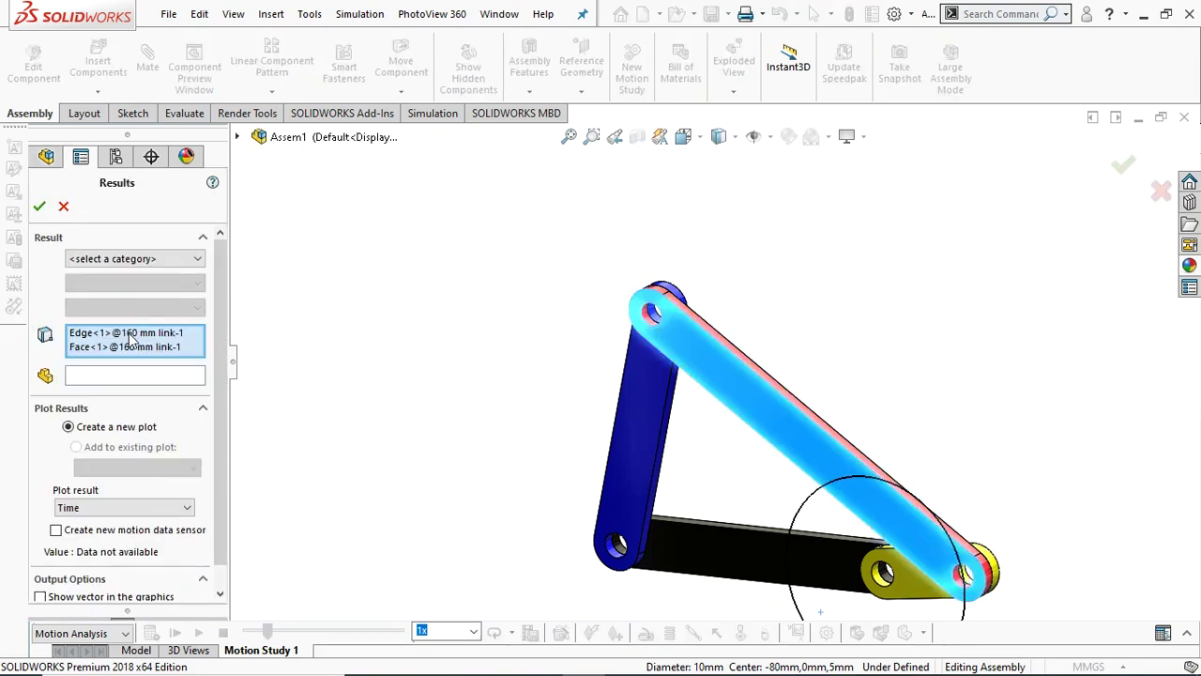
# Clear preselections and set a Trace Path result on the red link's top hole edge
pyautogui.rightClick(153, 334)
pyautogui.click(178, 344)
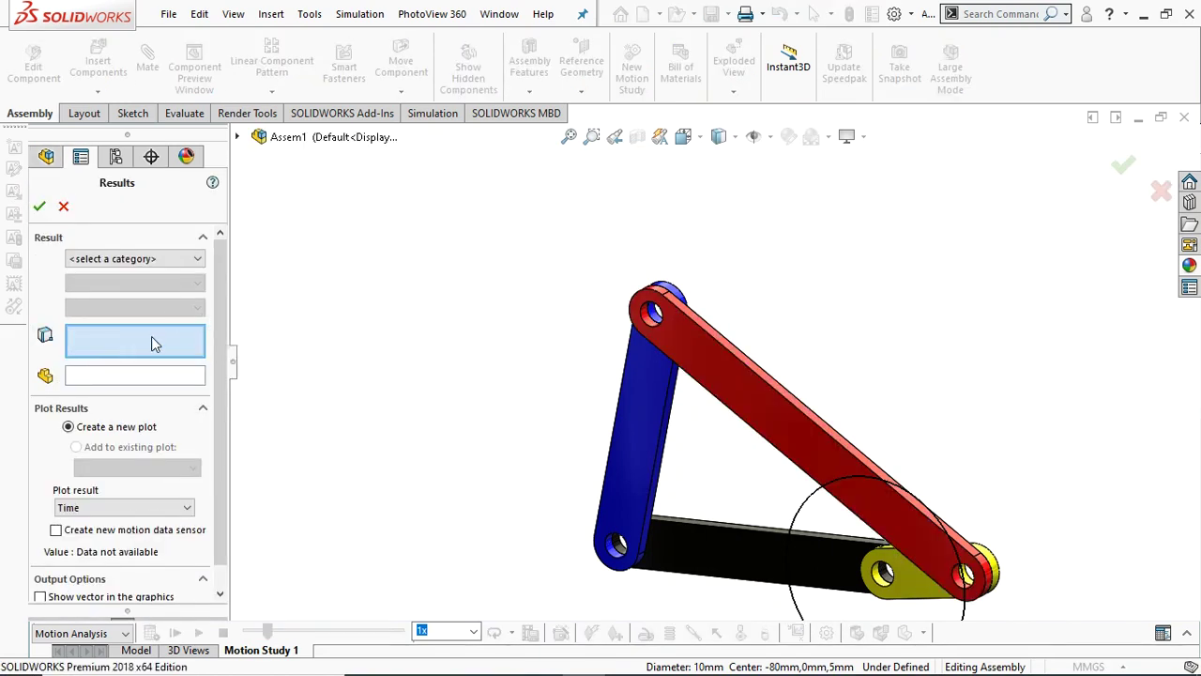
pyautogui.click(155, 261)
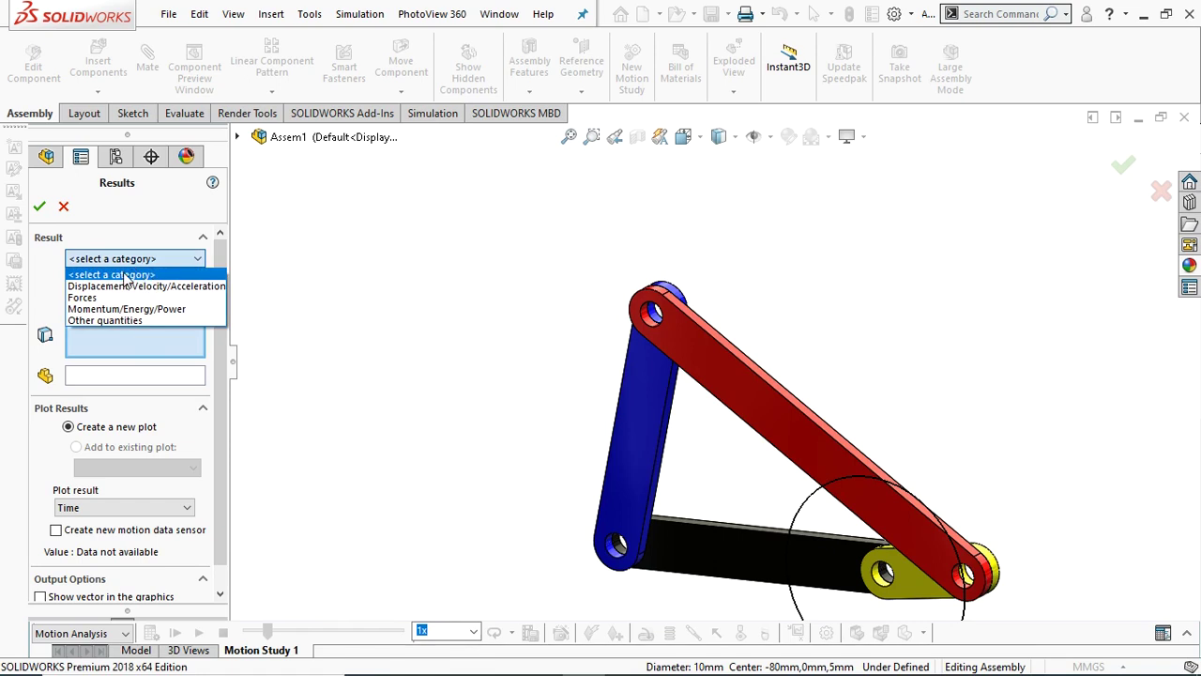
pyautogui.click(121, 284)
pyautogui.click(114, 284)
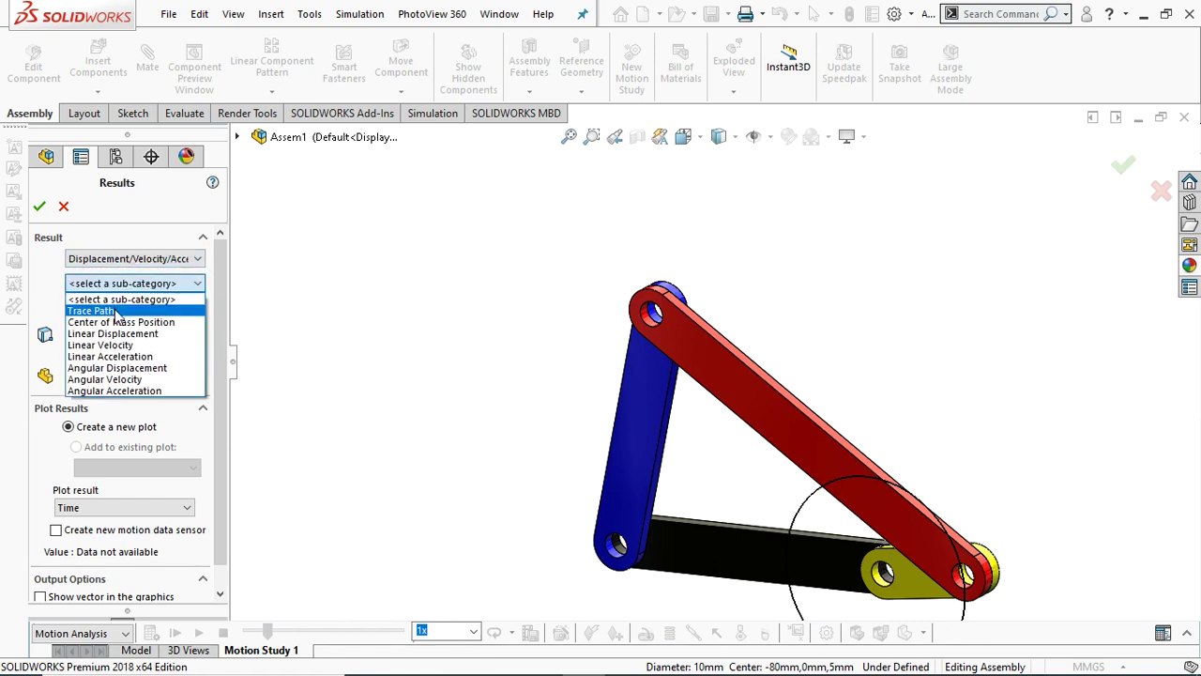
pyautogui.click(92, 311)
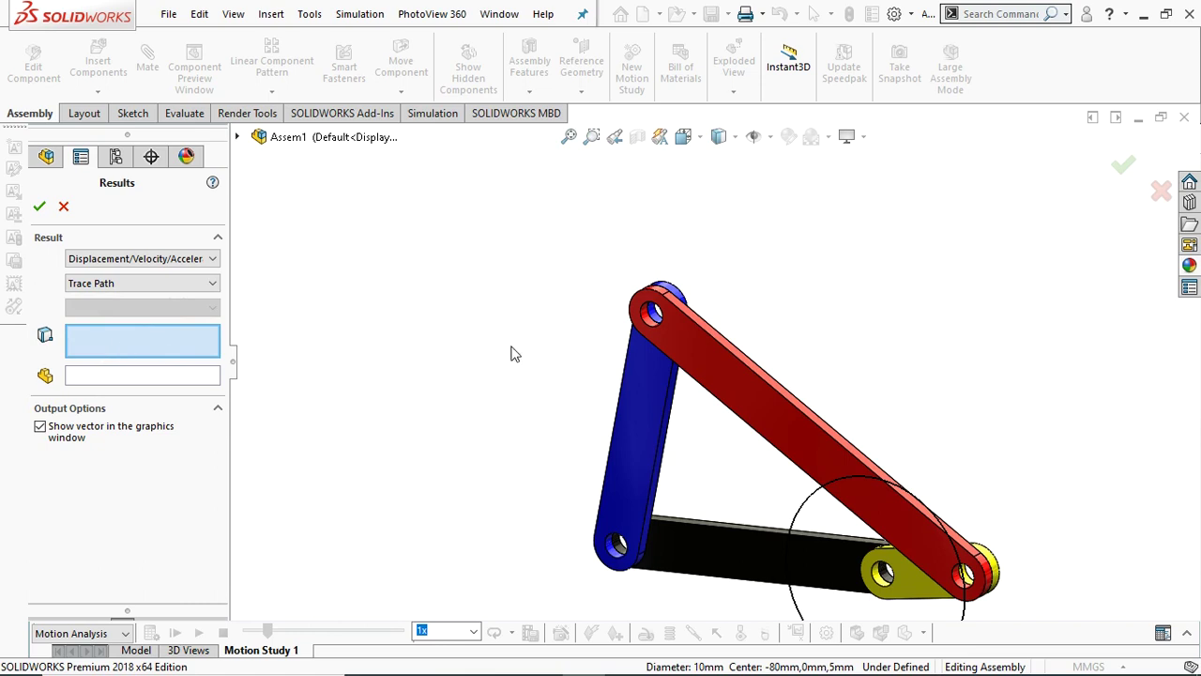
pyautogui.click(642, 318)
pyautogui.click(40, 208)
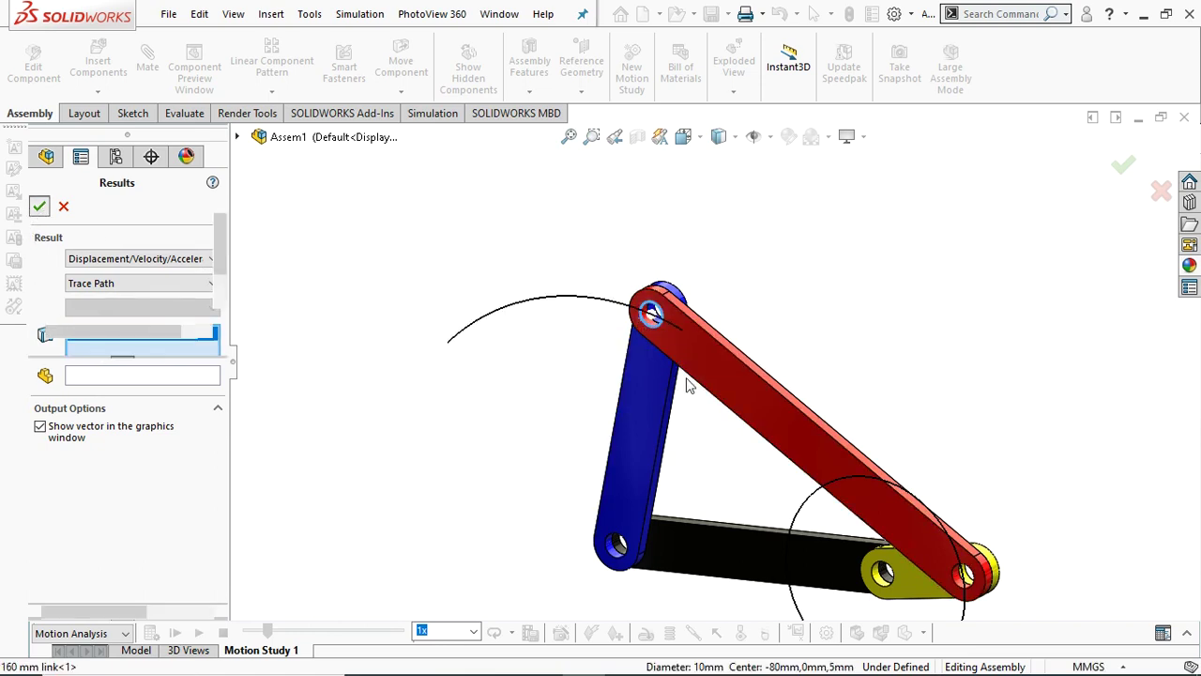
# Zoom to fit, select the fixed 120 mm link, and play Motion Study 1 to animate both trace paths
pyautogui.press('z')
pyautogui.press('z')
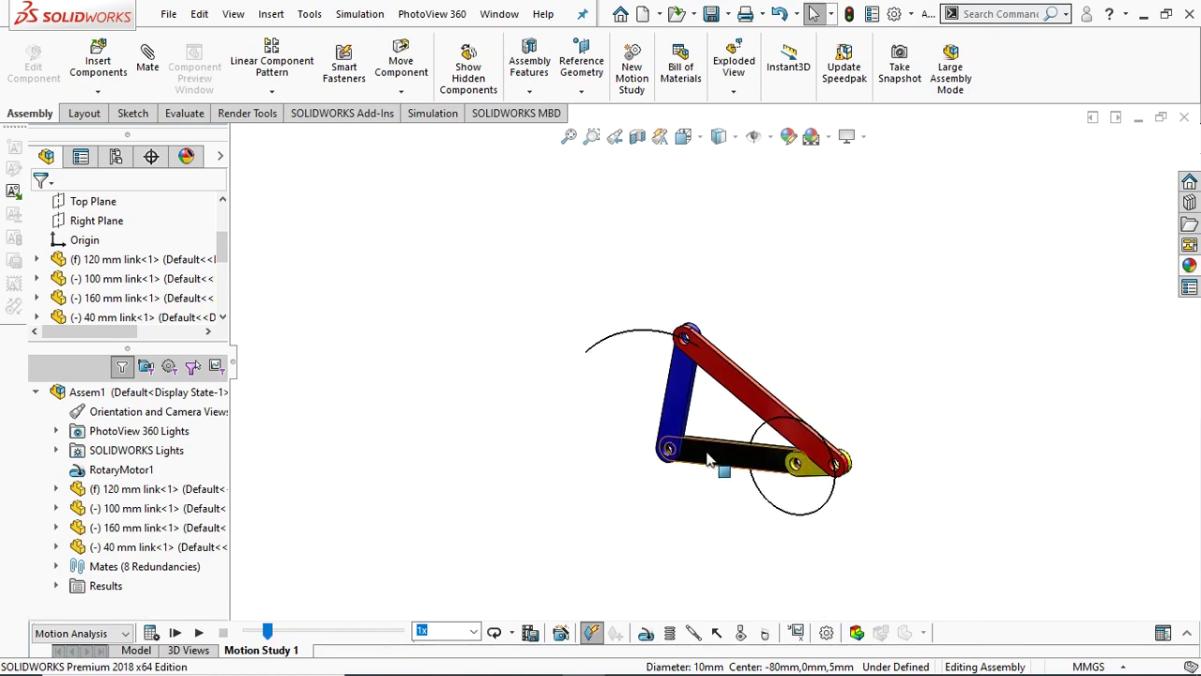
pyautogui.click(707, 456)
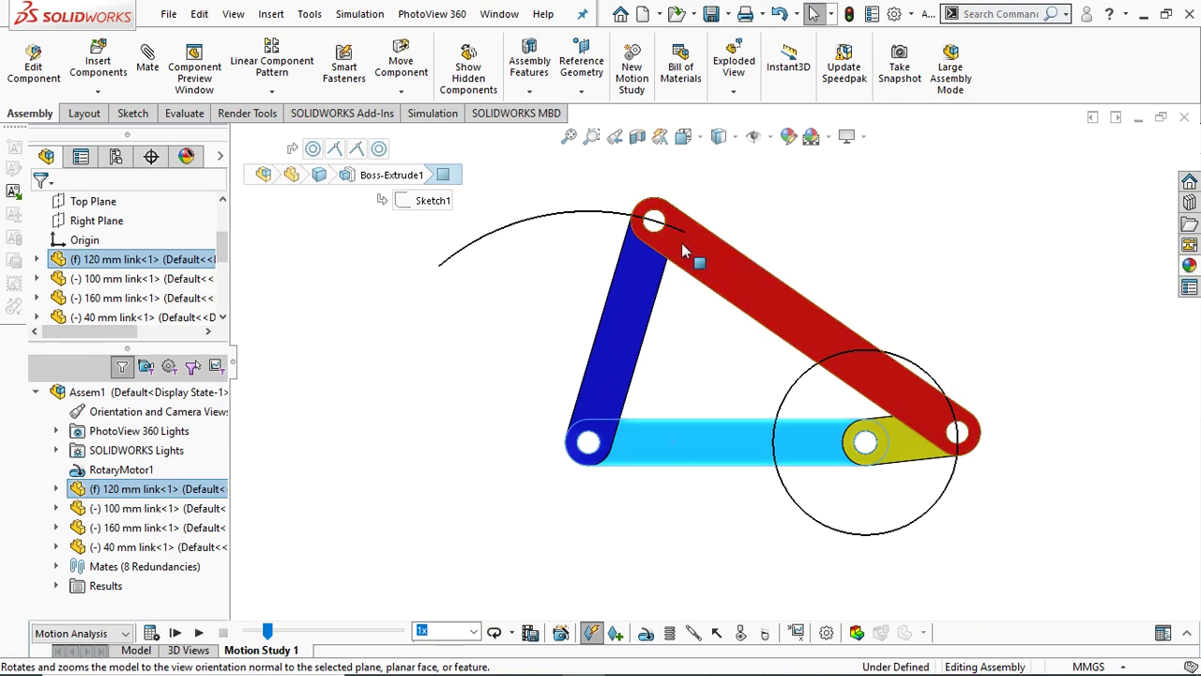
pyautogui.click(200, 634)
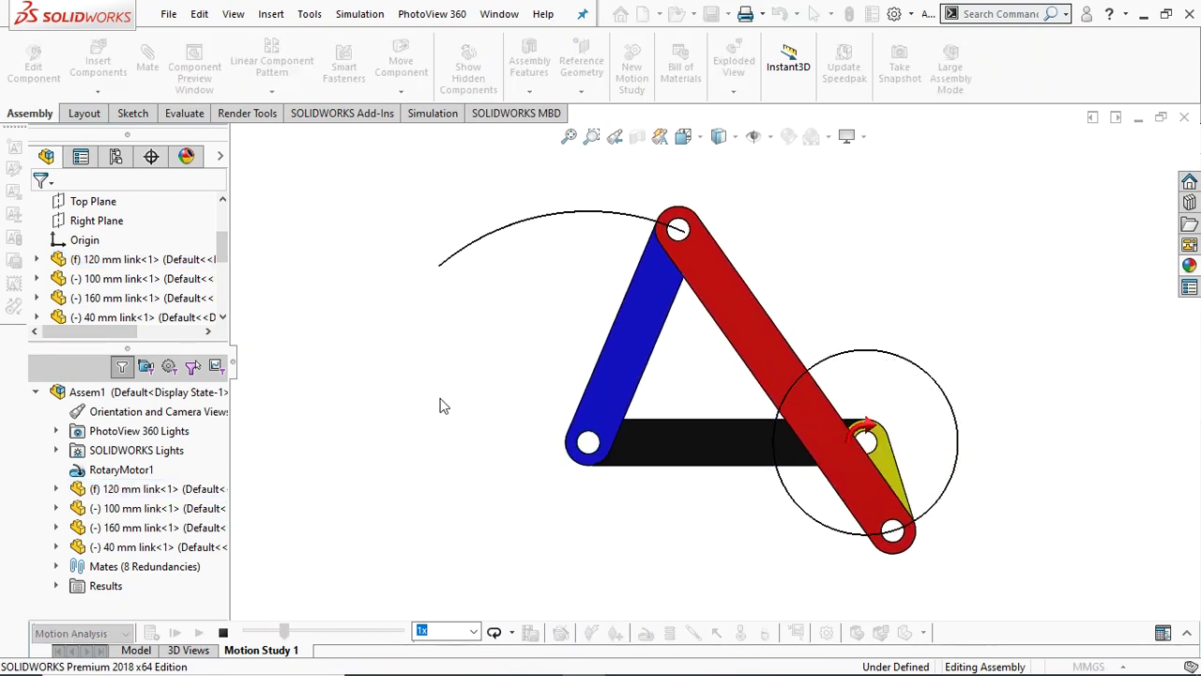
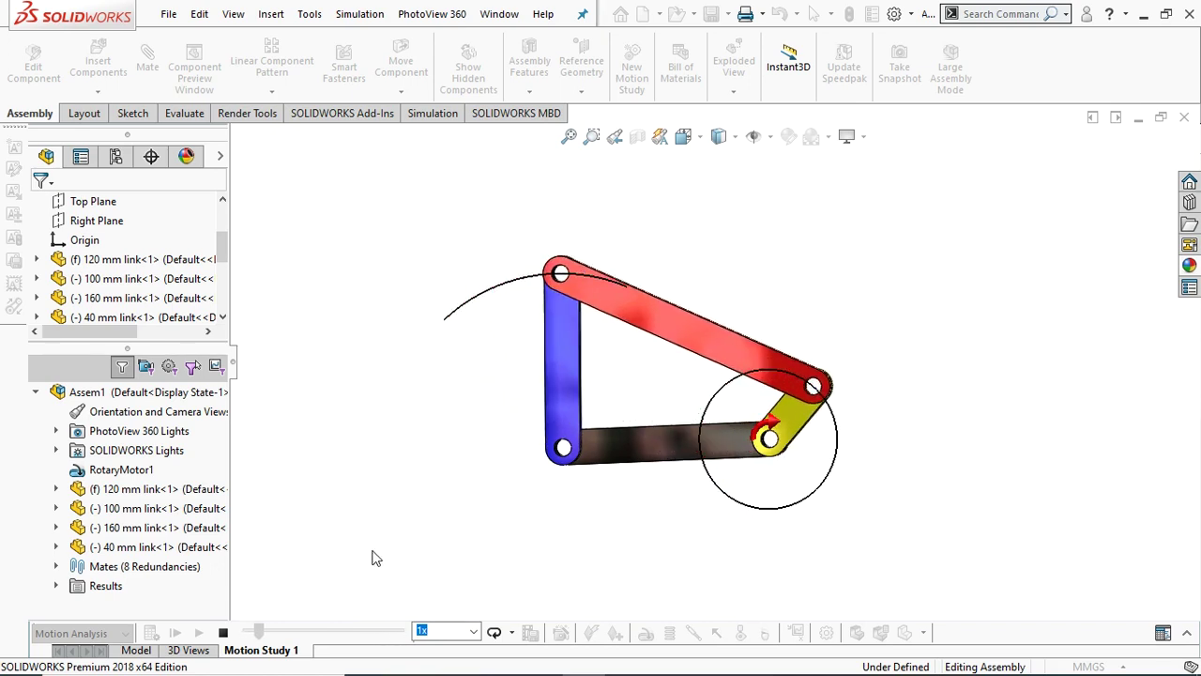
# Stop the playback, zoom in, and start a new motion plot on the 160 mm link
pyautogui.click(223, 632)
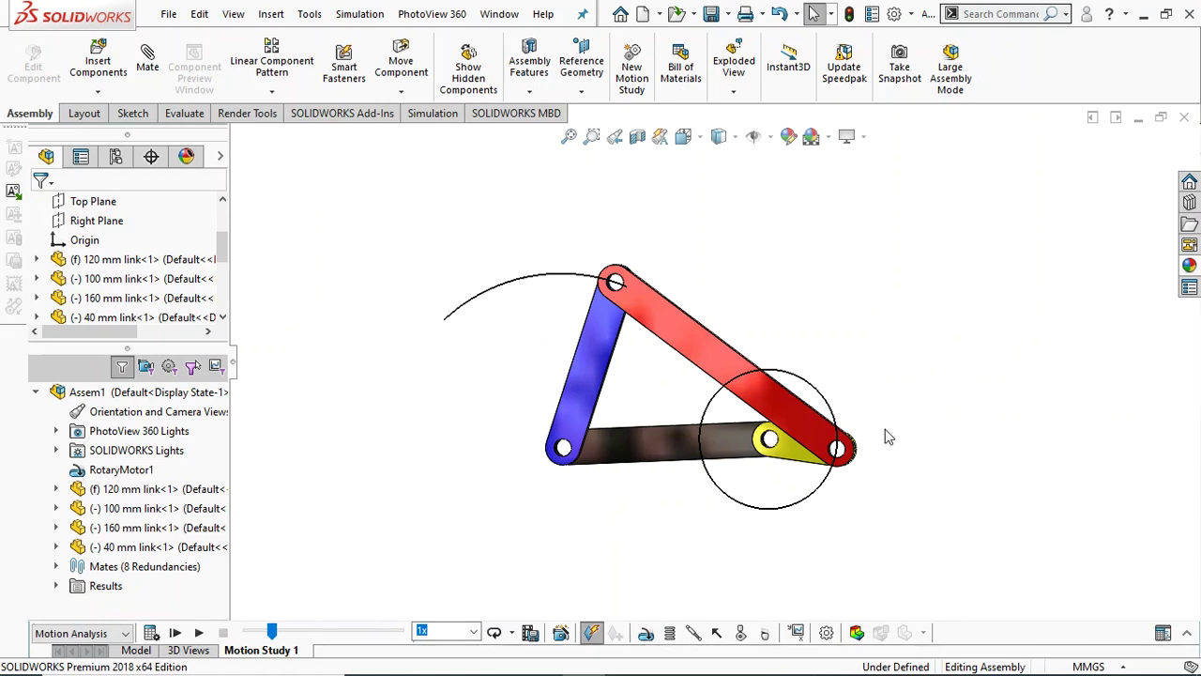
pyautogui.scroll(-2, 888, 434)
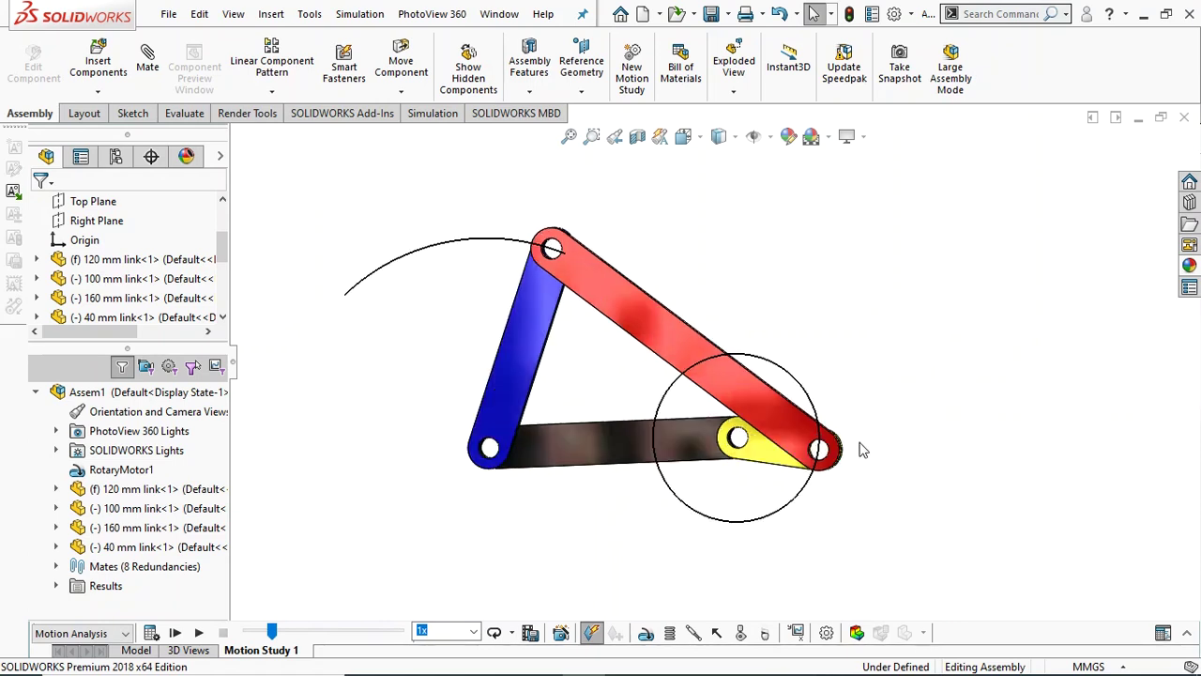
pyautogui.rightClick(786, 441)
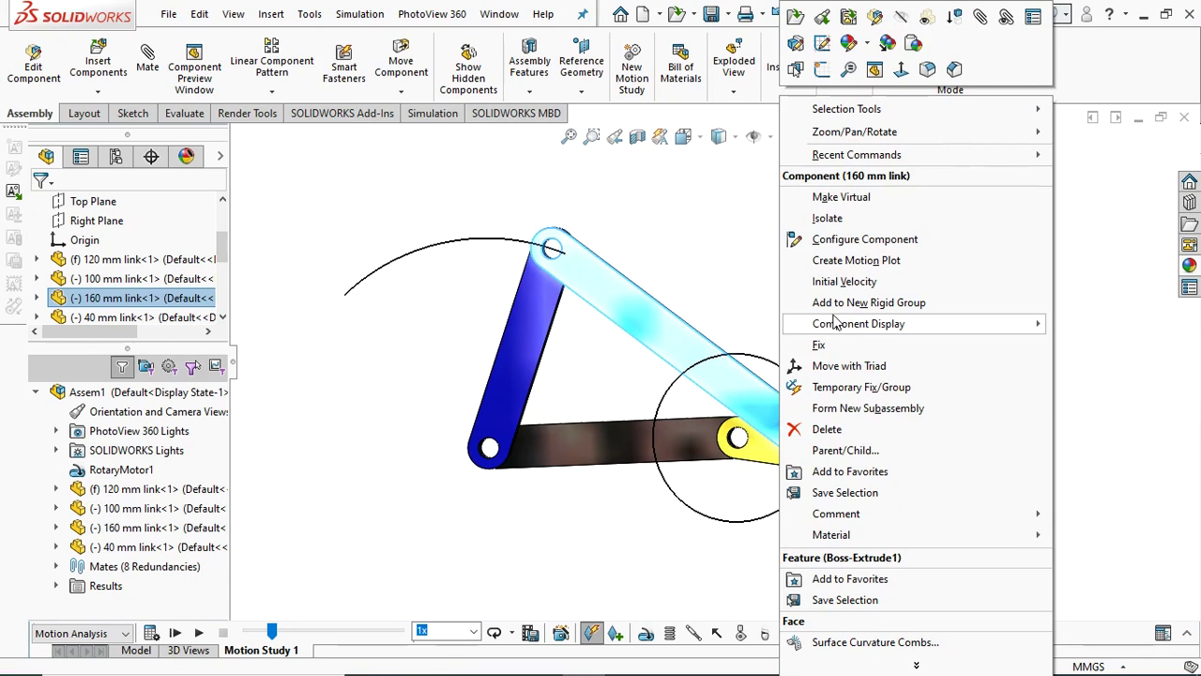
pyautogui.click(847, 266)
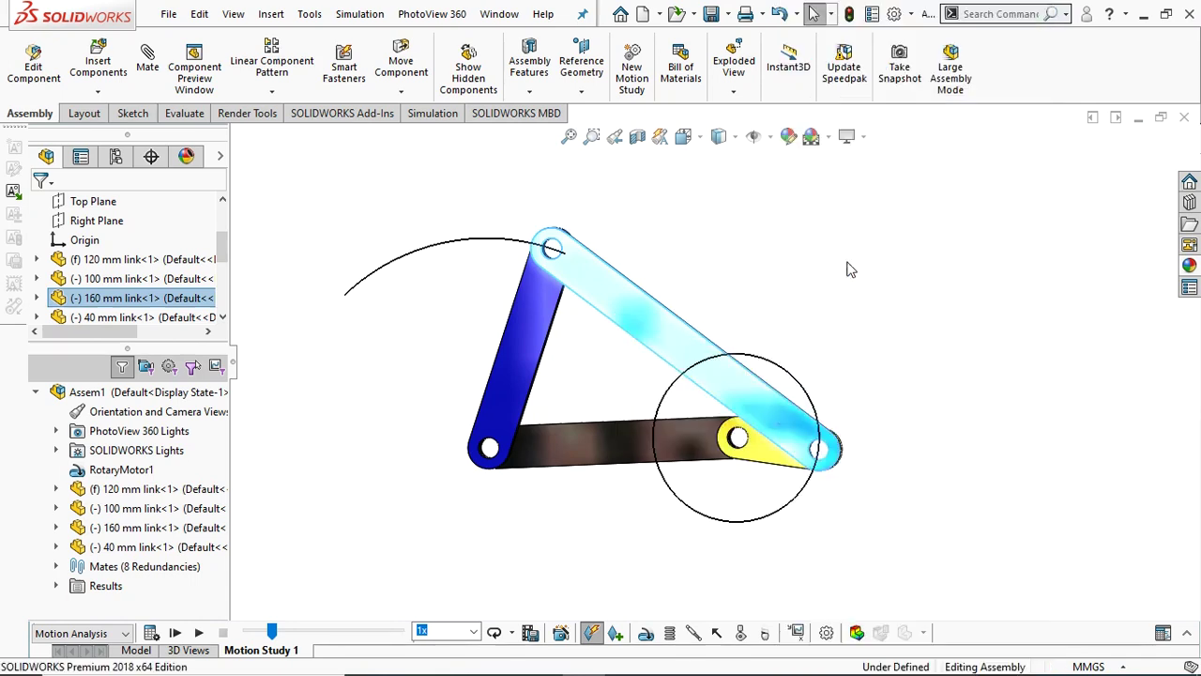
# Choose Displacement/Velocity/Acceleration > Linear Displacement and clear the preselected face
pyautogui.click(141, 261)
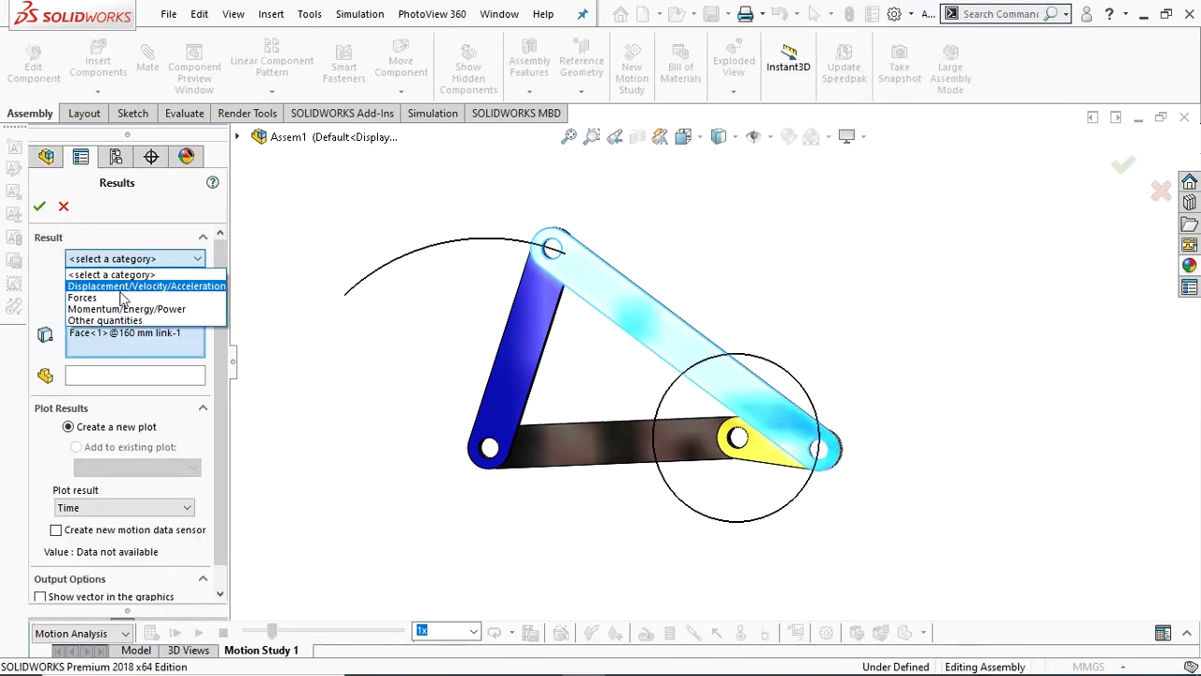
pyautogui.click(116, 286)
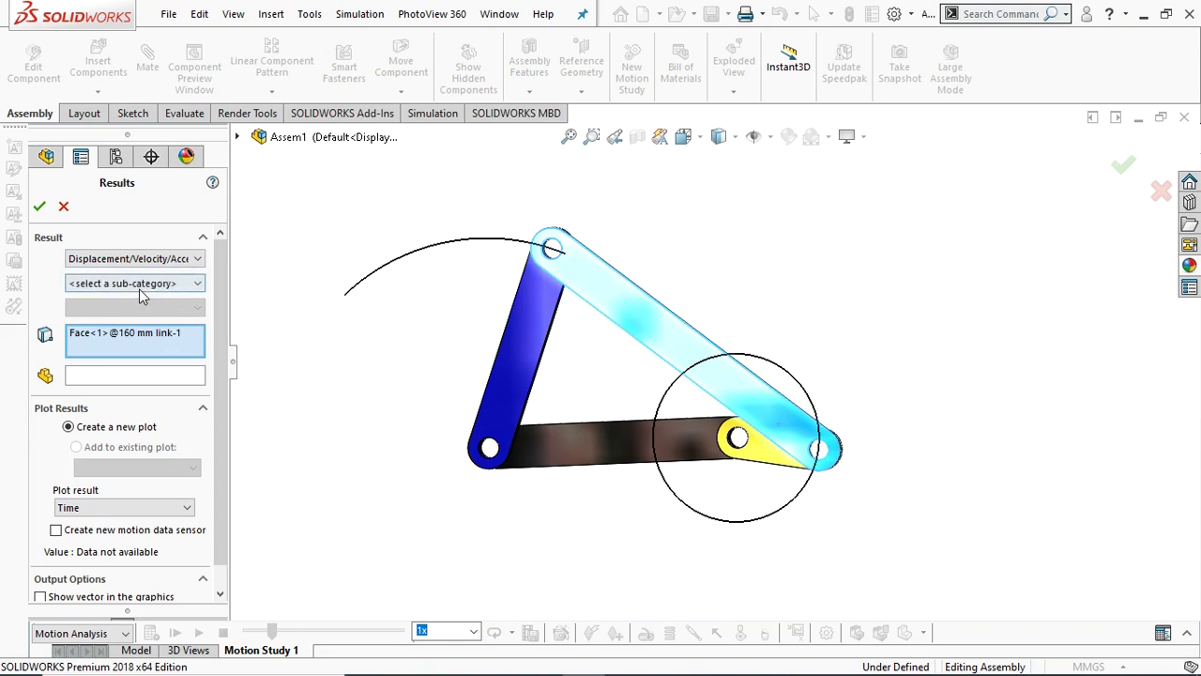
pyautogui.click(139, 290)
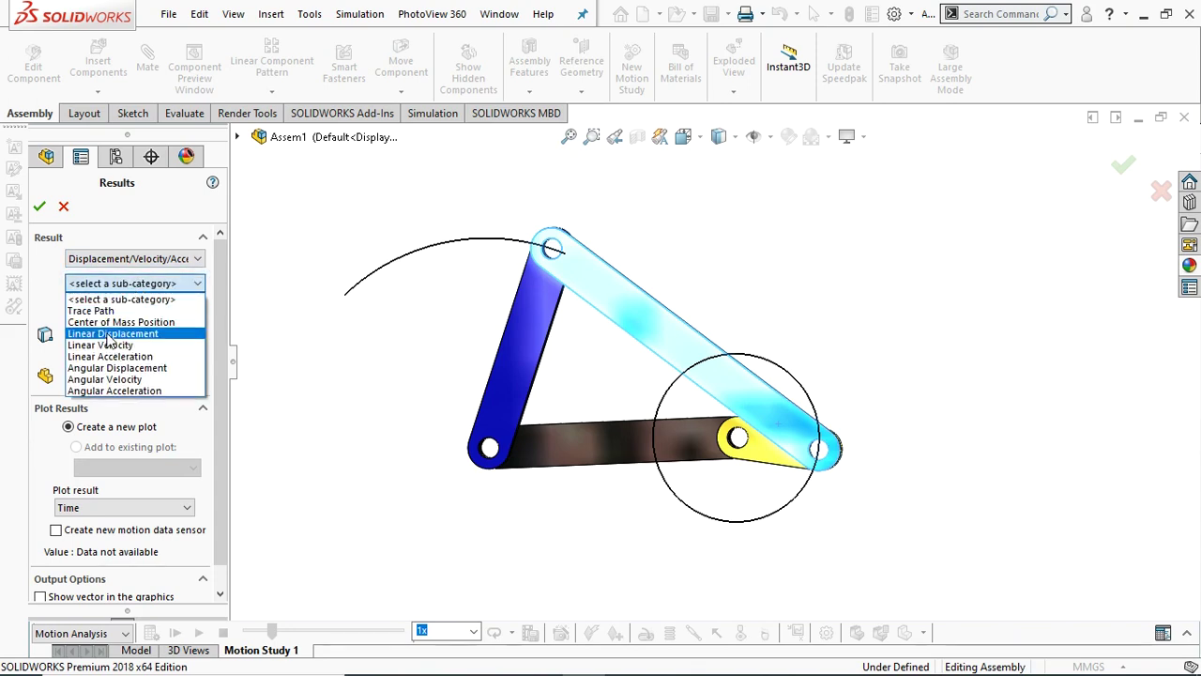
pyautogui.click(109, 334)
pyautogui.rightClick(138, 351)
pyautogui.click(180, 354)
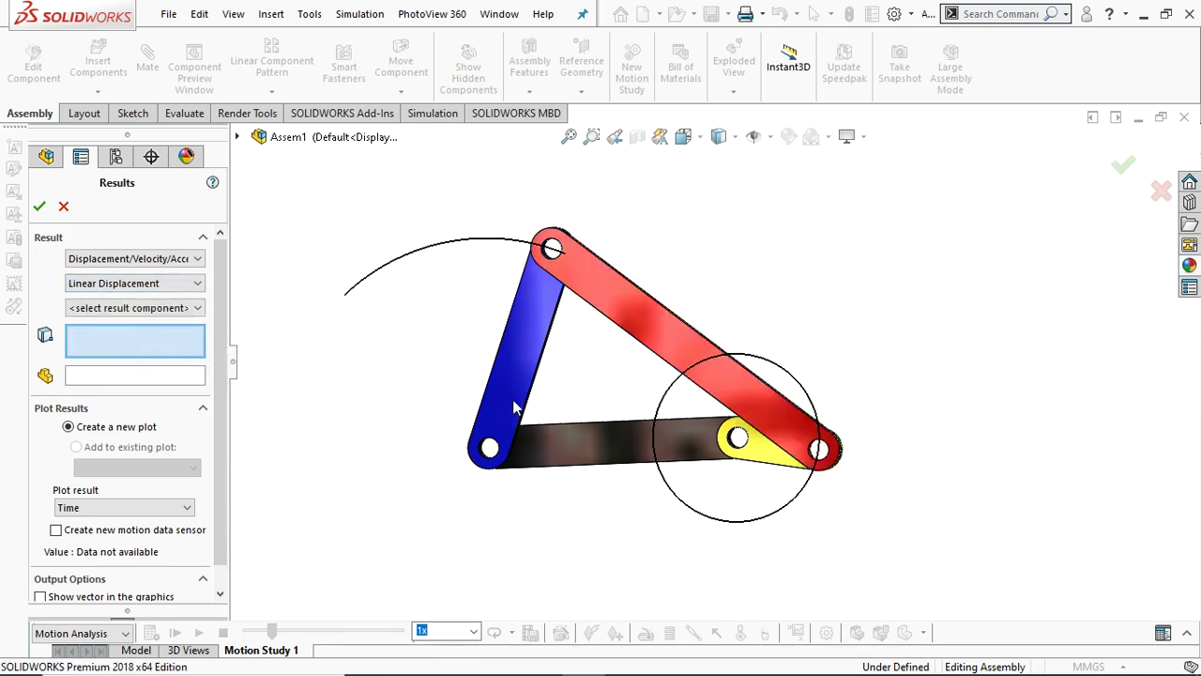
# Select the 160 mm link's face as the result entity instead of its hole edge
pyautogui.scroll(3, 800, 466)
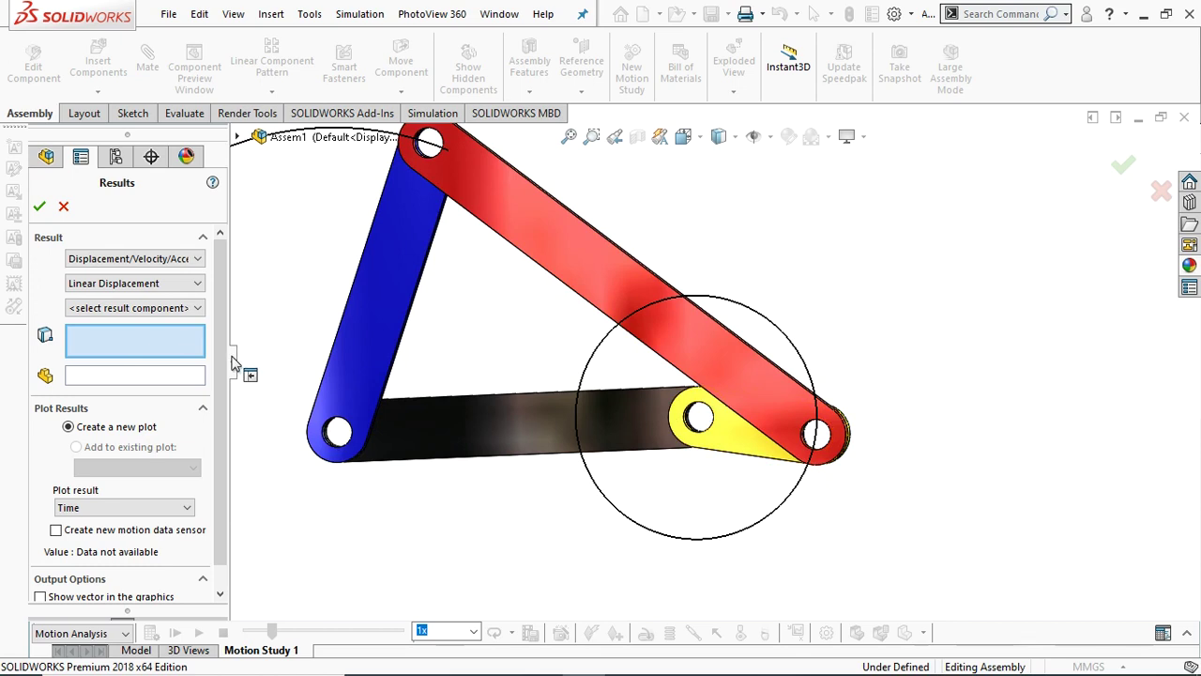
pyautogui.click(812, 435)
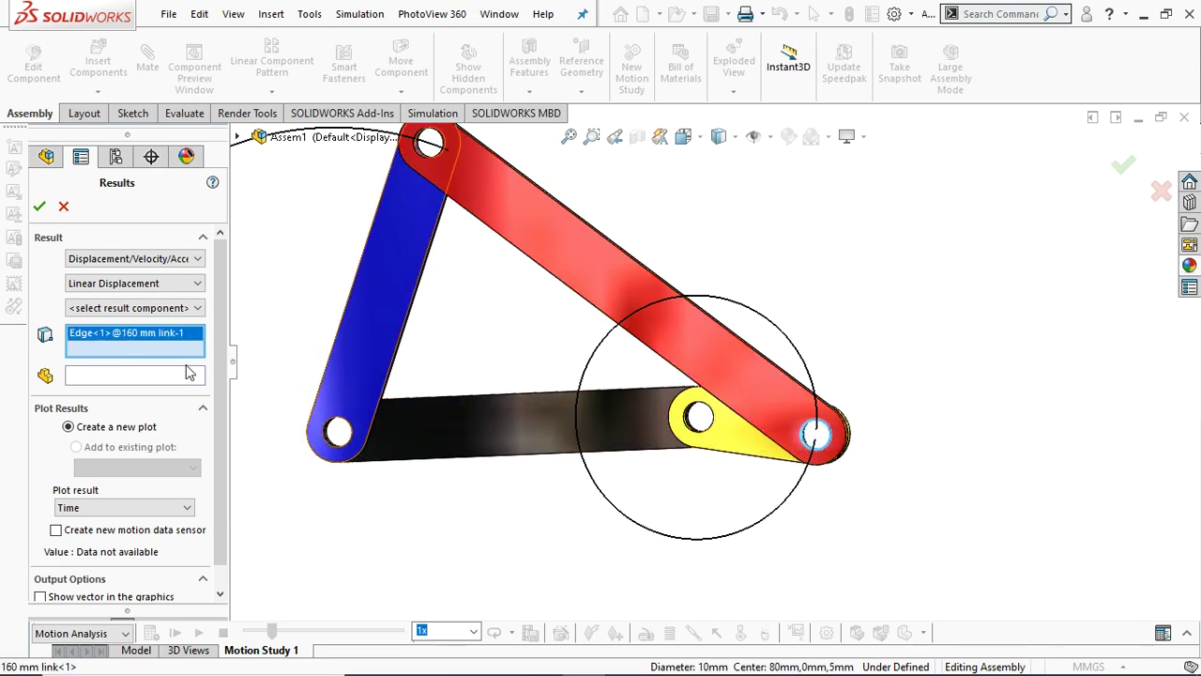
pyautogui.click(39, 207)
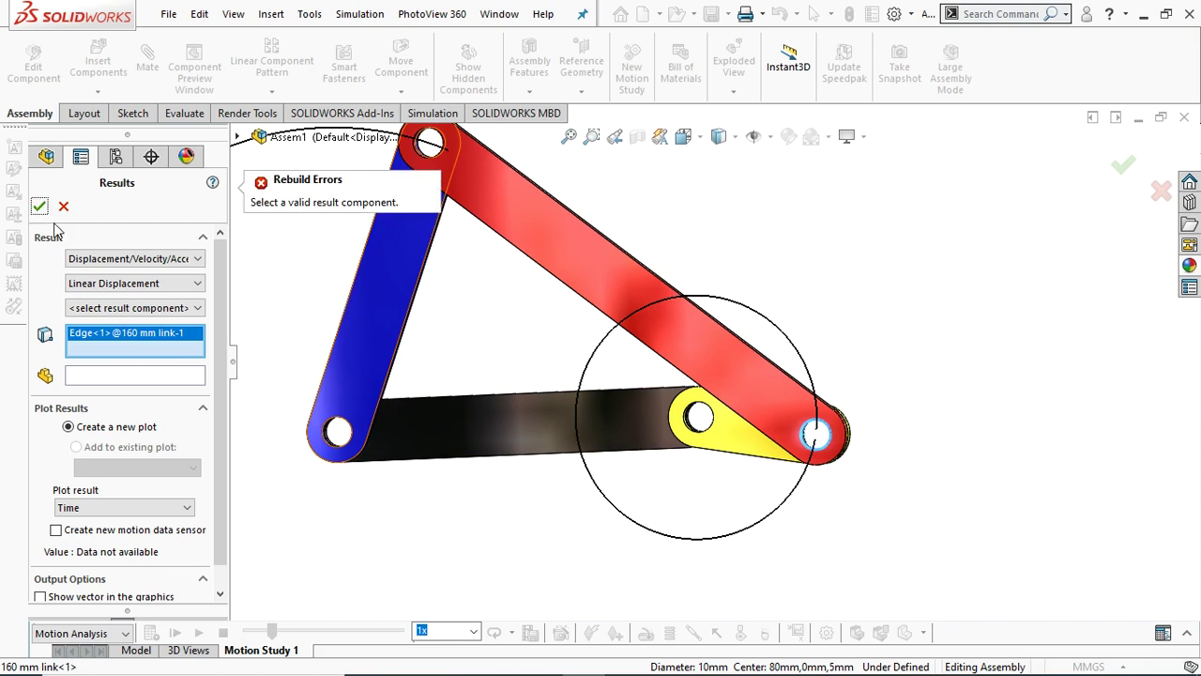
pyautogui.rightClick(132, 355)
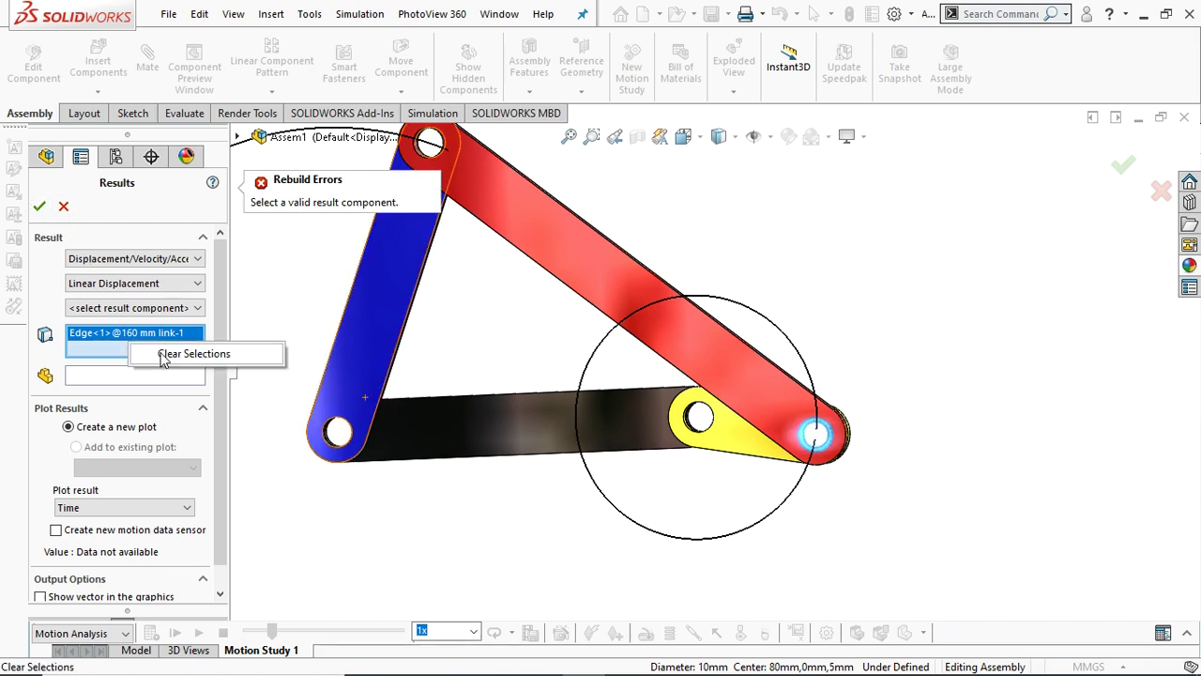
pyautogui.click(165, 360)
pyautogui.click(772, 418)
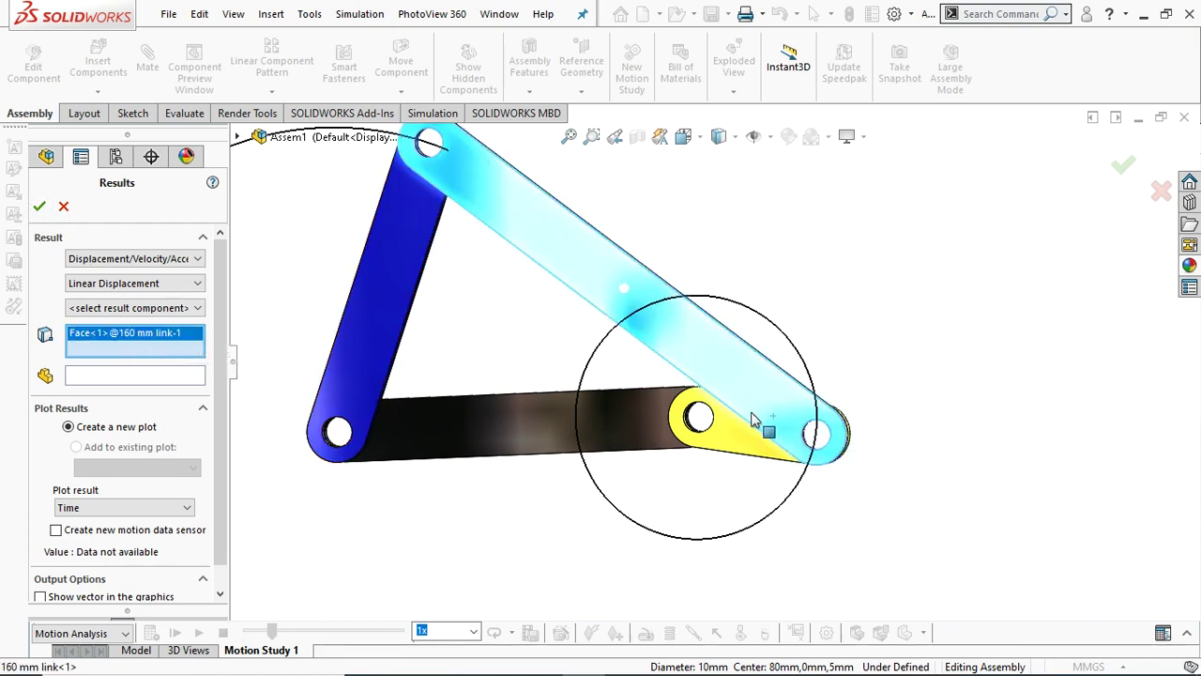
pyautogui.click(39, 208)
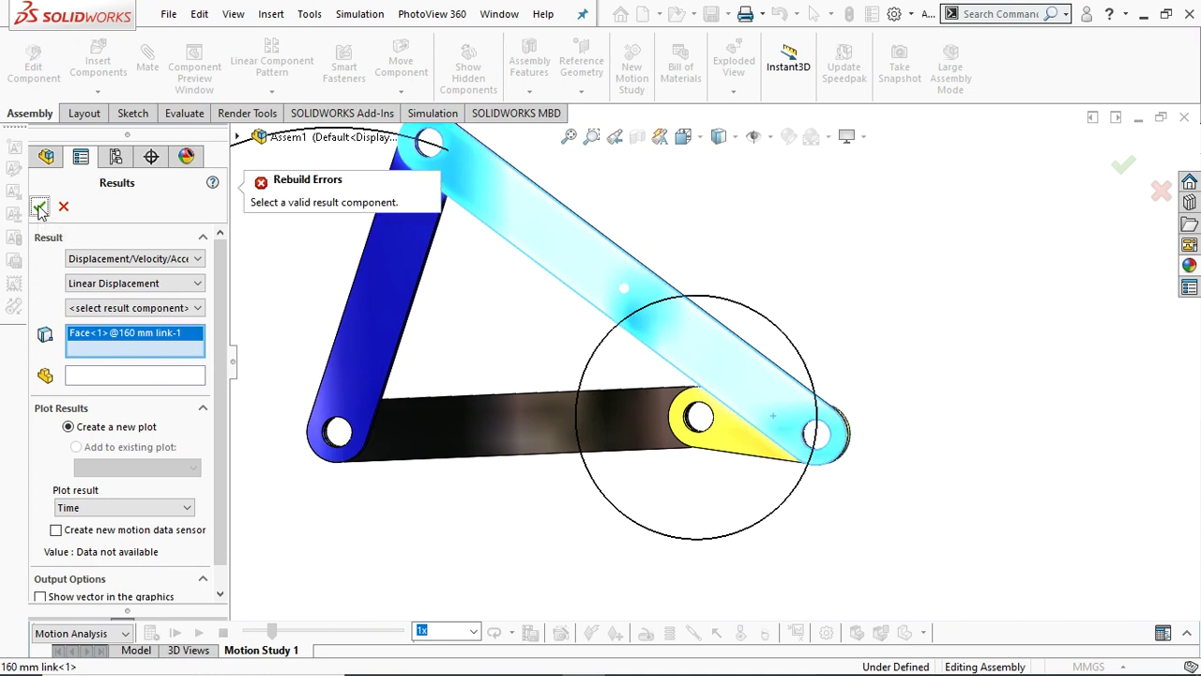
# Set the result component to X Component and clear the face selection
pyautogui.click(150, 307)
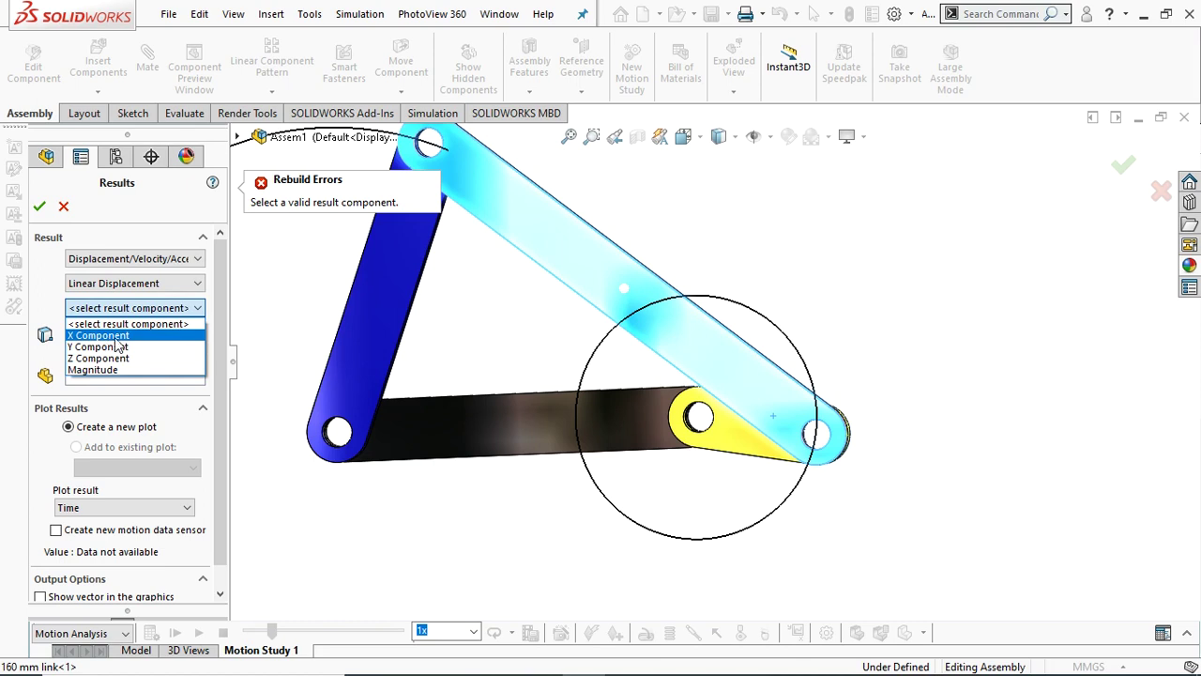
pyautogui.click(110, 336)
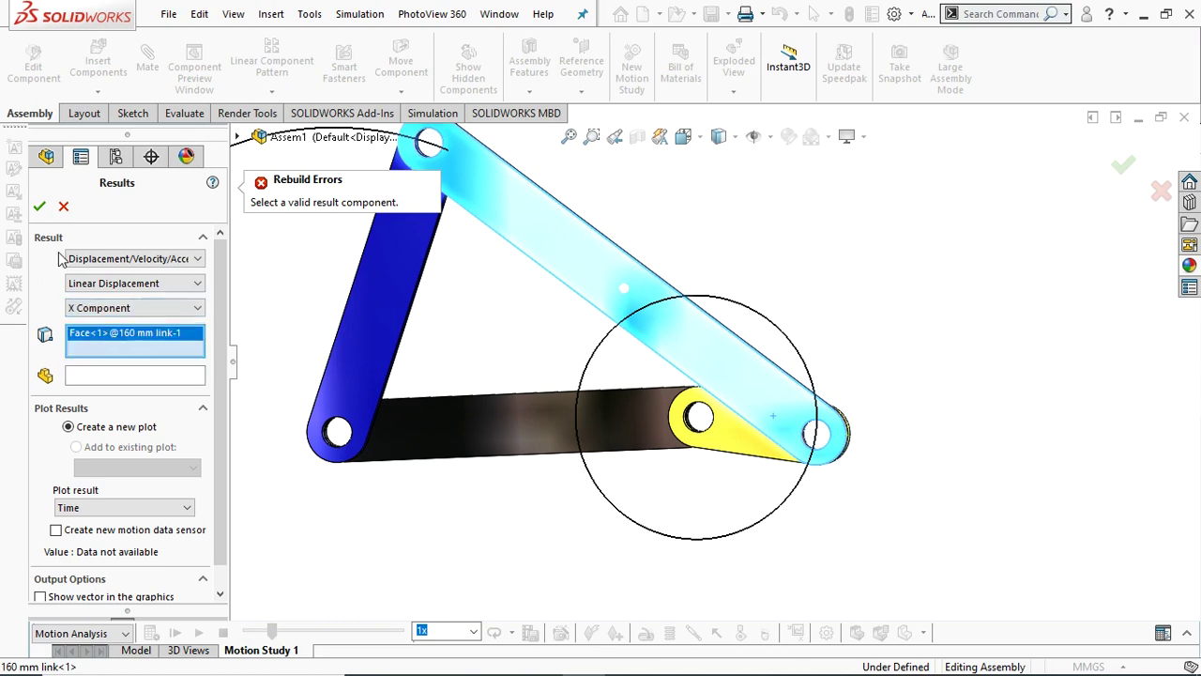
pyautogui.rightClick(138, 347)
pyautogui.click(132, 348)
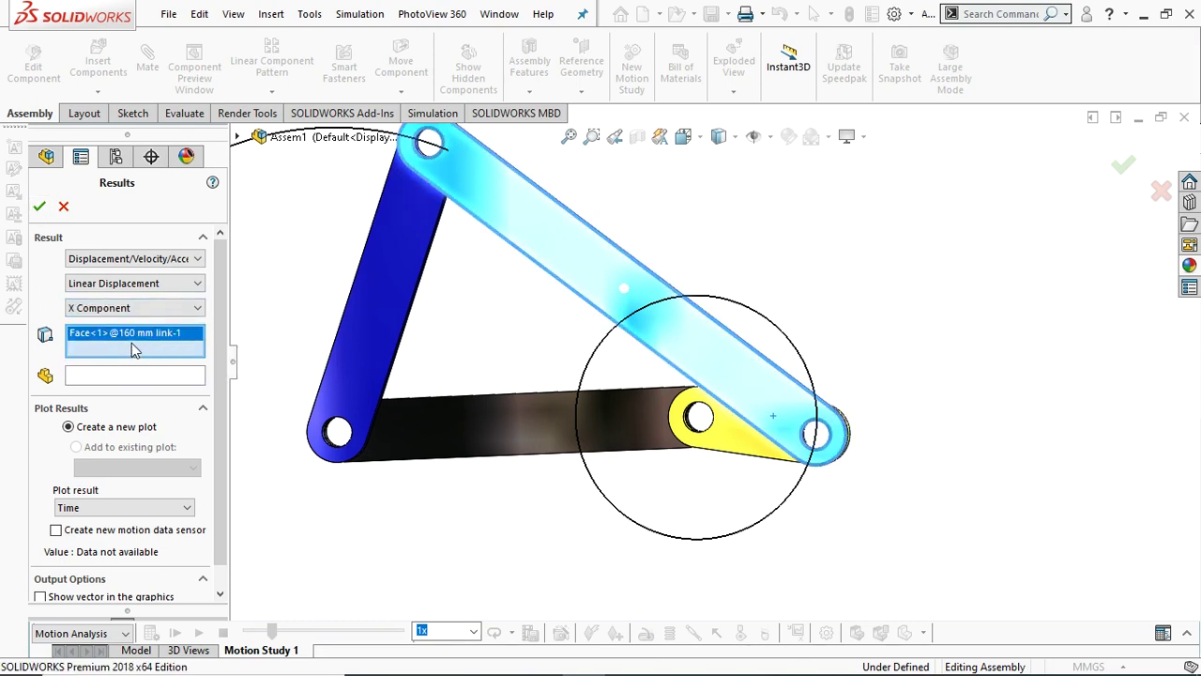
pyautogui.rightClick(128, 342)
pyautogui.click(155, 349)
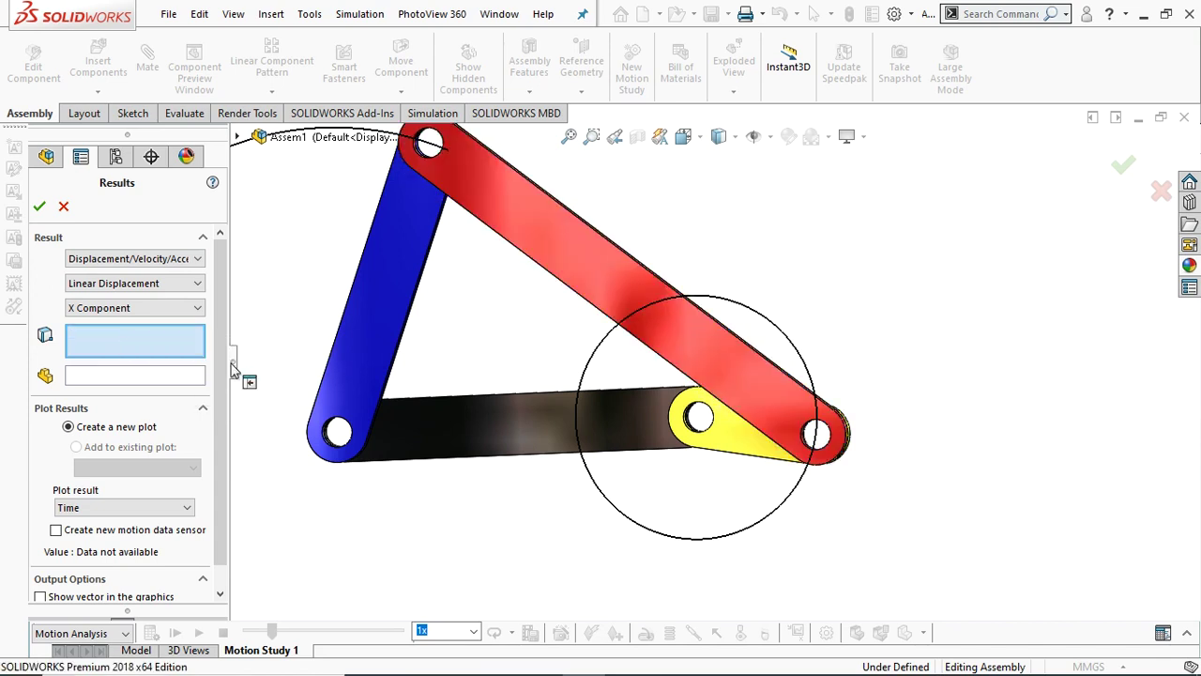
# Reselect the 160 mm link face instead of its hole edge and create Plot3
pyautogui.click(809, 433)
pyautogui.click(39, 207)
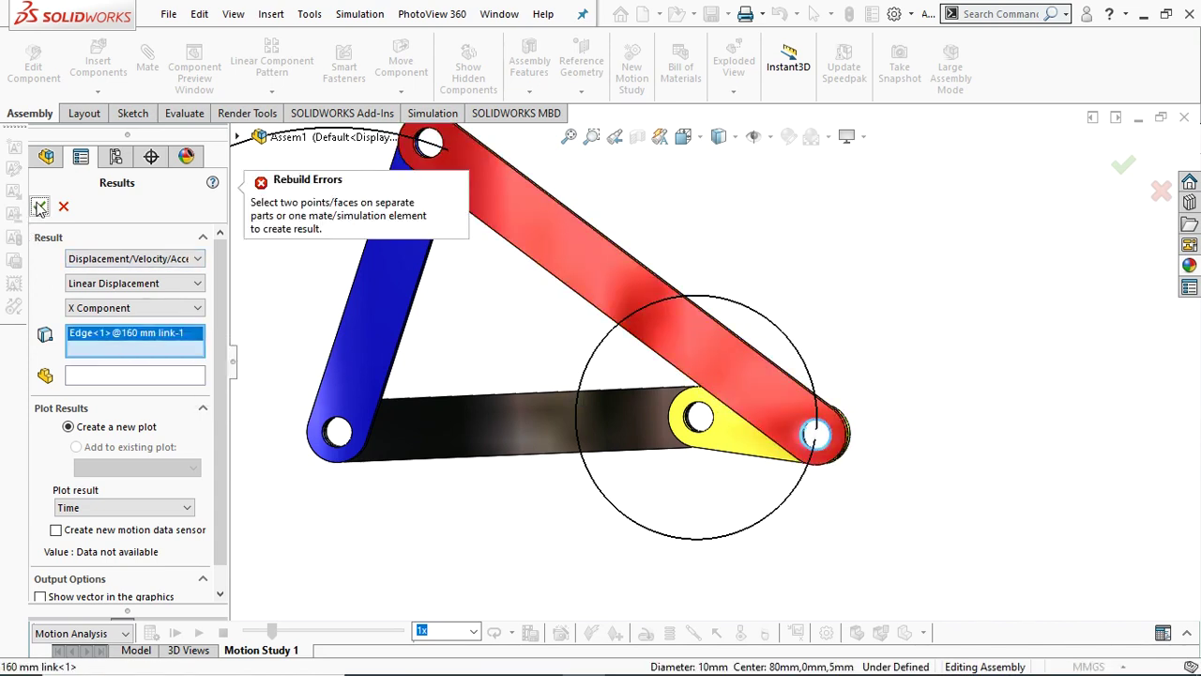
pyautogui.rightClick(141, 339)
pyautogui.click(154, 346)
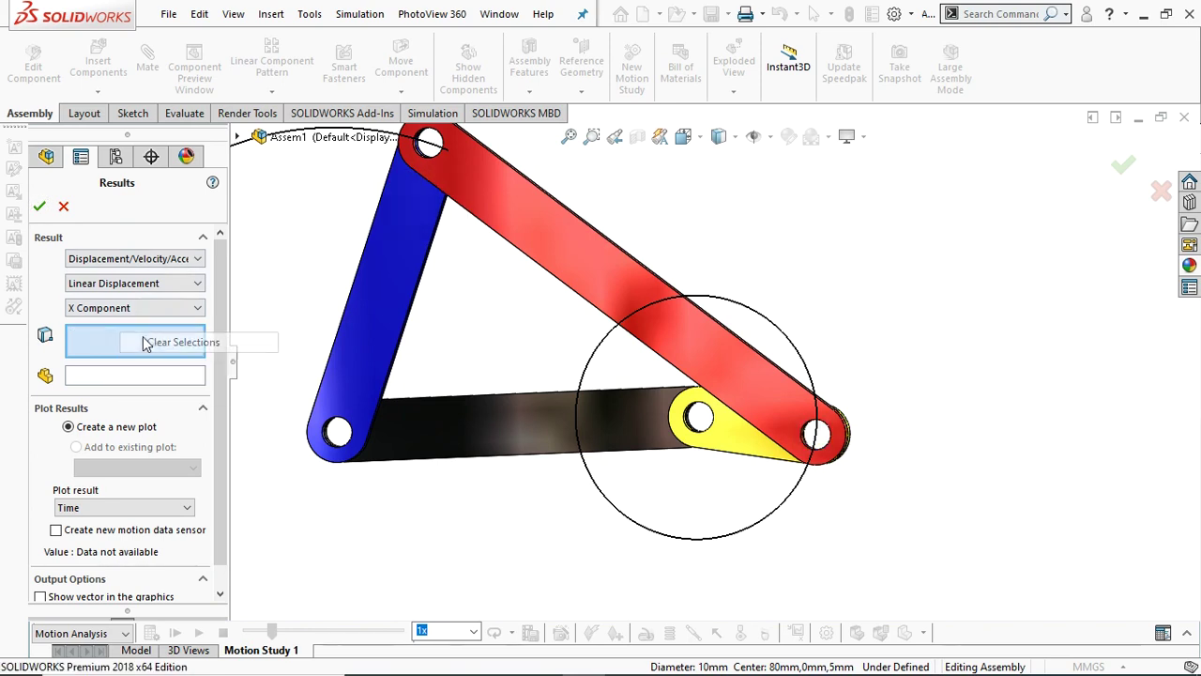
pyautogui.click(758, 397)
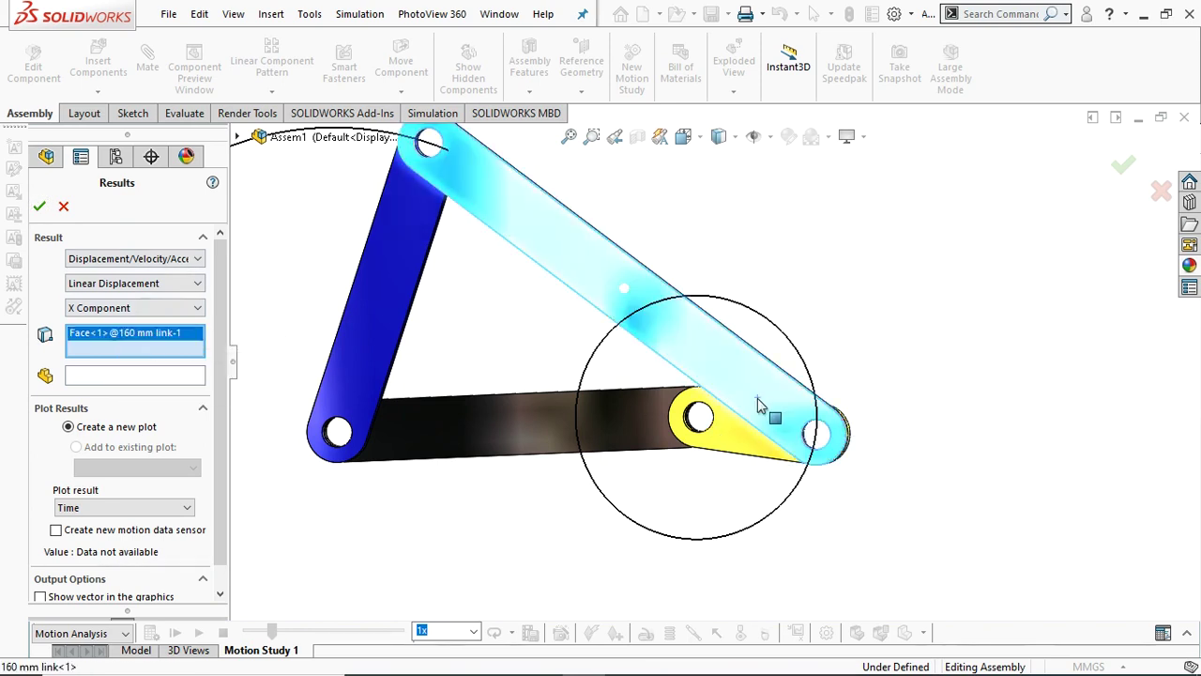
pyautogui.click(39, 208)
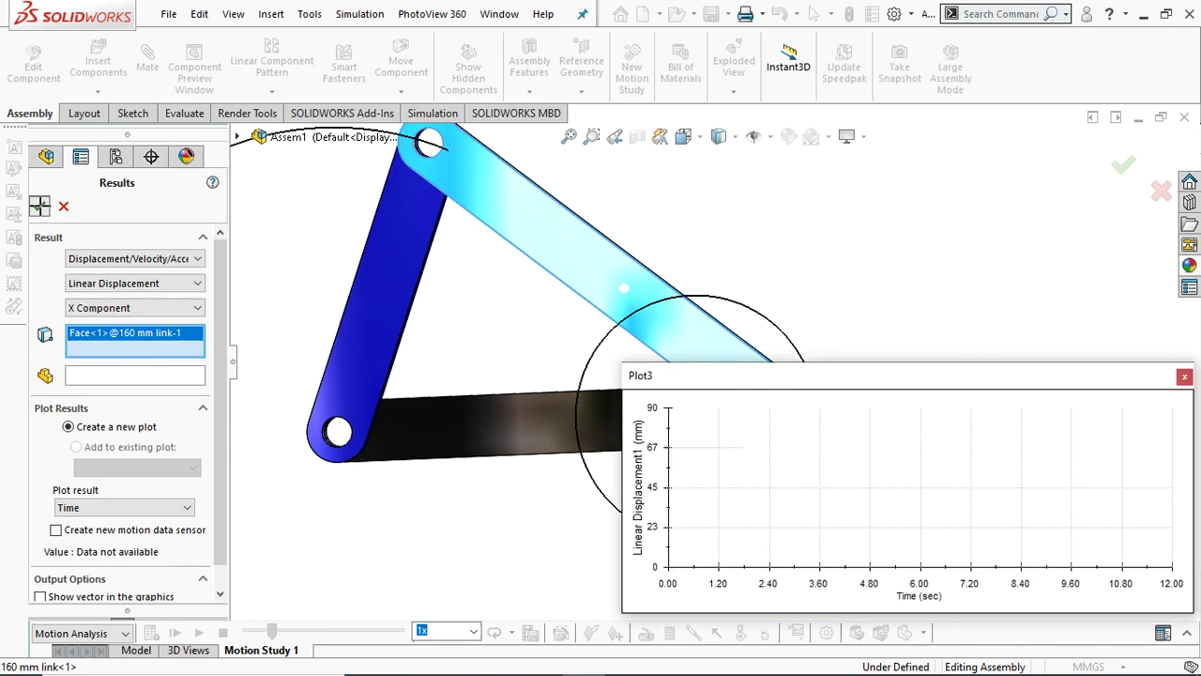
# Move Plot3 off the linkage and play the motion study to draw the displacement curve
pyautogui.moveTo(942, 382); pyautogui.dragTo(856, 251)
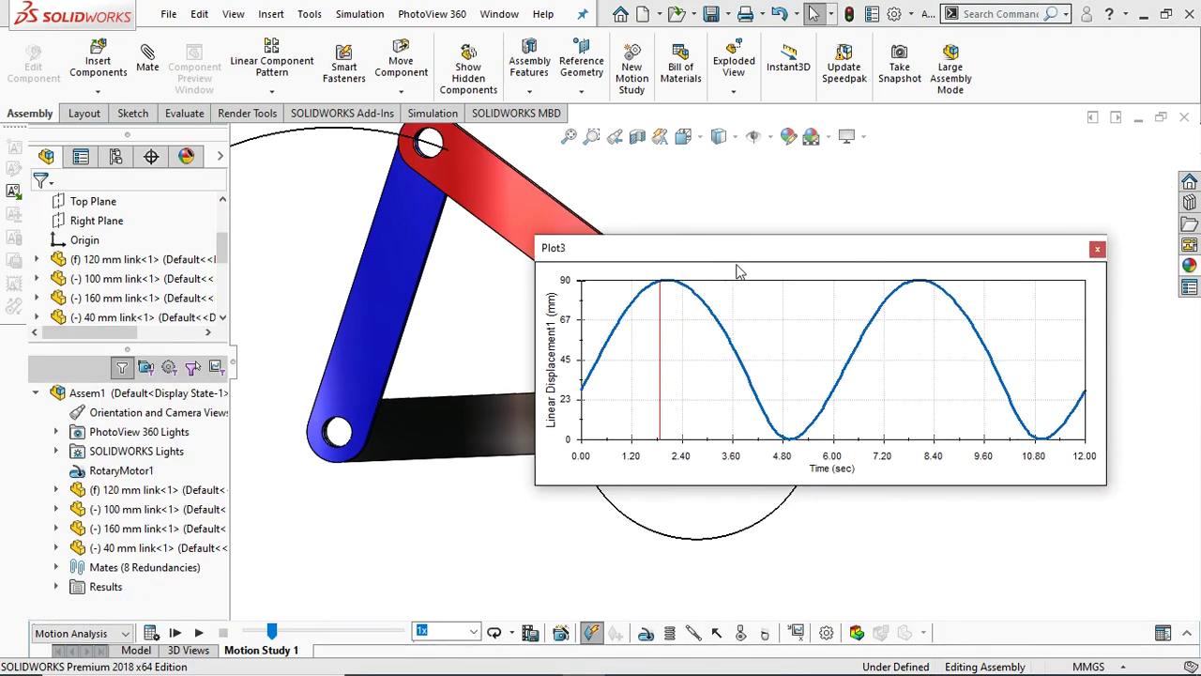
pyautogui.moveTo(664, 255); pyautogui.dragTo(814, 249)
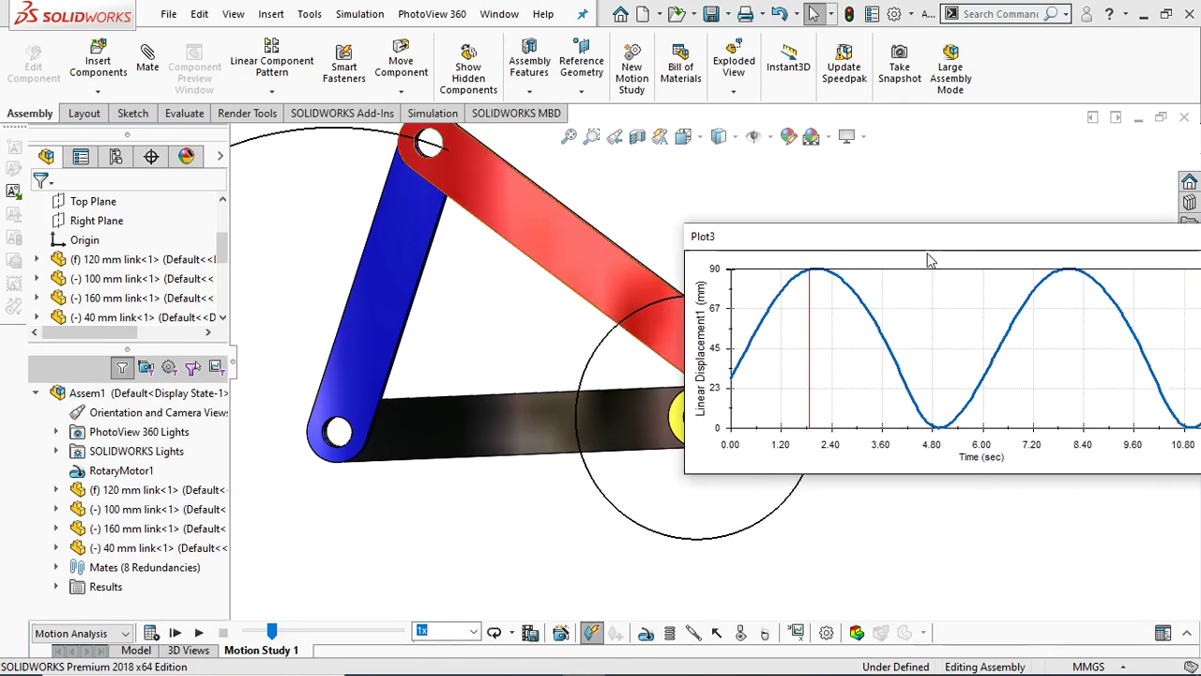
pyautogui.moveTo(886, 237); pyautogui.dragTo(784, 288)
pyautogui.click(198, 633)
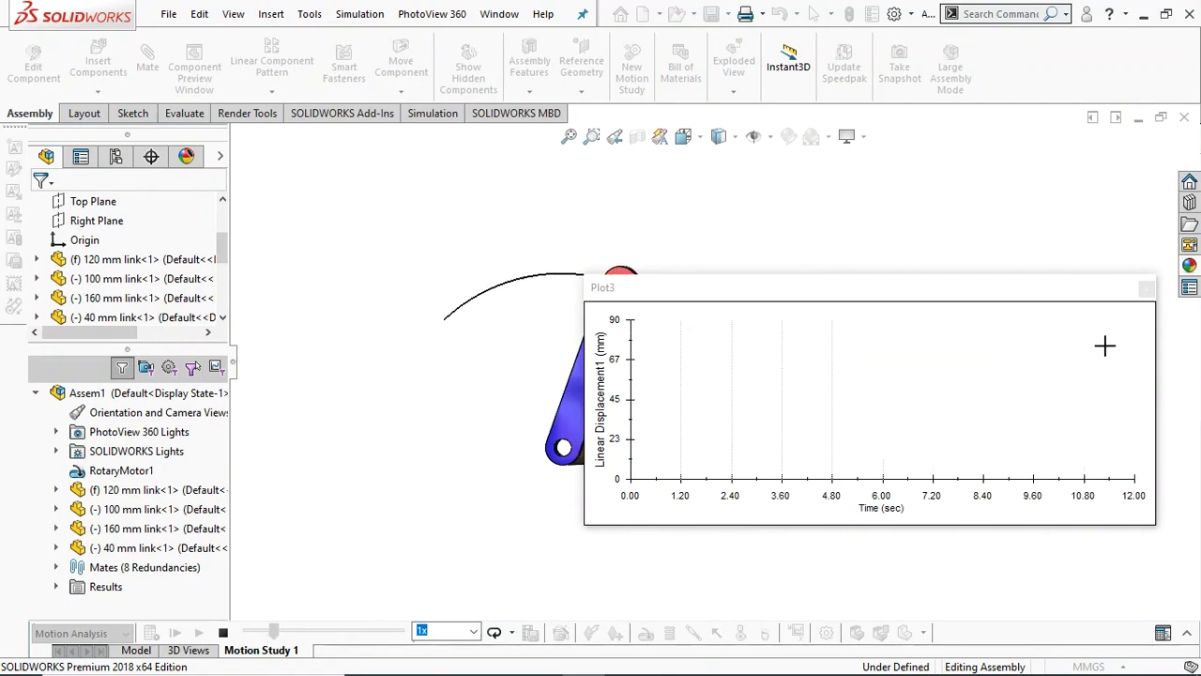
# Replay and stop the motion study while repositioning the Plot3 window around the mechanism
pyautogui.moveTo(1003, 286); pyautogui.dragTo(1172, 123)
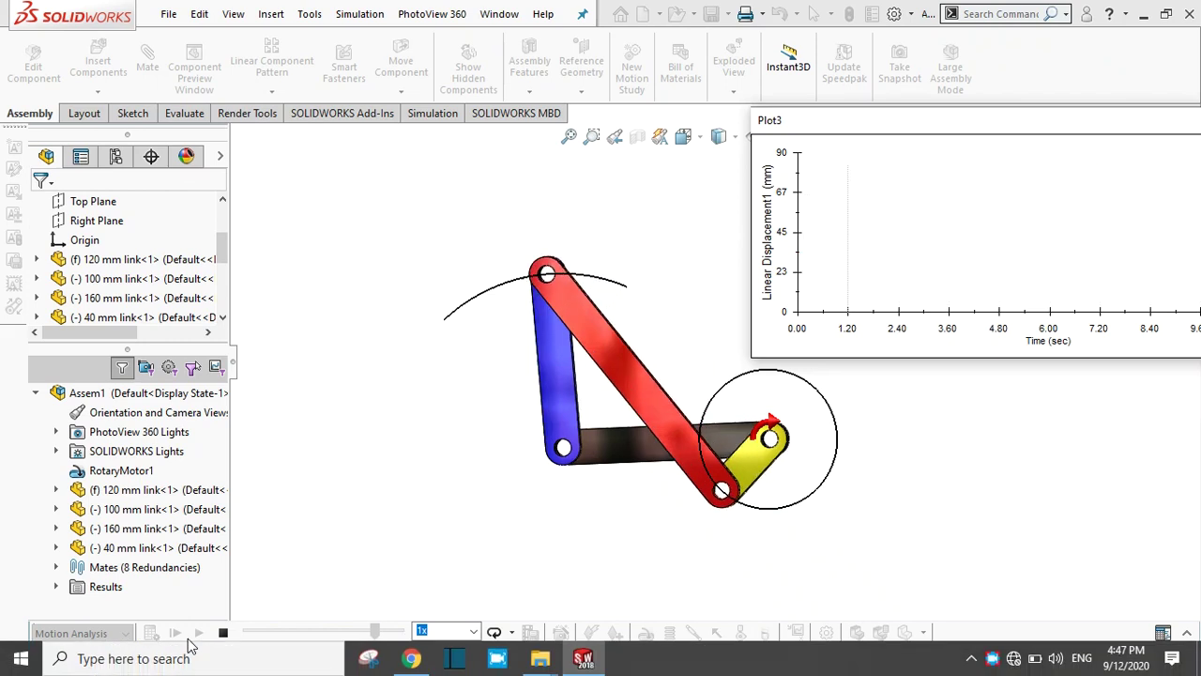
pyautogui.click(222, 632)
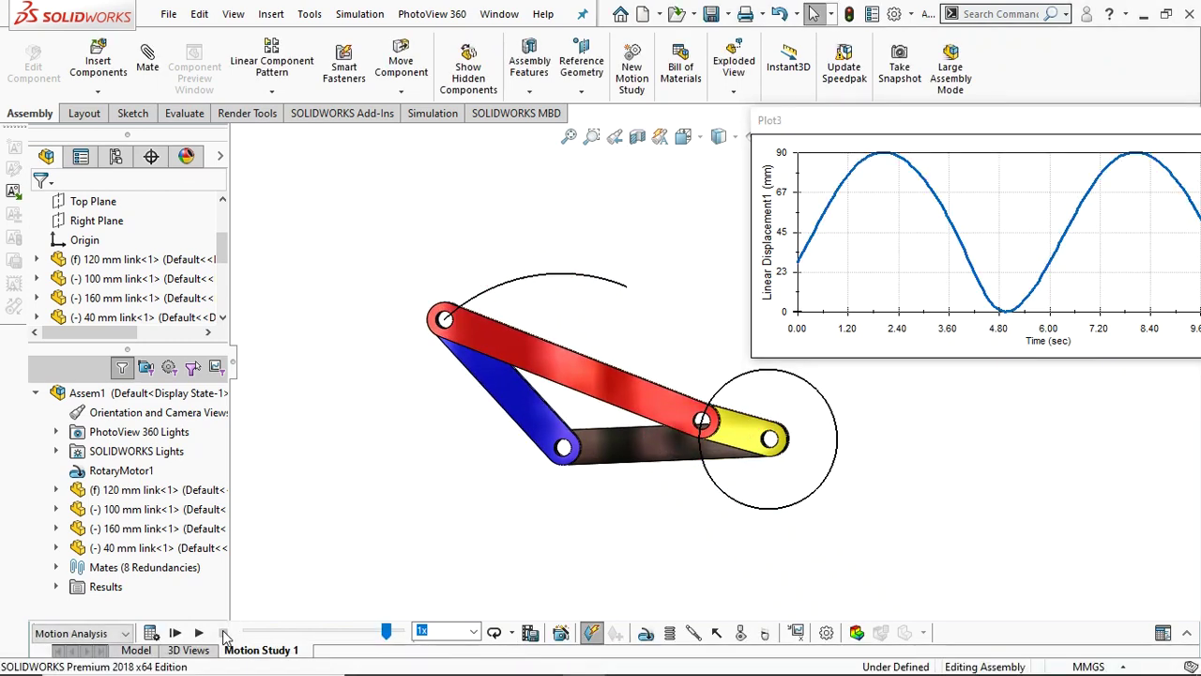
pyautogui.click(200, 634)
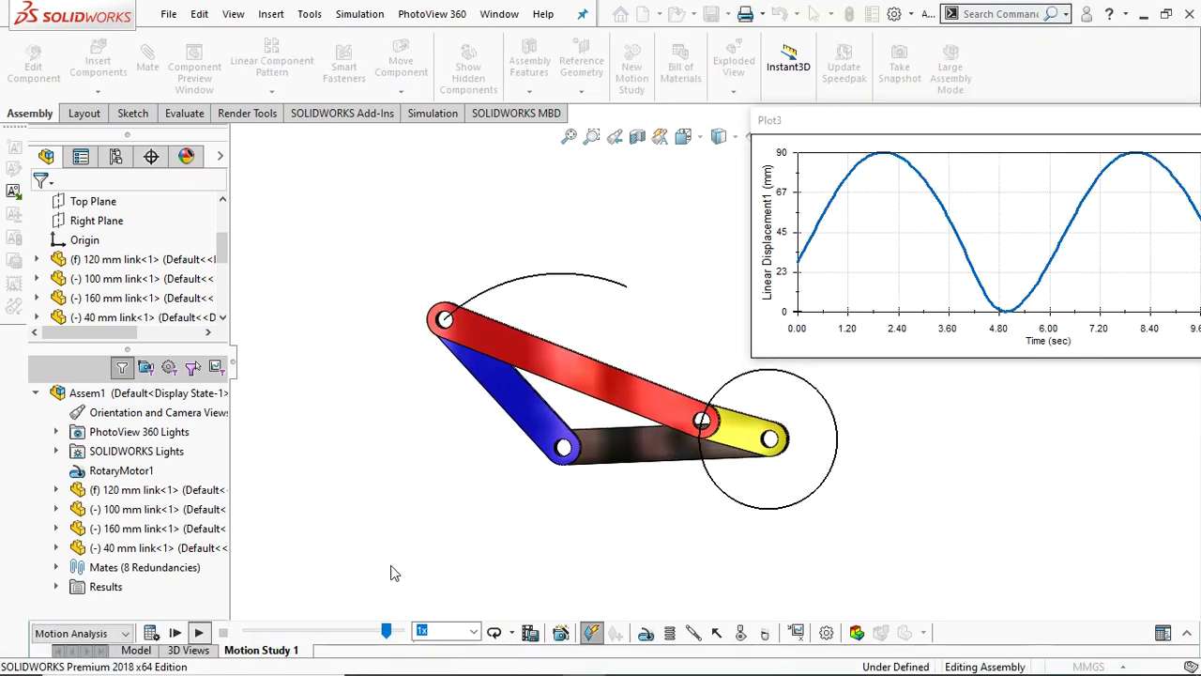
pyautogui.moveTo(882, 129); pyautogui.dragTo(664, 103)
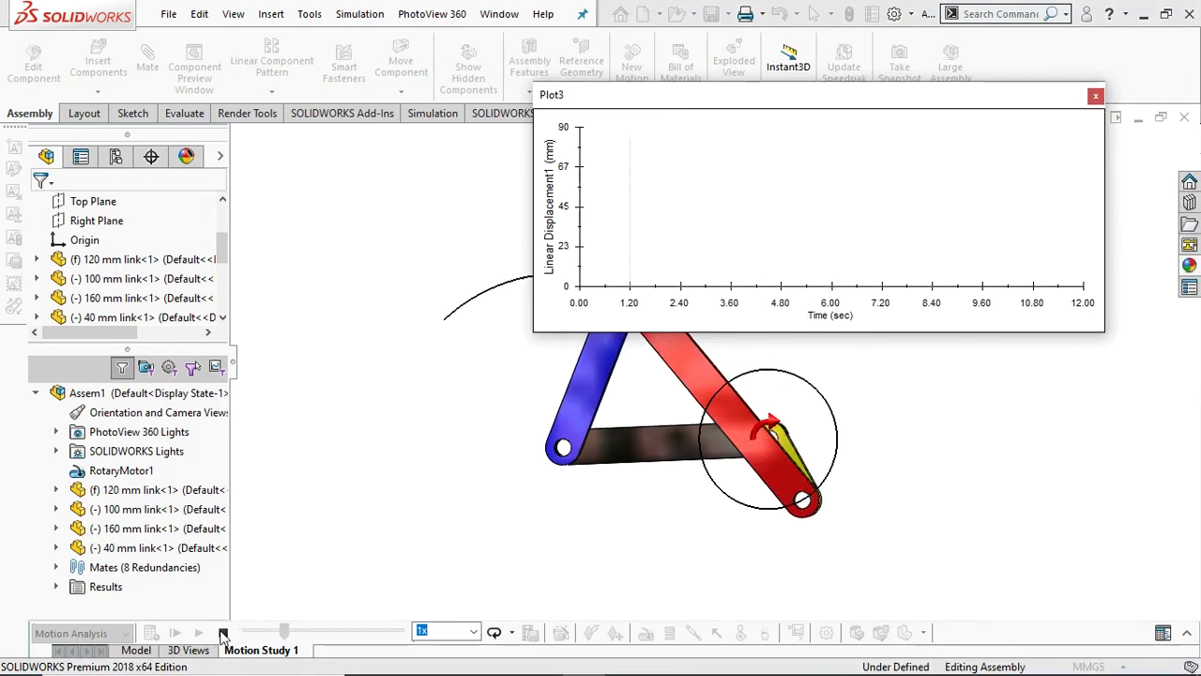
pyautogui.click(225, 633)
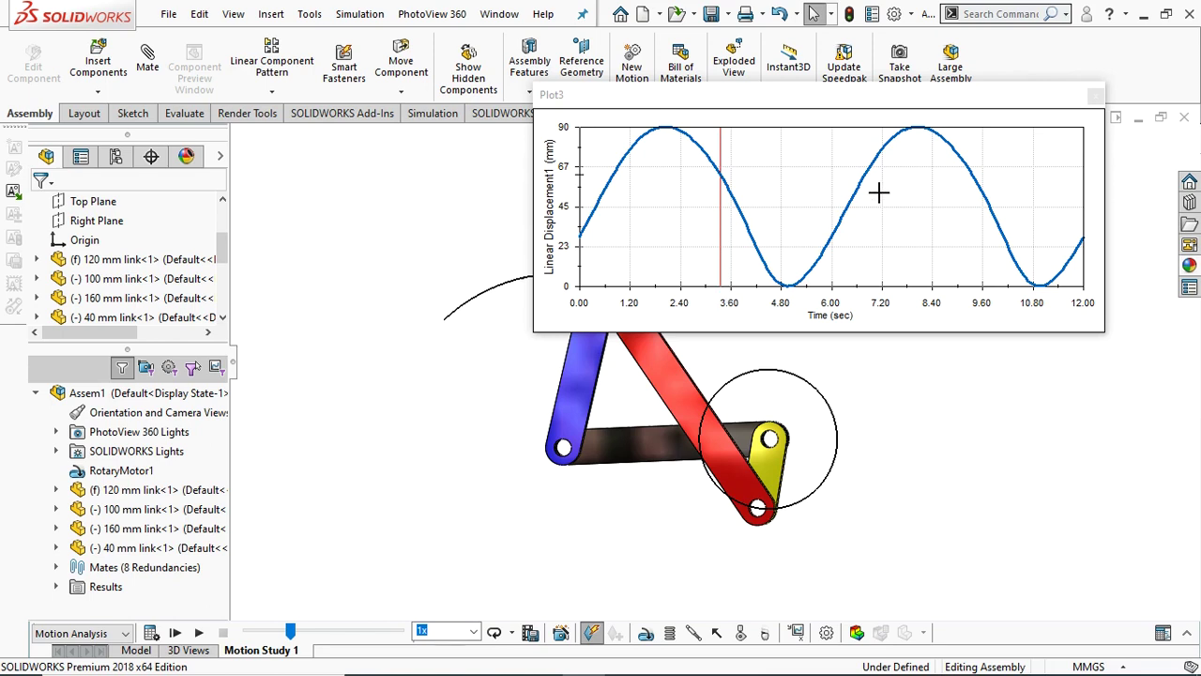
pyautogui.moveTo(805, 106); pyautogui.dragTo(645, 115)
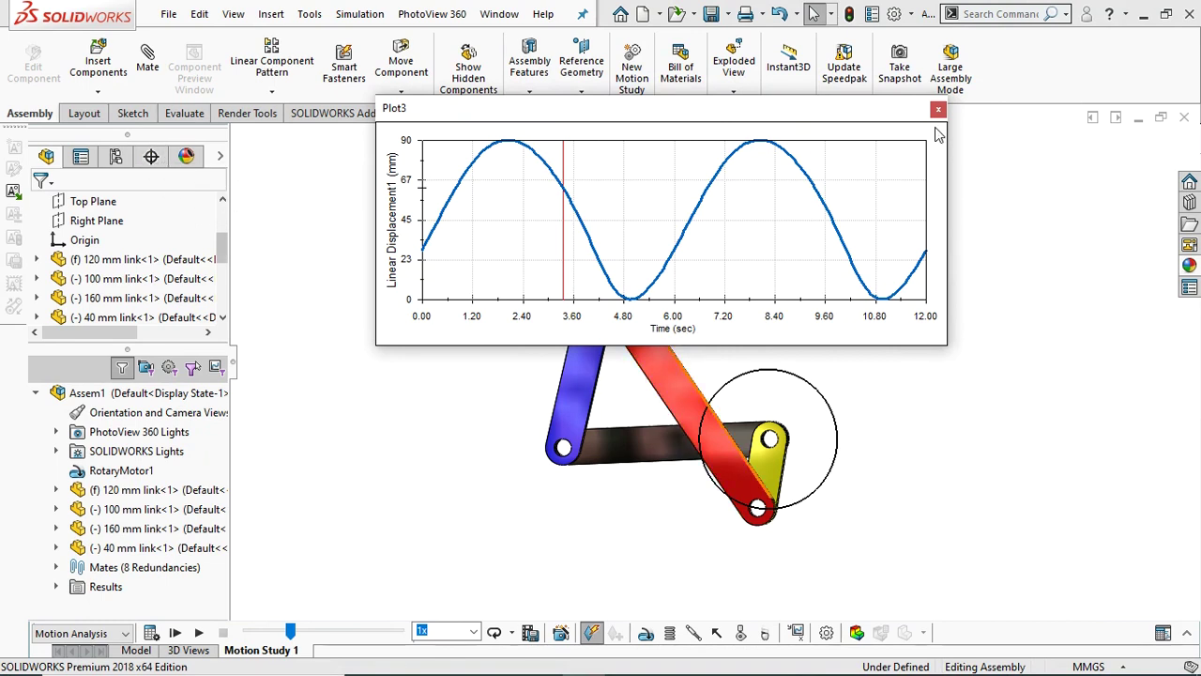
pyautogui.moveTo(873, 119); pyautogui.dragTo(884, 294)
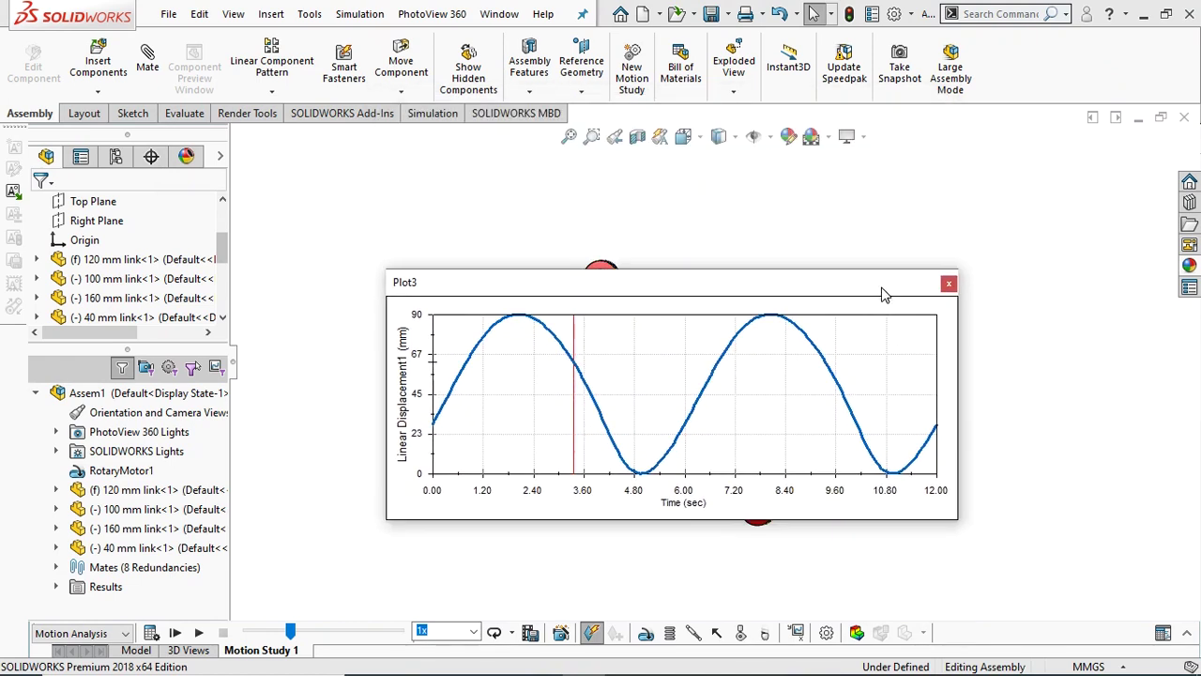
# Close Plot3 and drag the 160 mm link to swing the linkage
pyautogui.click(948, 284)
pyautogui.moveTo(746, 483); pyautogui.dragTo(765, 328)
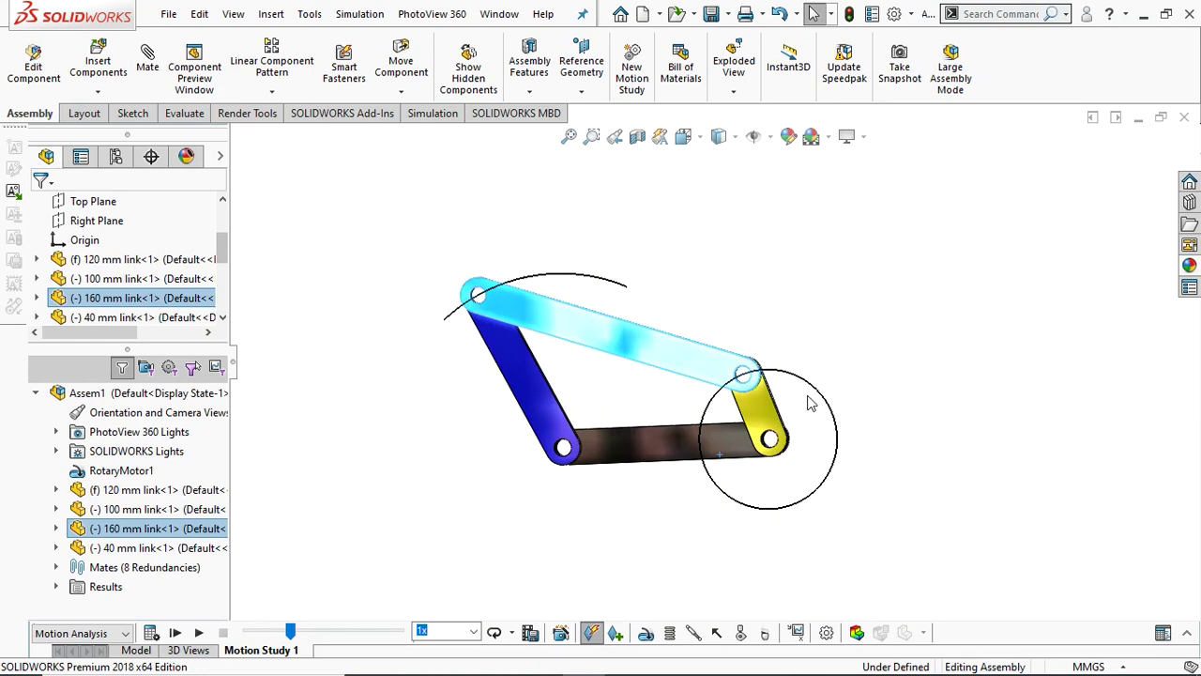
pyautogui.scroll(-2, 812, 403)
pyautogui.press('Escape')
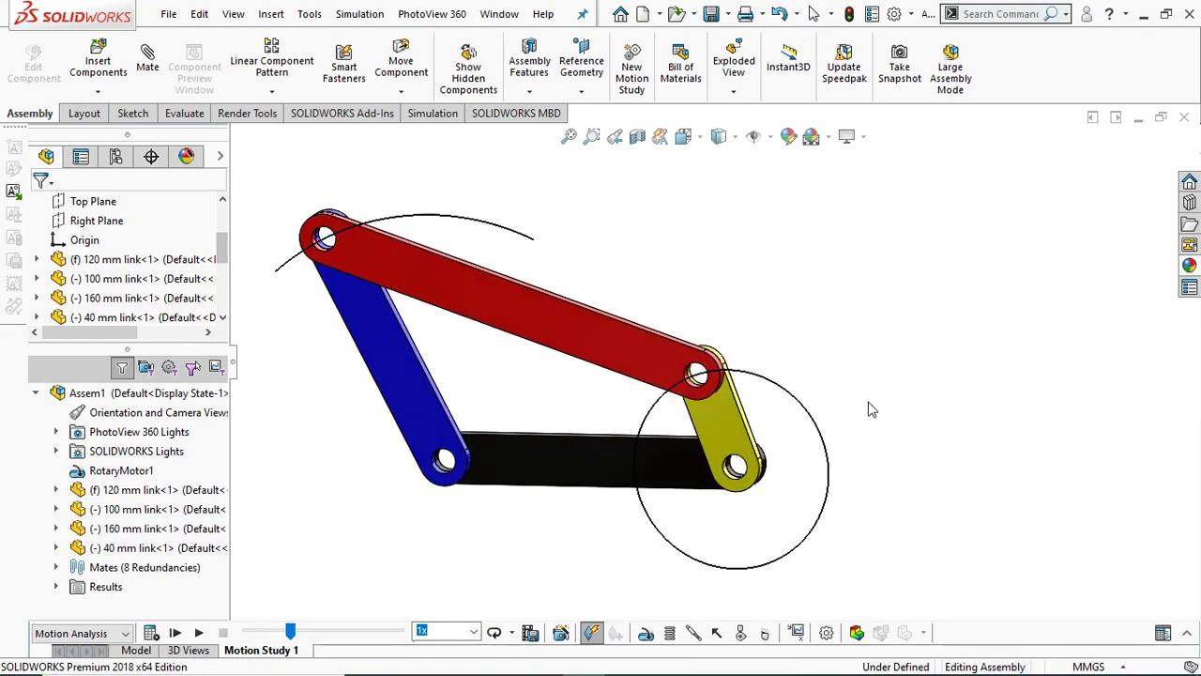
# Create Plot4 of the 160 mm link's X-component Linear Acceleration
pyautogui.rightClick(641, 362)
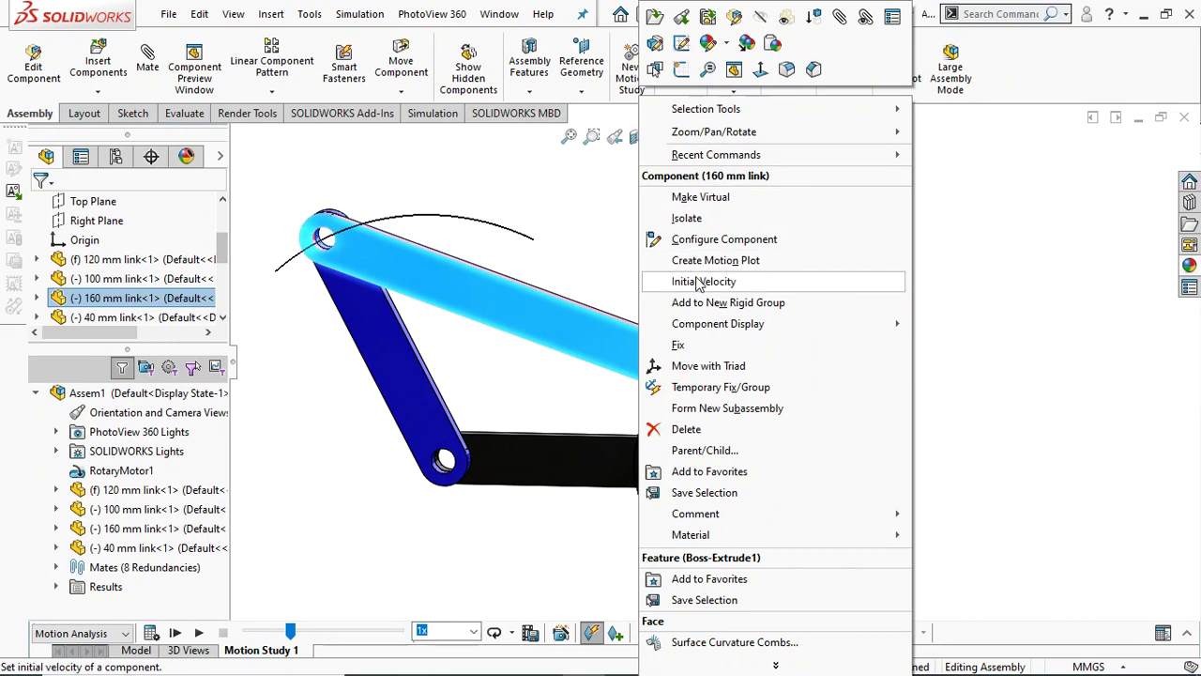
pyautogui.click(695, 260)
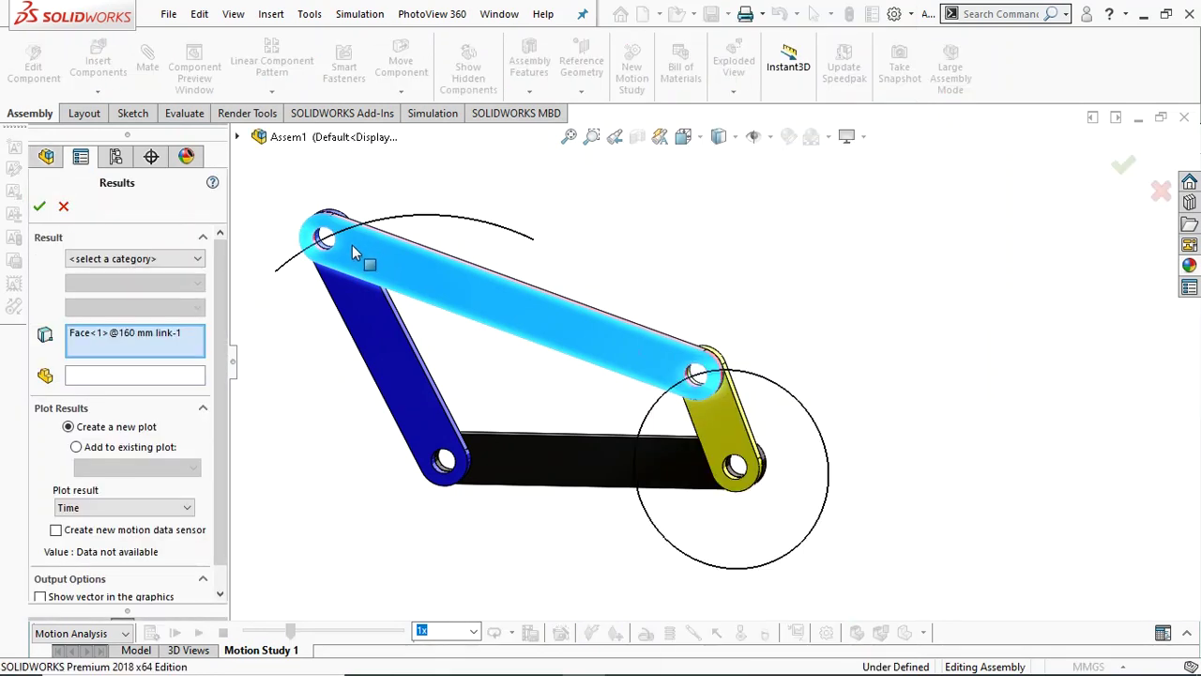
pyautogui.click(147, 259)
pyautogui.click(120, 284)
pyautogui.click(117, 284)
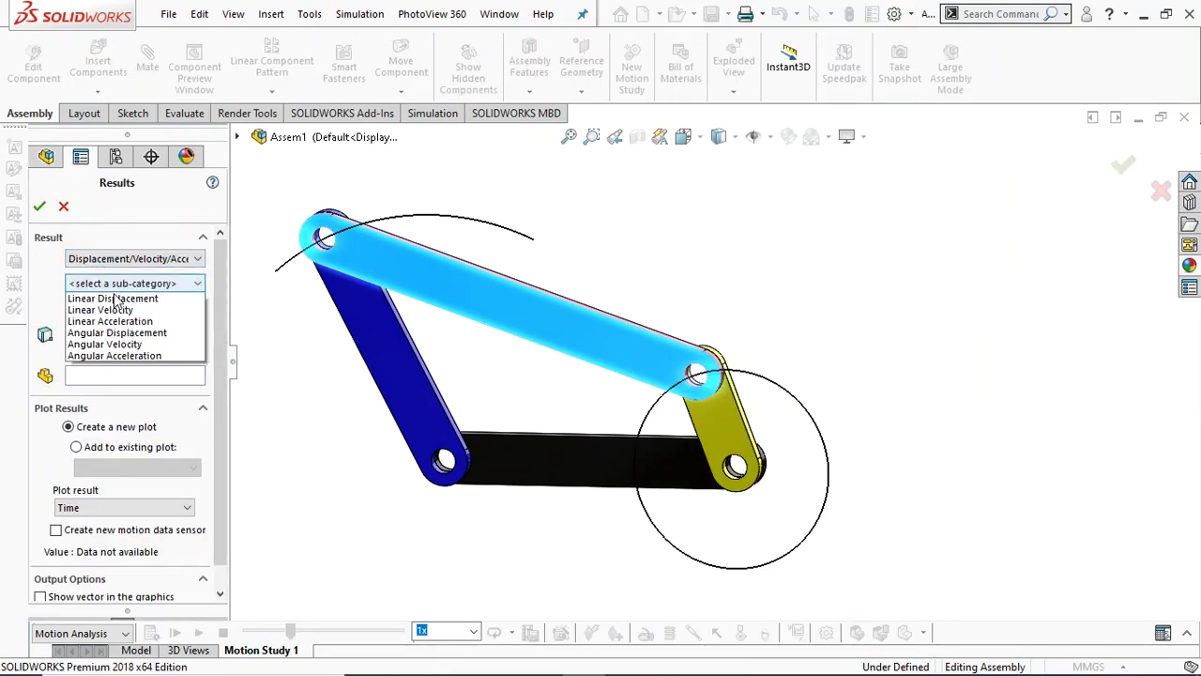
pyautogui.click(105, 341)
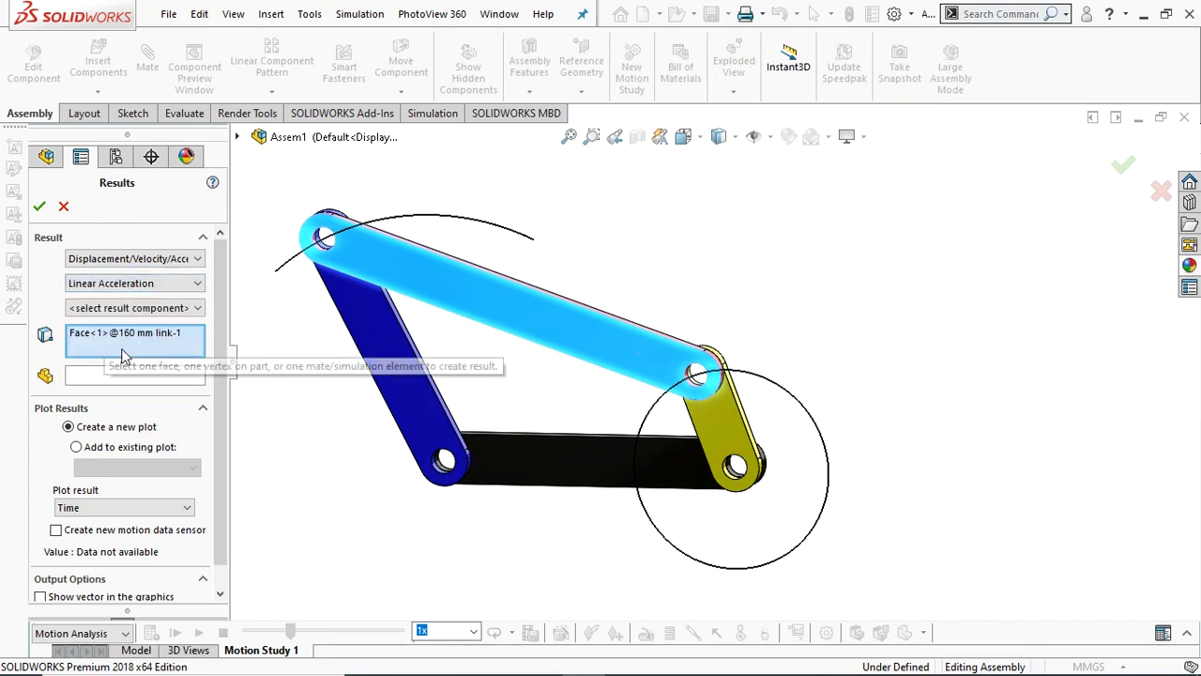
pyautogui.click(111, 310)
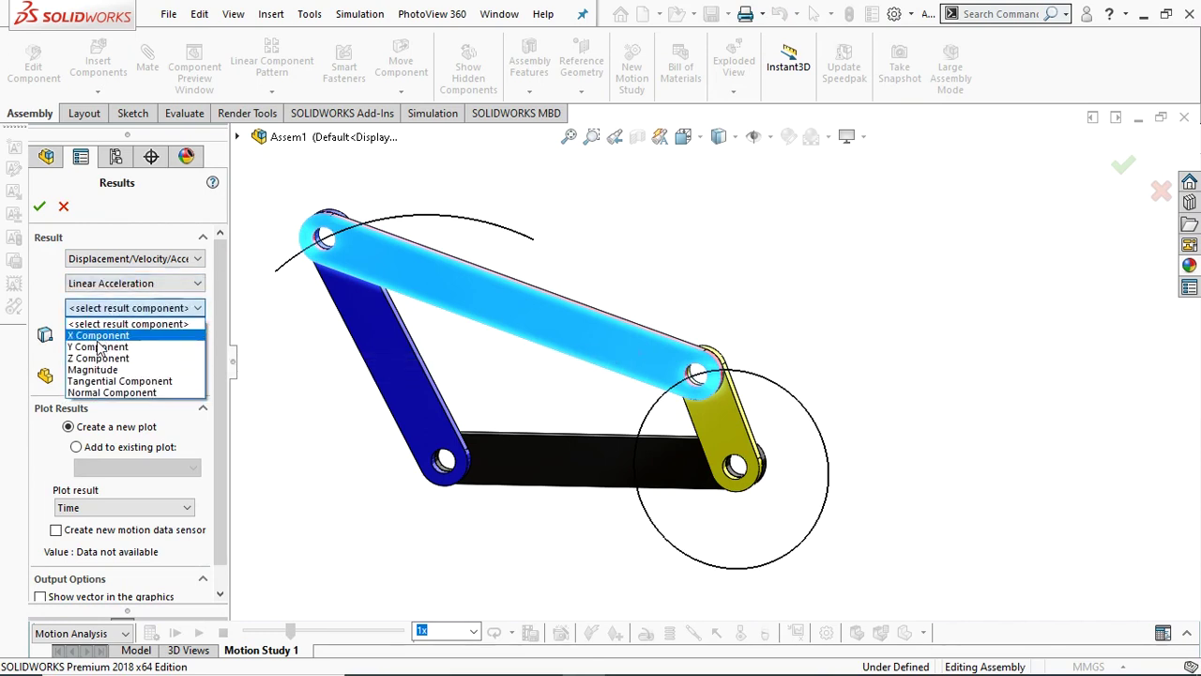
pyautogui.click(94, 340)
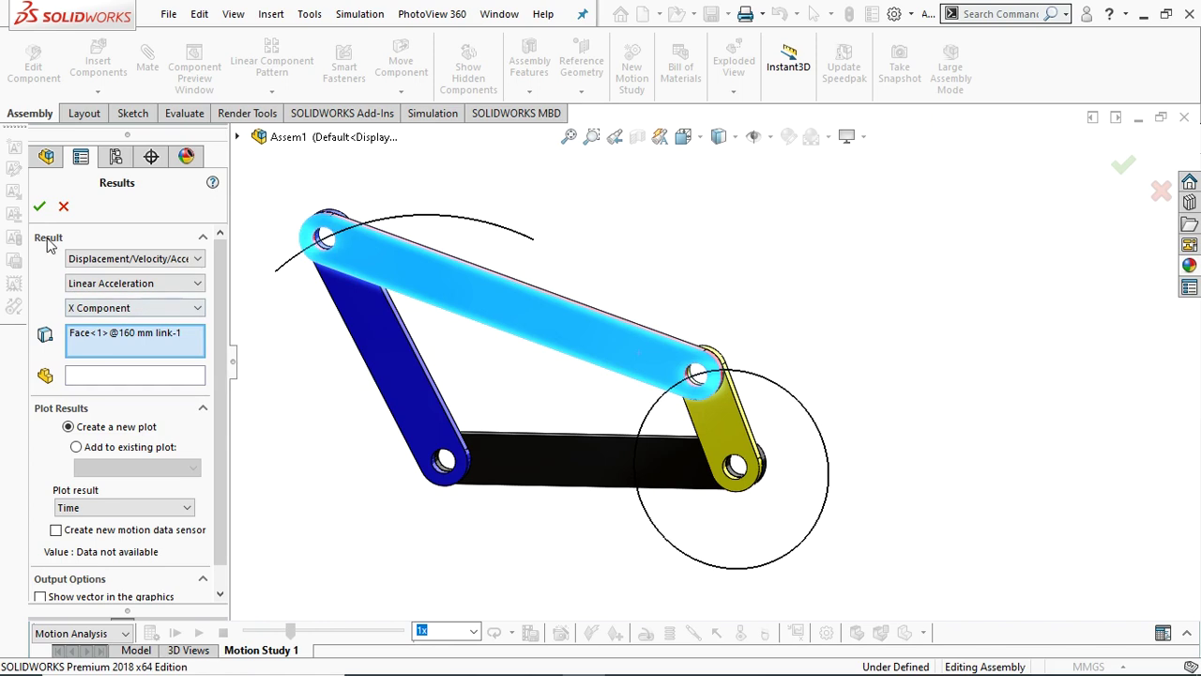
pyautogui.click(38, 207)
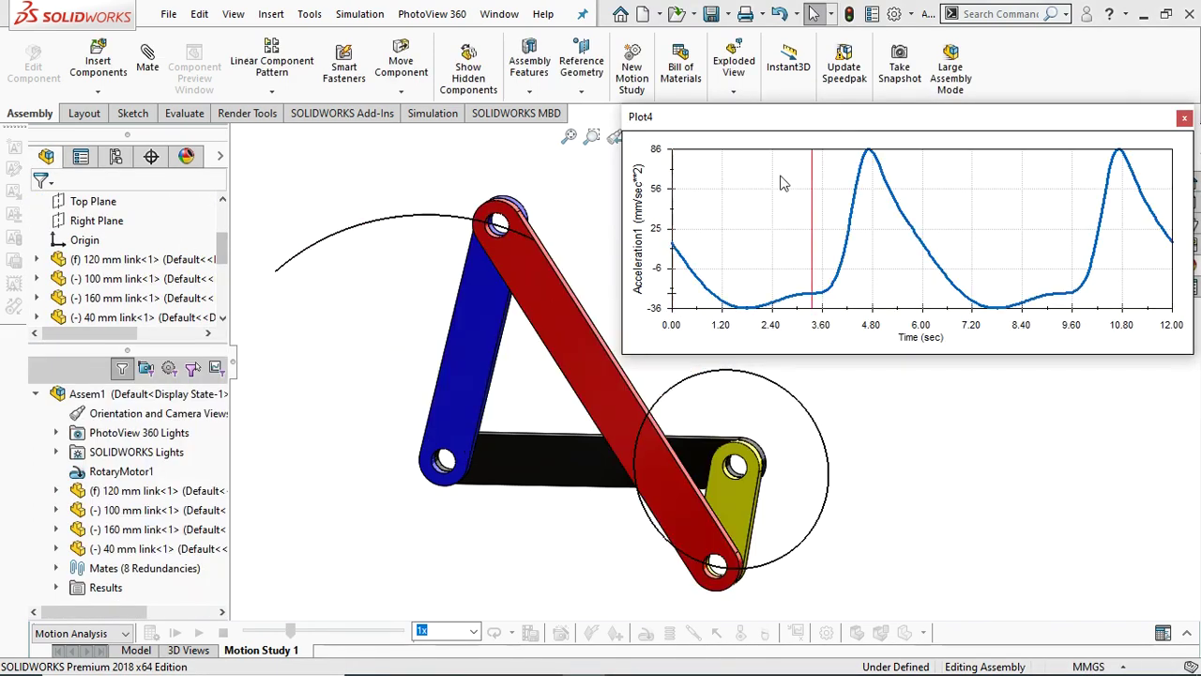
# Reposition Plot4, then play and stop the motion study to trace the acceleration curve
pyautogui.moveTo(867, 120); pyautogui.dragTo(793, 134)
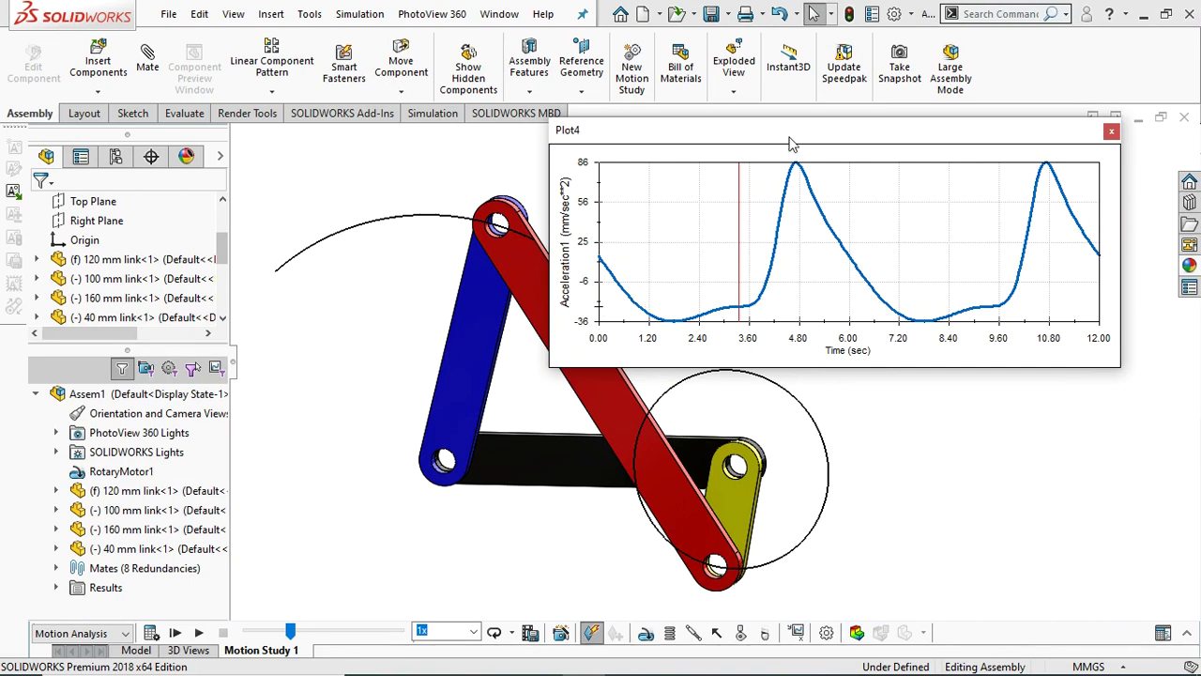
pyautogui.moveTo(788, 139); pyautogui.dragTo(846, 99)
pyautogui.click(198, 634)
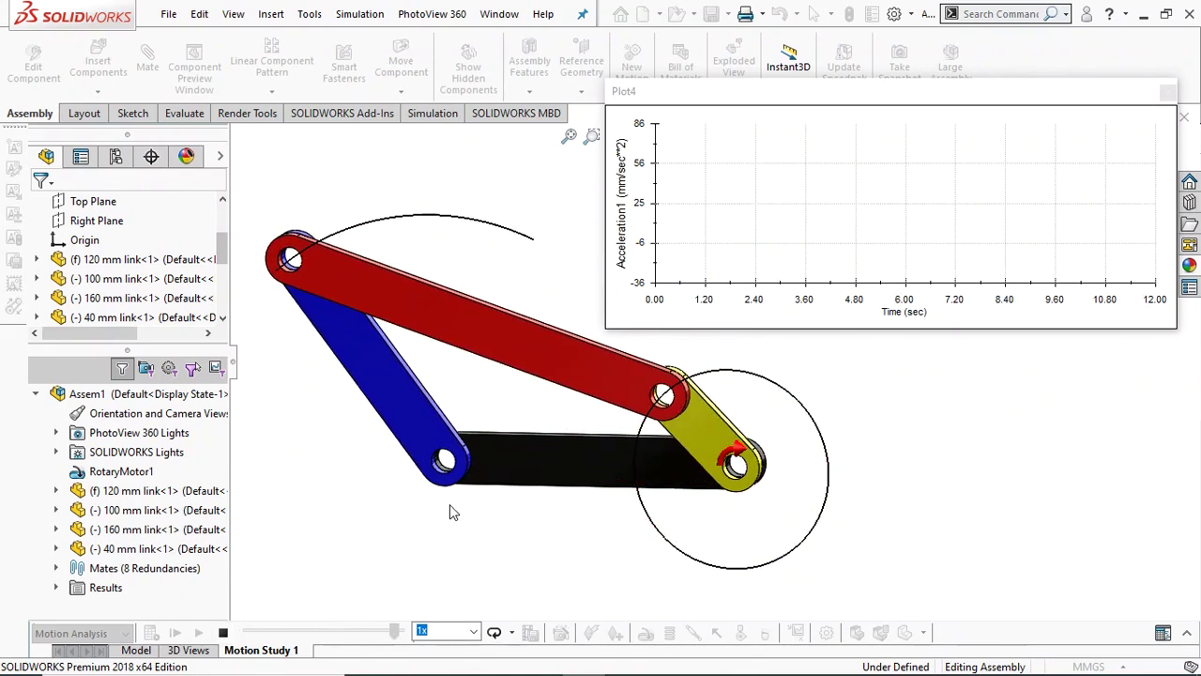
pyautogui.click(223, 632)
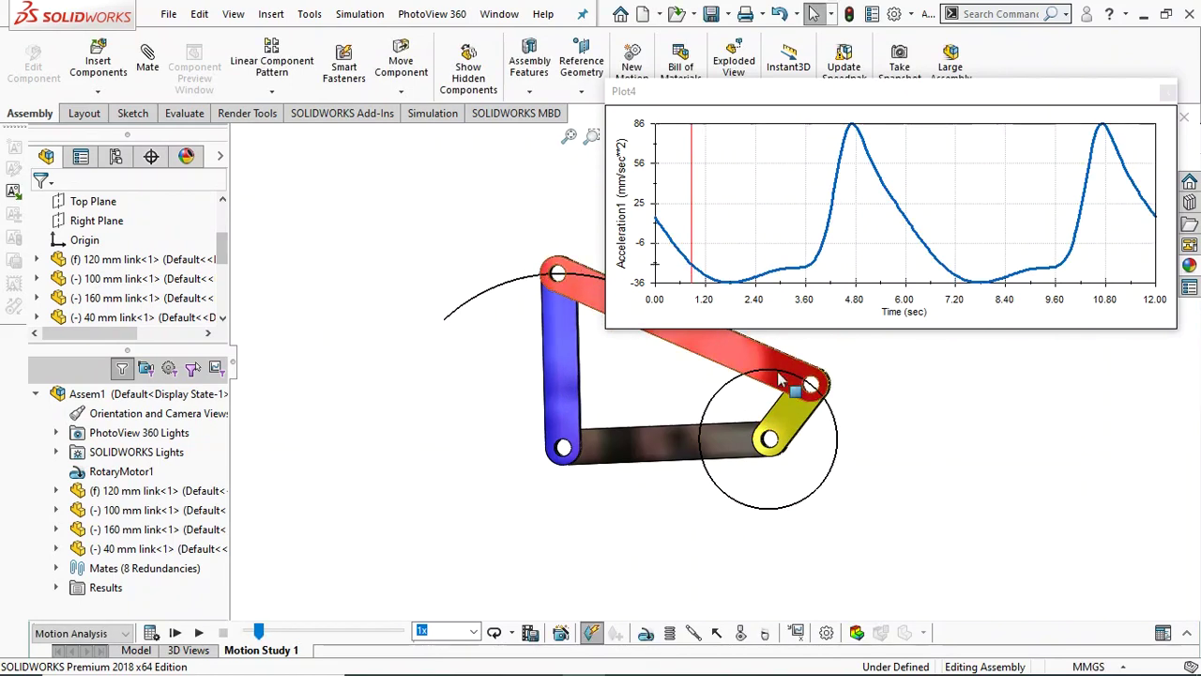
# Define an X-component Linear Velocity motion plot for the 160 mm link face
pyautogui.click(732, 349)
pyautogui.rightClick(732, 349)
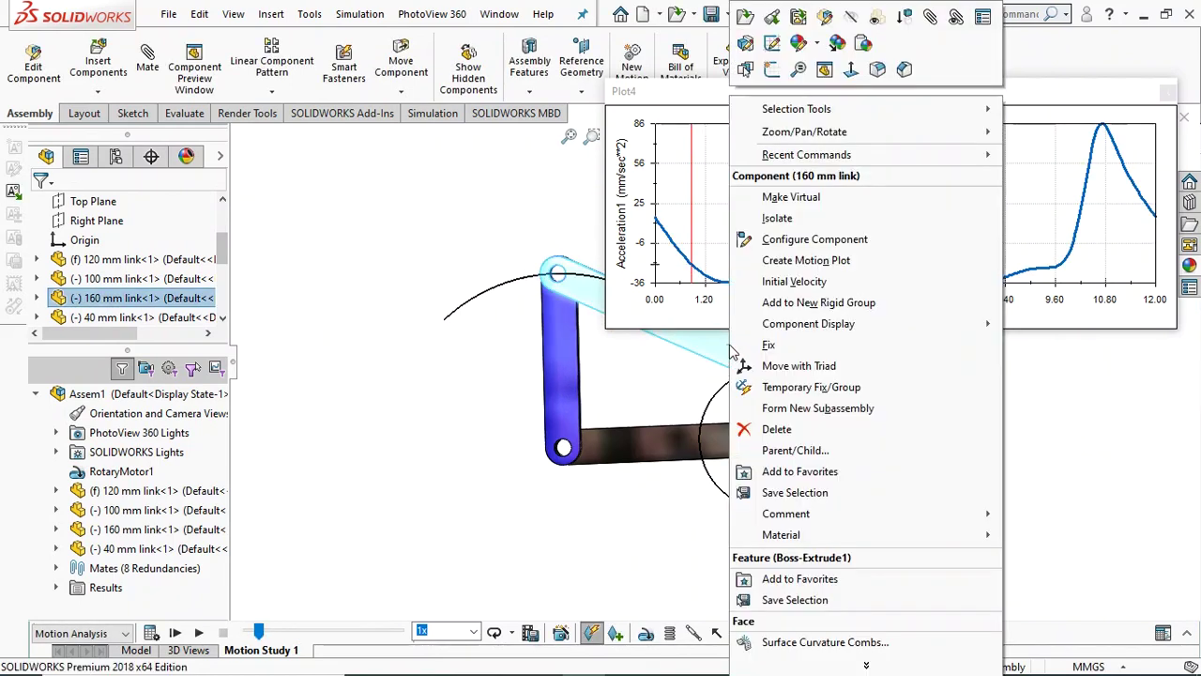
pyautogui.click(806, 260)
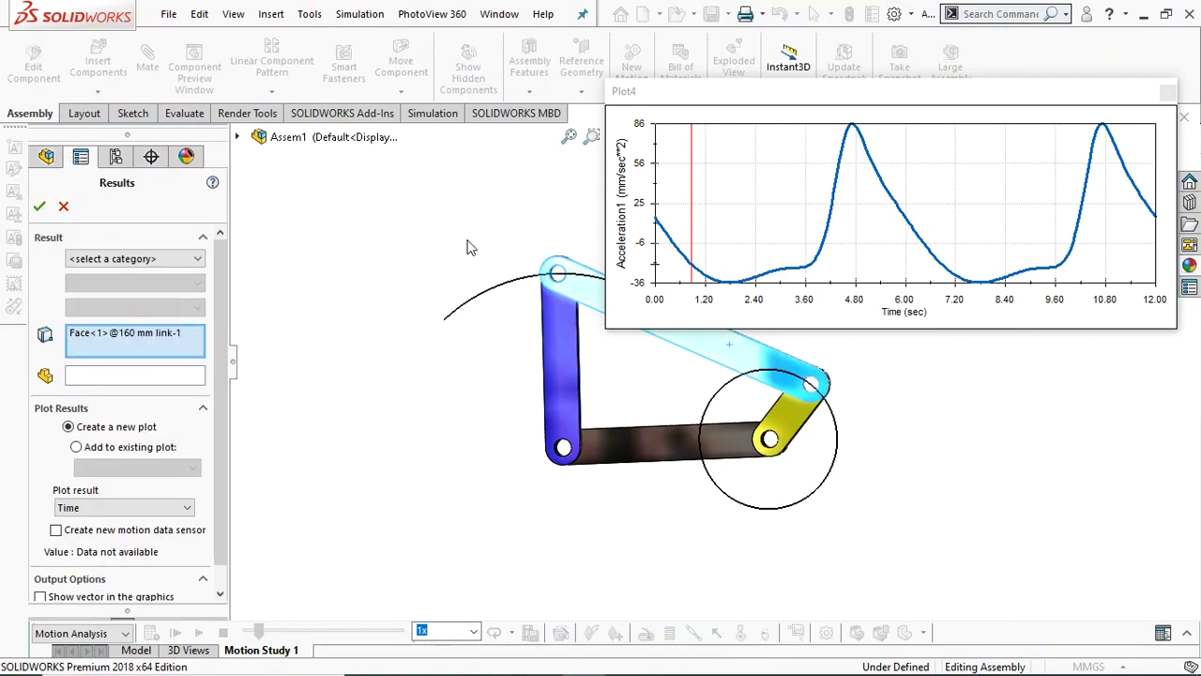
pyautogui.click(172, 259)
pyautogui.click(130, 284)
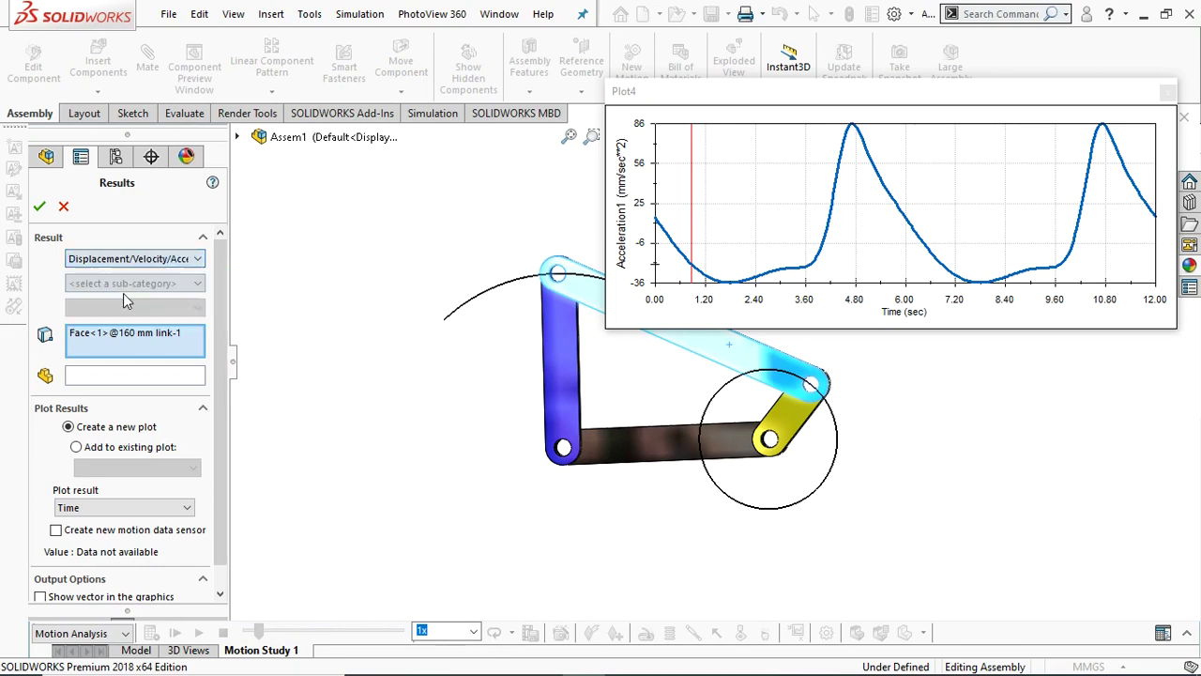
pyautogui.click(116, 286)
pyautogui.click(113, 345)
pyautogui.click(122, 307)
pyautogui.click(125, 336)
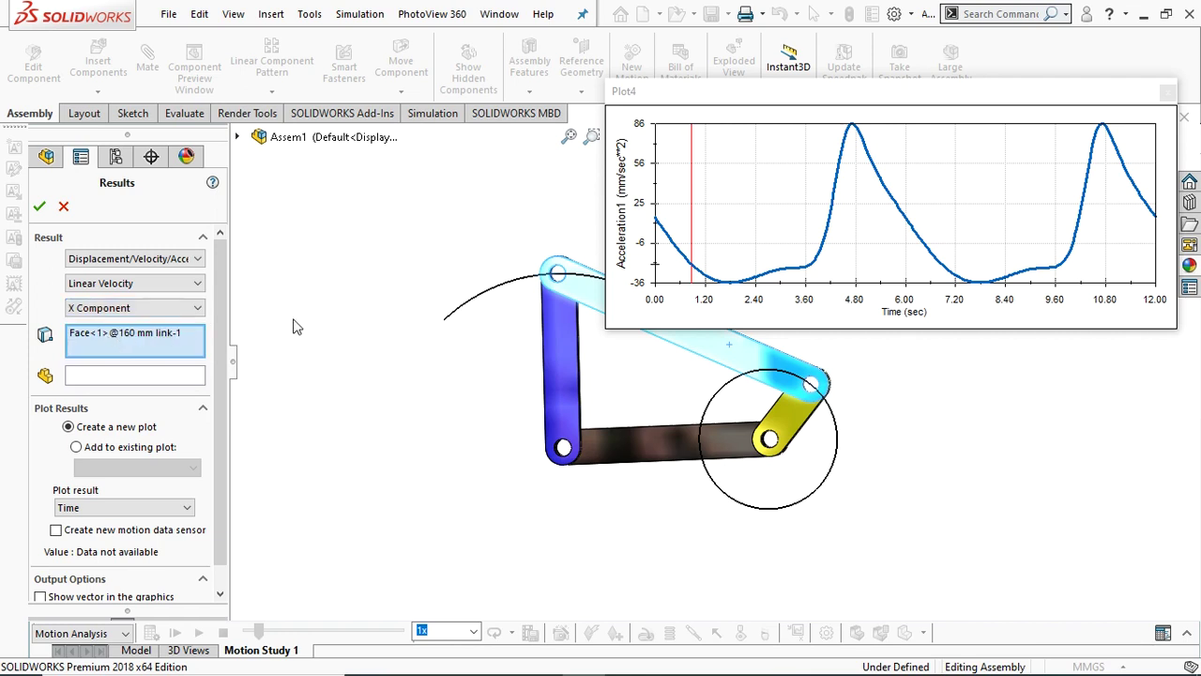
pyautogui.click(40, 208)
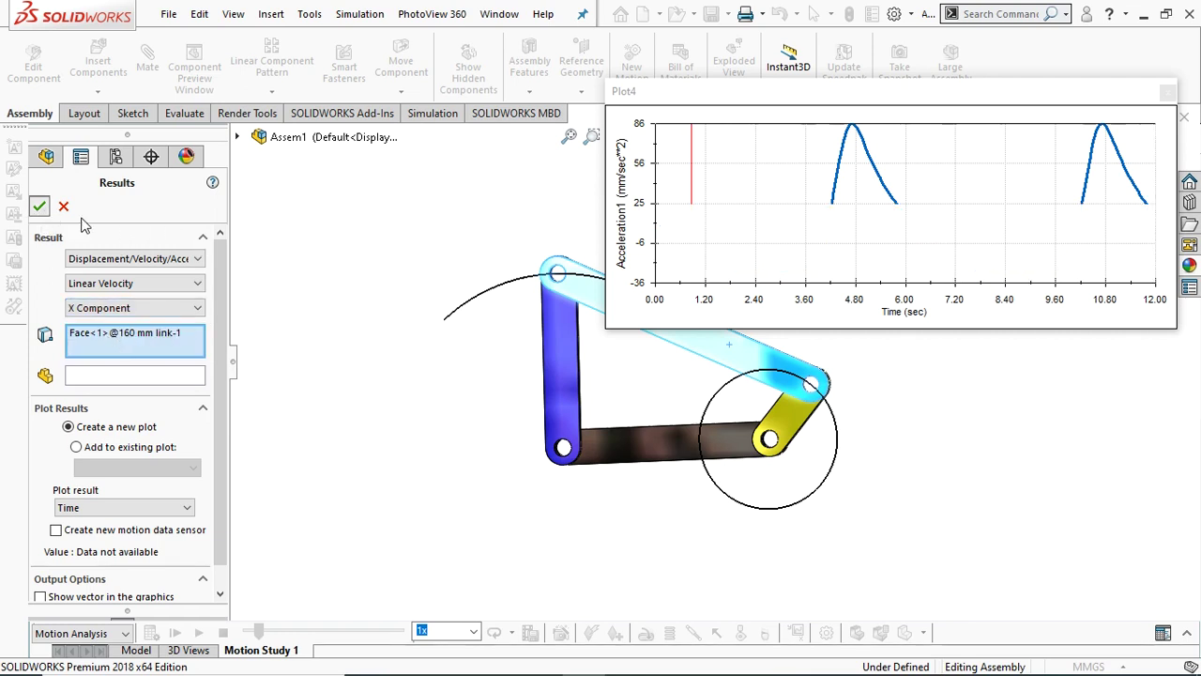
# Drag Plot5 to the lower left beneath Plot4, clear of the linkage
pyautogui.moveTo(317, 388); pyautogui.dragTo(694, 364)
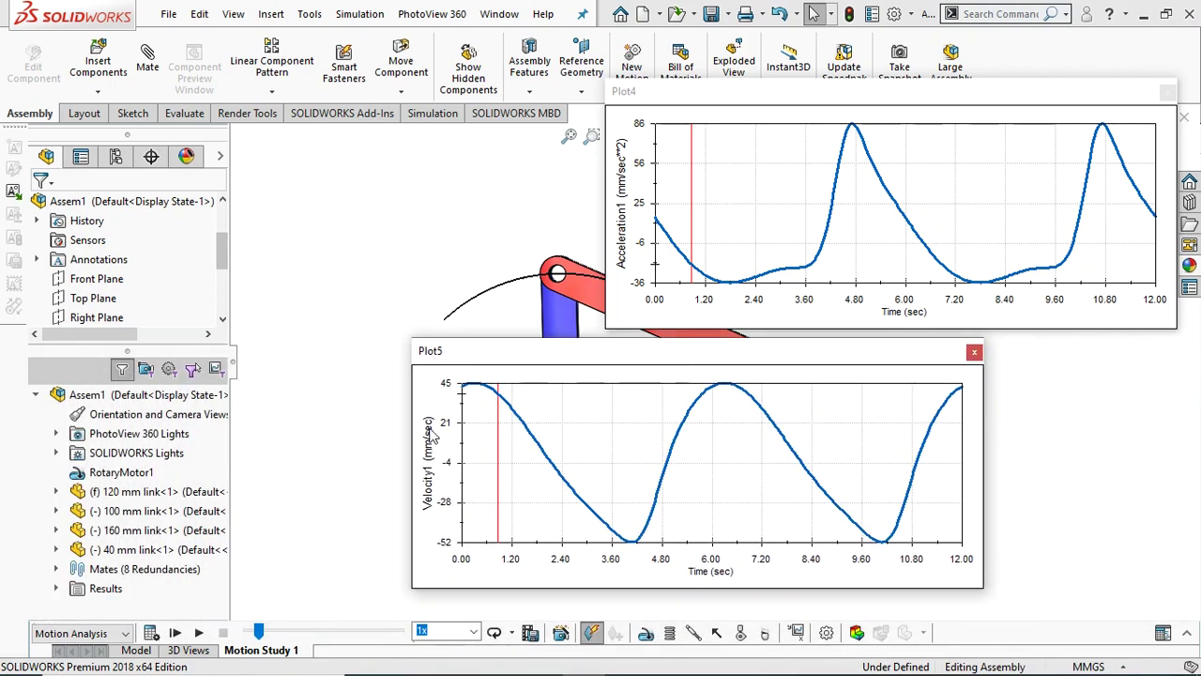
pyautogui.moveTo(627, 372); pyautogui.dragTo(383, 184)
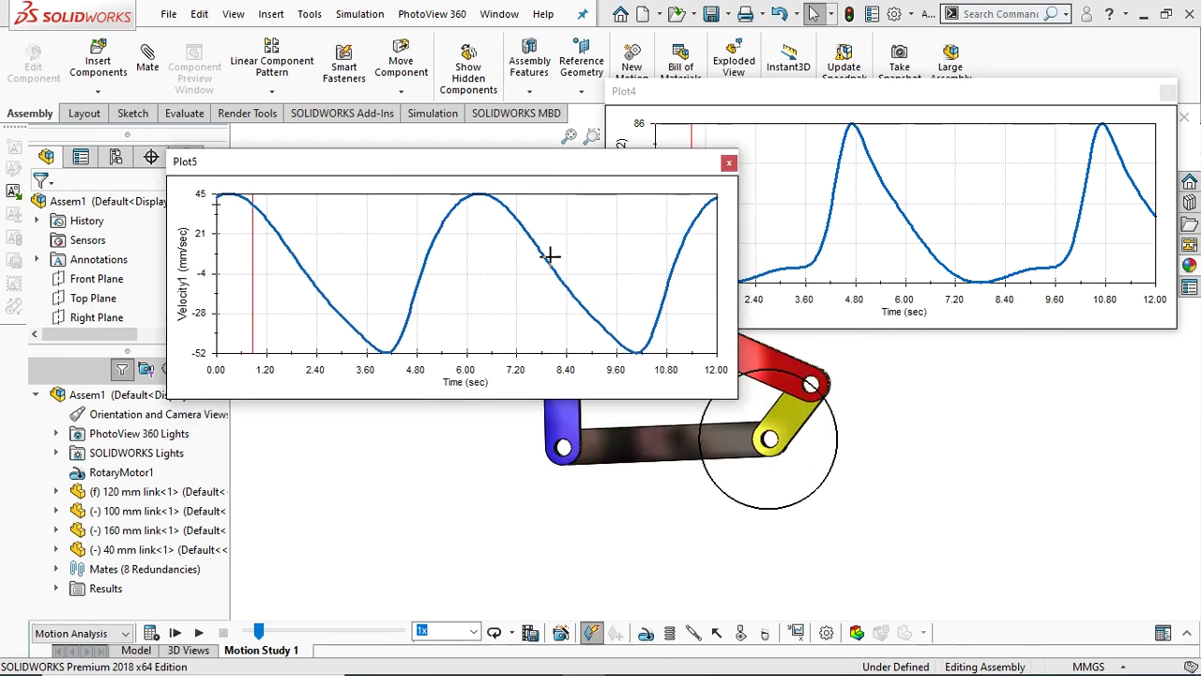
pyautogui.moveTo(583, 167); pyautogui.dragTo(522, 351)
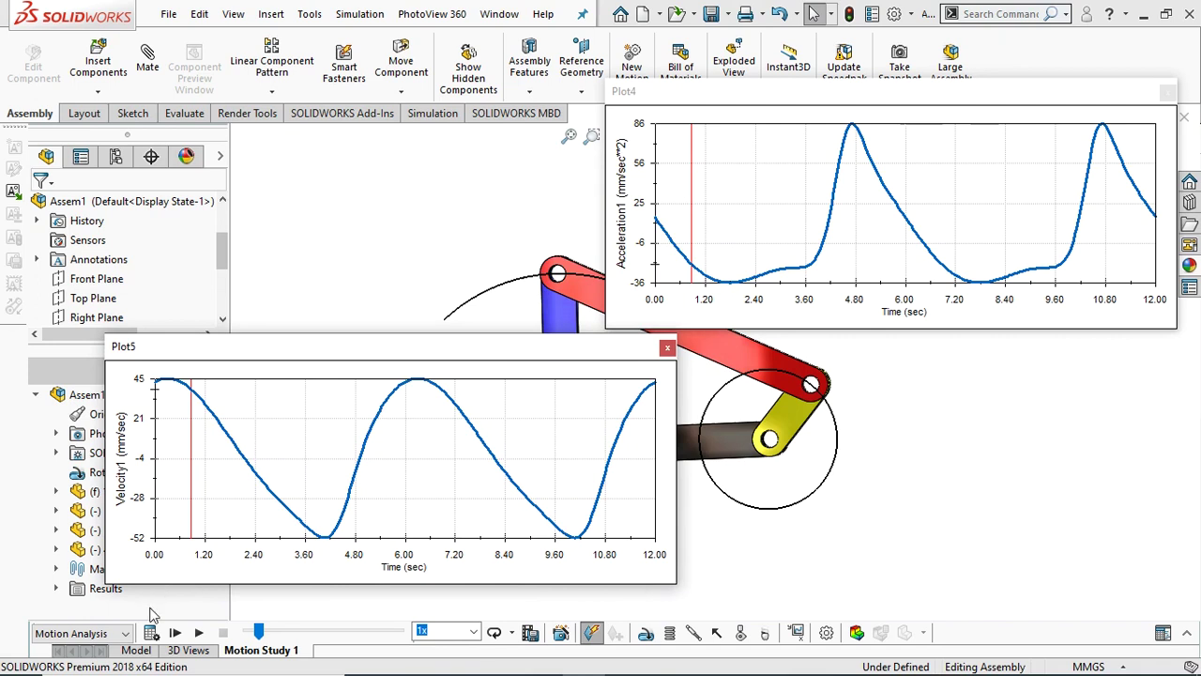